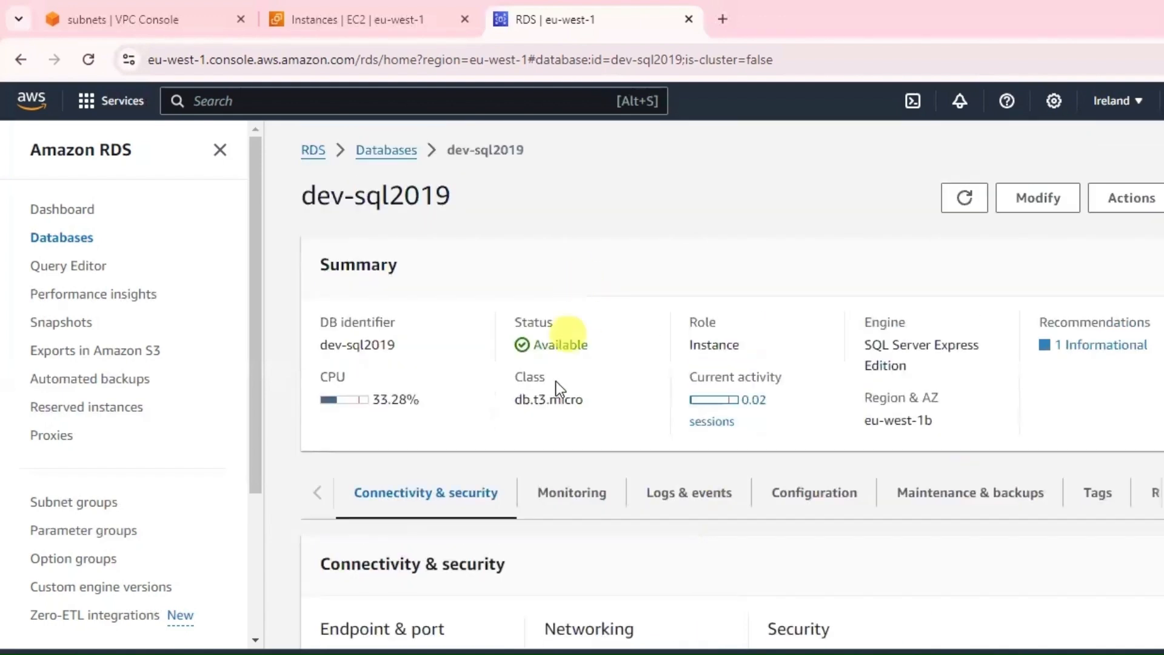
- Copy the dev-sql2019 database's endpoint from its connectivity details and add it to the Notepad notes after the label "Endpoint :"
scroll(829, 329, down, 5)
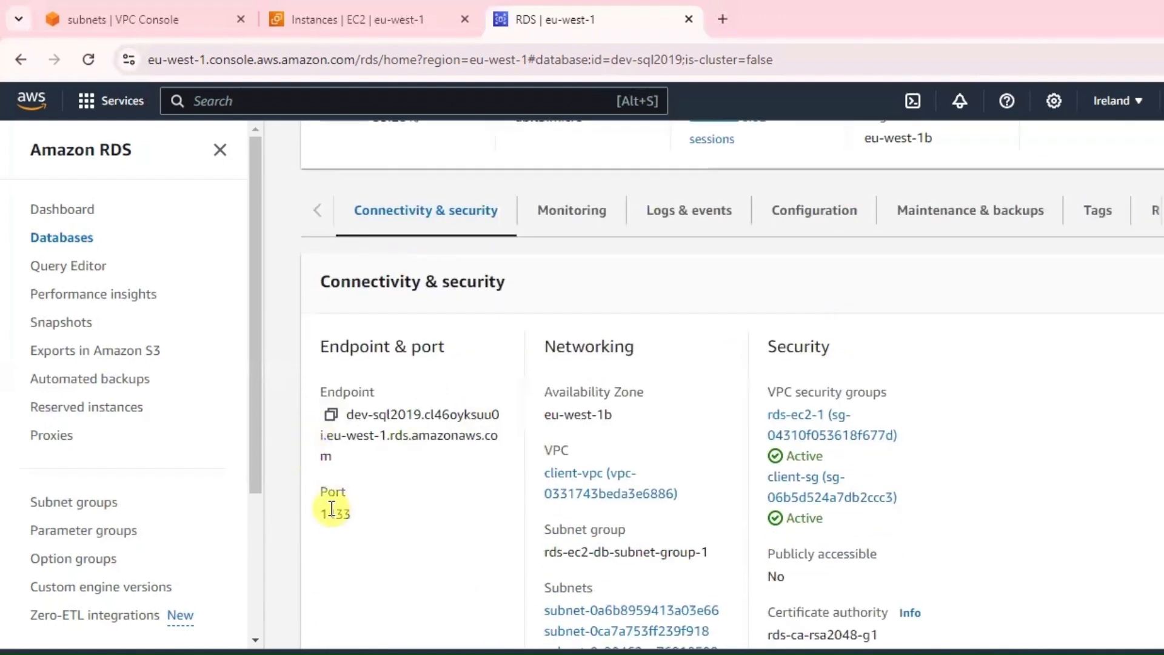
drag(328, 514, 349, 514)
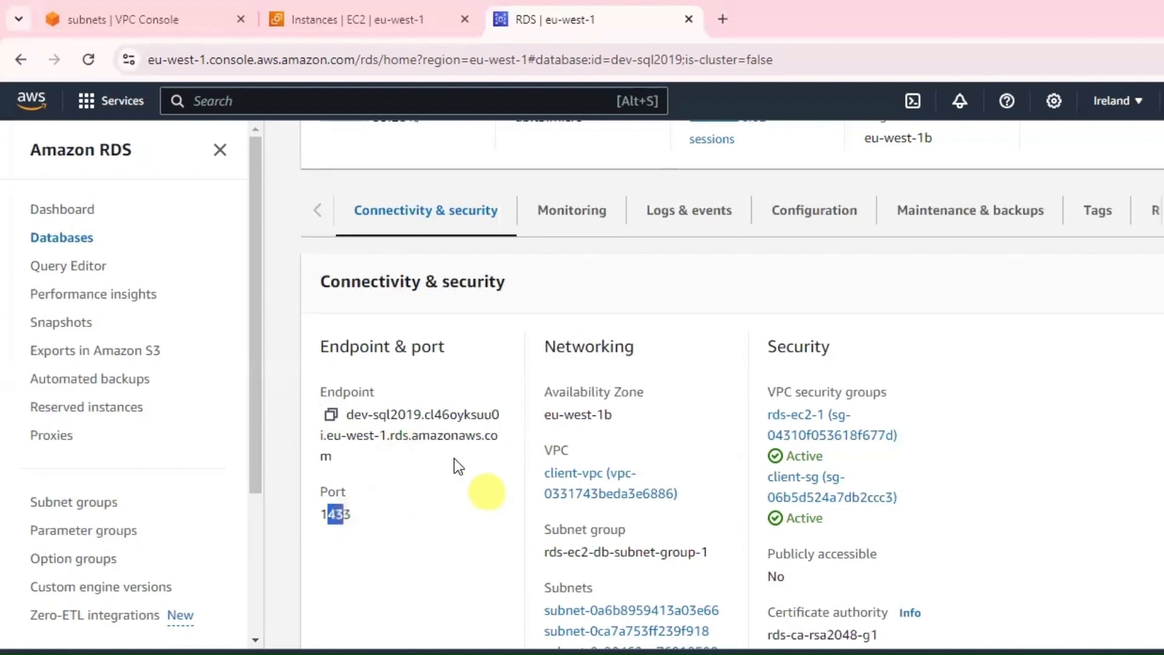
click(332, 417)
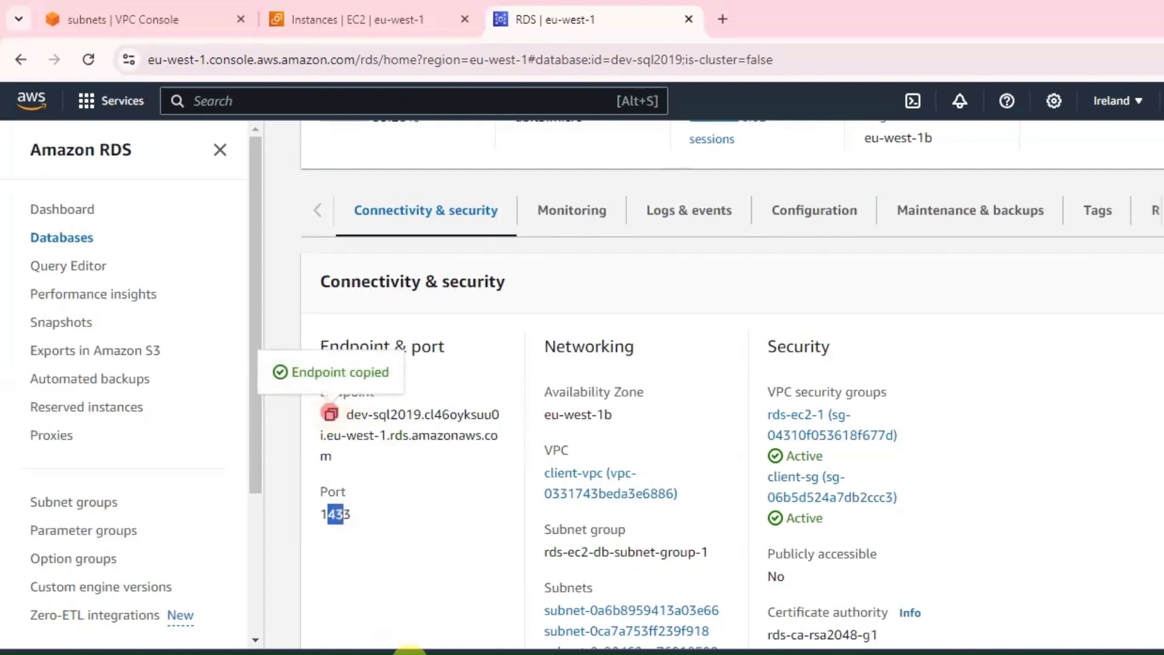
click(398, 648)
text(En)
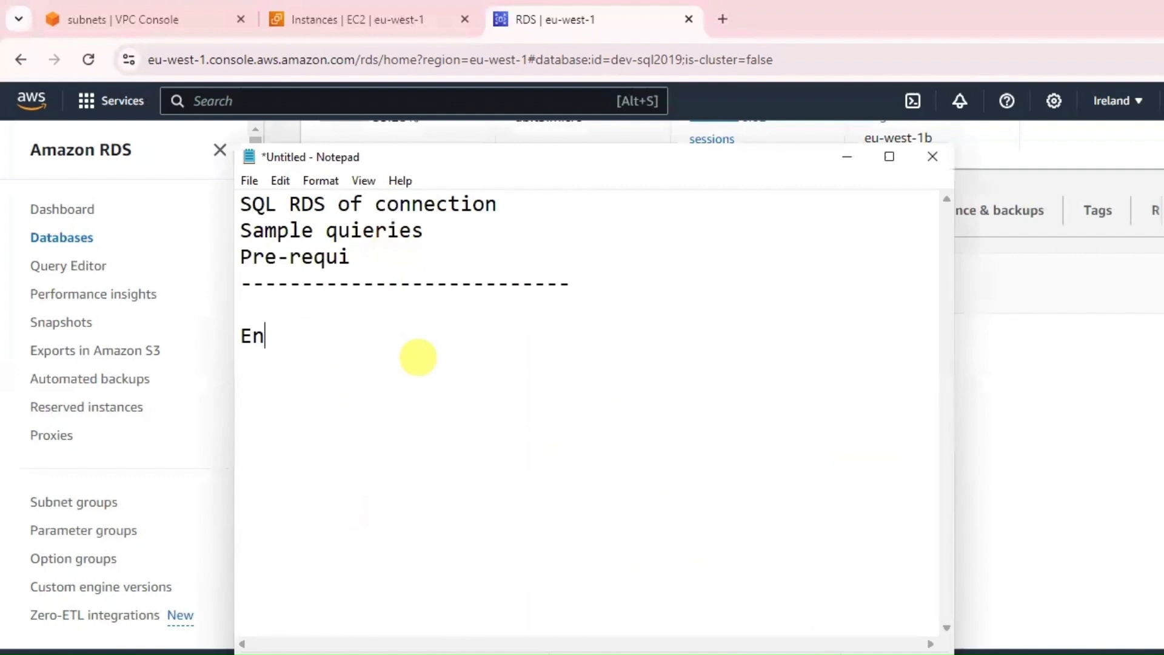
text(dpoint :)
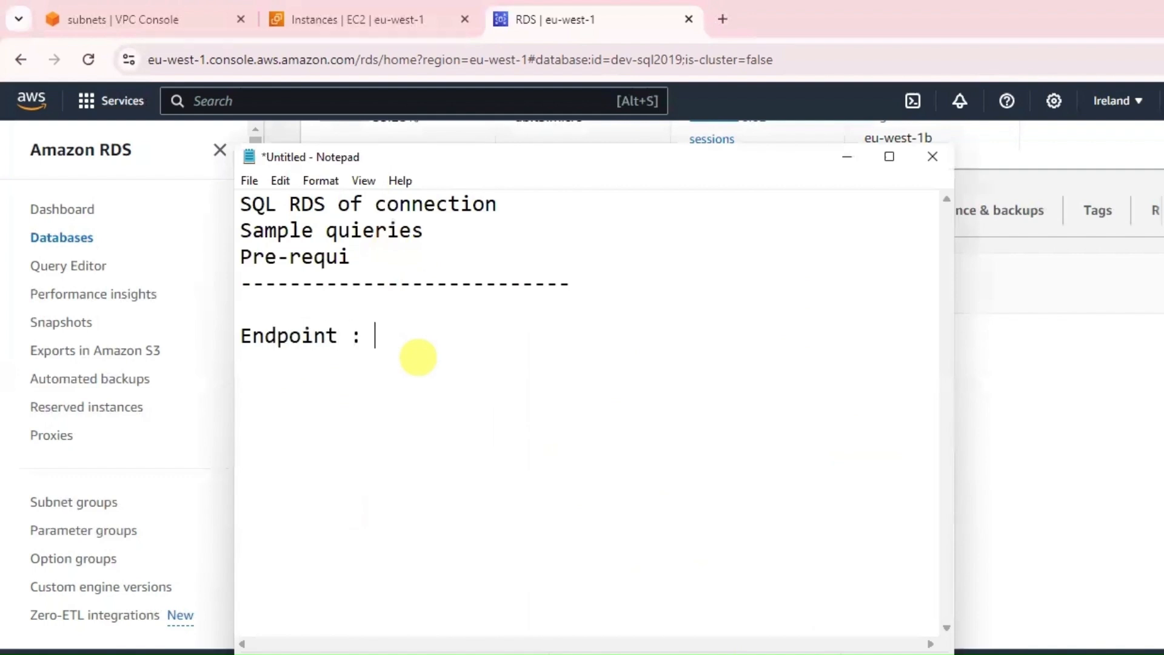
key(ctrl+v)
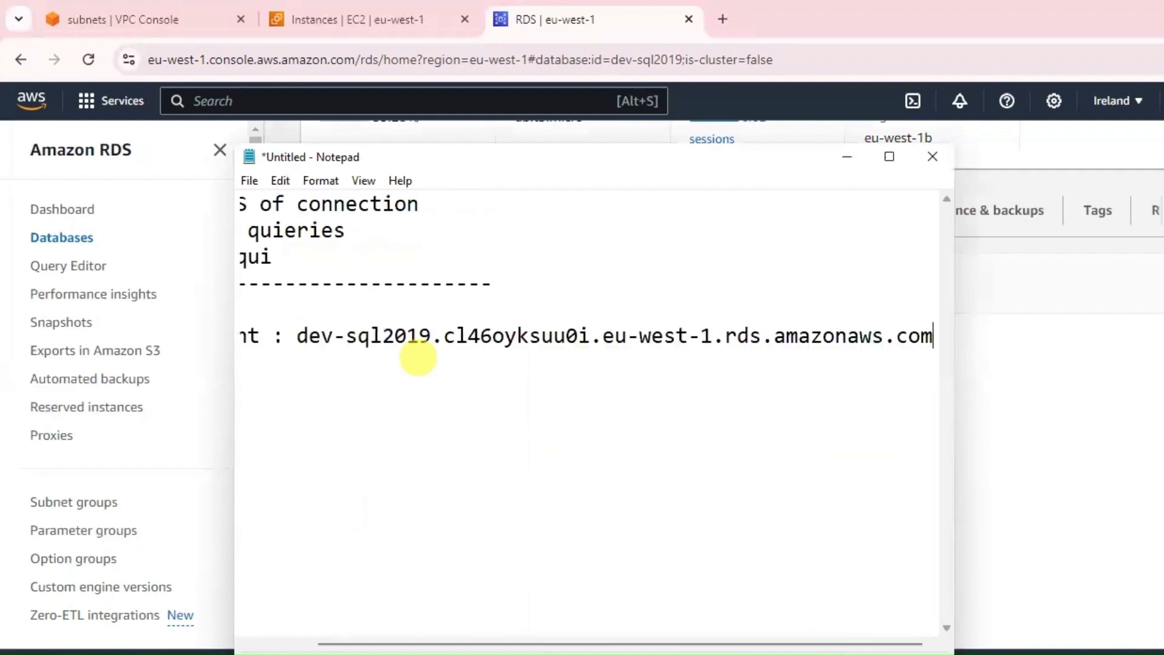
- Maximize the Notepad window, enlarge its text and highlight the endpoint line for review
click(890, 157)
key(ctrl+plus)
key(ctrl+plus)
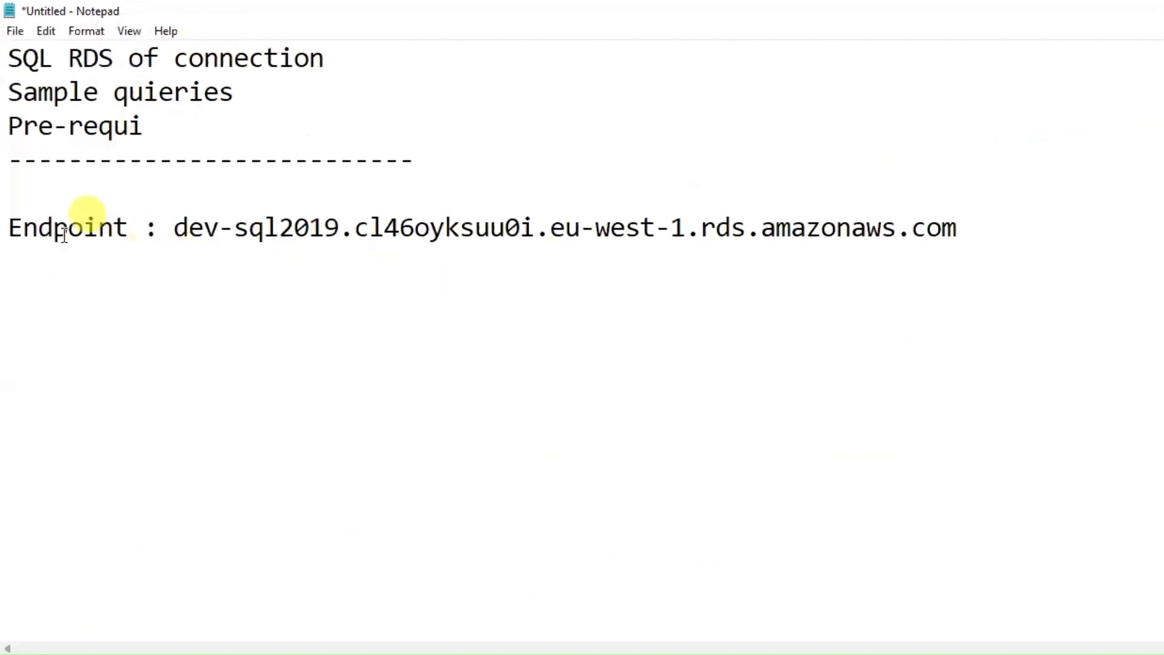
drag(24, 228, 1138, 218)
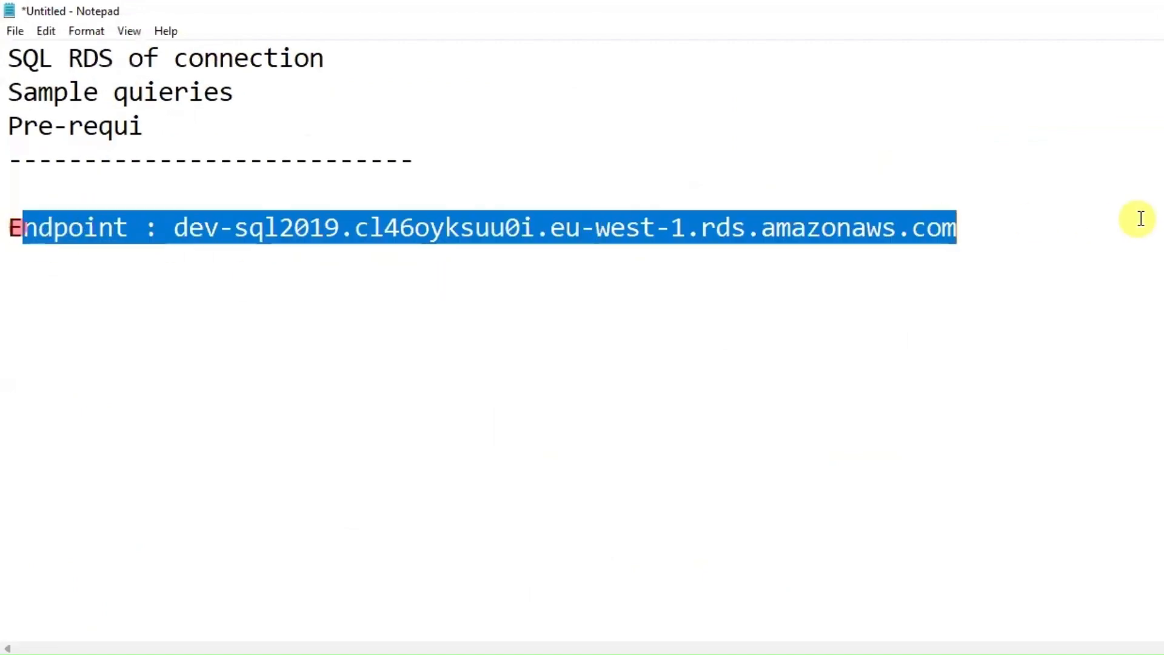
click(999, 270)
- Copy the master username admin from the dev-sql2019 configuration details and paste it on a new line under the endpoint in Notepad
key(alt+Tab)
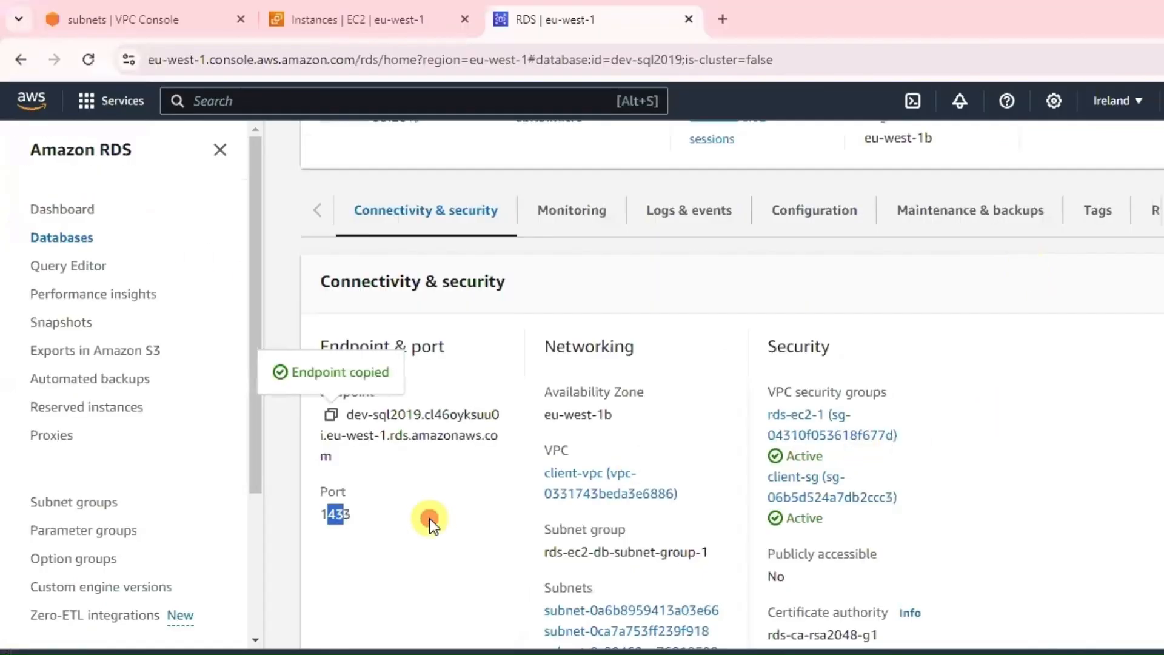
click(429, 518)
scroll(759, 453, down, 5)
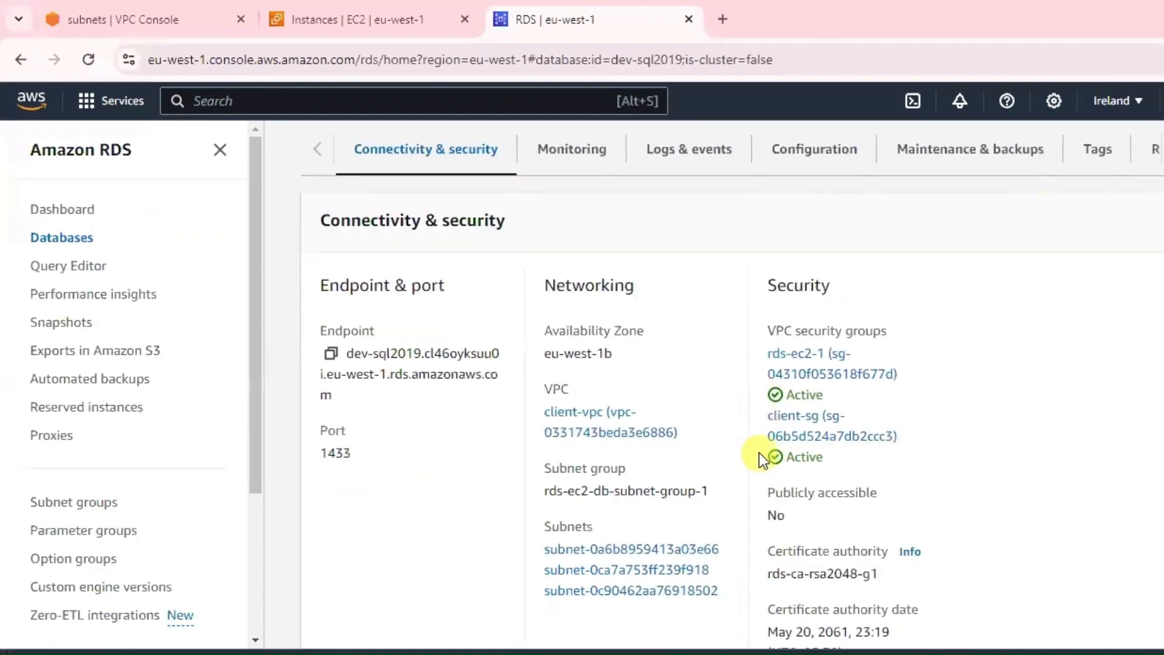
scroll(759, 451, up, 8)
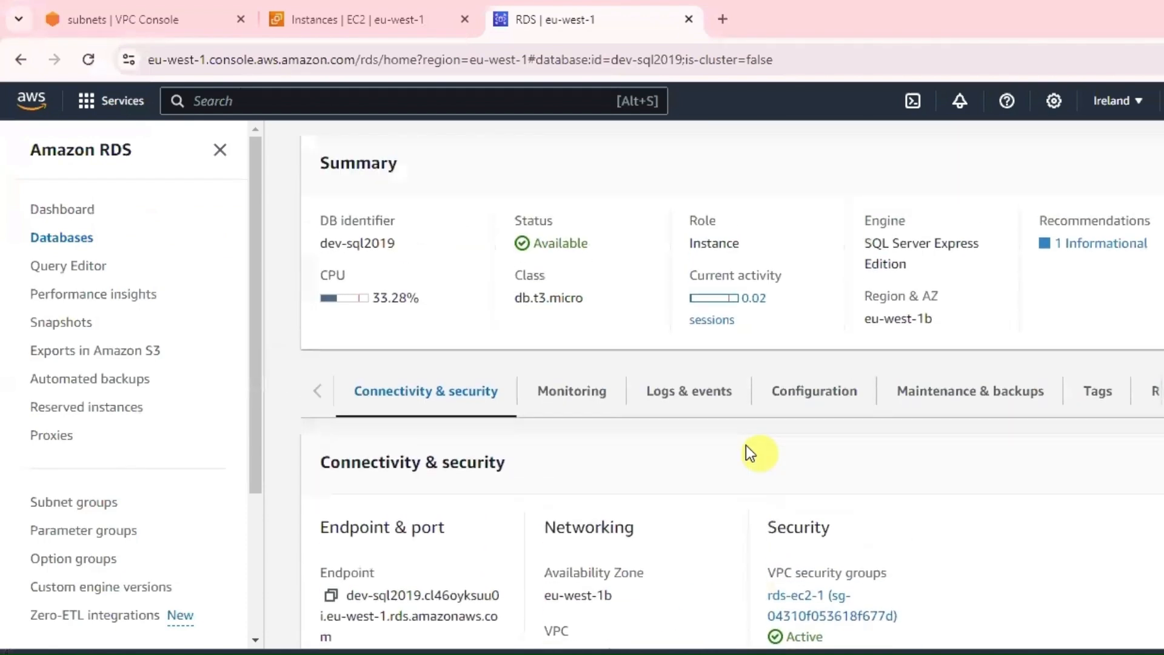
click(836, 408)
scroll(813, 435, down, 5)
scroll(813, 435, down, 3)
drag(583, 359, 546, 365)
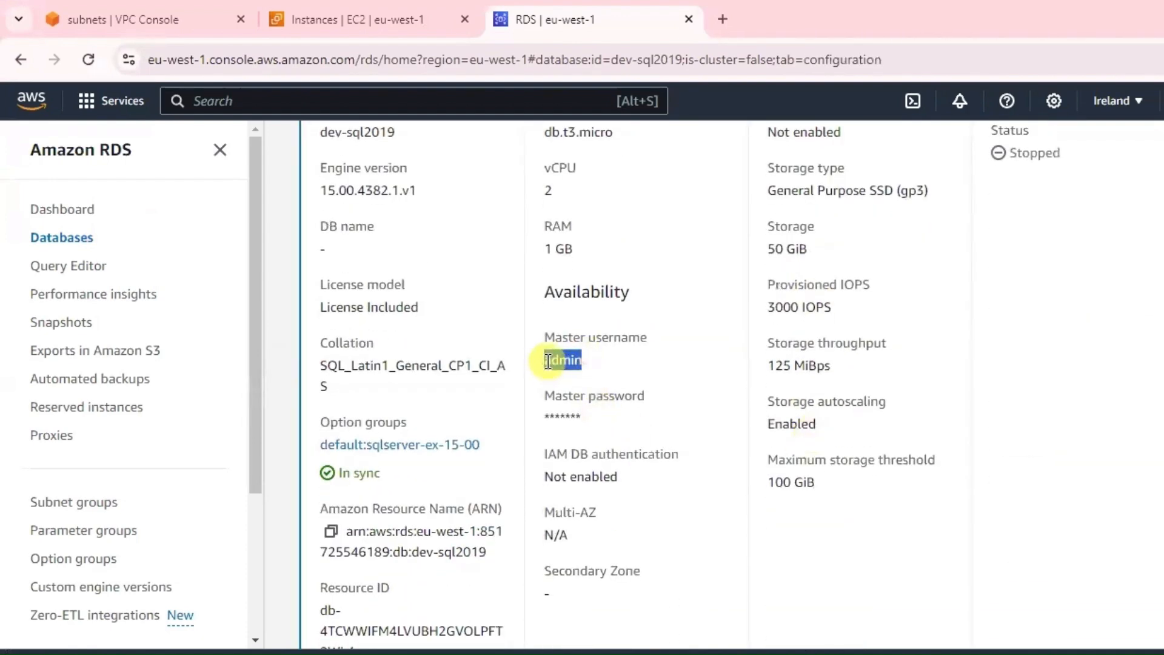
key(alt+Tab)
key(alt+Tab)
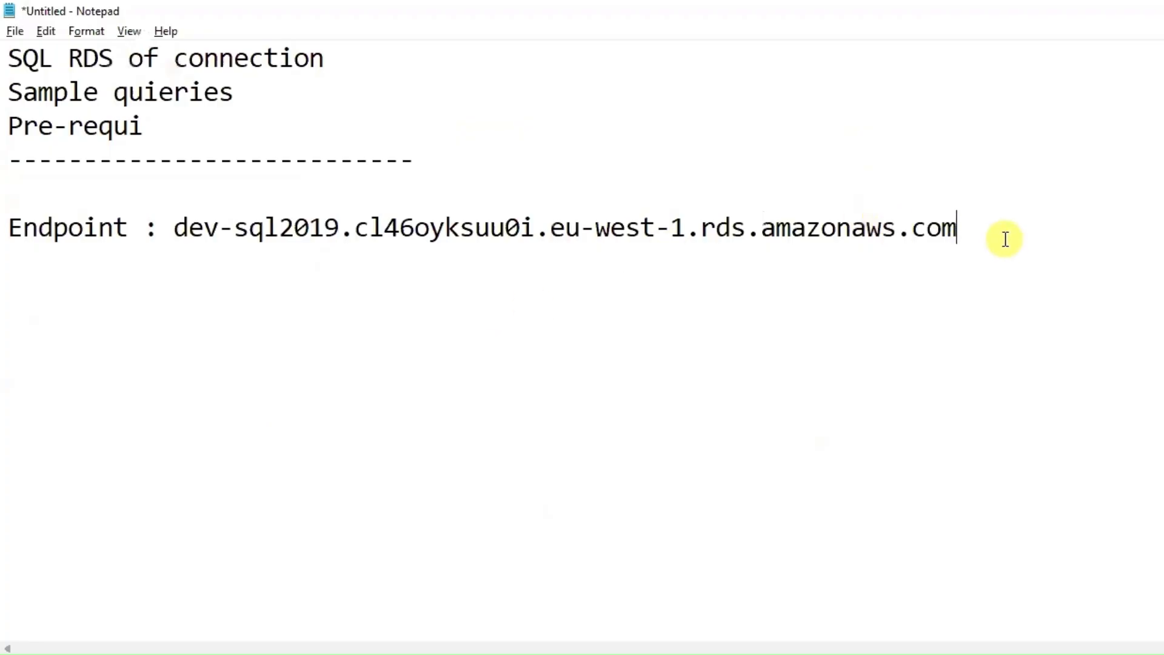
key(Return)
key(ctrl+v)
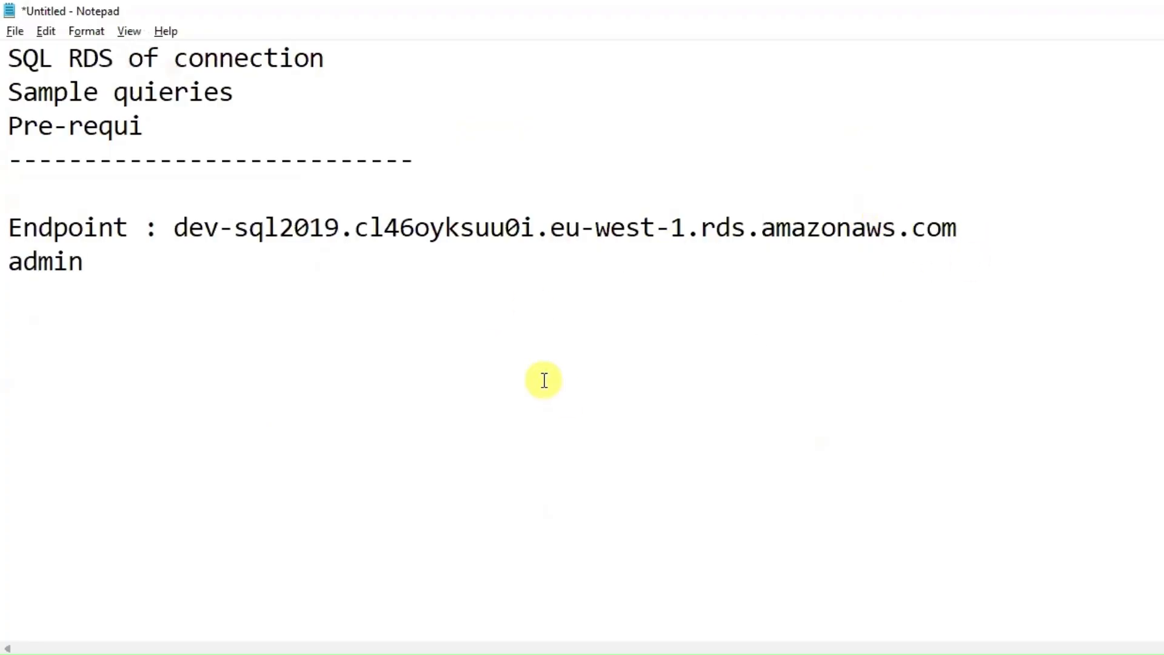
- Search the AWS services for "secrets", open Secrets Manager in a new browser tab and open the dev/client/sql2019 secret
key(alt+Tab)
drag(594, 417, 557, 417)
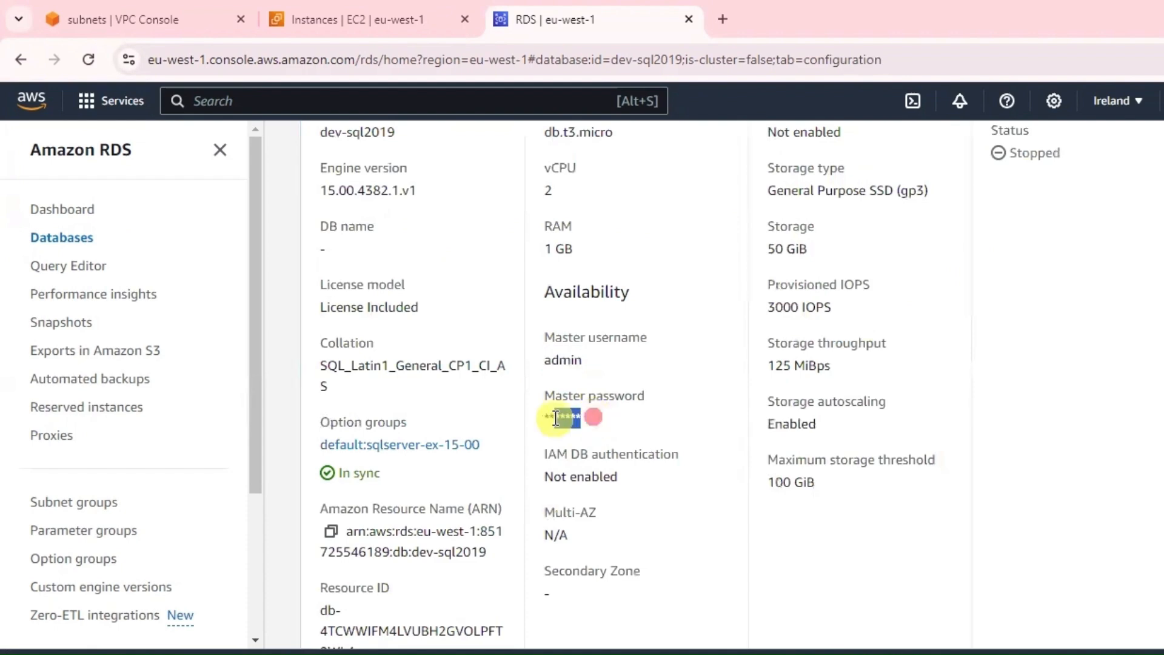
scroll(617, 372, up, 10)
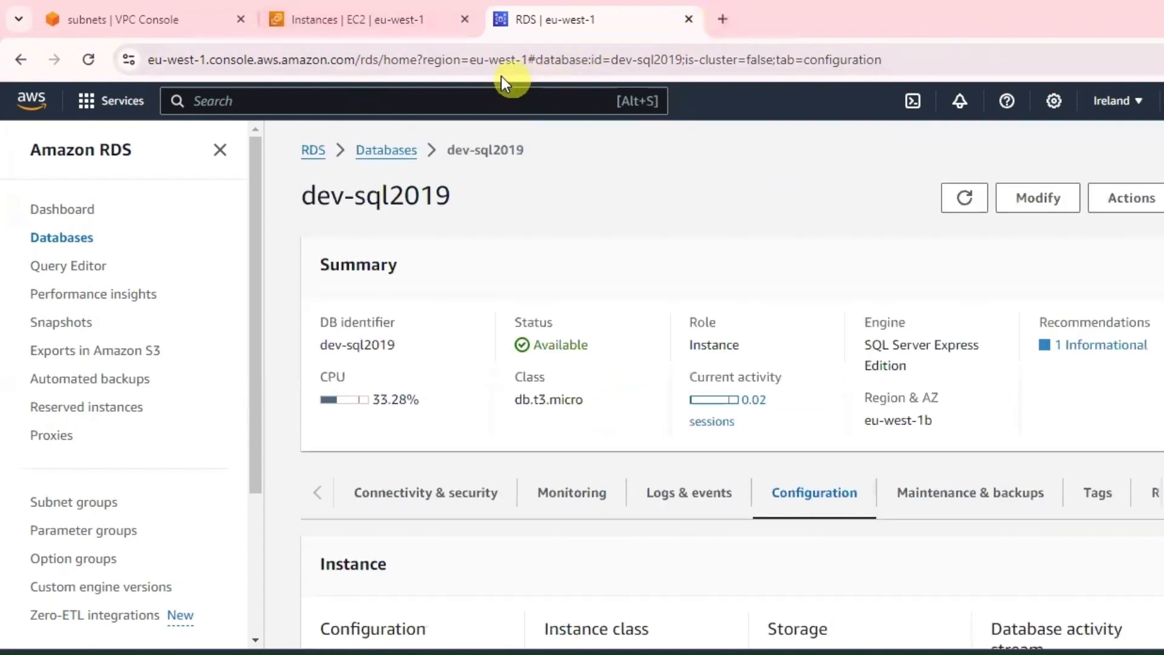
click(360, 99)
text(sec)
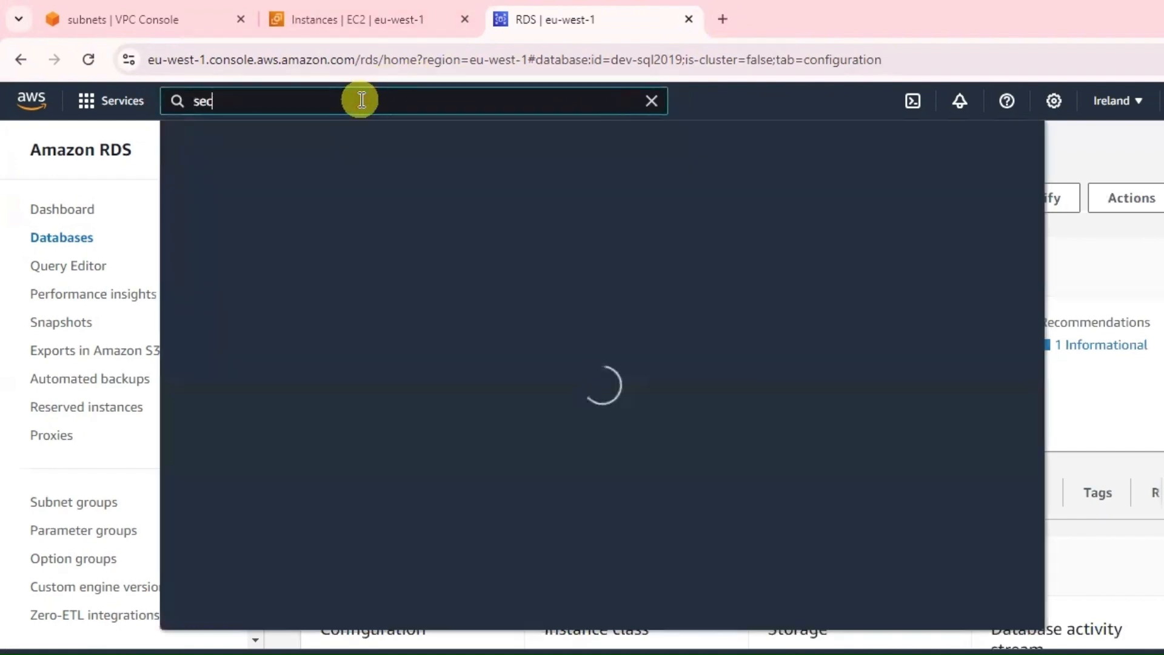
text(rets)
right_click(503, 245)
click(575, 267)
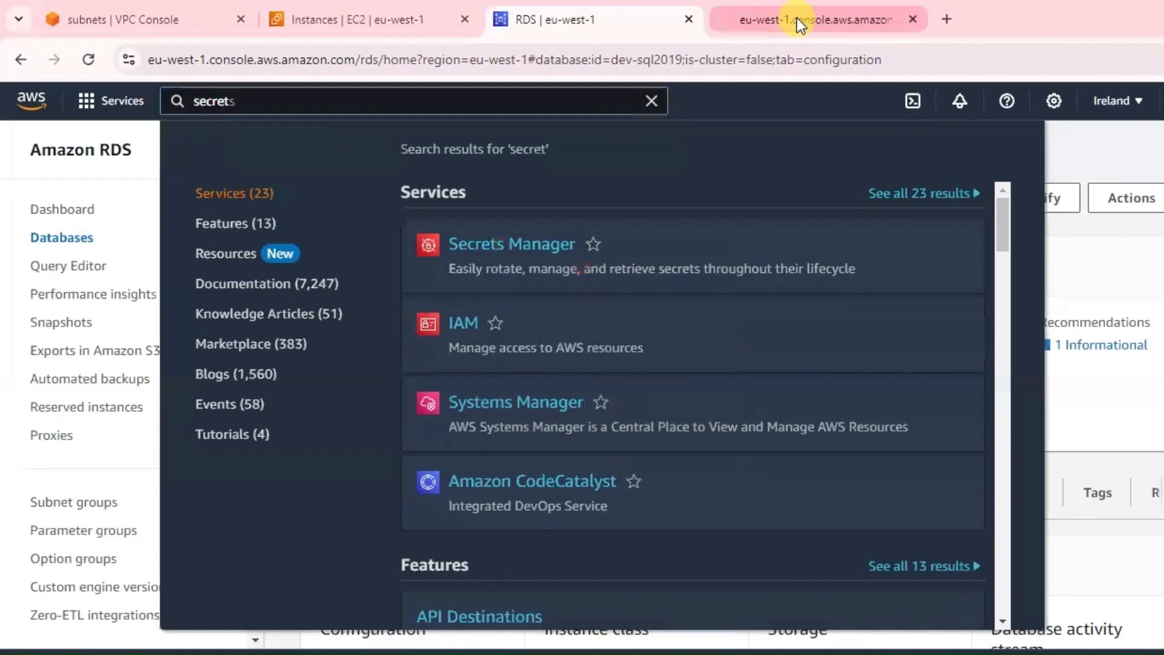
click(797, 18)
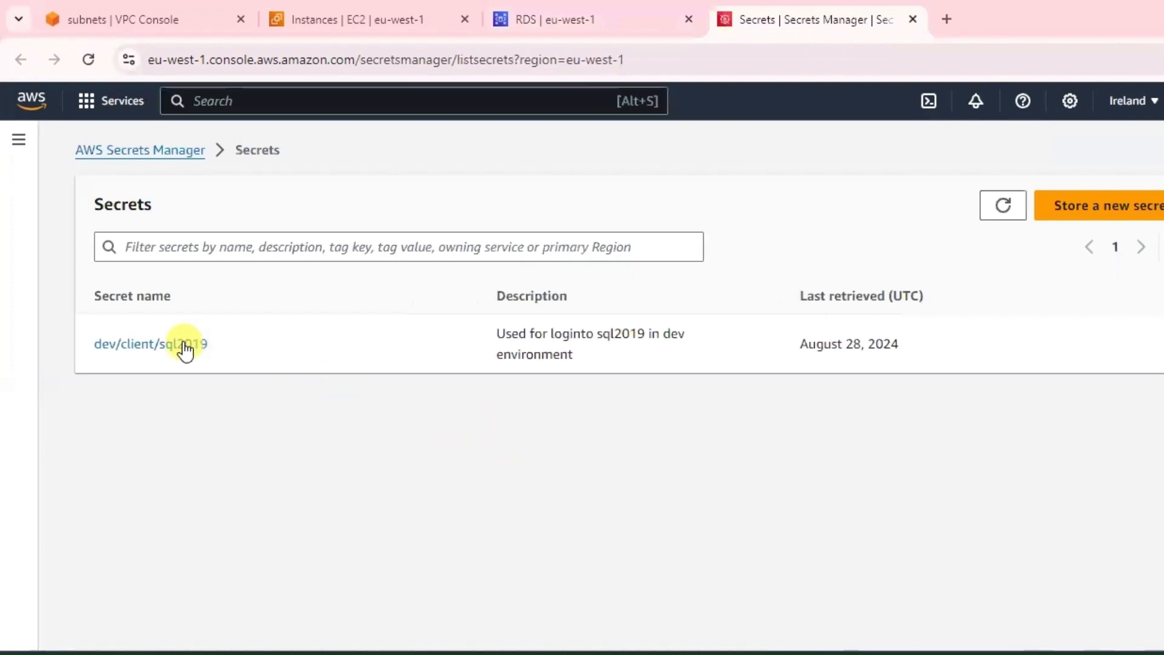
click(183, 342)
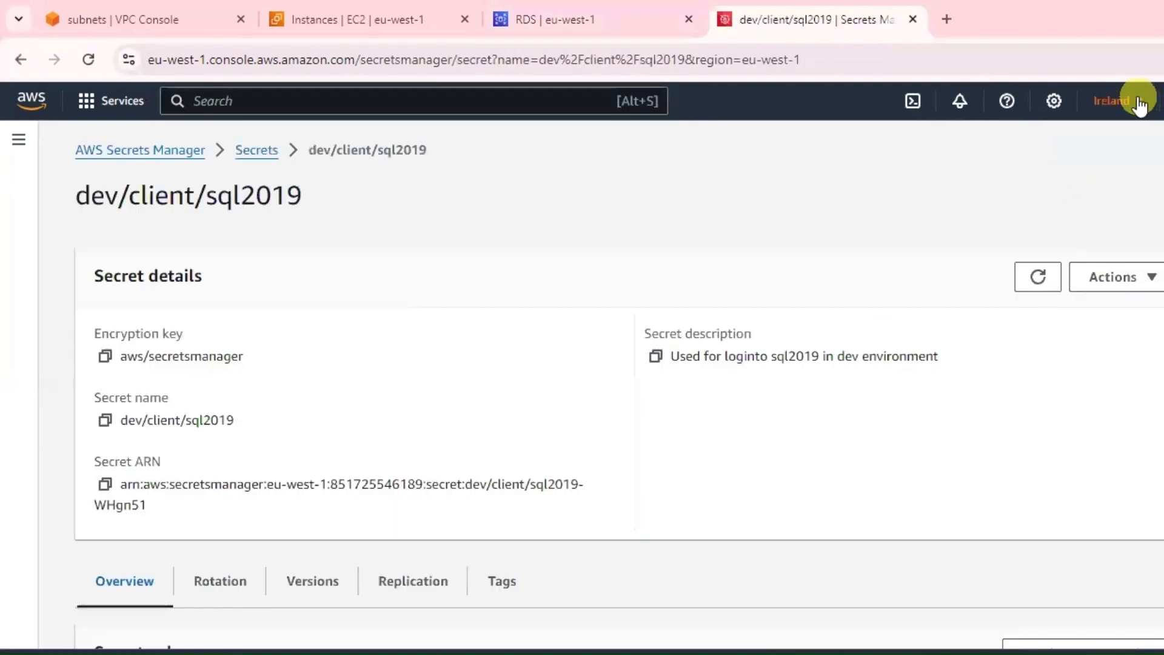
- Retrieve the secret value of dev/client/sql2019 and paste its password on a new line under the username in Notepad
scroll(974, 328, down, 5)
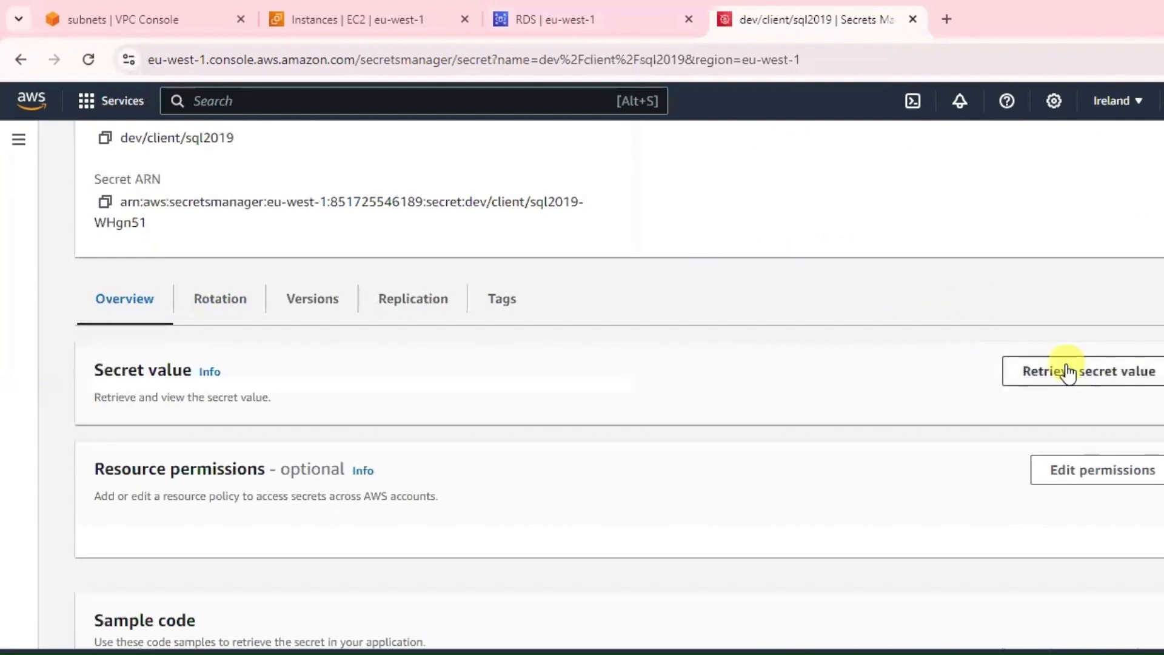
click(1068, 371)
scroll(739, 384, down, 3)
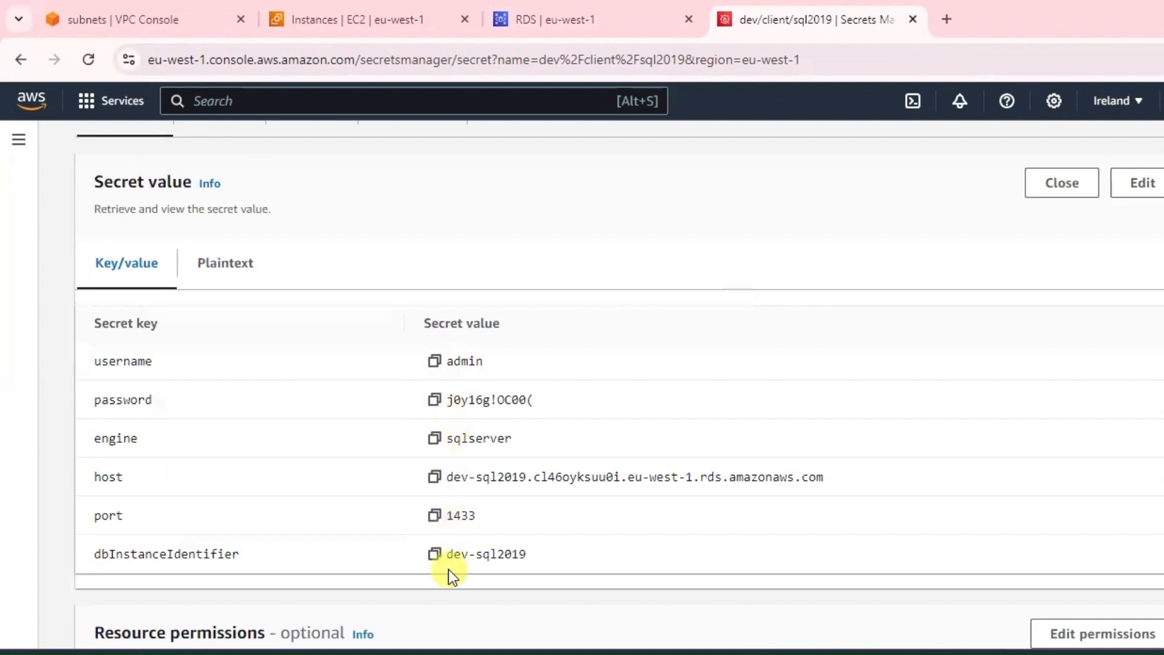
click(435, 399)
key(alt+Tab)
key(Return)
text(\)
key(BackSpace)
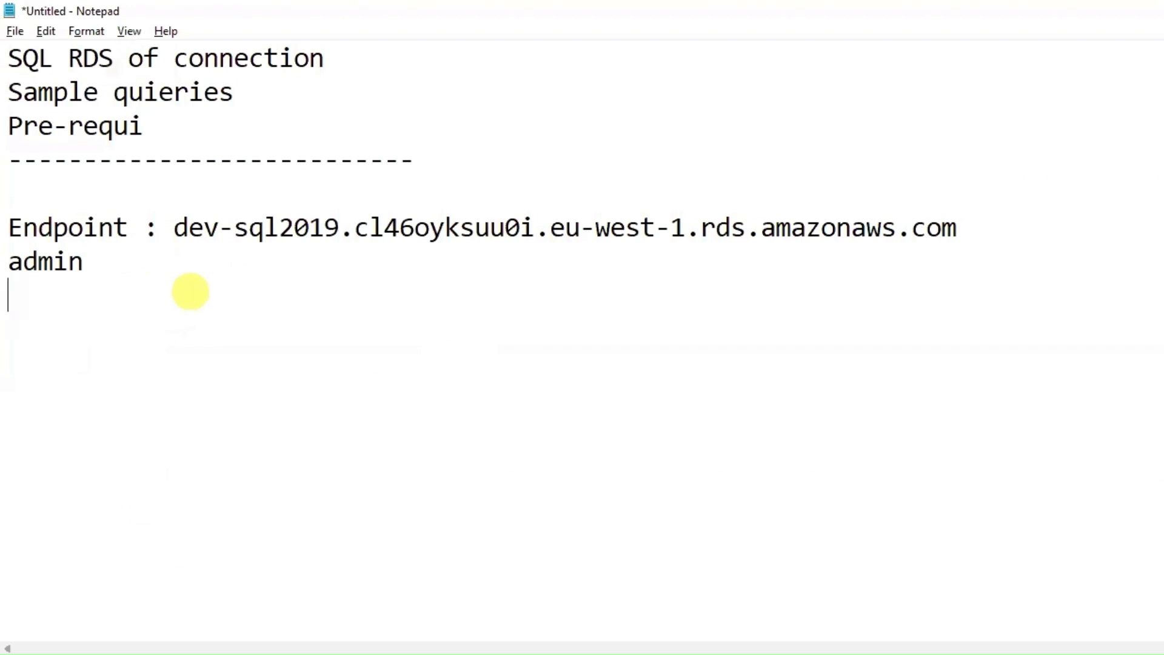
key(ctrl+v)
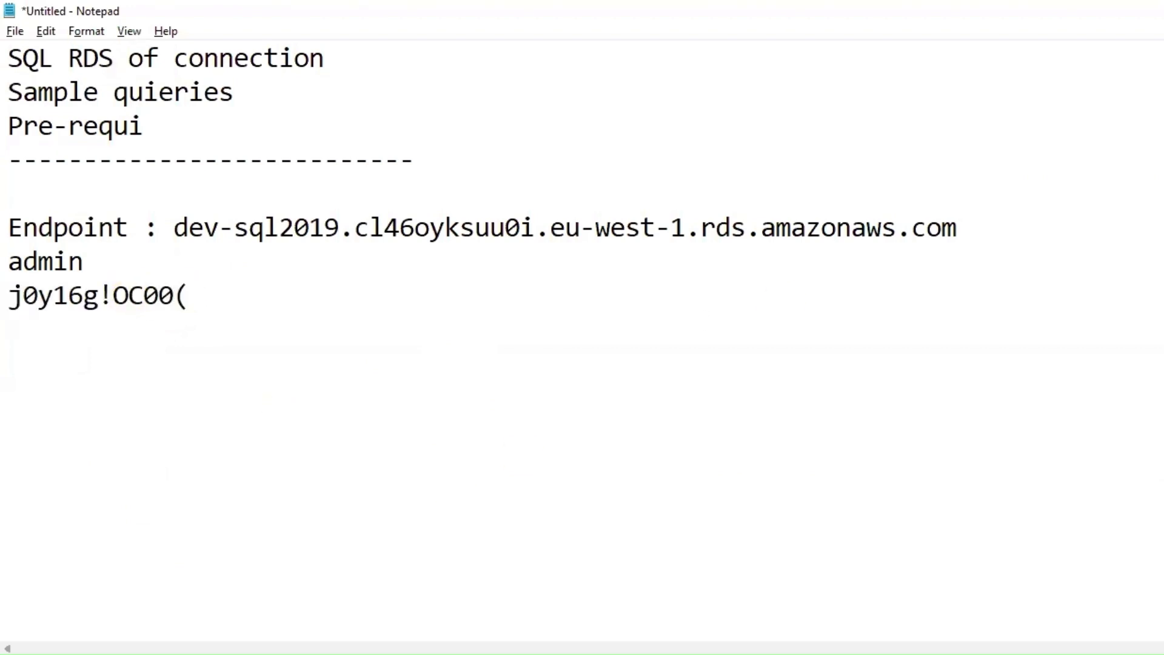
- Add a line reading "TEST DB" to the Notepad notes, separated from the credentials by a blank line
key(alt+Tab)
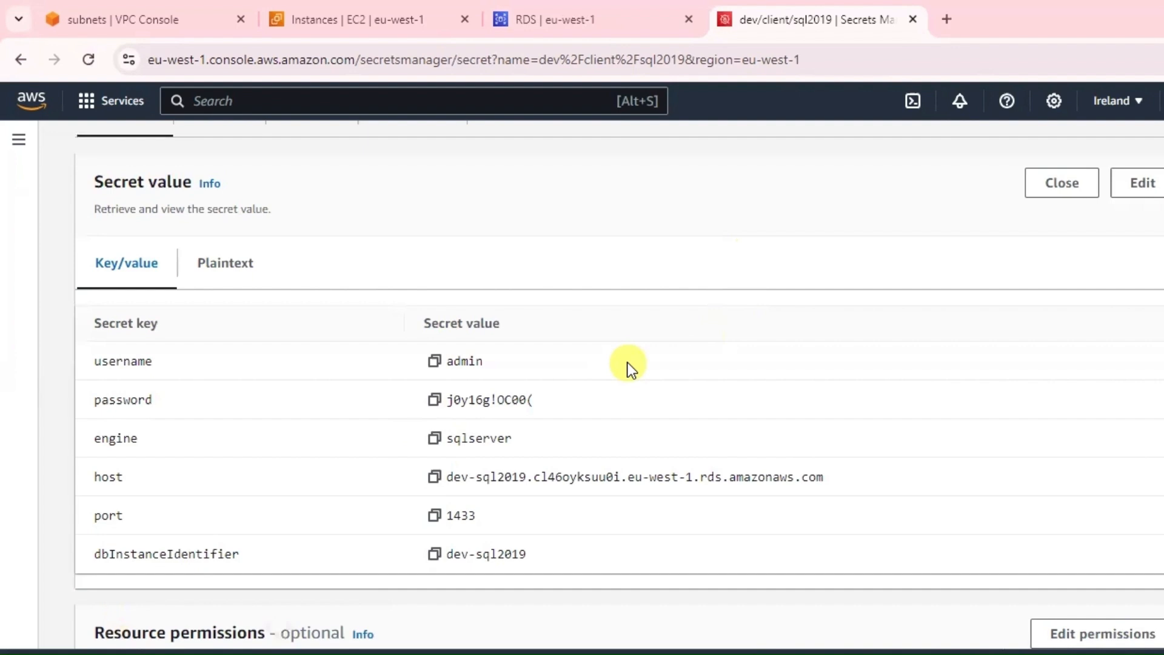
key(alt+Tab)
key(Return)
key(Return)
text(TE)
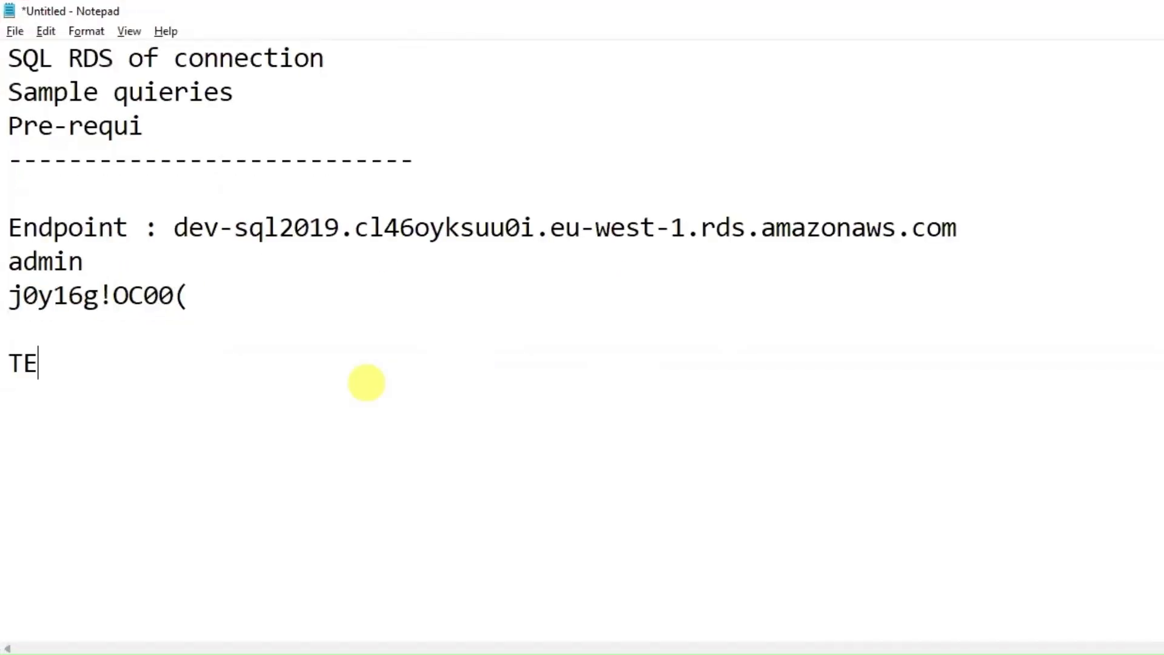
text(ST DB)
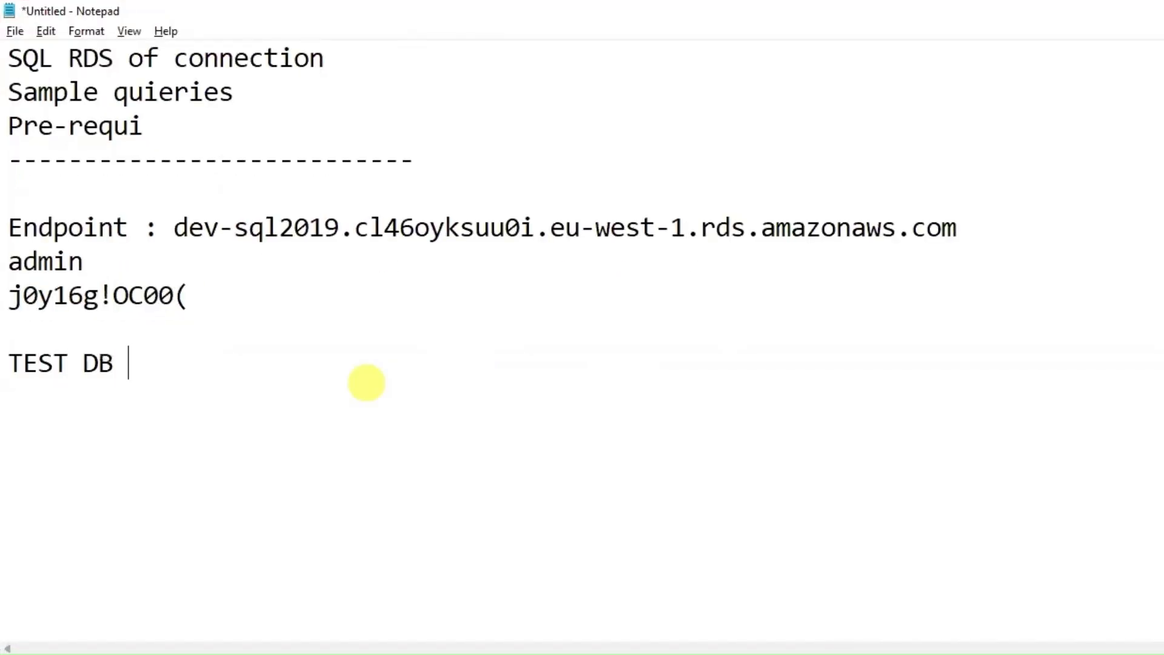
- Switch back to the browser, review the EC2 instances, and return to the RDS database page and clear its "secrets" search
key(alt+Tab)
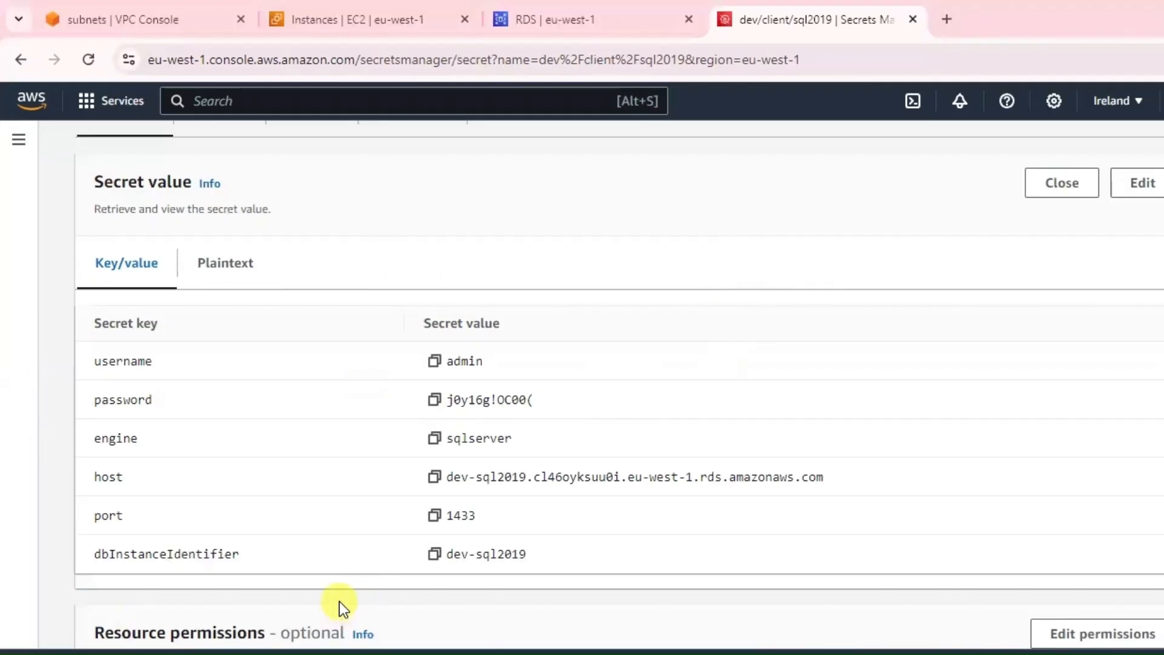
click(274, 25)
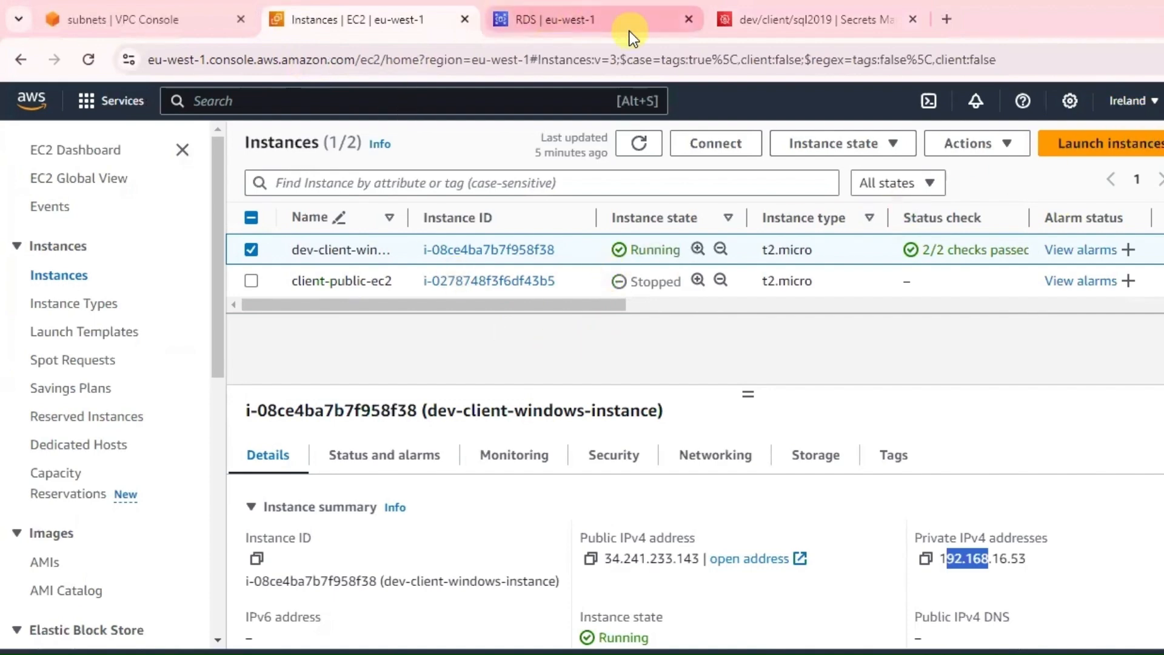
click(785, 30)
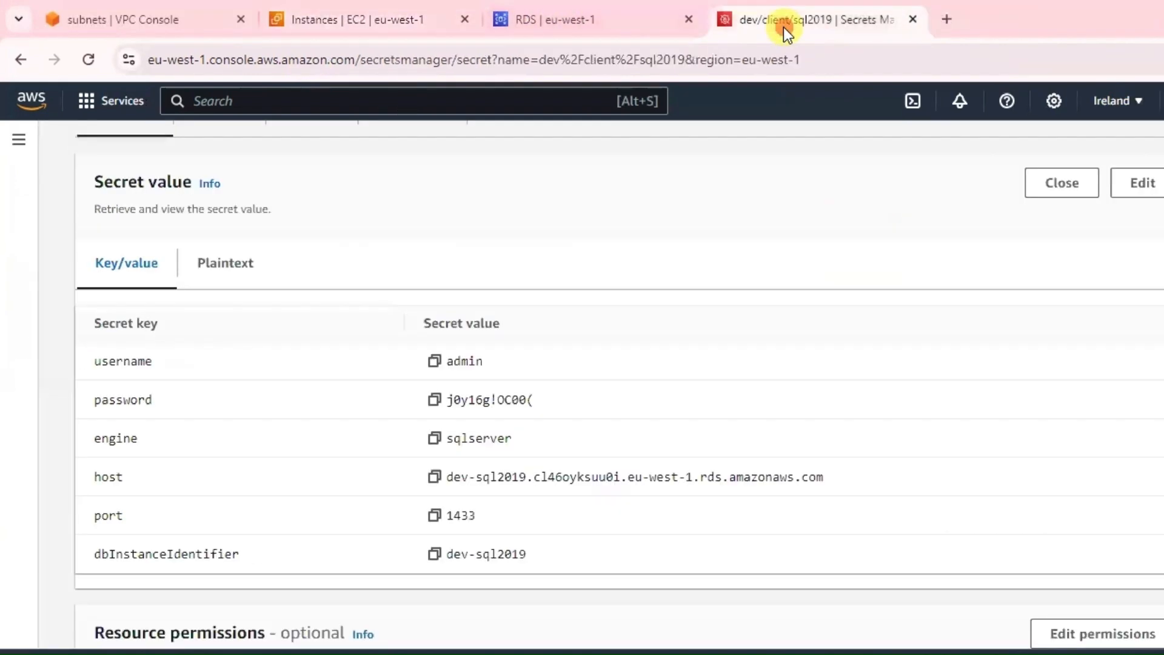
click(609, 20)
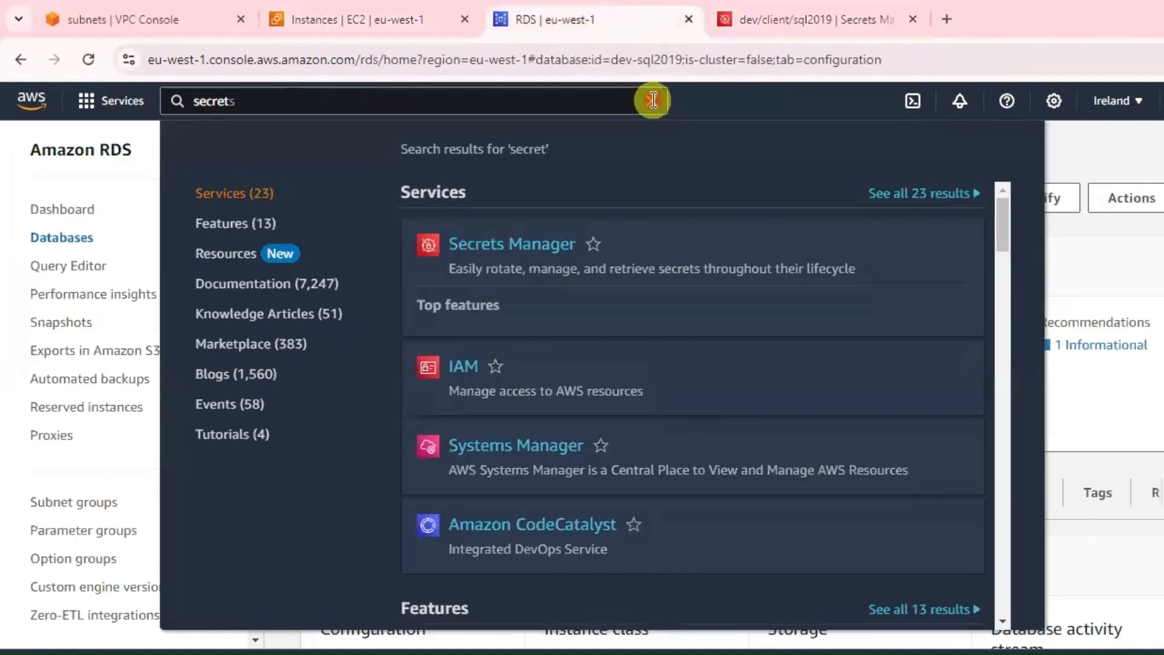
click(652, 102)
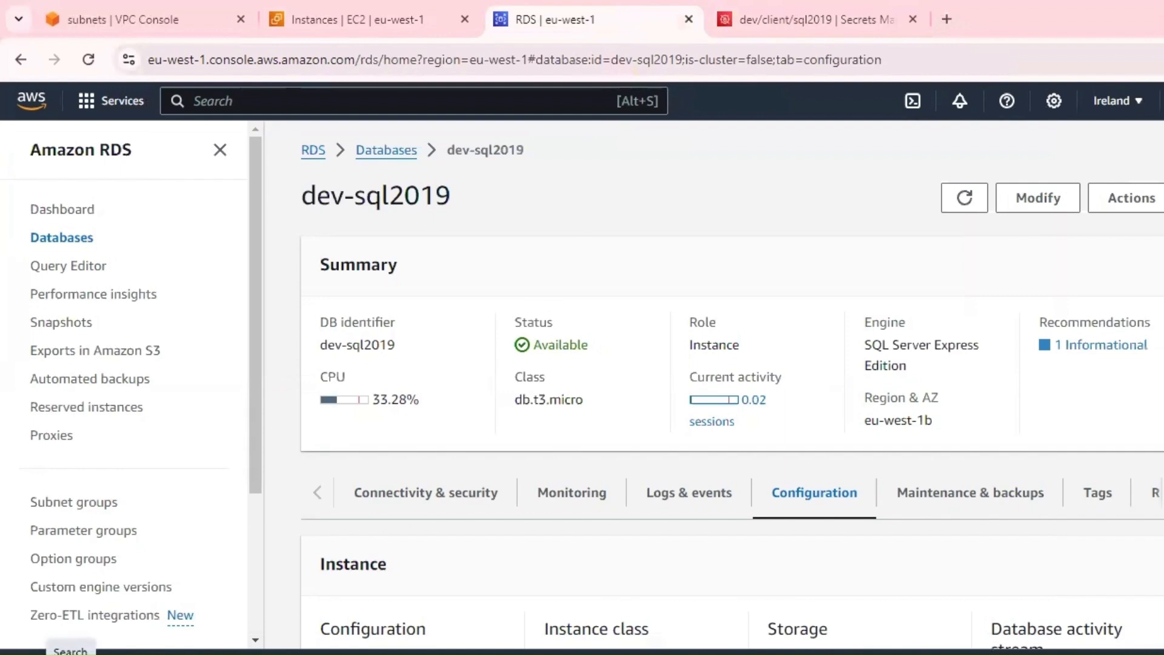
- Search Windows for "ssms" and dismiss the search
click(70, 652)
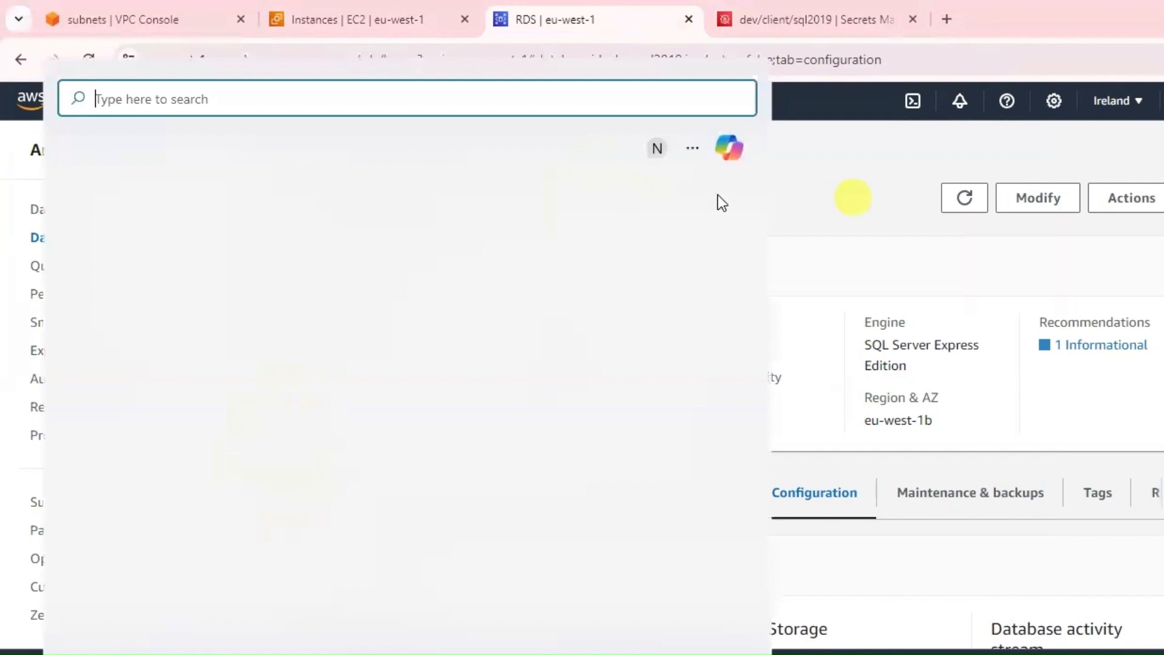
text(ssms)
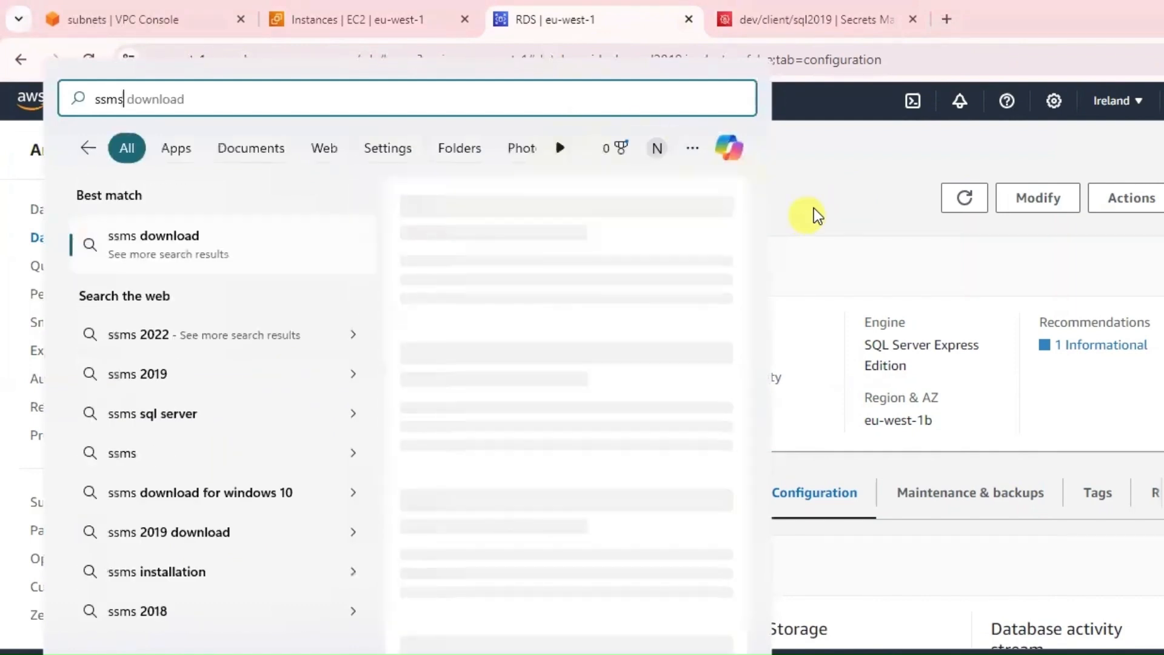
click(817, 204)
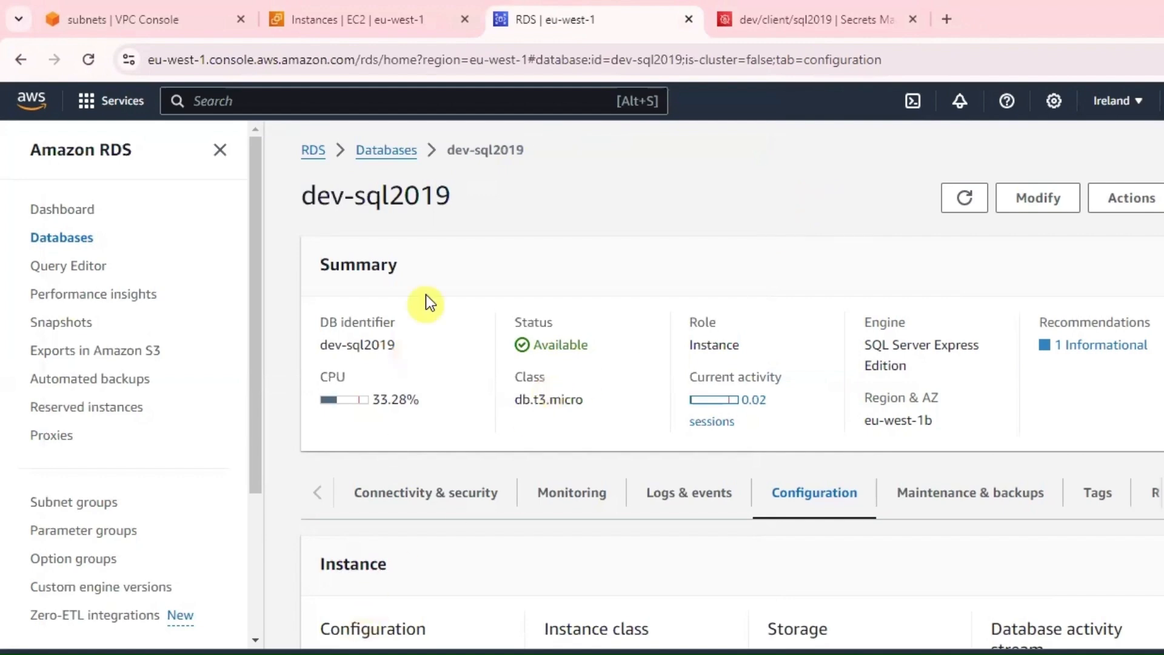
- Widen the Name column in the EC2 instances list and open Windows password retrieval for connecting to dev-client-windows-instance over RDP
click(361, 22)
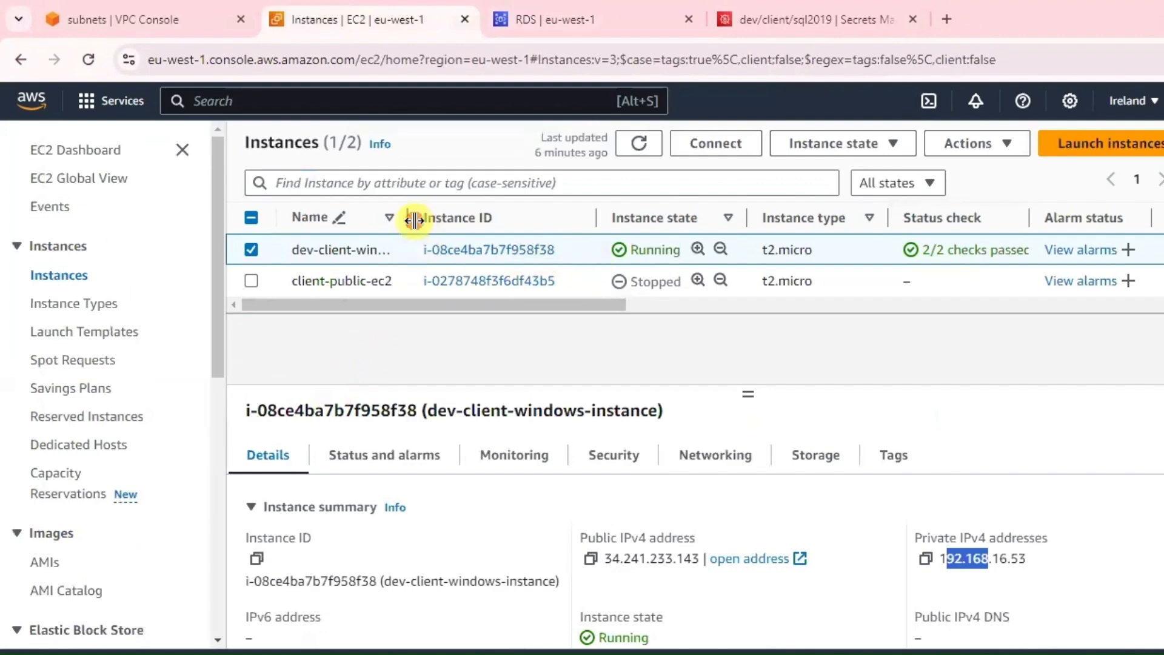
drag(415, 219, 501, 218)
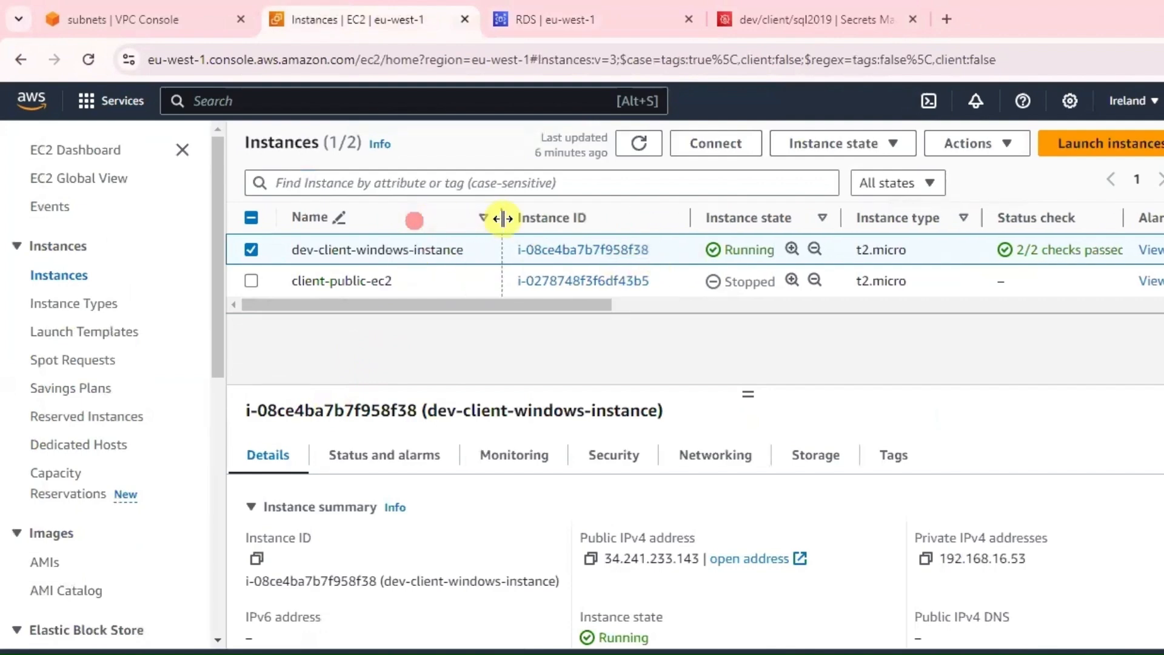
click(732, 146)
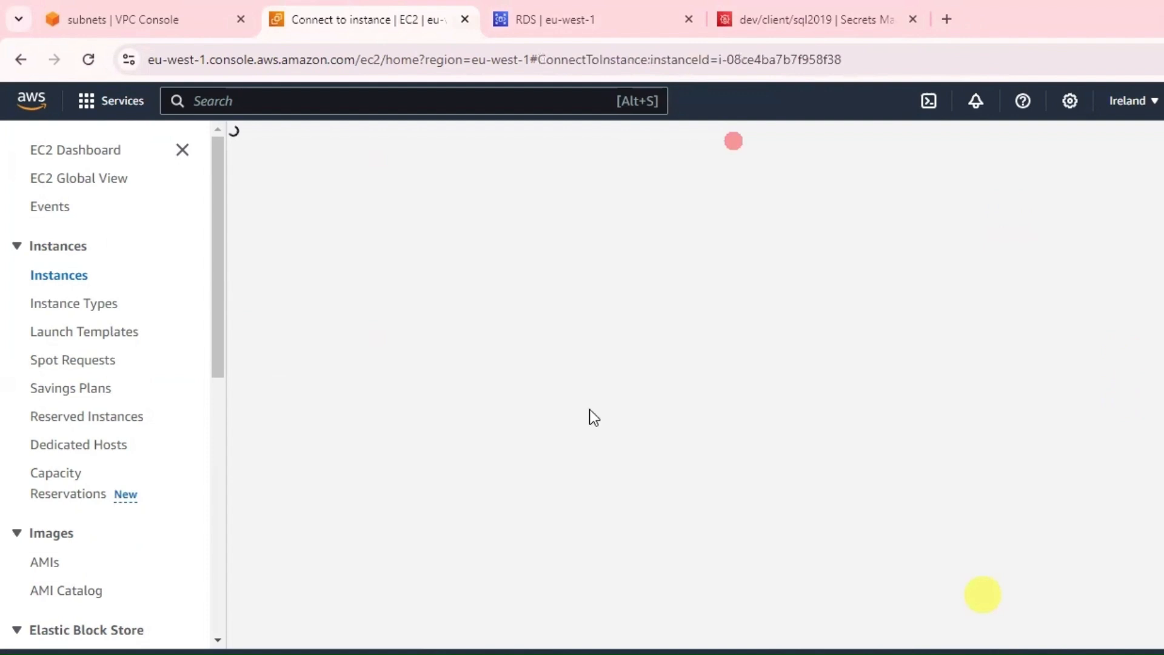
scroll(975, 329, down, 4)
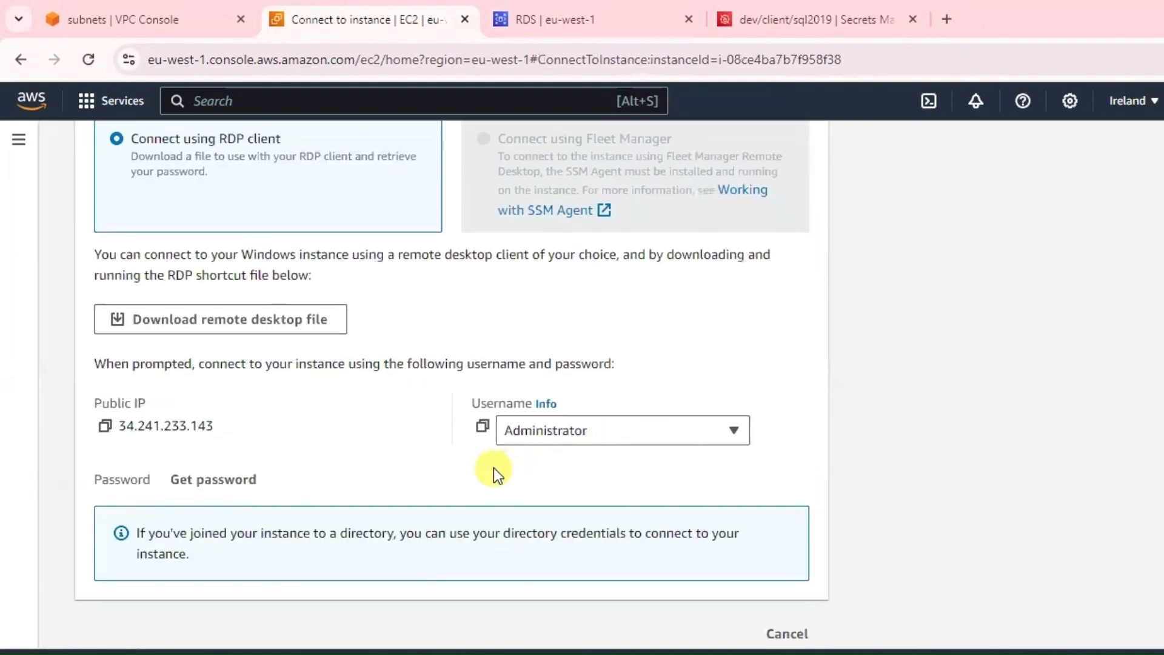
click(202, 482)
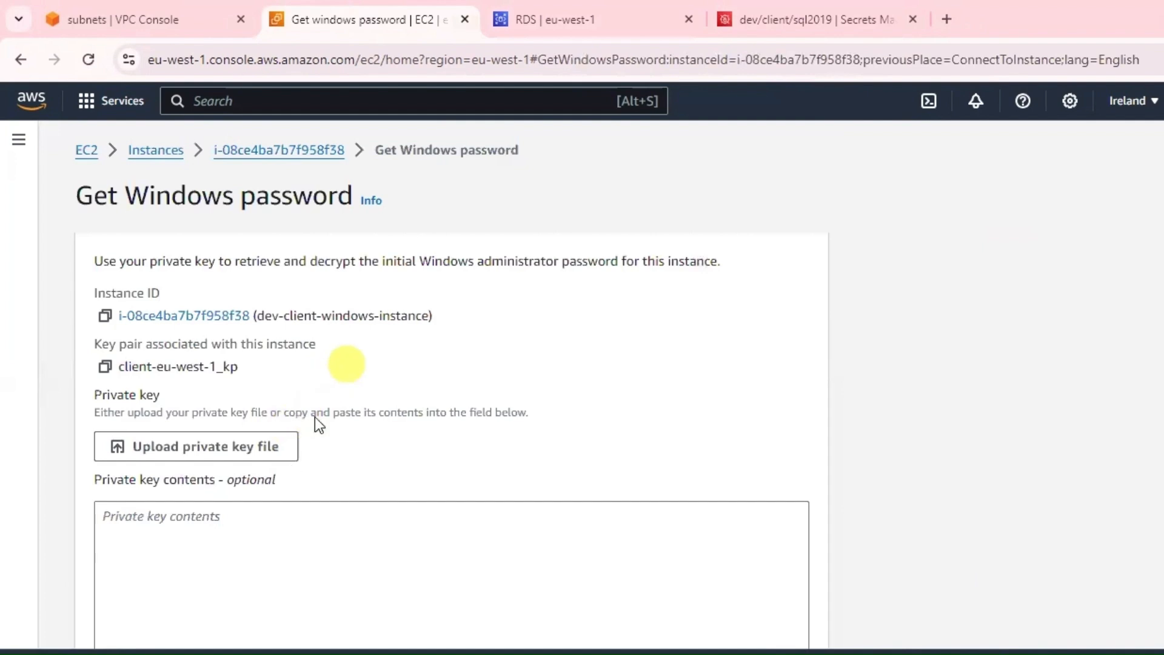
- Start uploading the private key file for the client-eu-west-1_kp key pair and browse to the DATA (E:) drive
scroll(273, 403, down, 2)
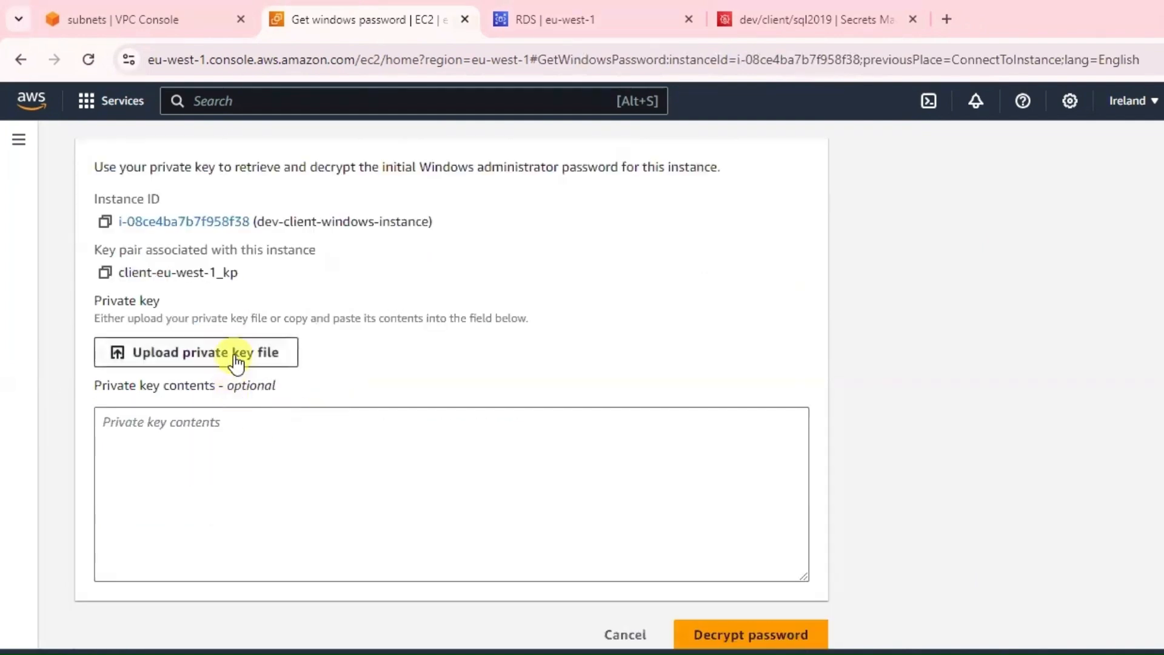
drag(246, 271, 120, 272)
click(231, 361)
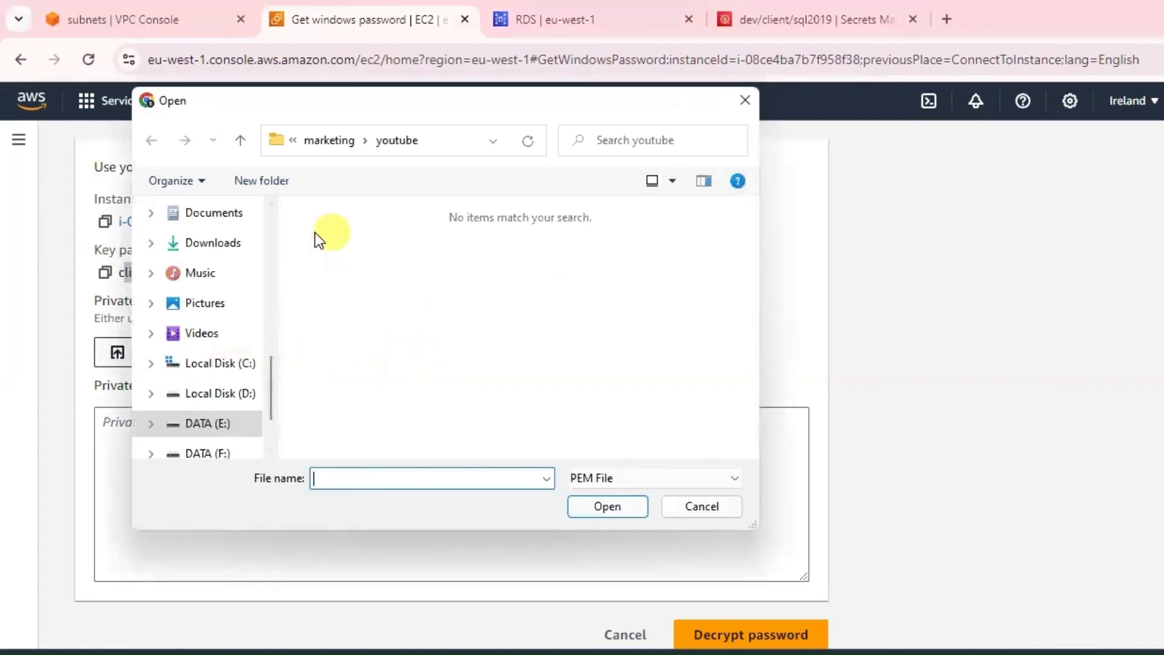
click(209, 363)
click(221, 396)
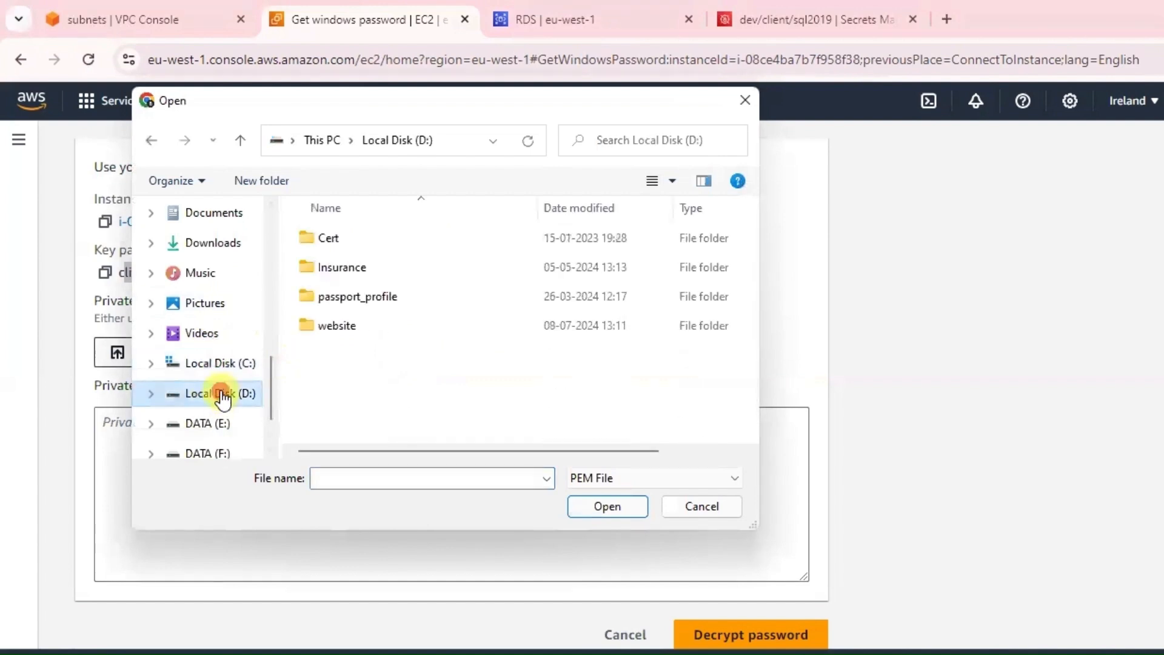
click(213, 426)
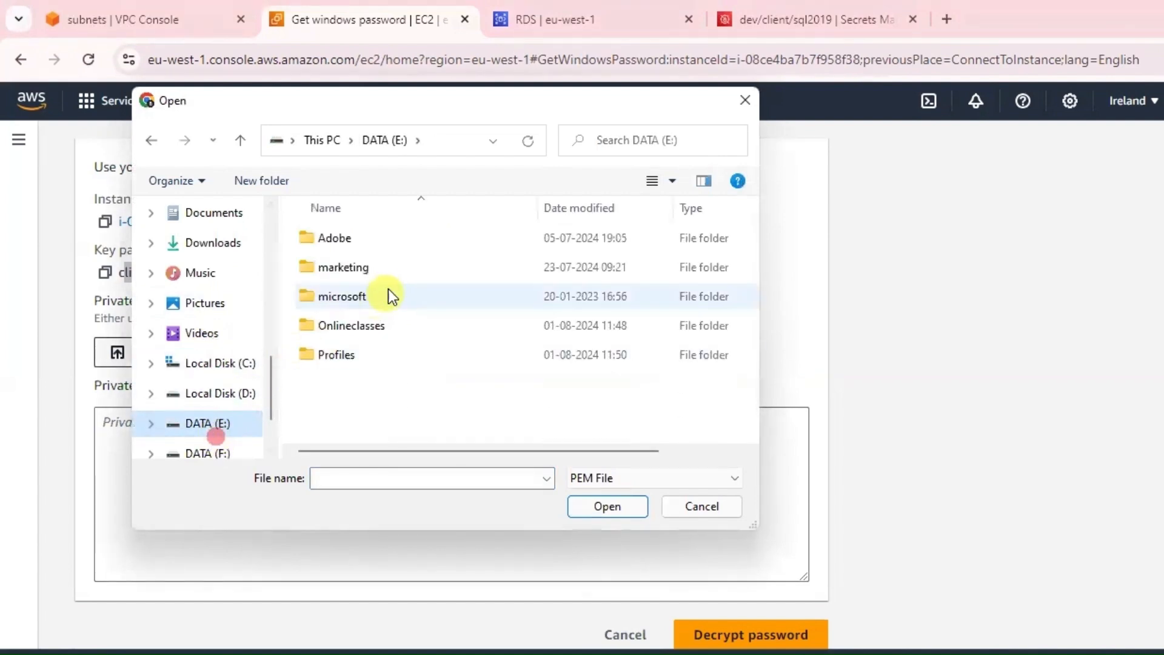
double_click(392, 271)
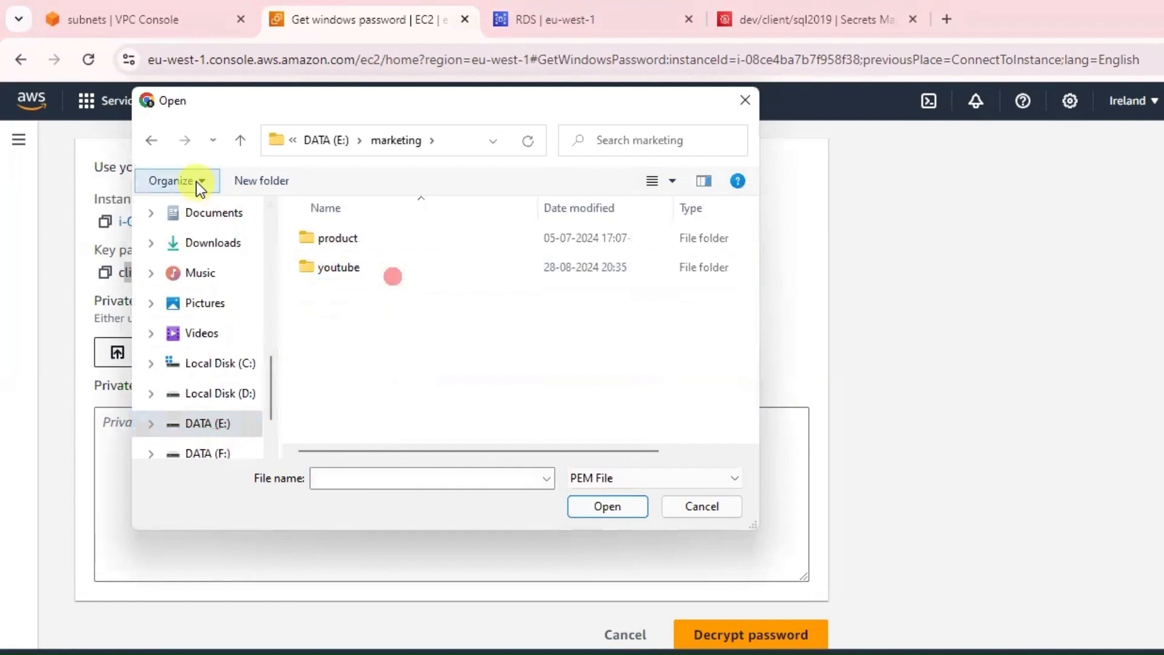
click(241, 141)
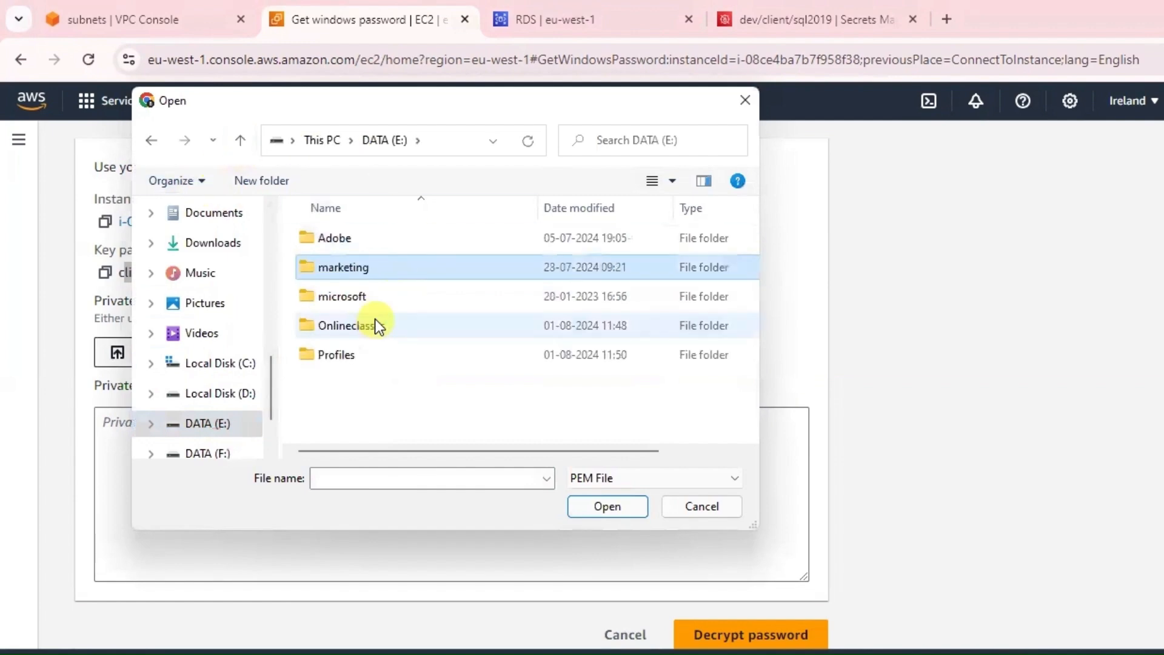
- Upload client-eu-west-1_kp.pem from the Onlineclasses > DevOps > AWS > Keypair folder as the private key
double_click(375, 322)
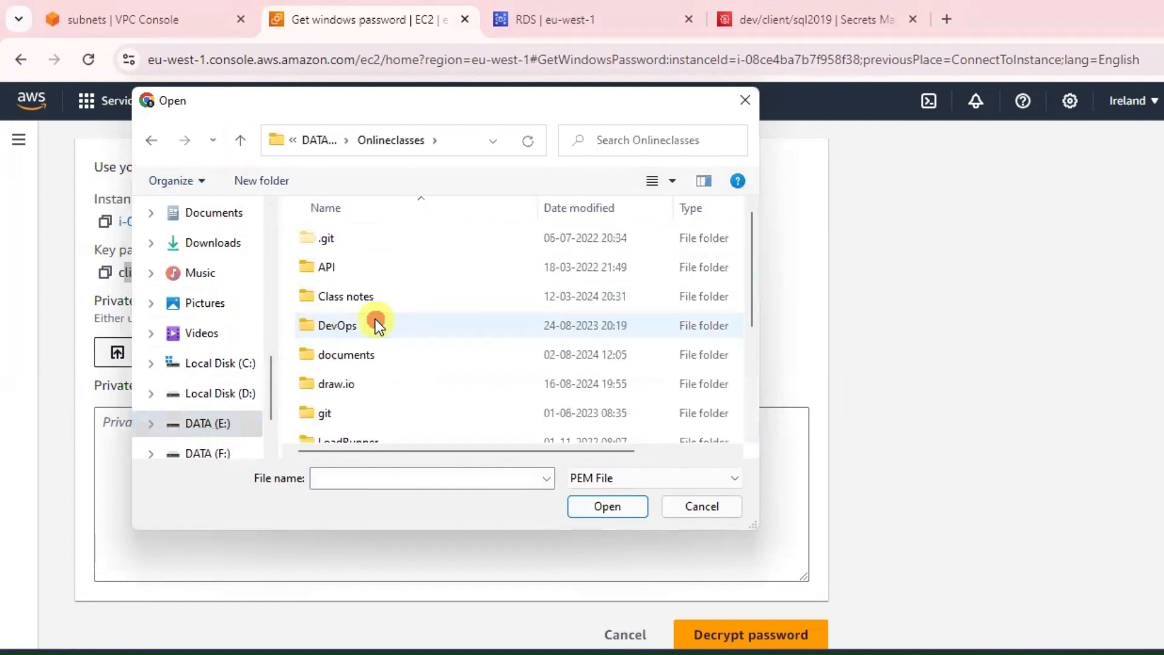
double_click(375, 321)
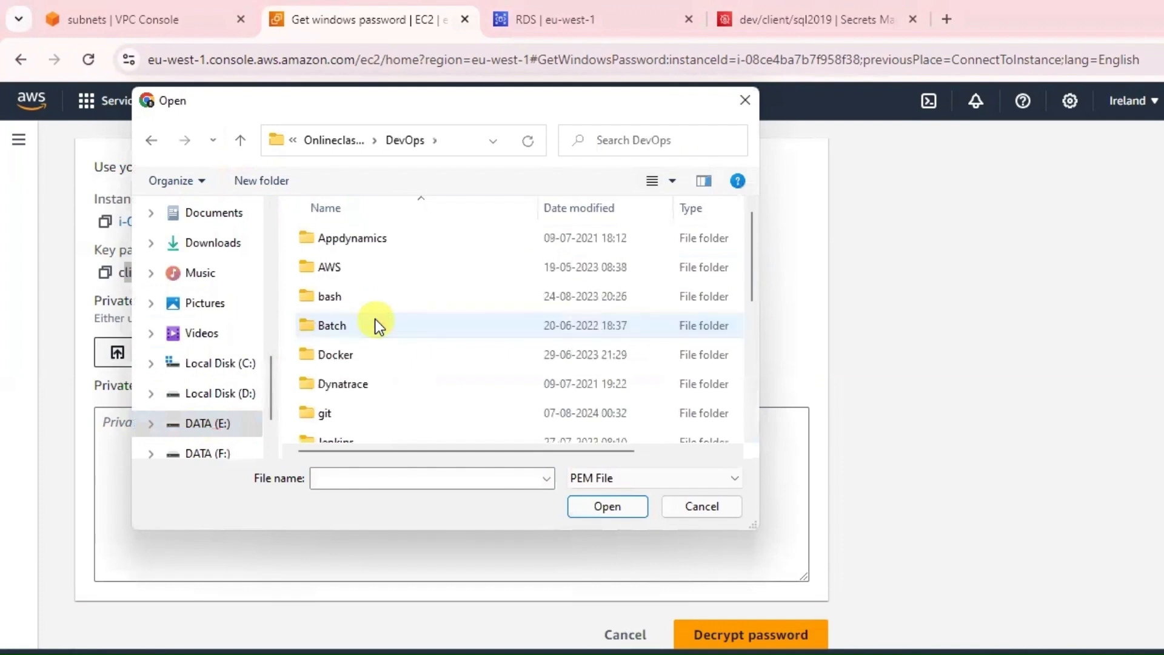
double_click(376, 267)
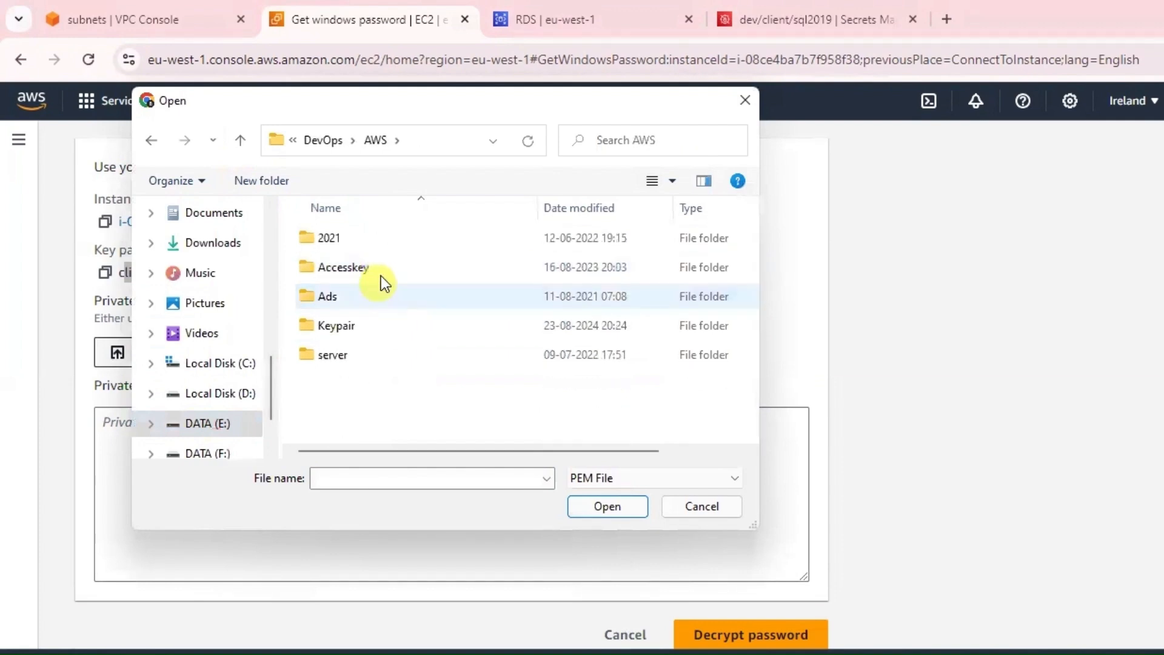
double_click(377, 323)
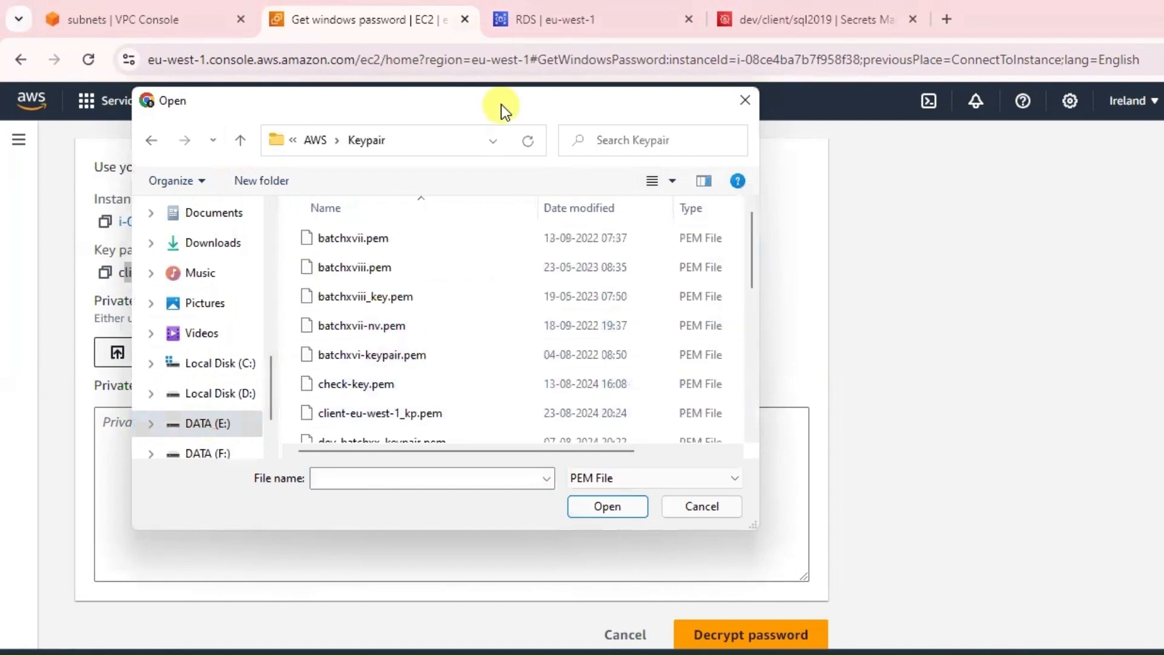
drag(509, 103, 786, 102)
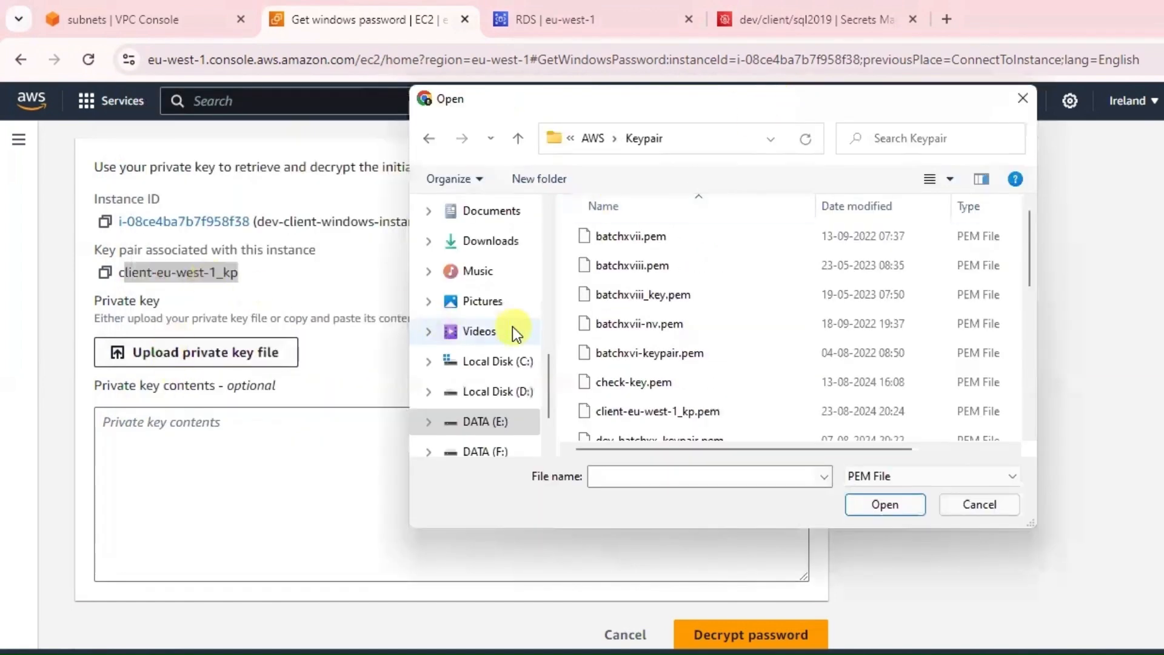
double_click(663, 415)
- Decrypt the Windows administrator password with the uploaded private key and copy the password
scroll(578, 450, down, 1)
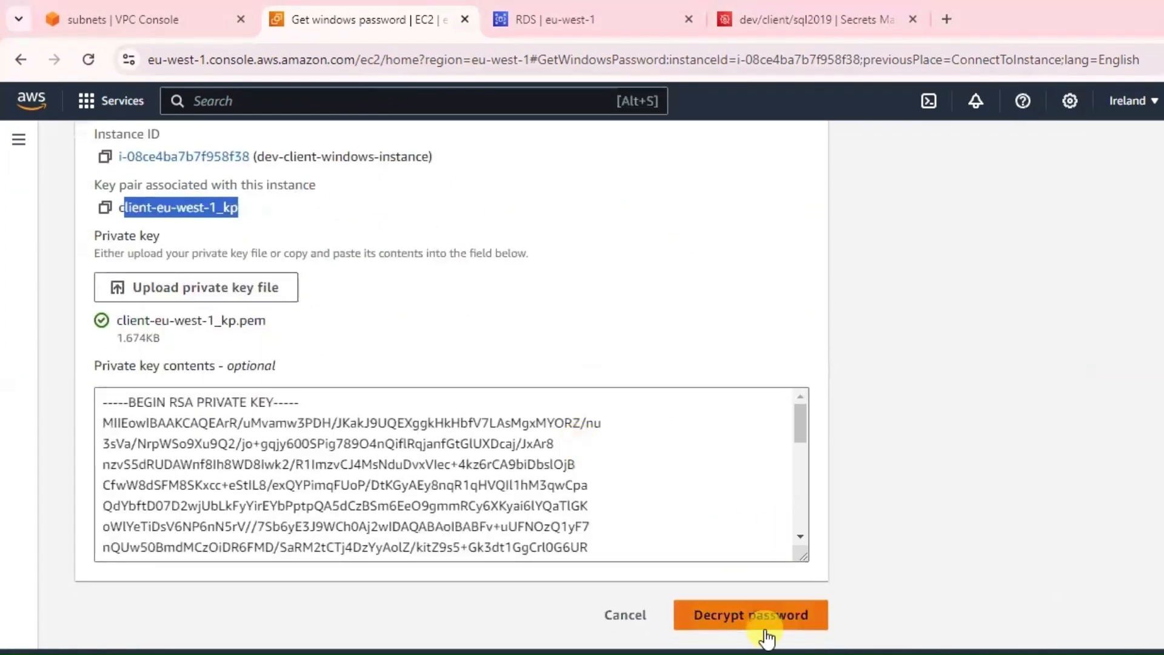
click(767, 624)
scroll(617, 399, down, 2)
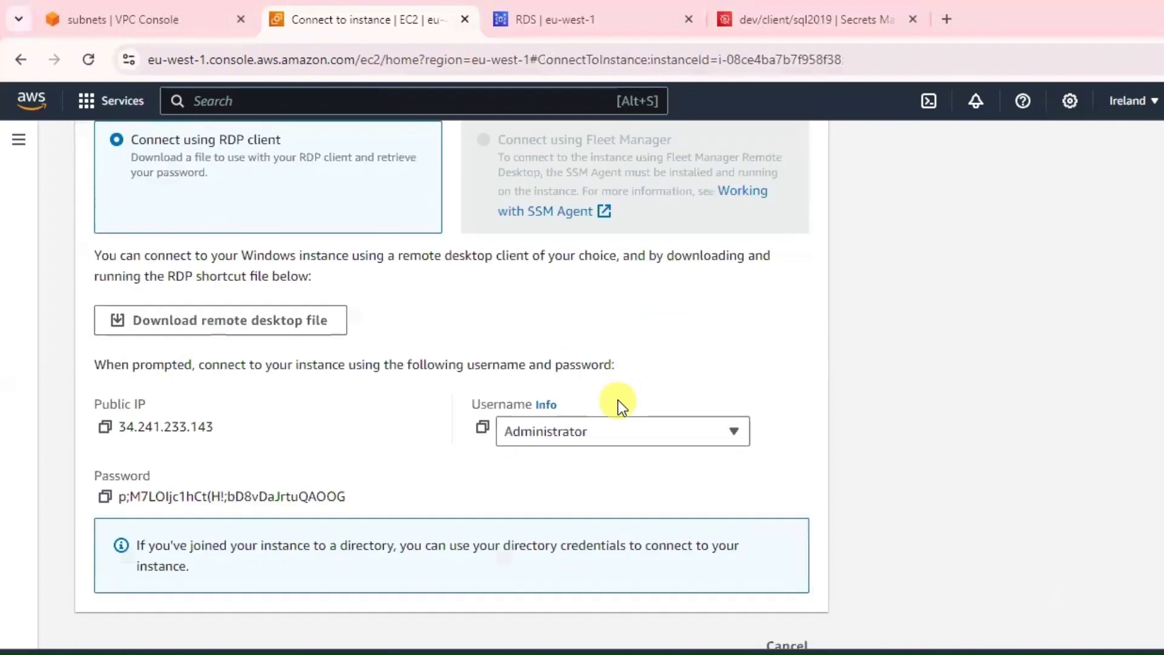
click(106, 466)
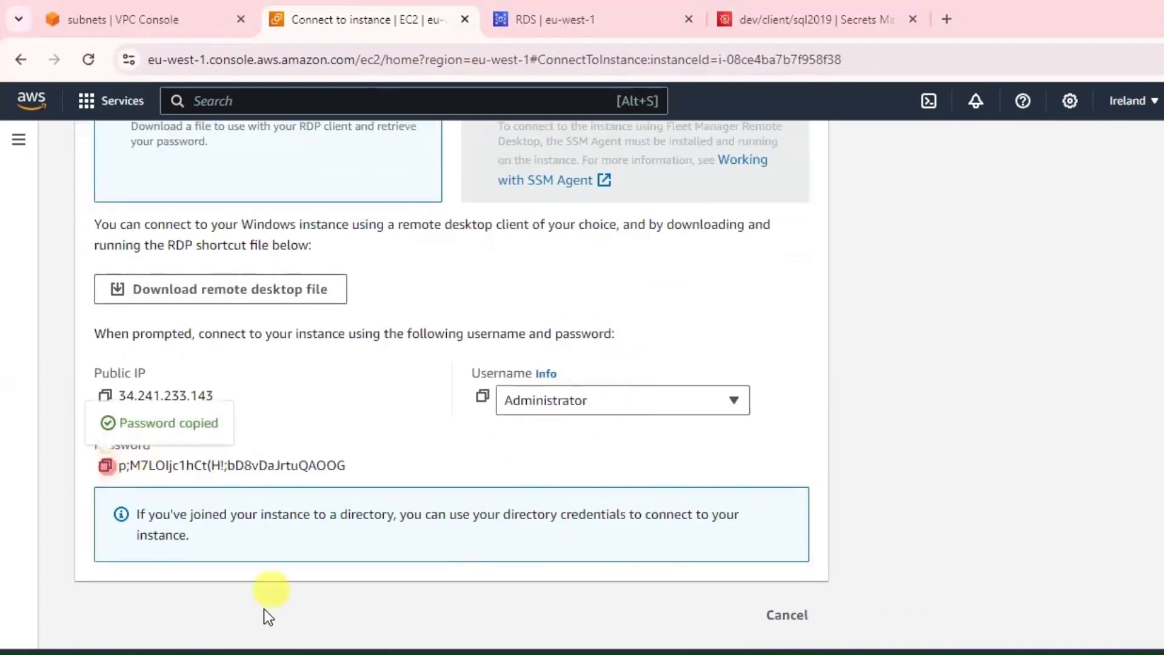
- Find Remote Desktop Connection by searching Windows for "msts" and open it
scroll(327, 418, up, 4)
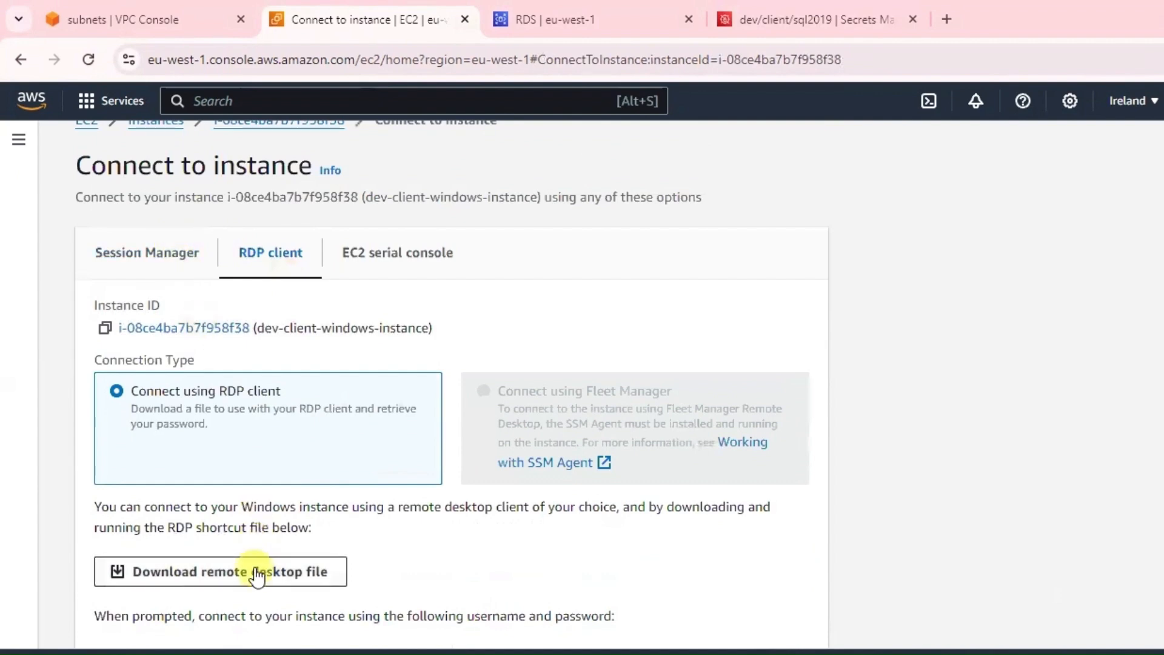
key(super+s)
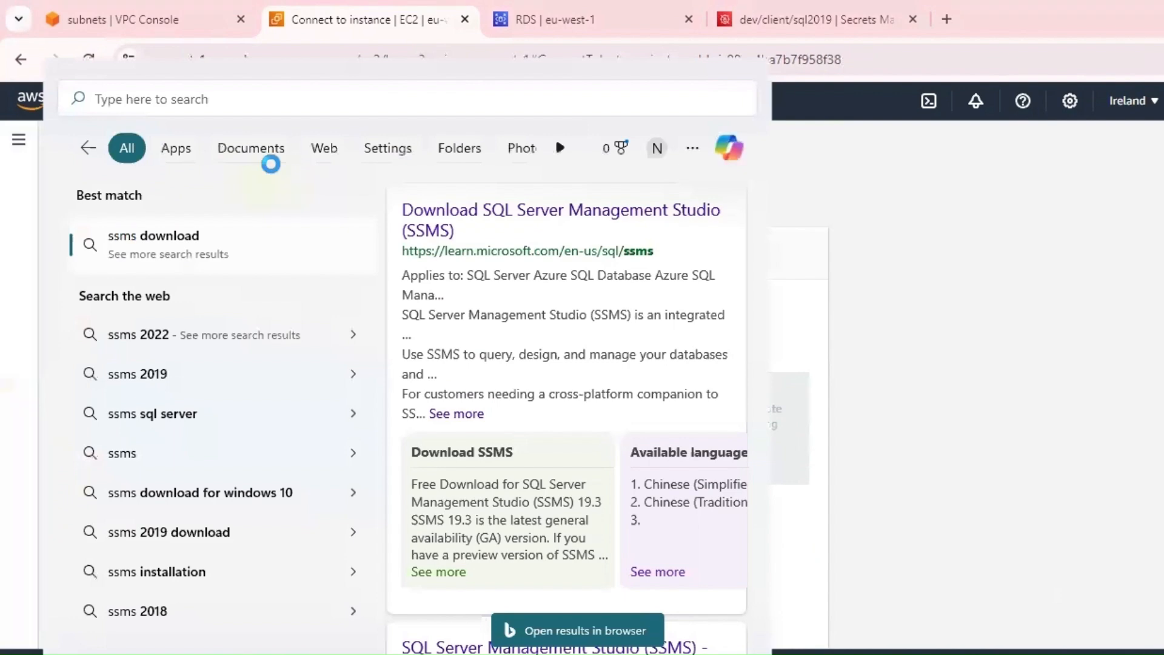
click(275, 112)
text(msts)
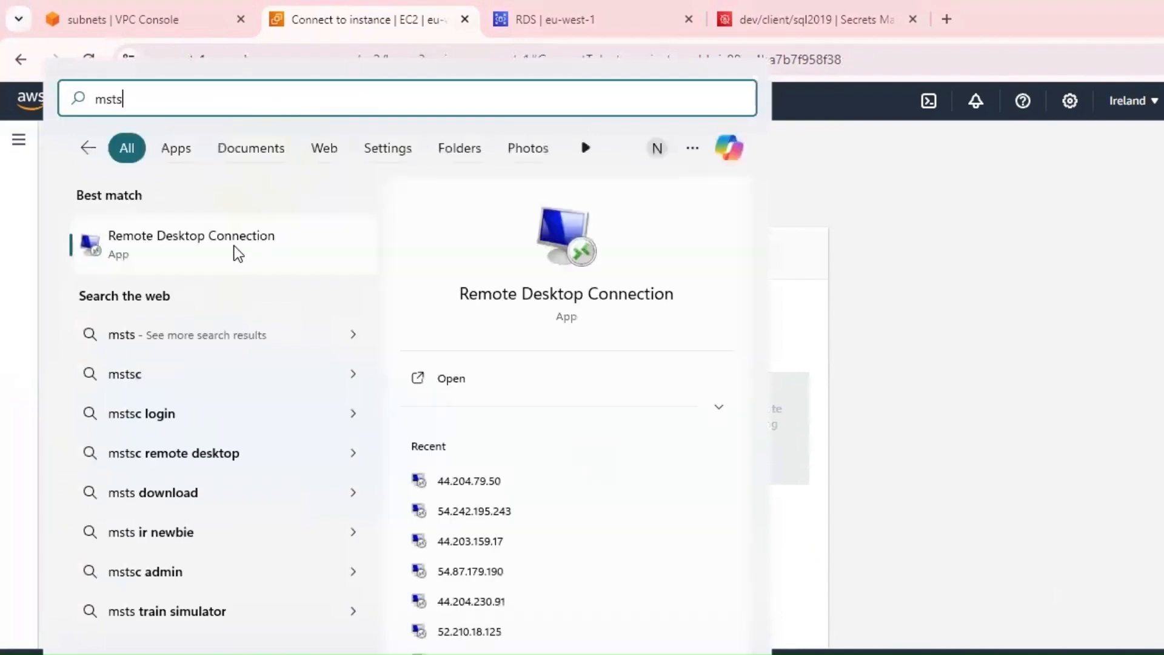
click(697, 307)
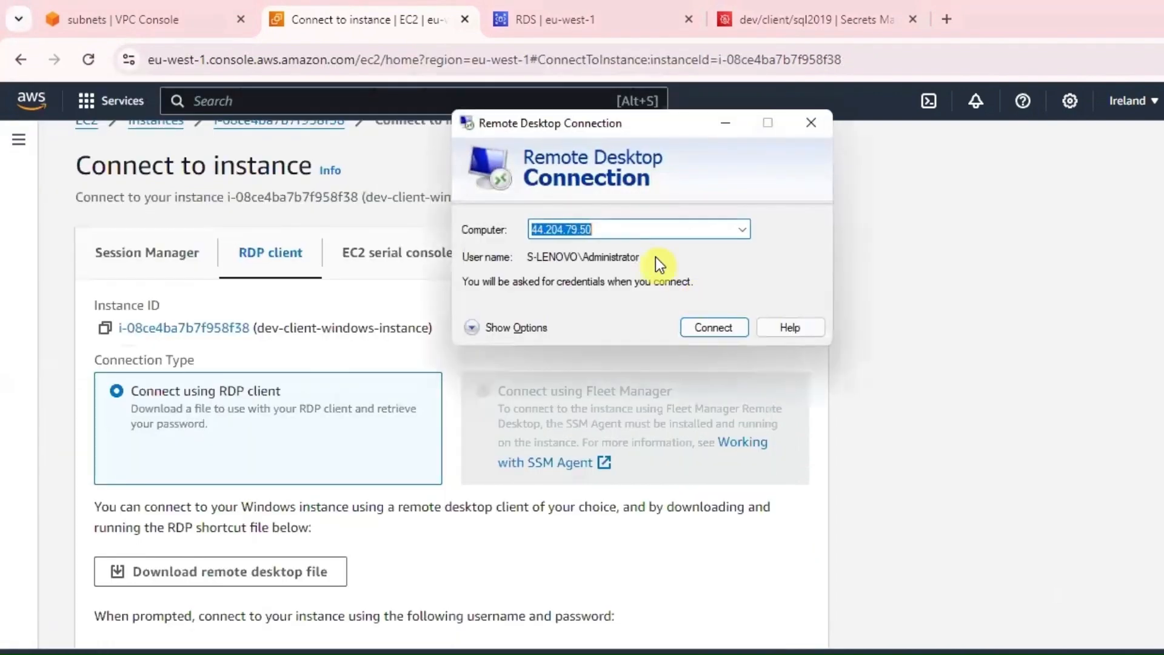
- Show the full connection options and remove the domain prefix so the user name is Administrator
click(489, 330)
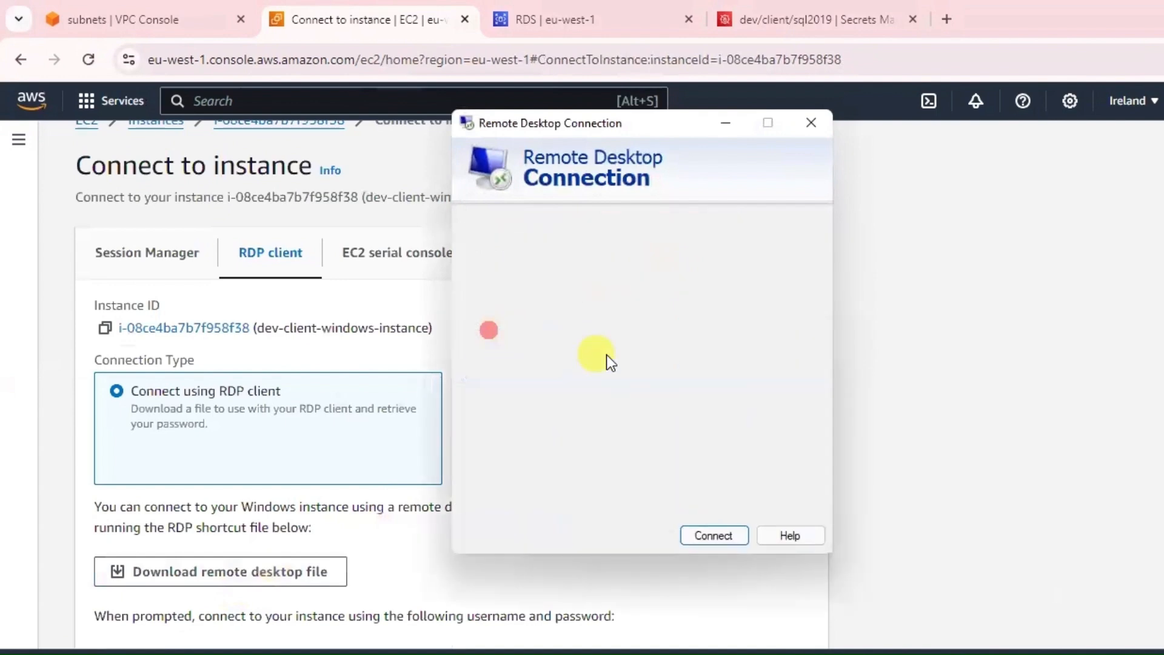
drag(649, 321, 565, 329)
key(BackSpace)
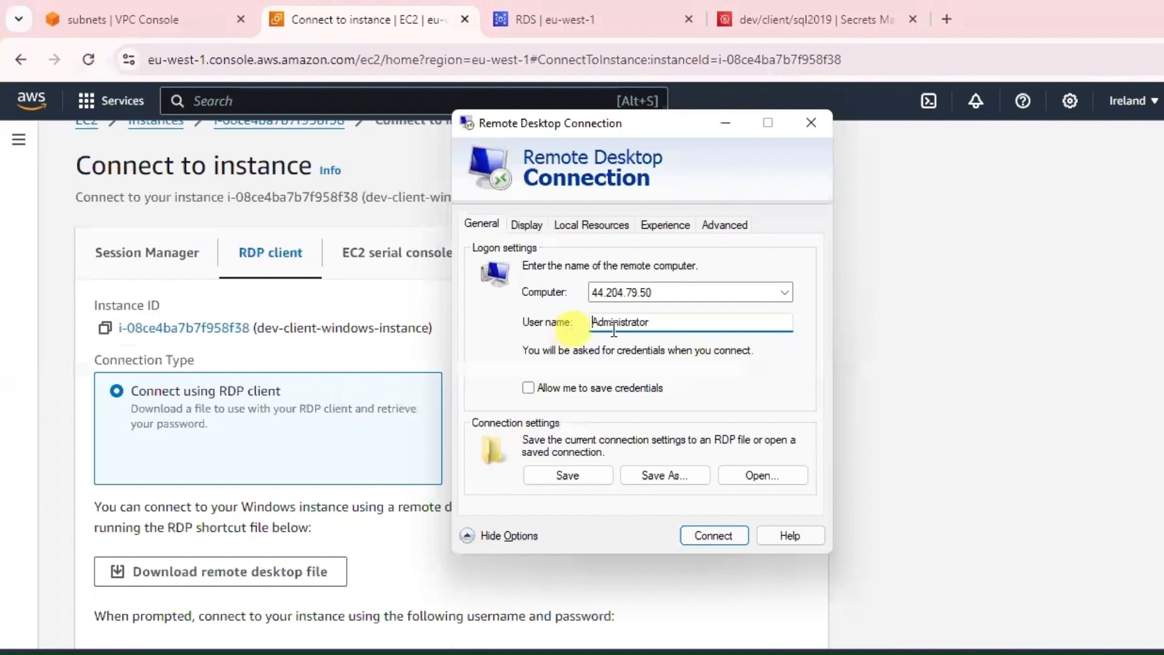
- Copy the instance's public IP from the EC2 page and set 34.241.233.143 as the remote computer
scroll(348, 453, down, 5)
click(105, 395)
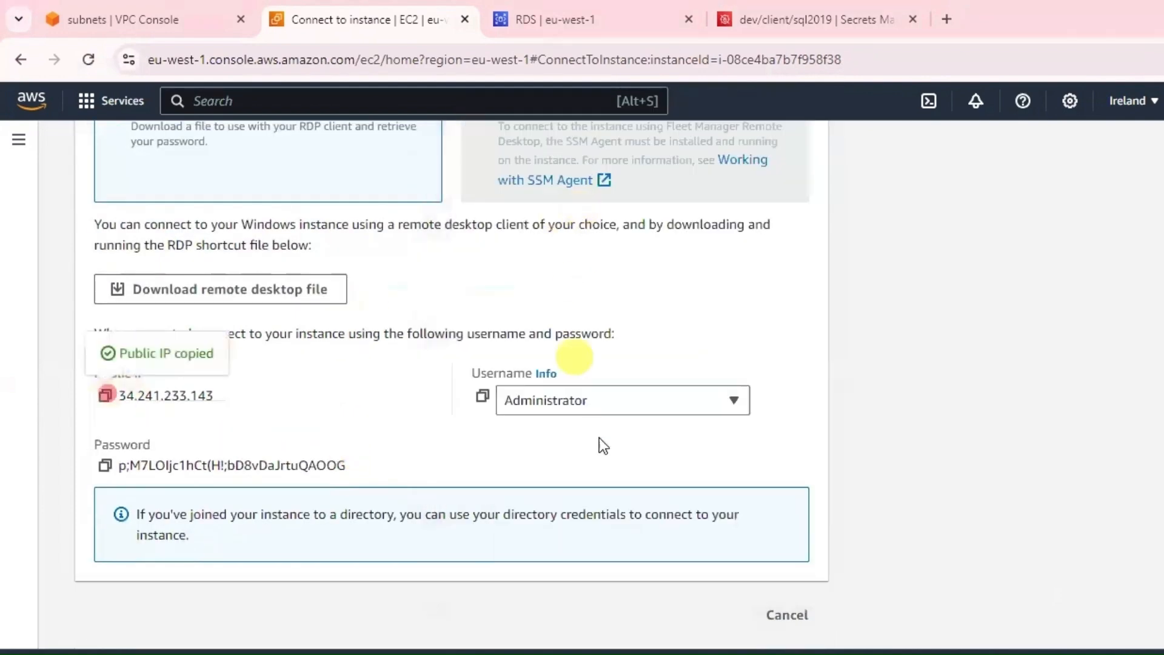
key(alt+Tab)
double_click(663, 292)
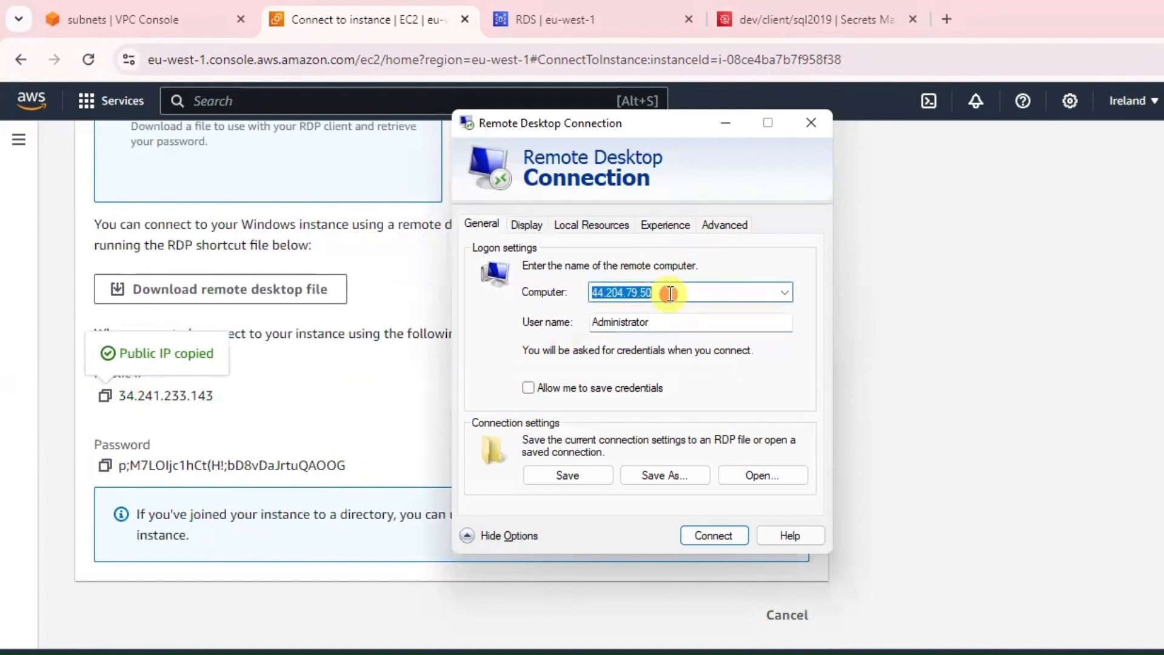
key(ctrl+v)
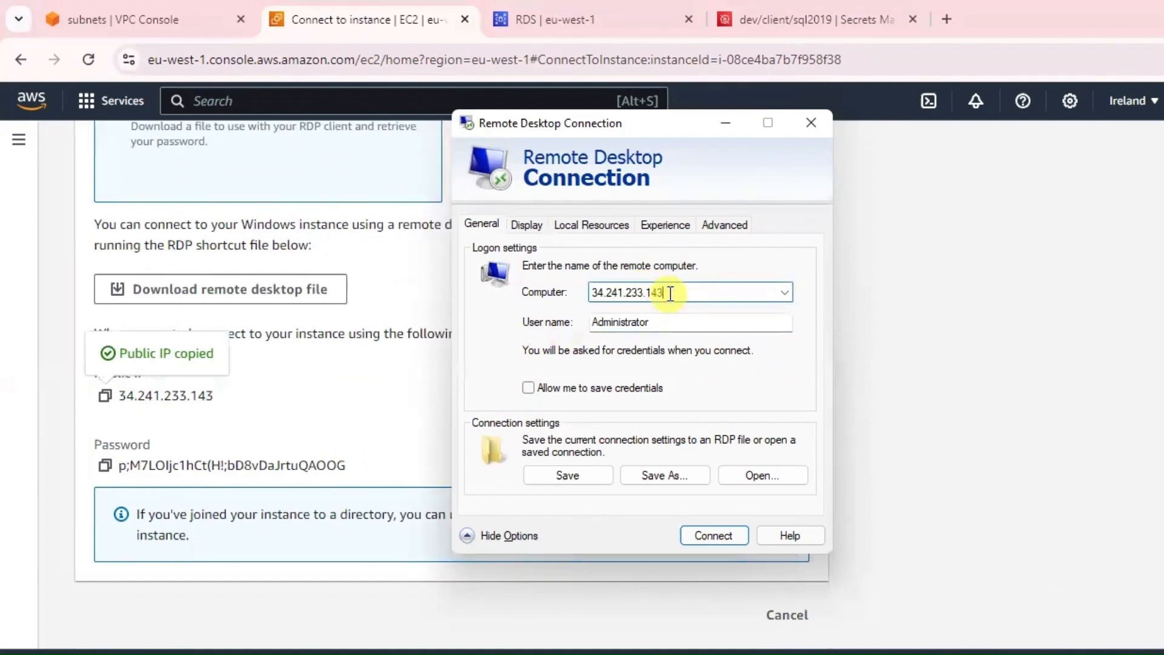
- Connect to the remote computer with the copied administrator password, accept the connection, and dismiss the network discovery prompt
click(711, 535)
click(105, 465)
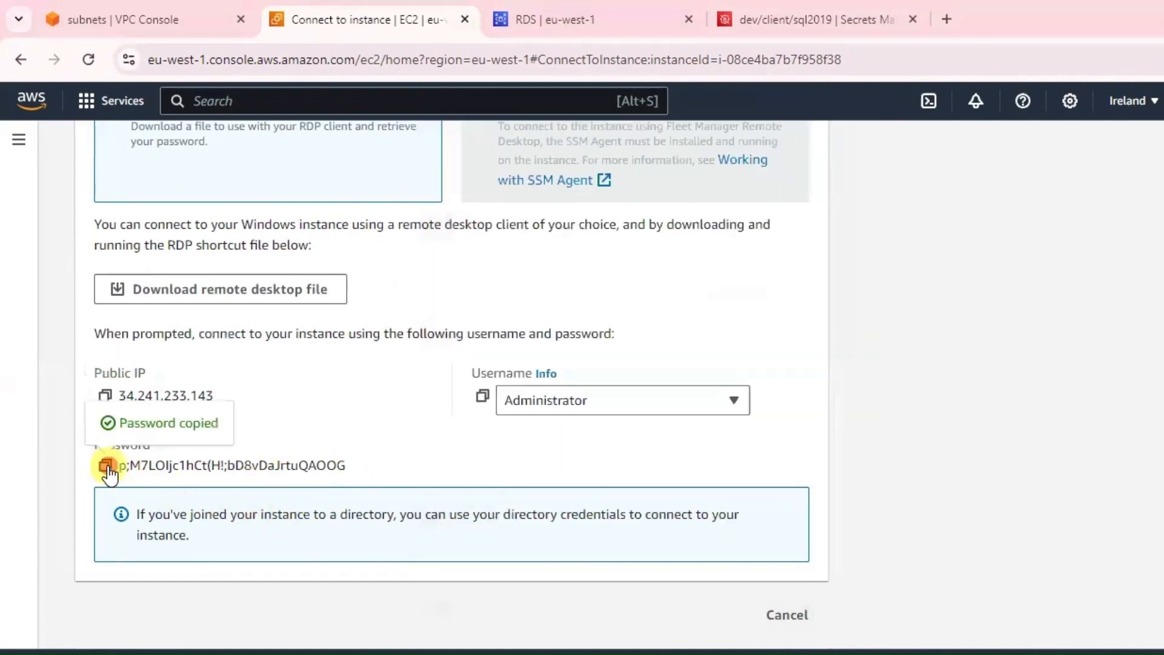
key(alt+Tab)
key(ctrl+v)
click(559, 500)
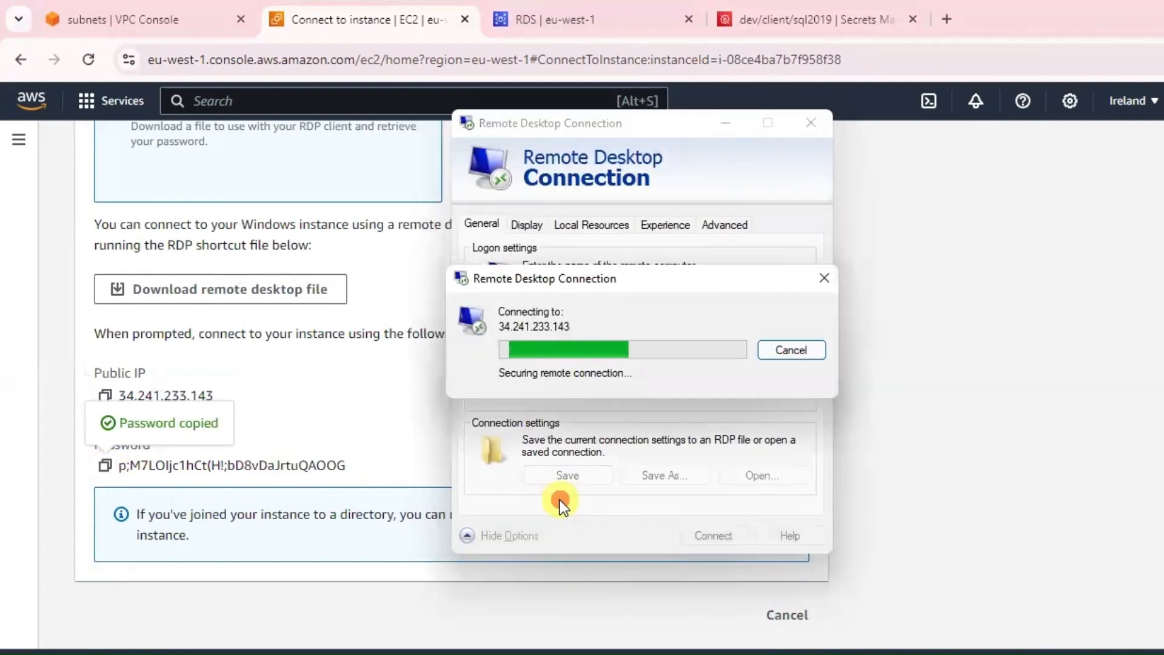
click(712, 494)
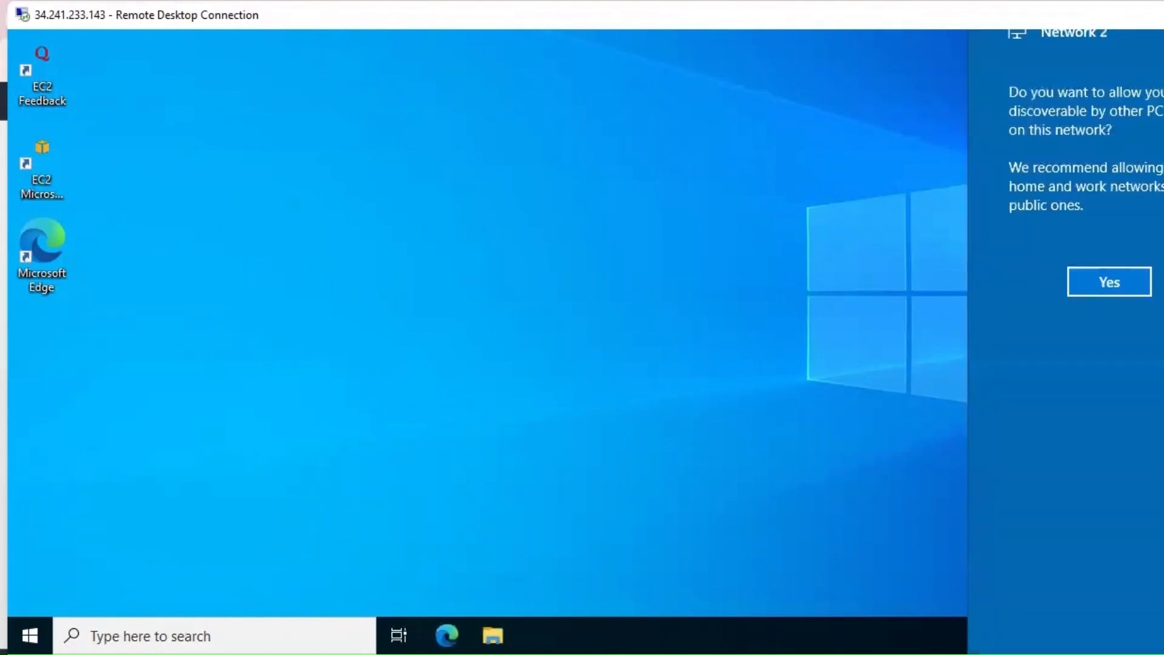
click(1129, 359)
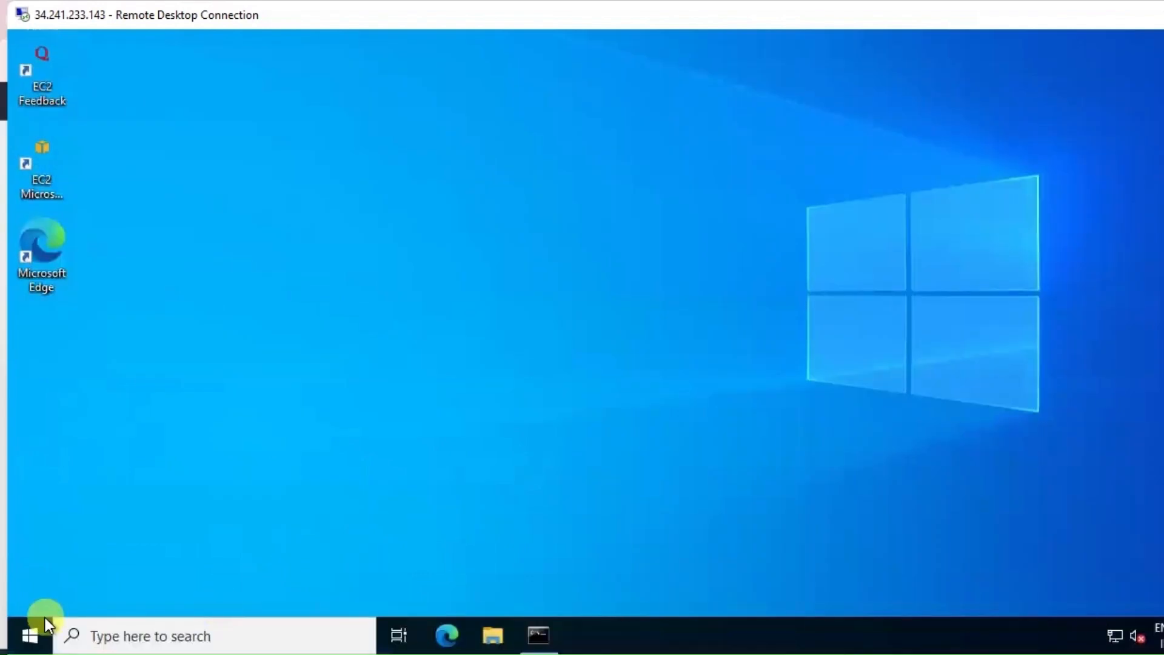
- Search Windows on the remote instance for "ssms" and dismiss the search
click(99, 637)
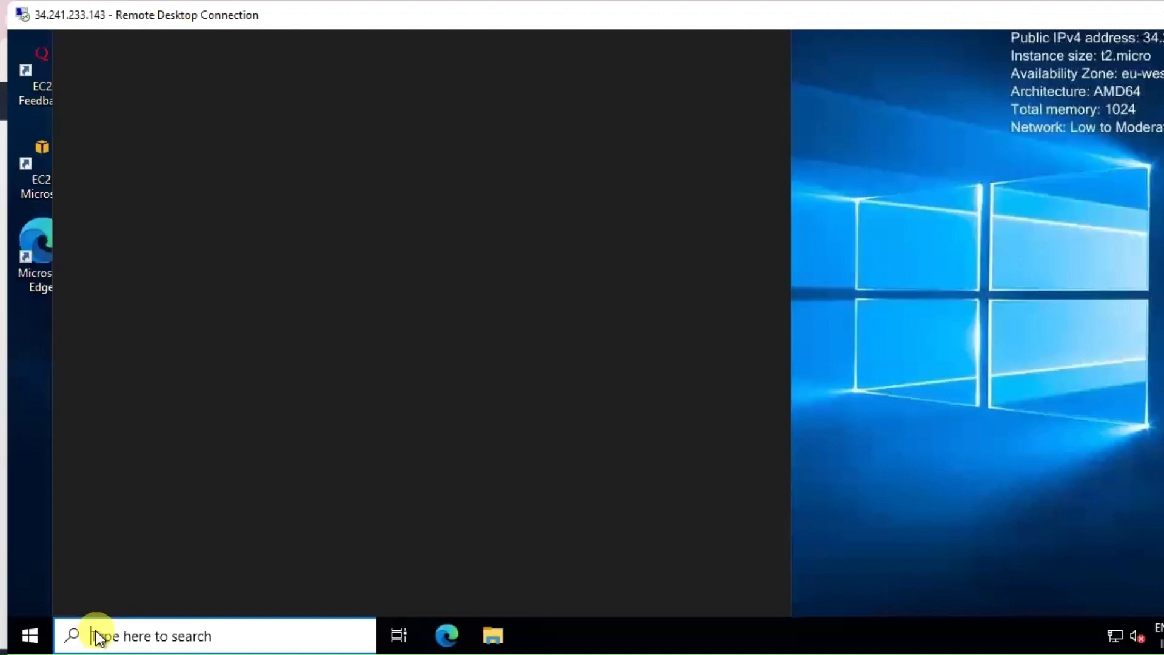
text(ssms)
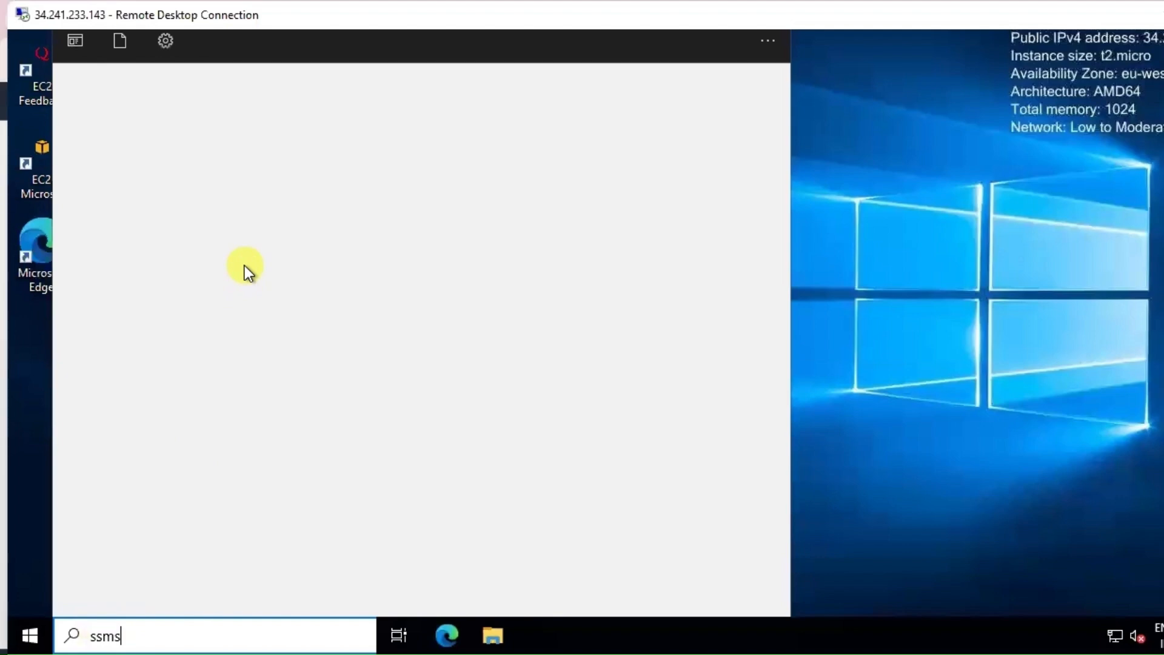
click(1025, 296)
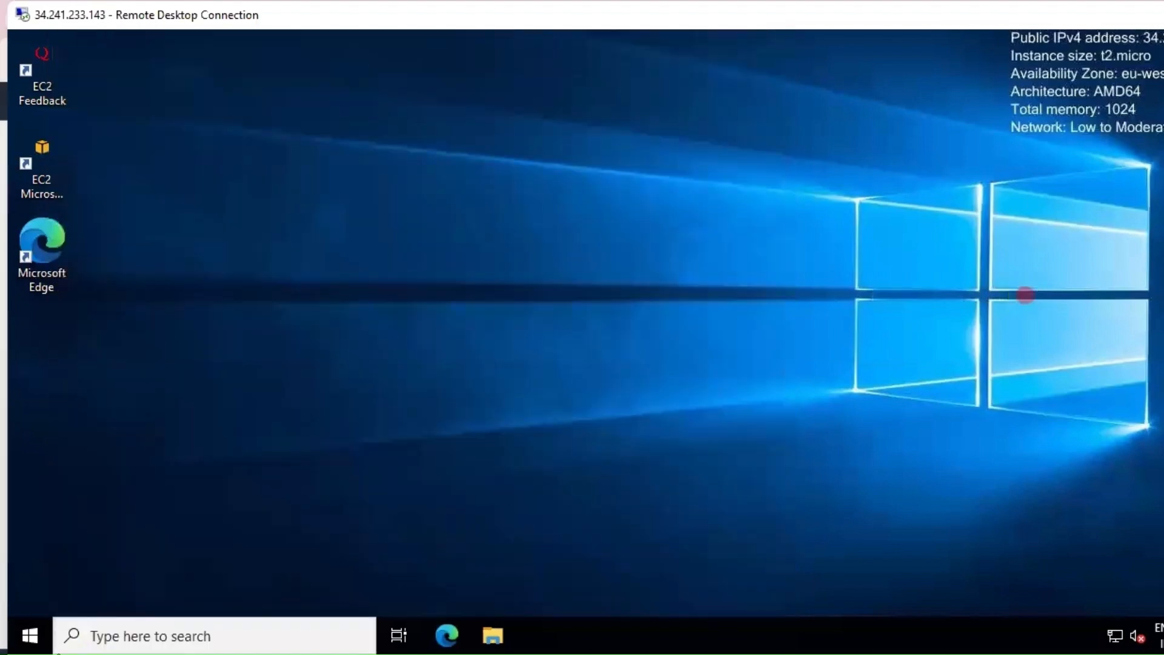
click(208, 633)
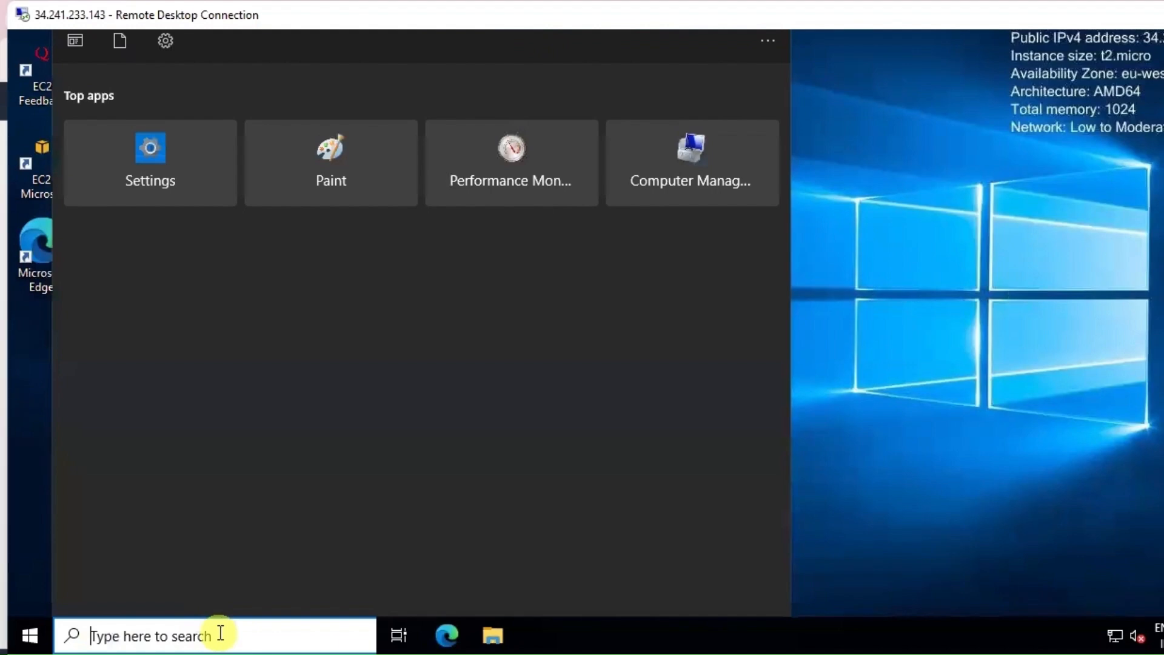
text(chrome)
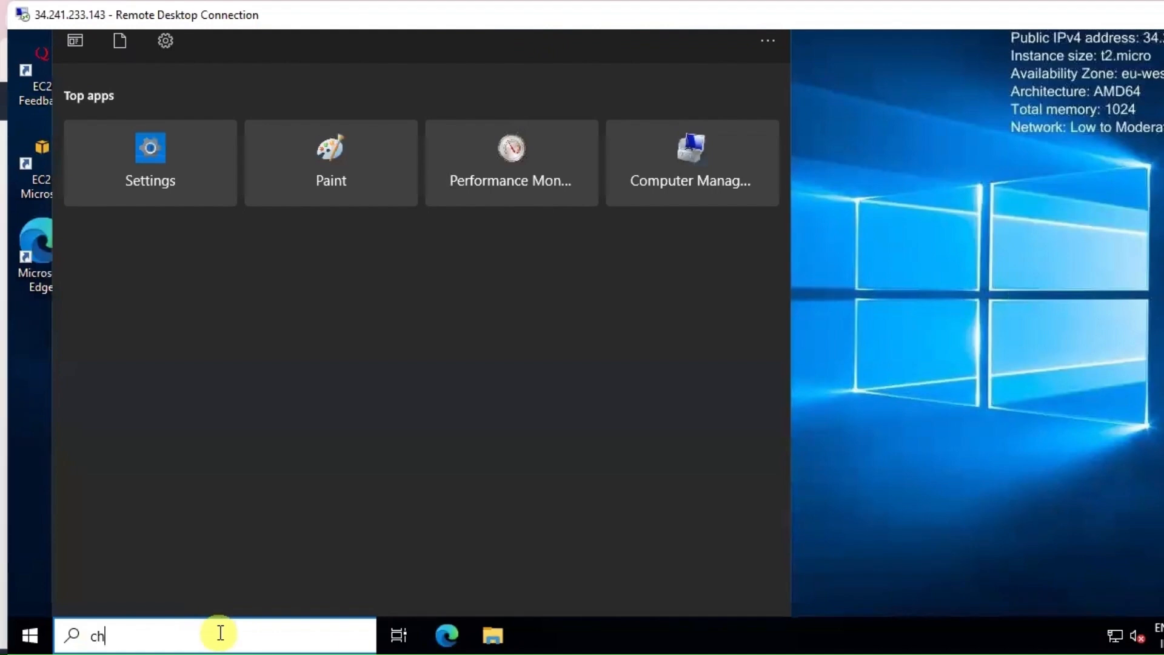
key(BackSpace)
key(BackSpace)
key(BackSpace)
key(BackSpace)
key(BackSpace)
key(BackSpace)
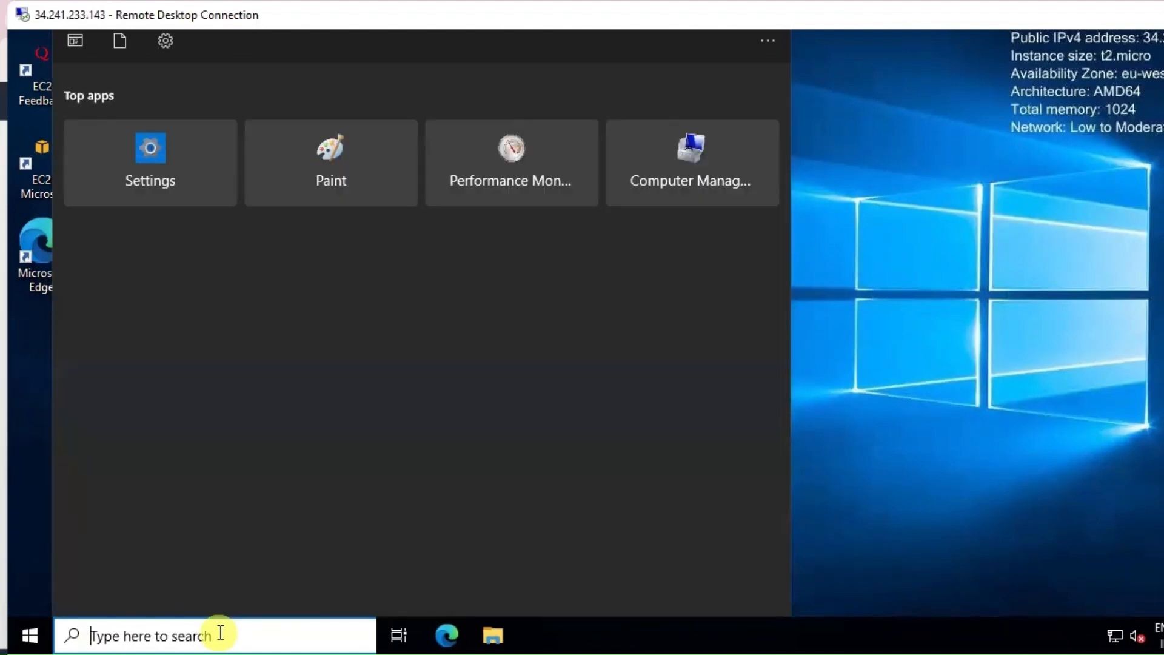
- Open Windows PowerShell as administrator on the remote instance and run the copied Chocolatey install command in a maximized window
text(power)
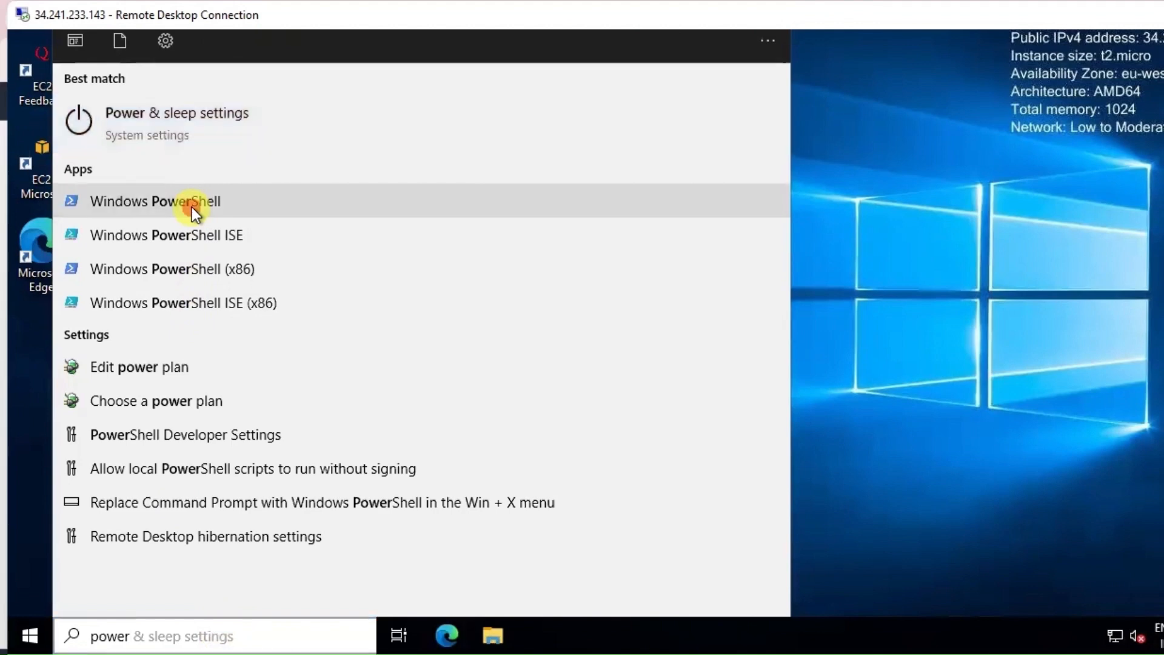
right_click(192, 206)
click(282, 228)
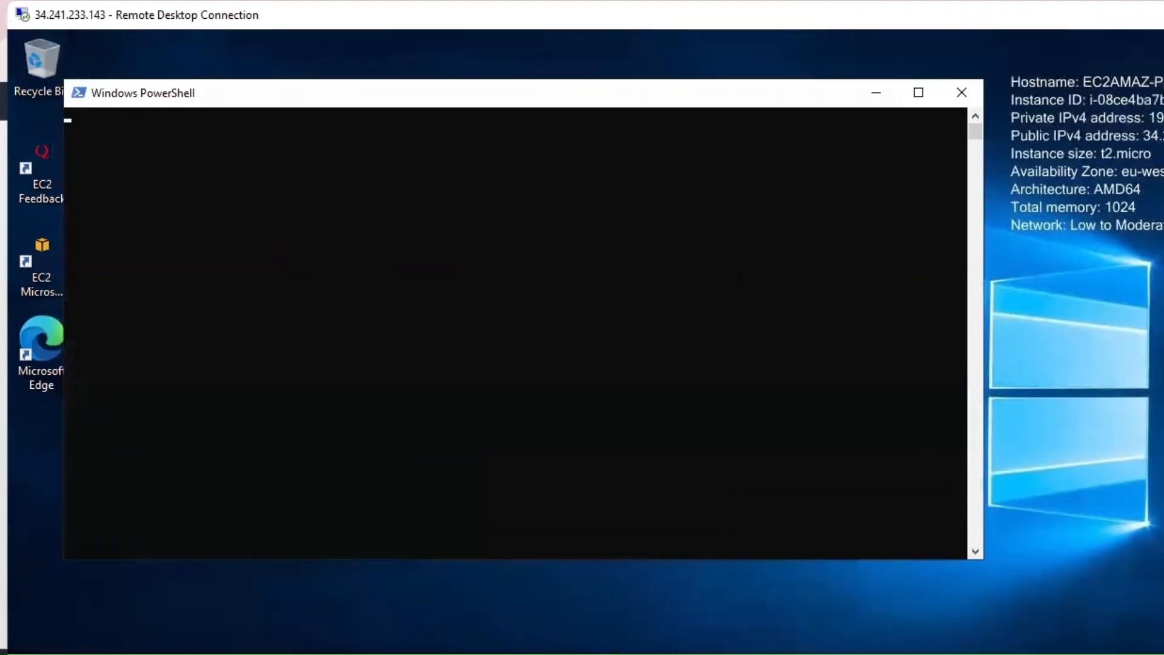
right_click(271, 198)
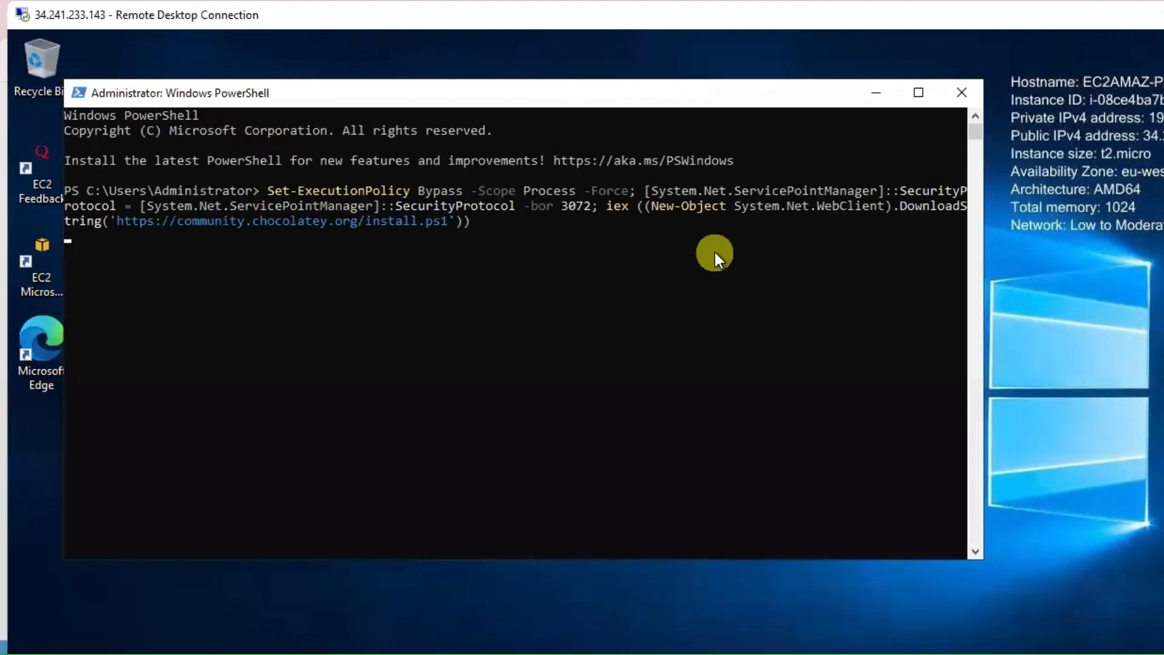
click(918, 93)
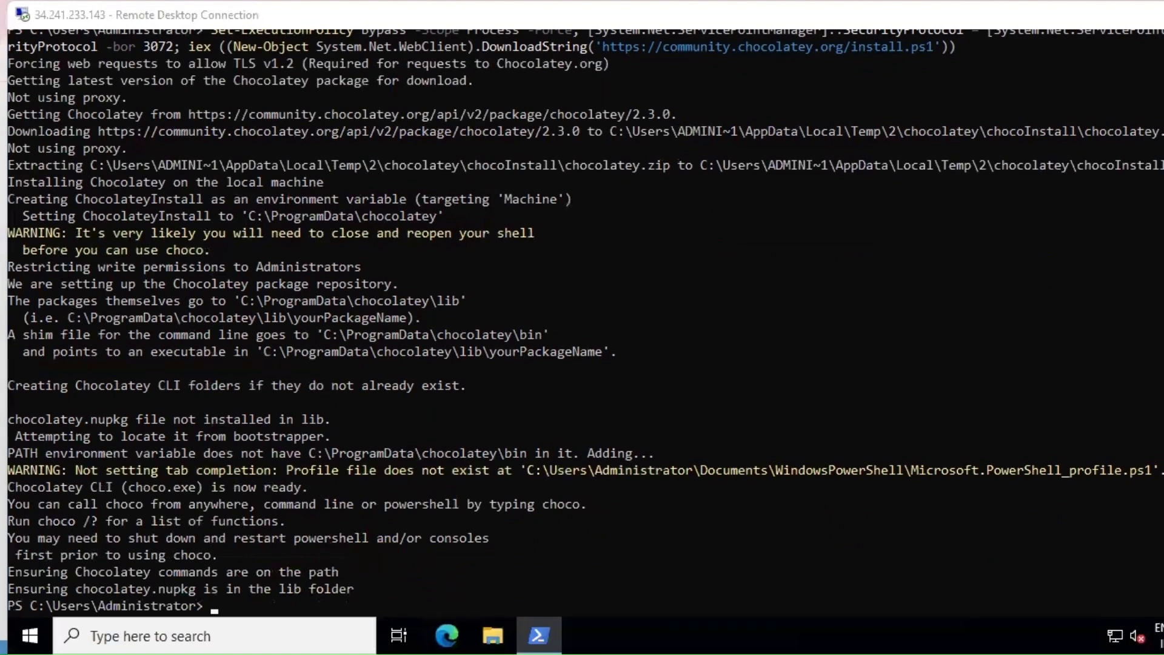
- Check the Chocolatey installation by running choco in PowerShell, and clear the console
key(alt+Tab)
scroll(515, 530, down, 5)
scroll(515, 530, up, 6)
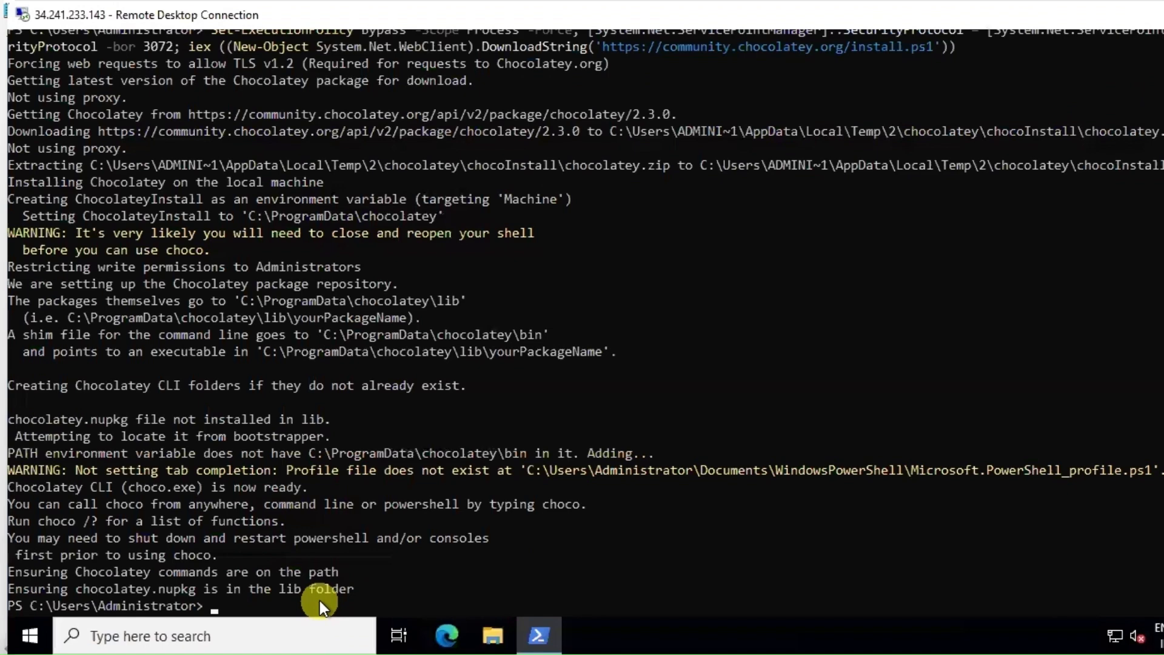
text(choco)
key(Return)
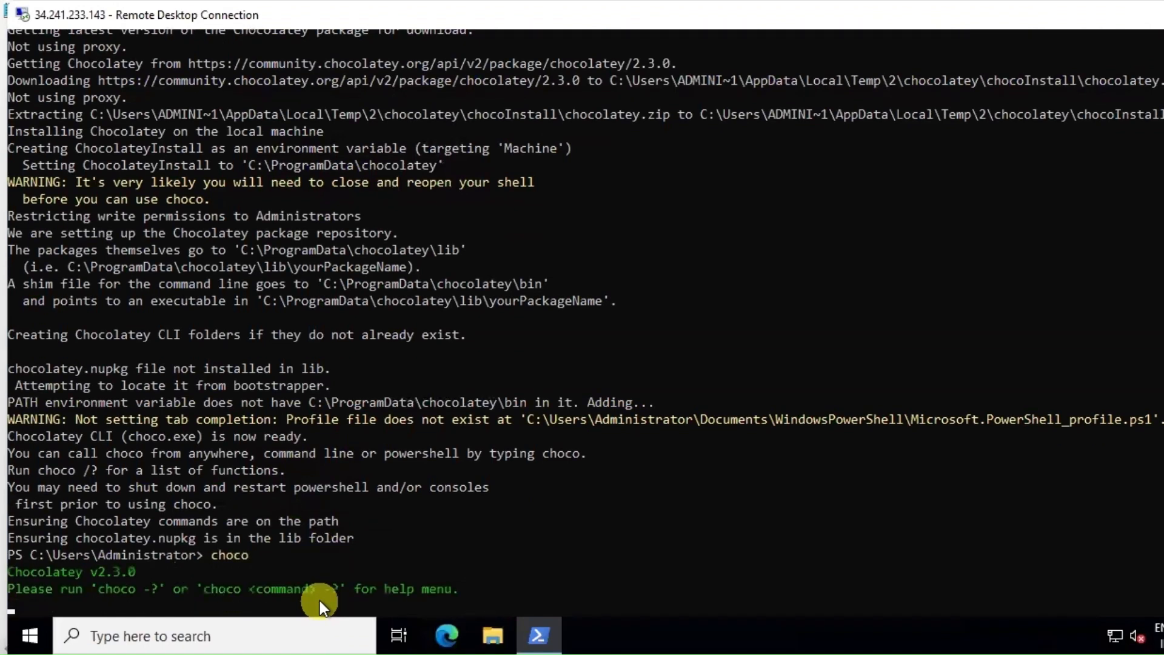
text(clear)
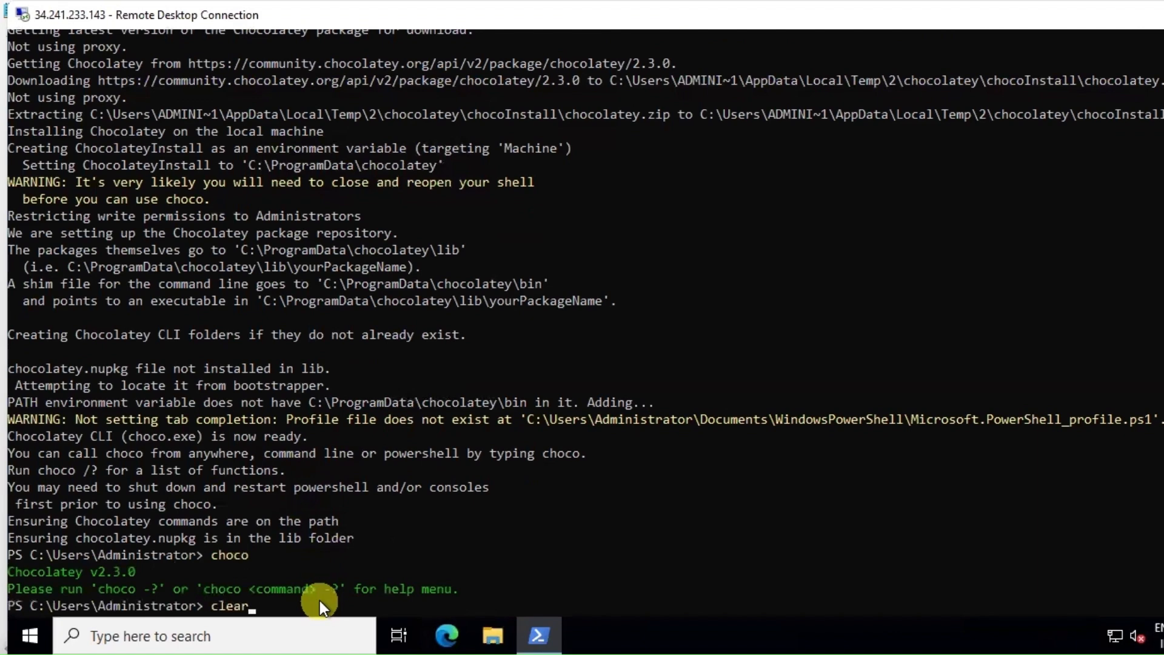
key(Return)
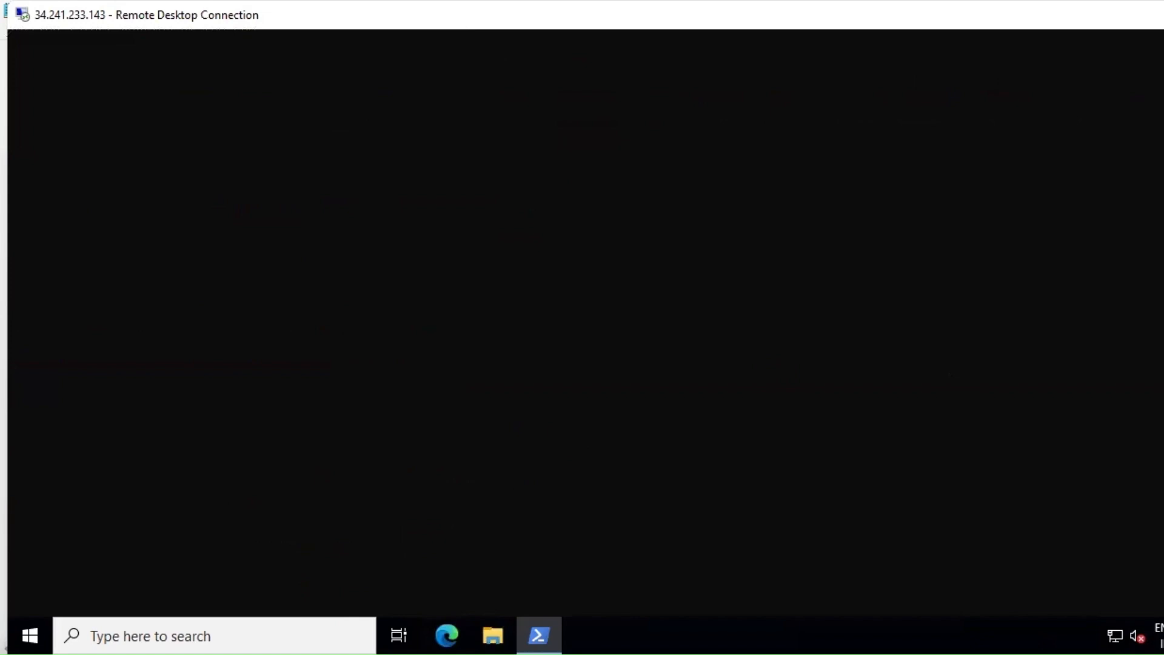
- Try to update the Chocolatey packages with "choco update" and "choco update all"
text(cho)
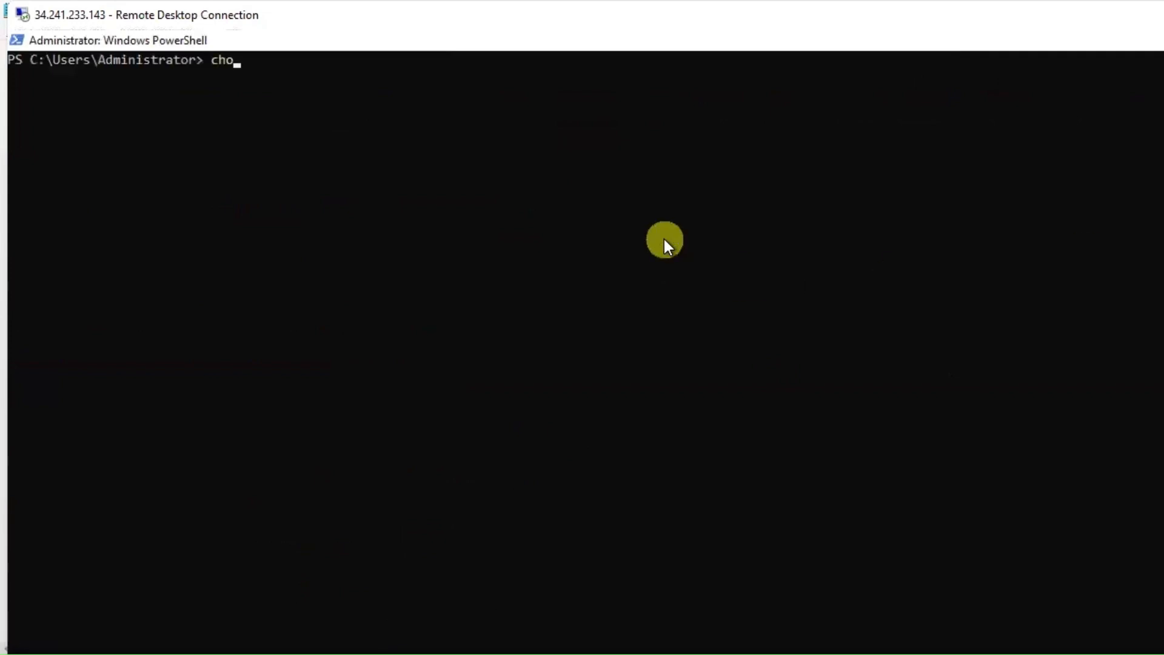
text(co update)
key(Return)
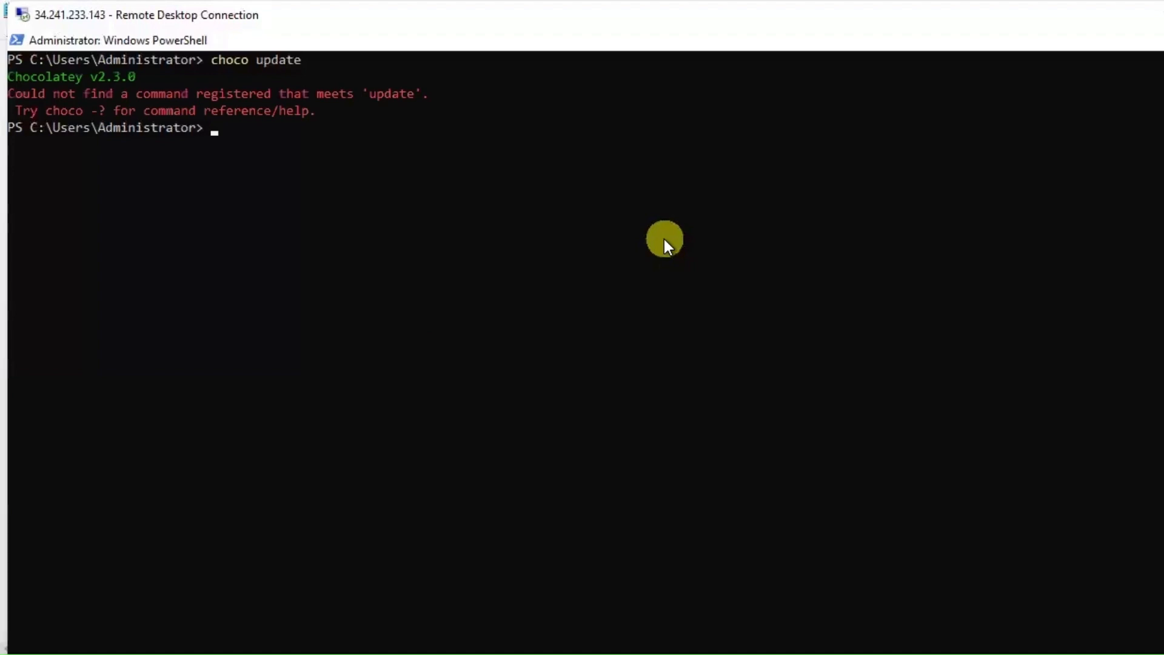
text(choco update all)
key(Return)
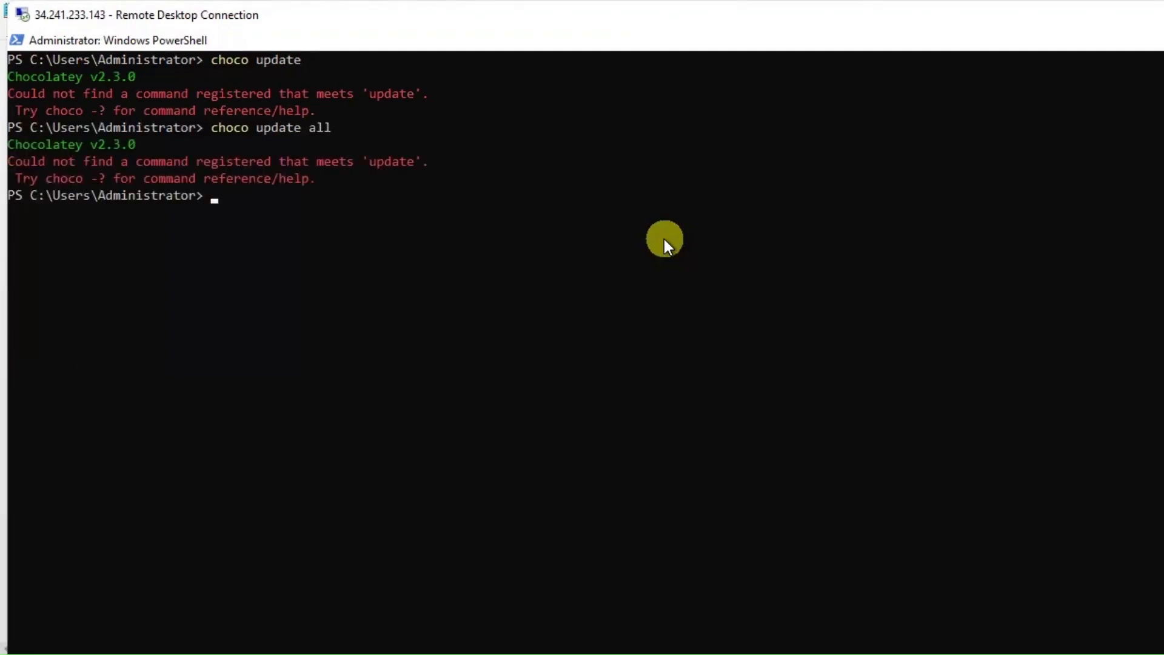
- Minimize PowerShell and disconnect the remote desktop session
mouse_move(353, 653)
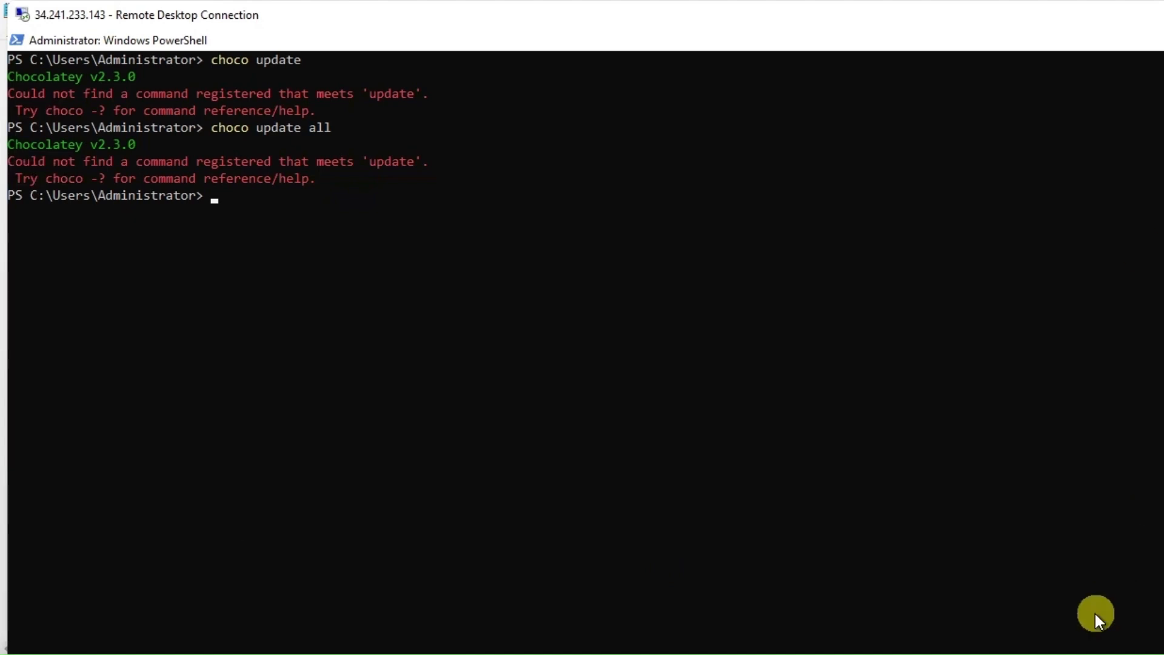
drag(1107, 654, 1136, 654)
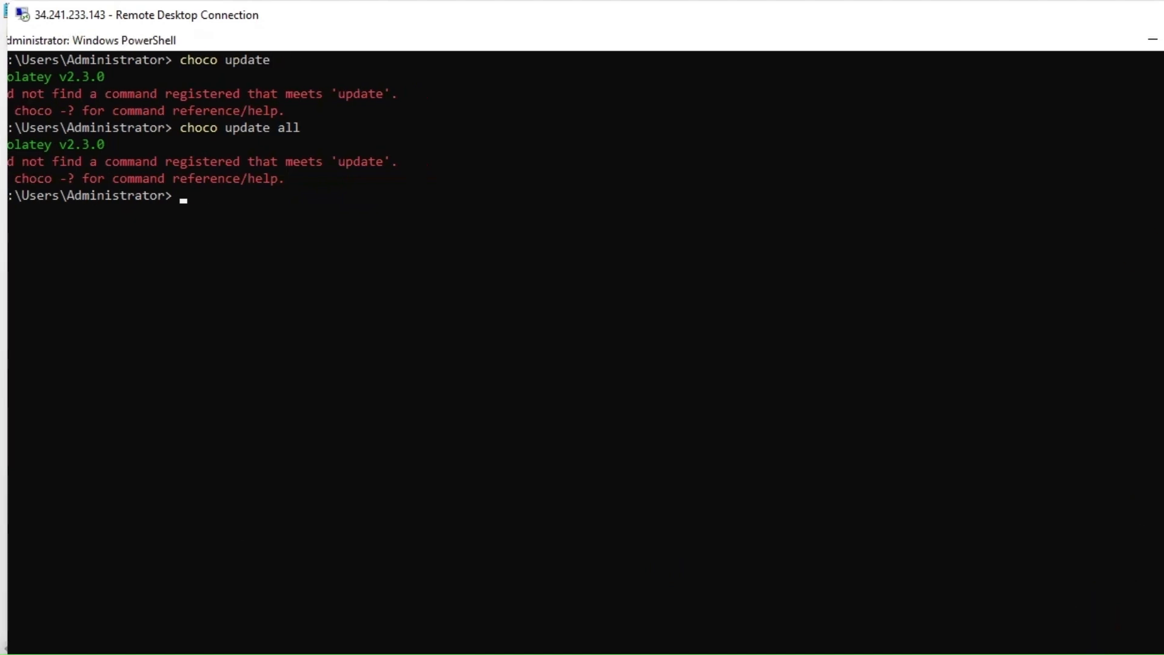
click(1153, 39)
click(1163, 15)
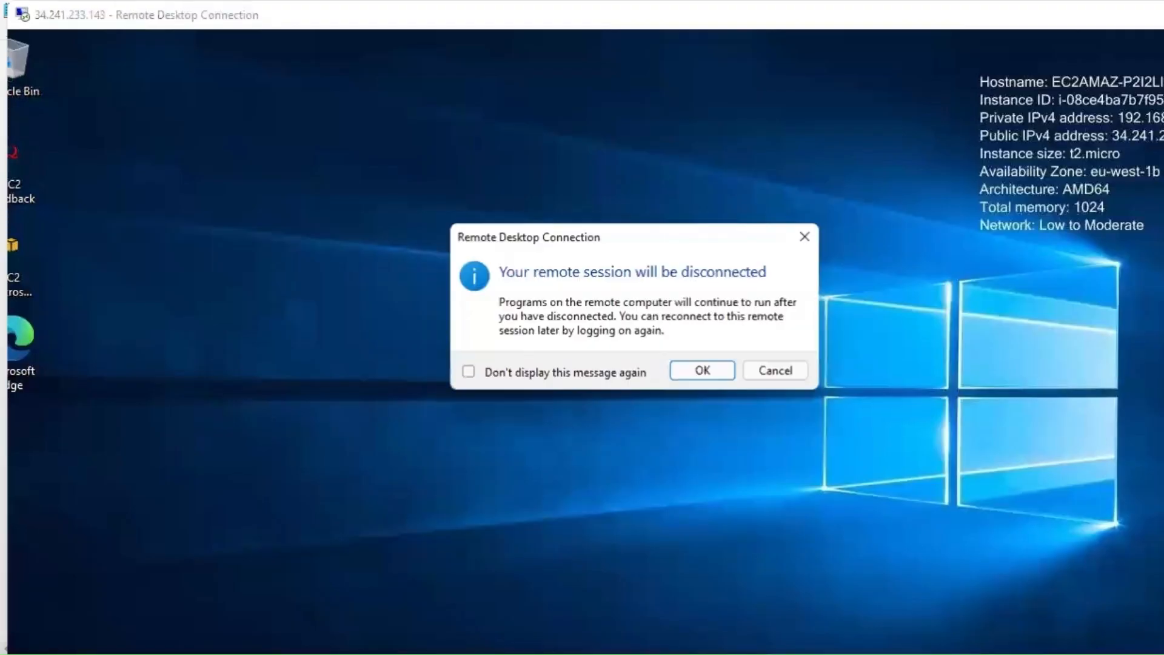
click(705, 370)
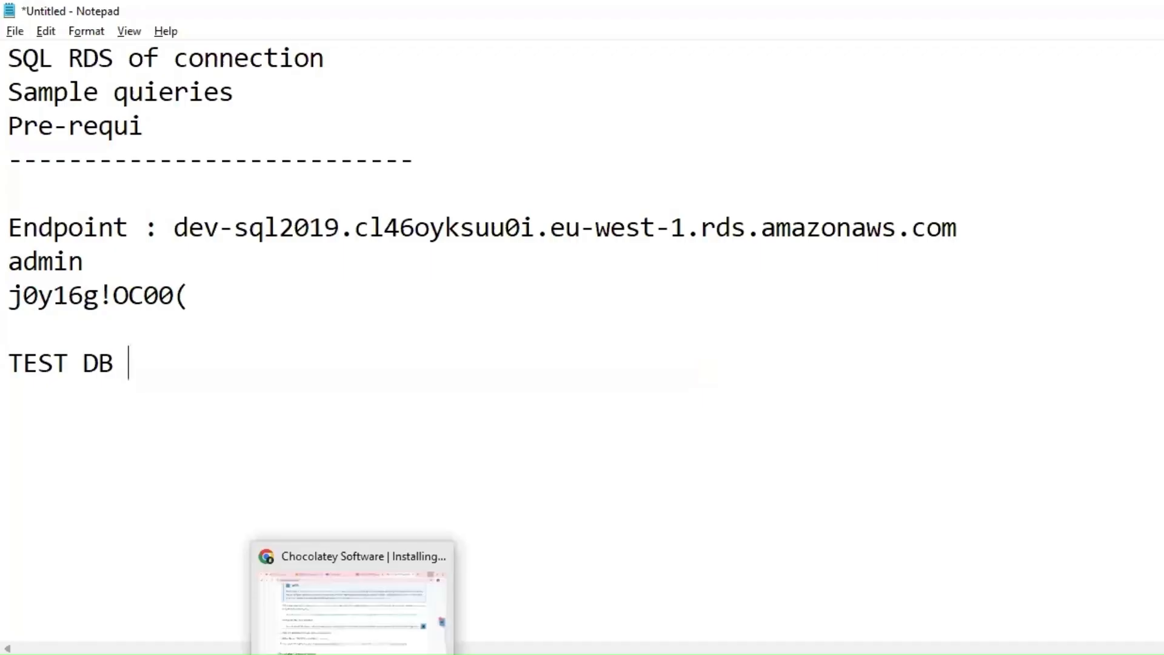
- Switch to Chrome and reboot dev-client-windows-instance from the EC2 Instances page
click(321, 613)
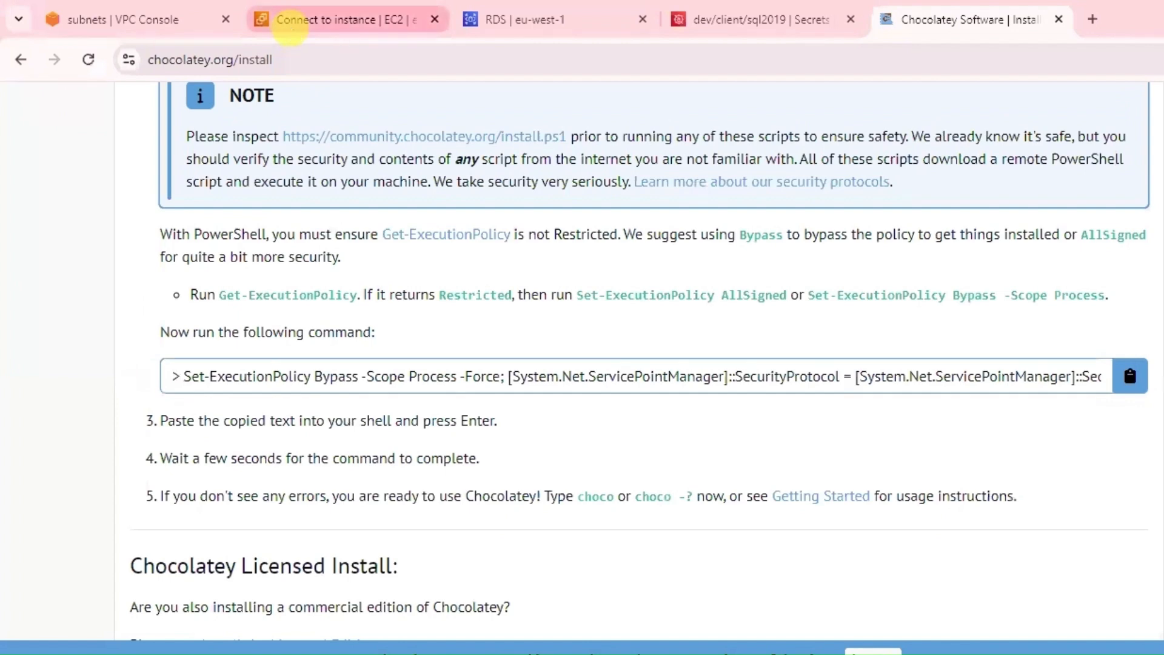
click(212, 19)
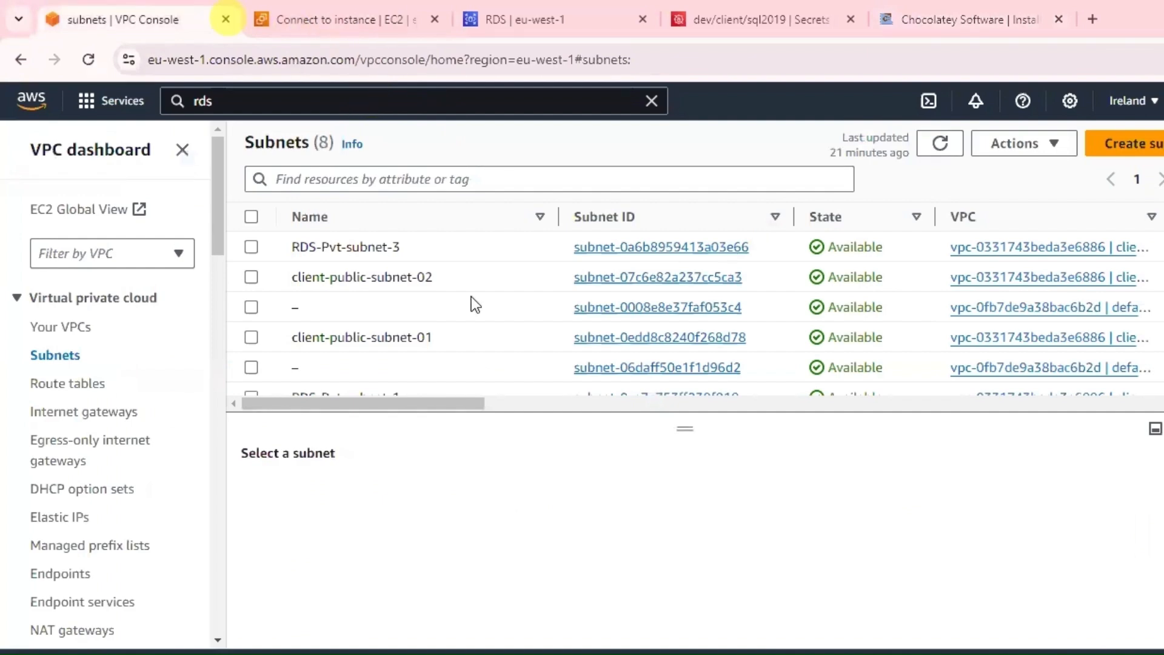
click(339, 20)
click(159, 150)
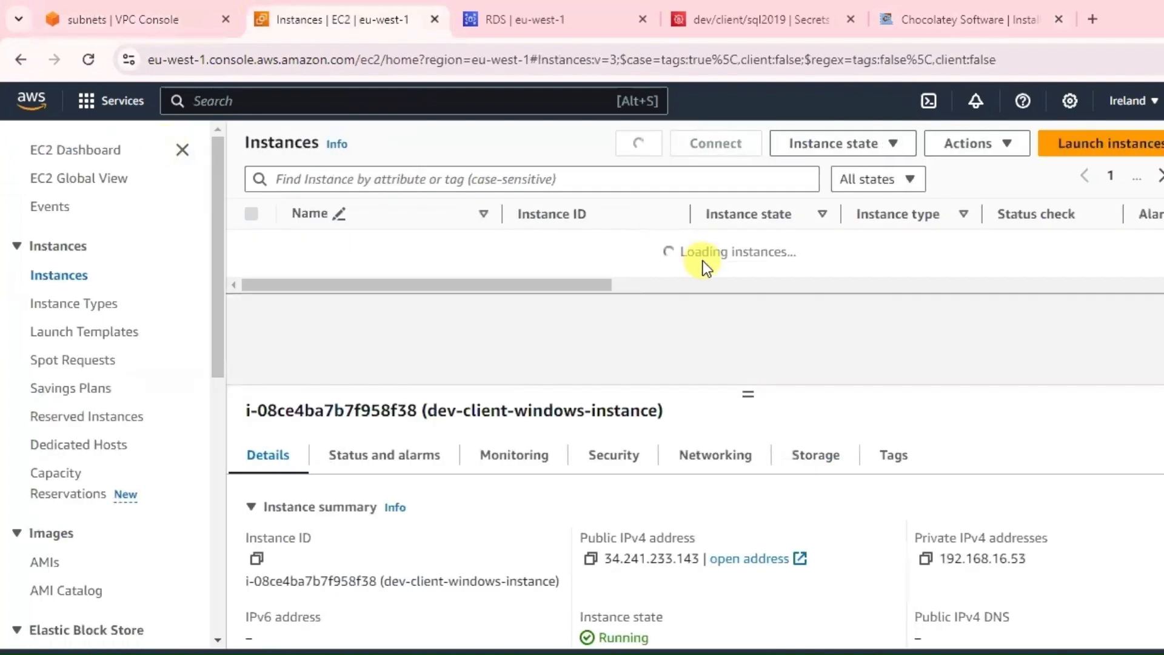
click(881, 149)
click(873, 230)
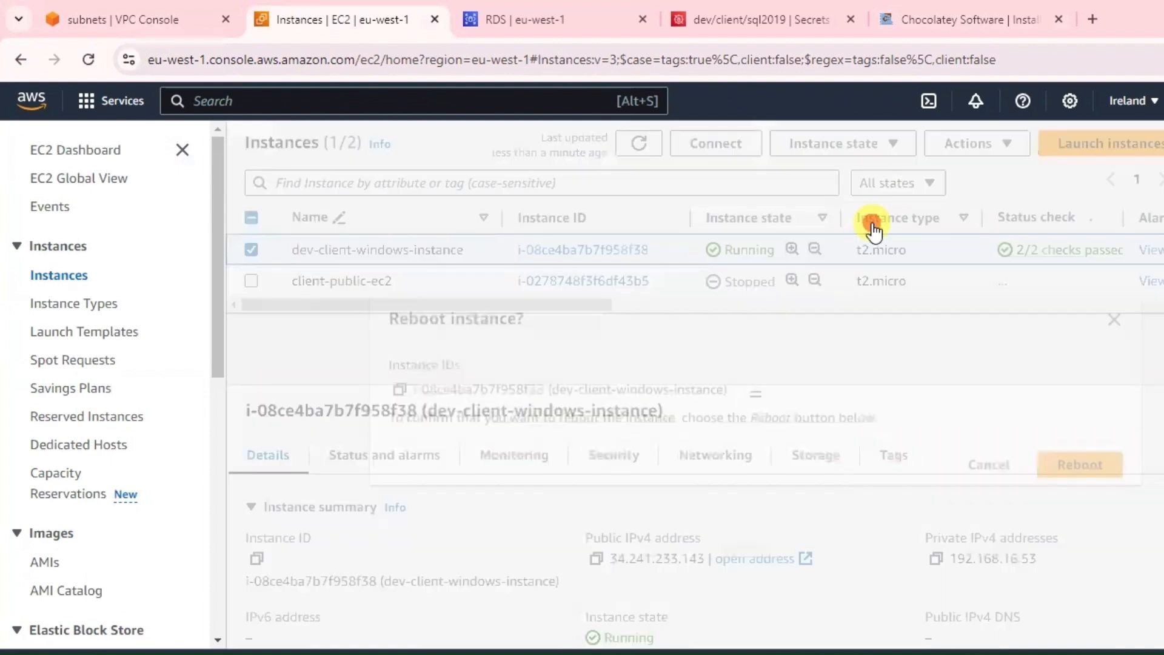
click(1083, 460)
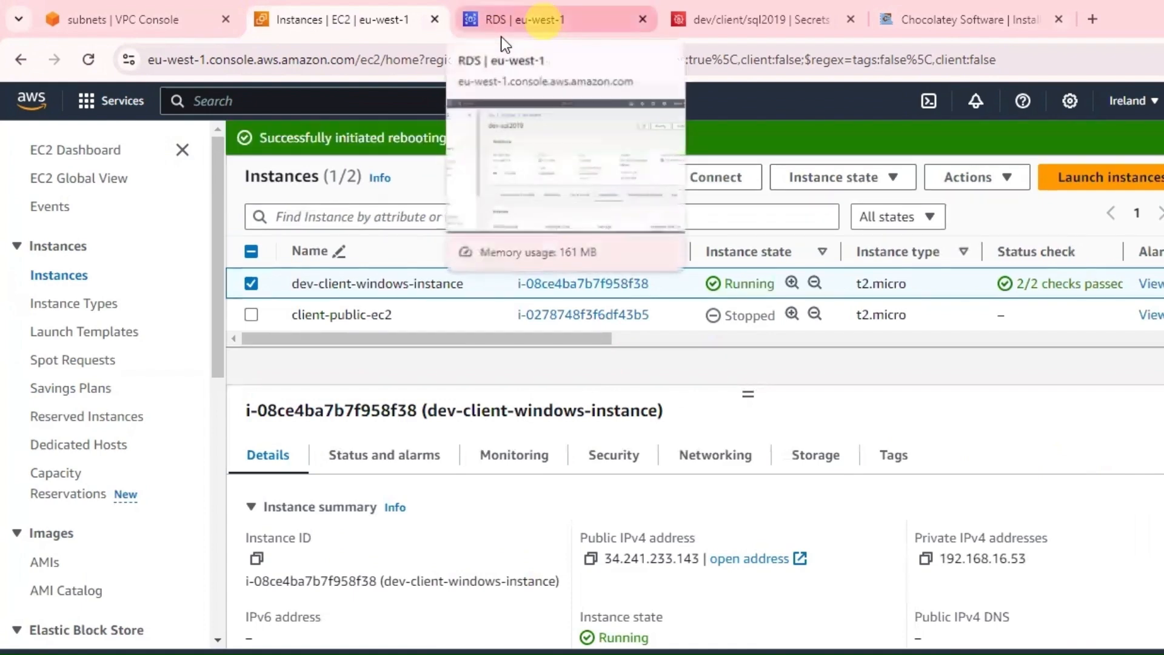
- Switch back to the remote desktop session's administrator PowerShell window
mouse_move(312, 652)
mouse_move(354, 652)
click(367, 611)
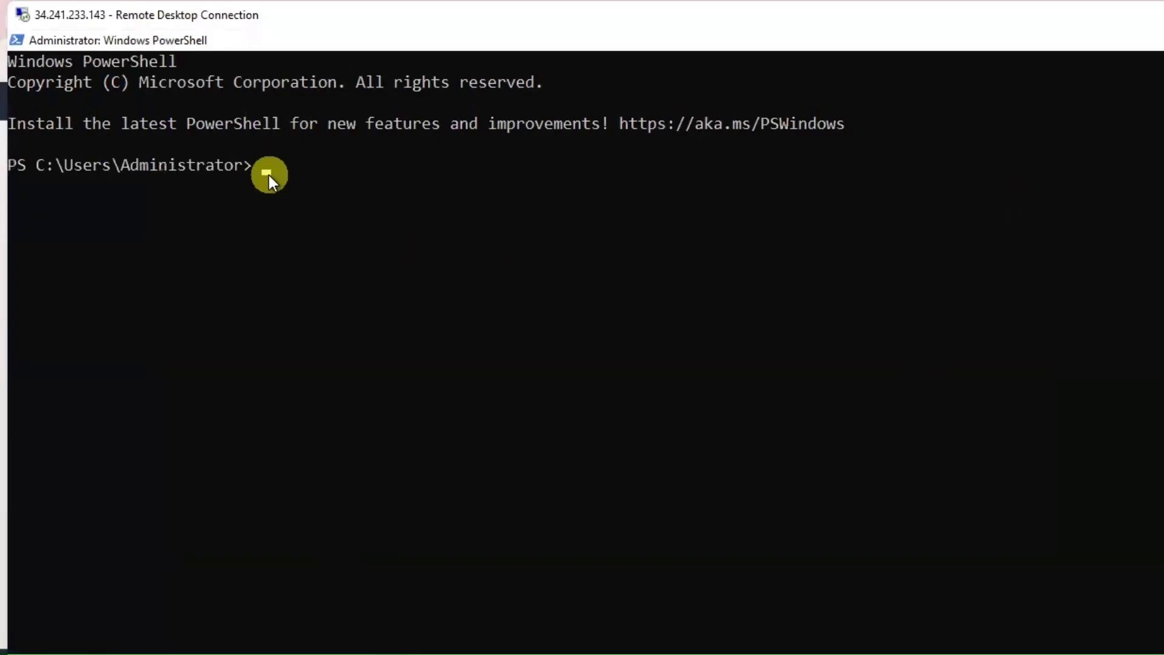
right_click(270, 175)
key(BackSpace)
key(BackSpace)
key(BackSpace)
key(BackSpace)
key(BackSpace)
key(BackSpace)
key(BackSpace)
key(BackSpace)
key(BackSpace)
key(BackSpace)
key(BackSpace)
key(BackSpace)
key(BackSpace)
key(BackSpace)
key(BackSpace)
key(BackSpace)
key(BackSpace)
key(BackSpace)
key(BackSpace)
key(BackSpace)
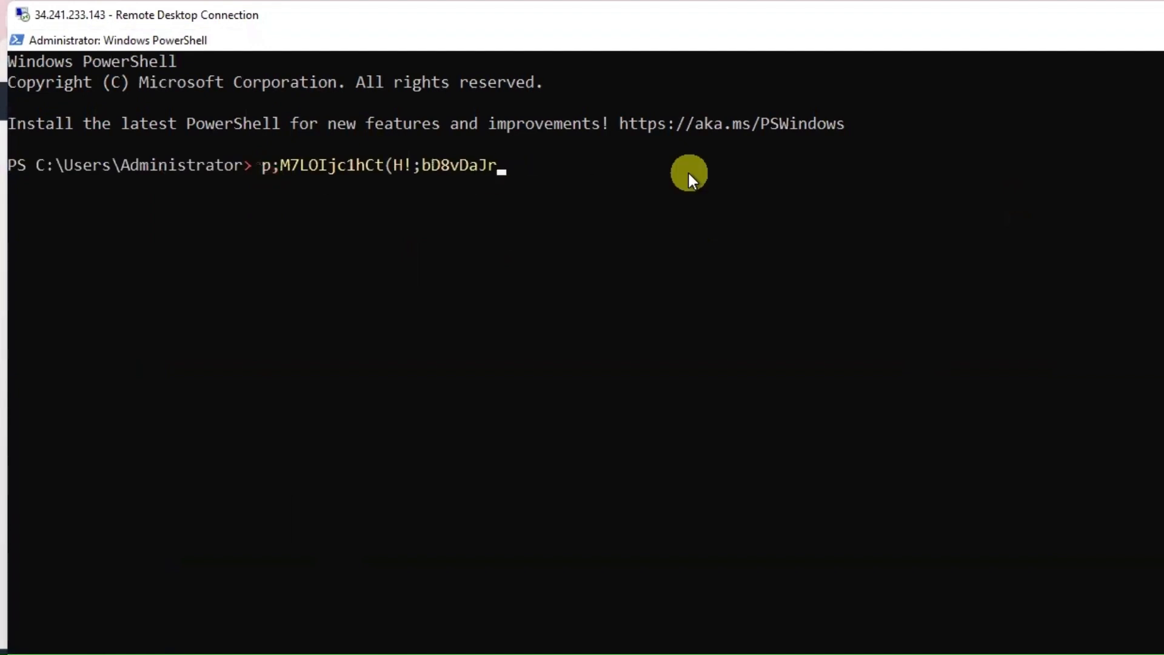
- Run "choco upgrade all" in PowerShell and clear the console
text(choc)
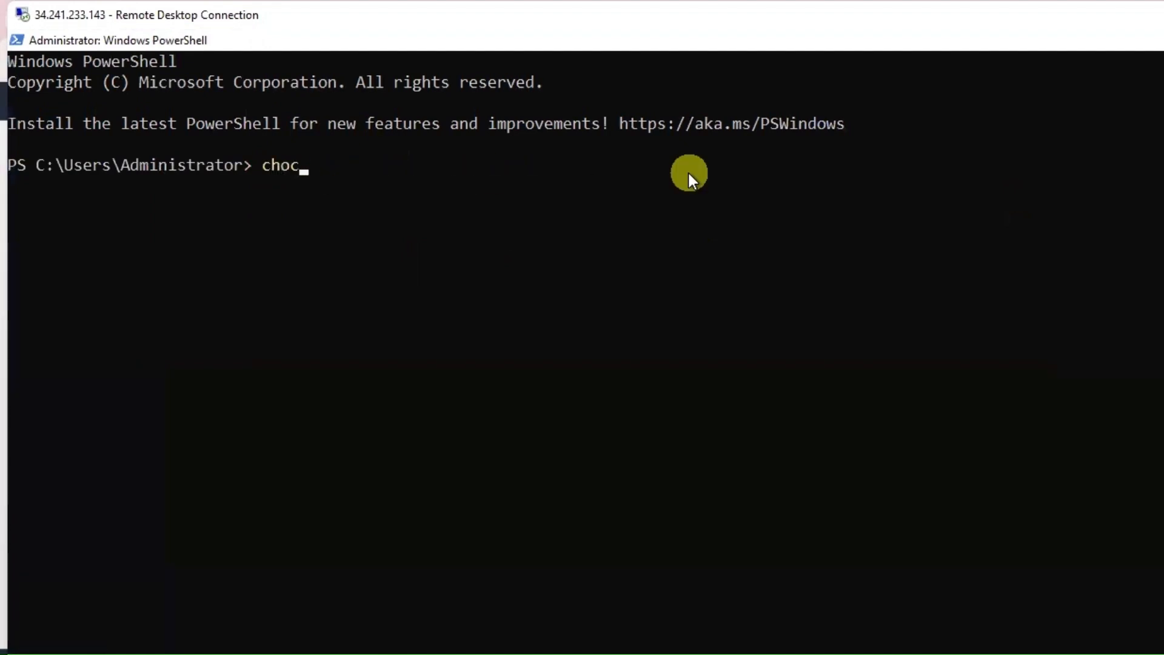
text(o upgrade all)
key(Return)
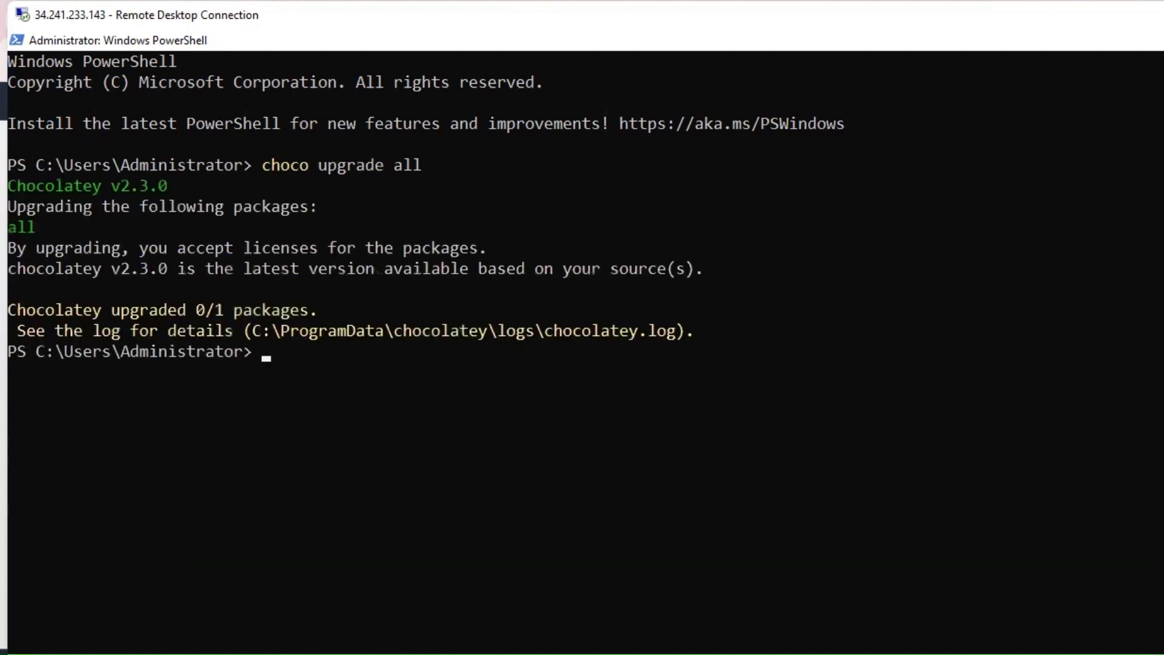
text(clea)
key(Return)
text(clear)
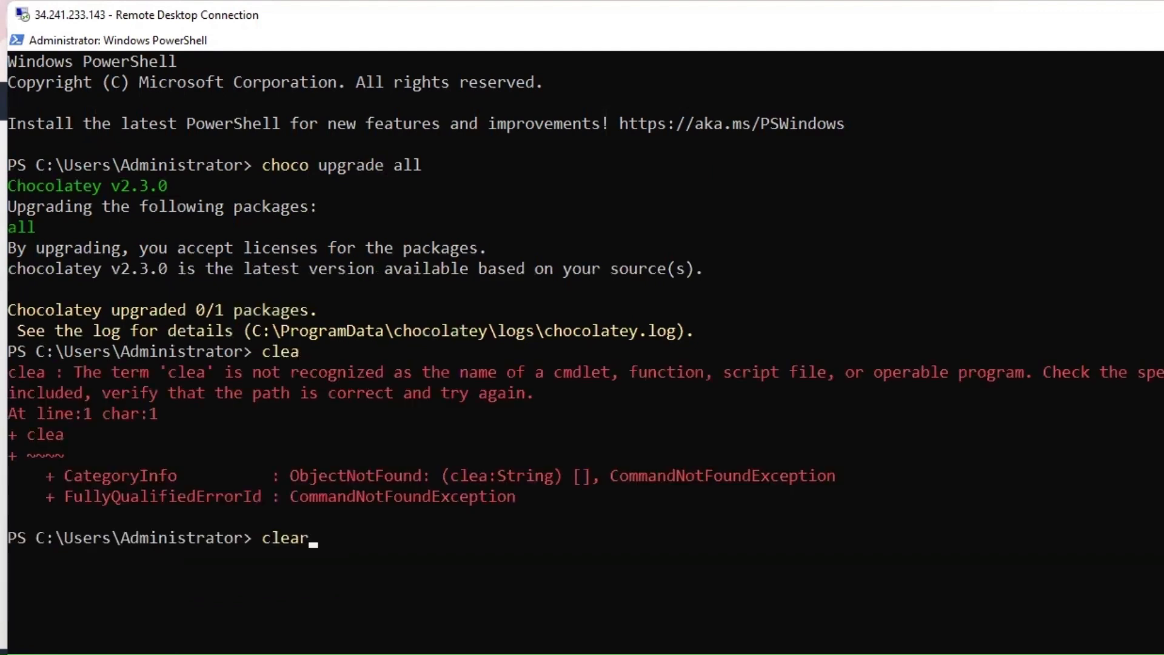
key(Return)
- Install SQL Server Management Studio with "choco install ssms" and answer Y to running its install script
text(choc)
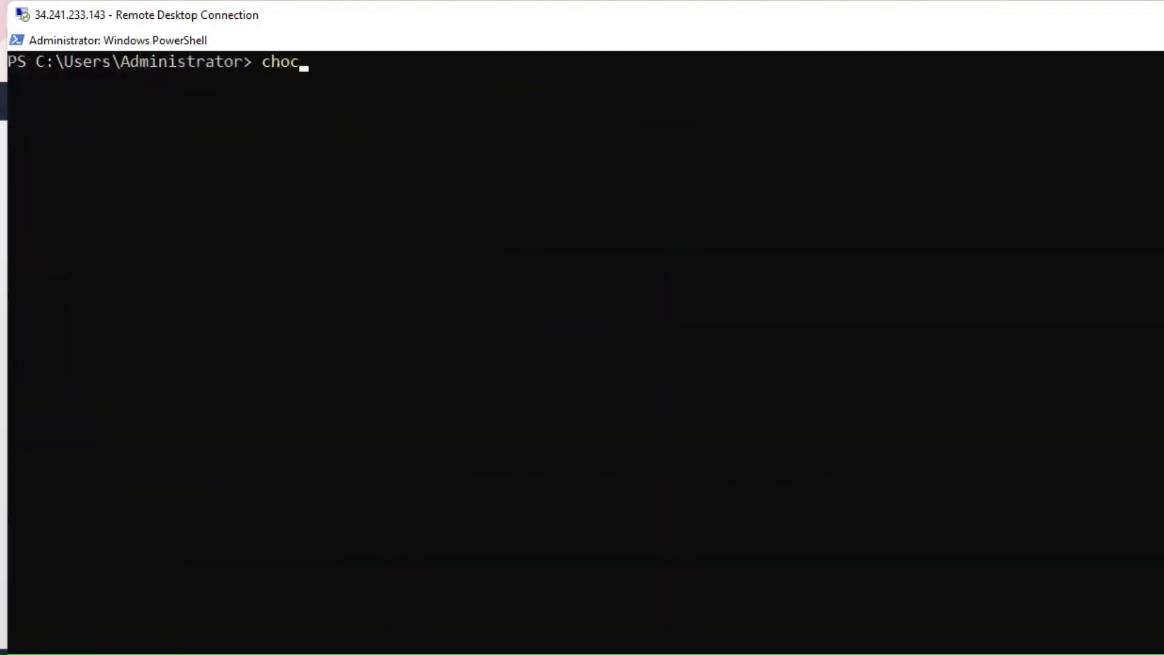
text(o install ssms)
key(Return)
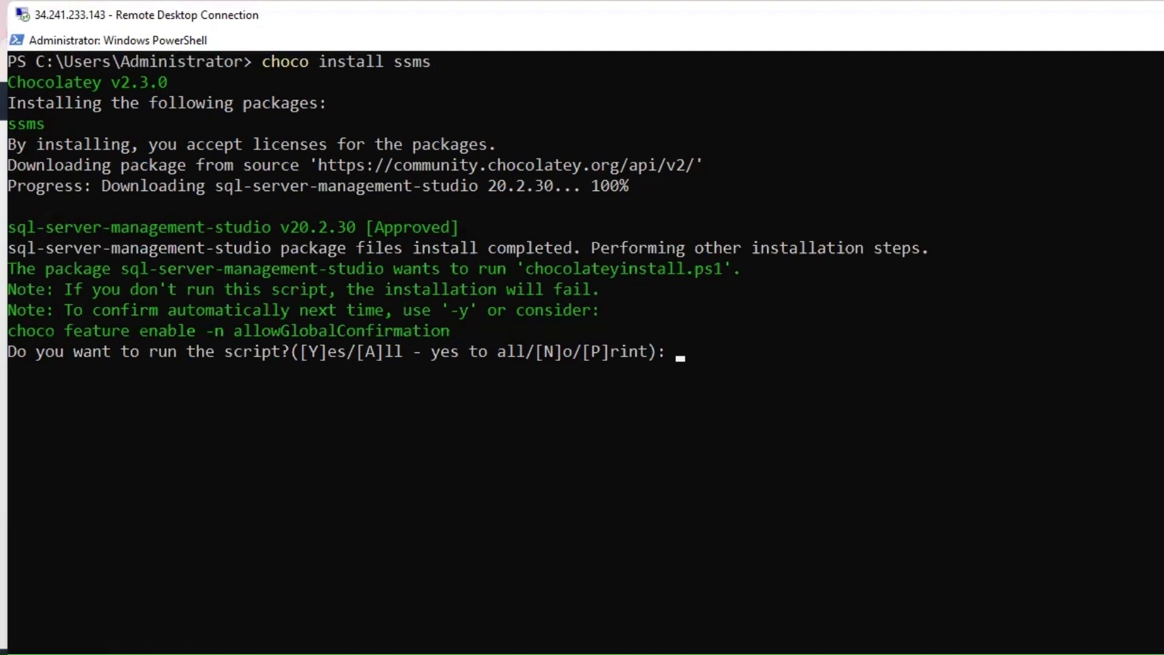
text(Y)
key(Return)
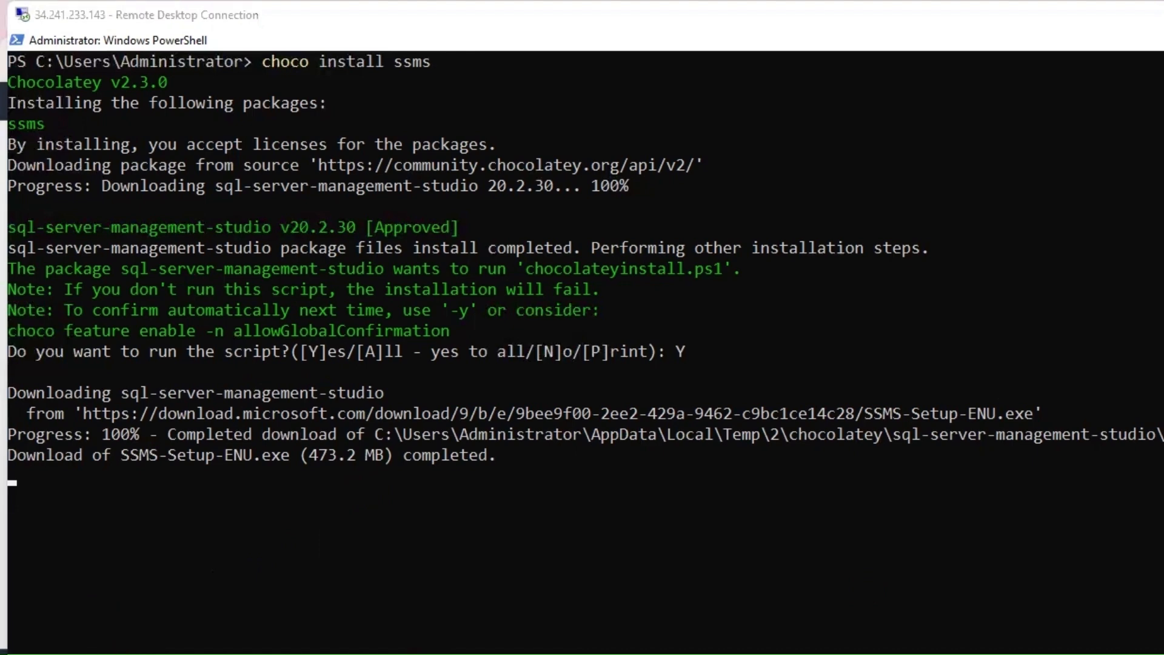
key(super)
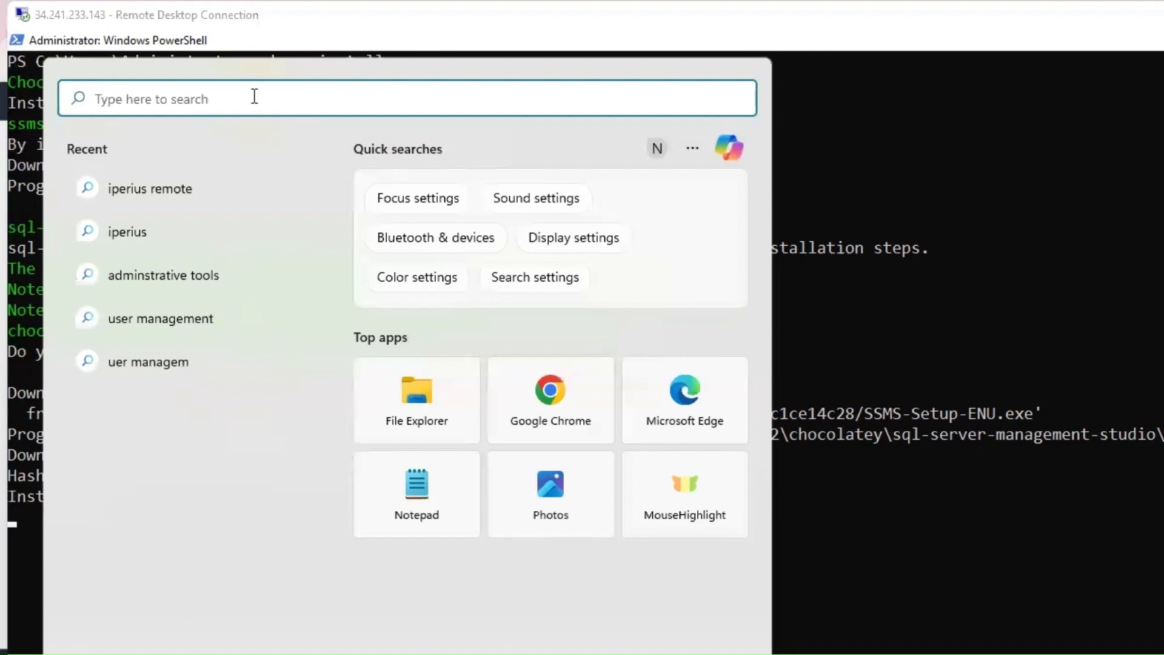
click(813, 577)
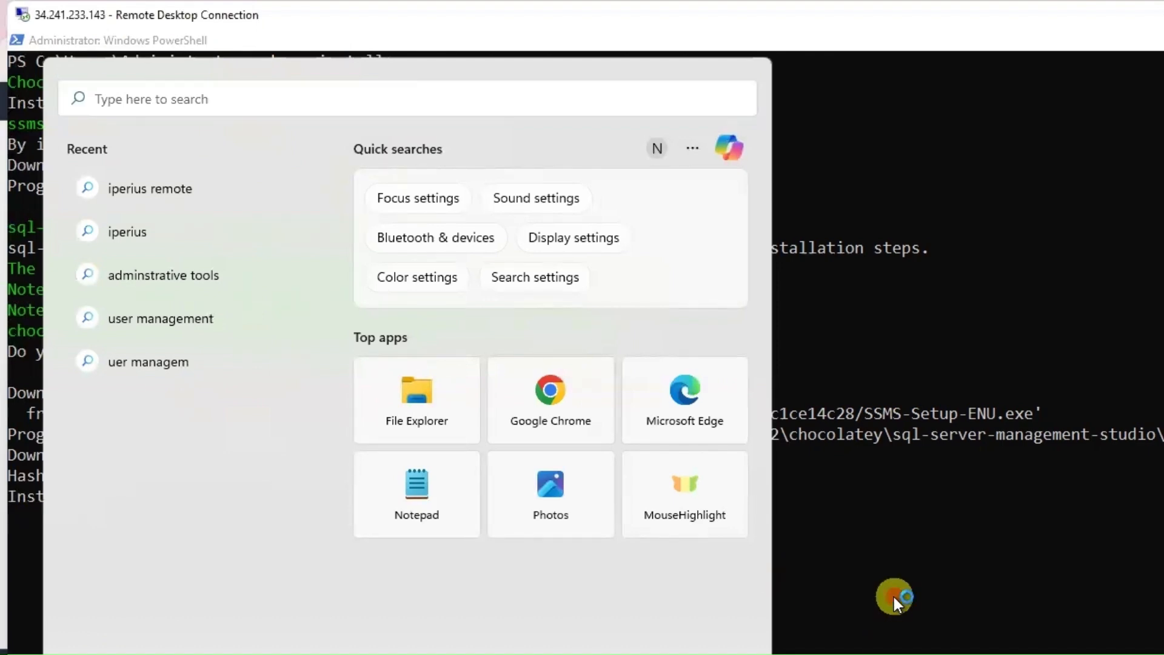
click(894, 597)
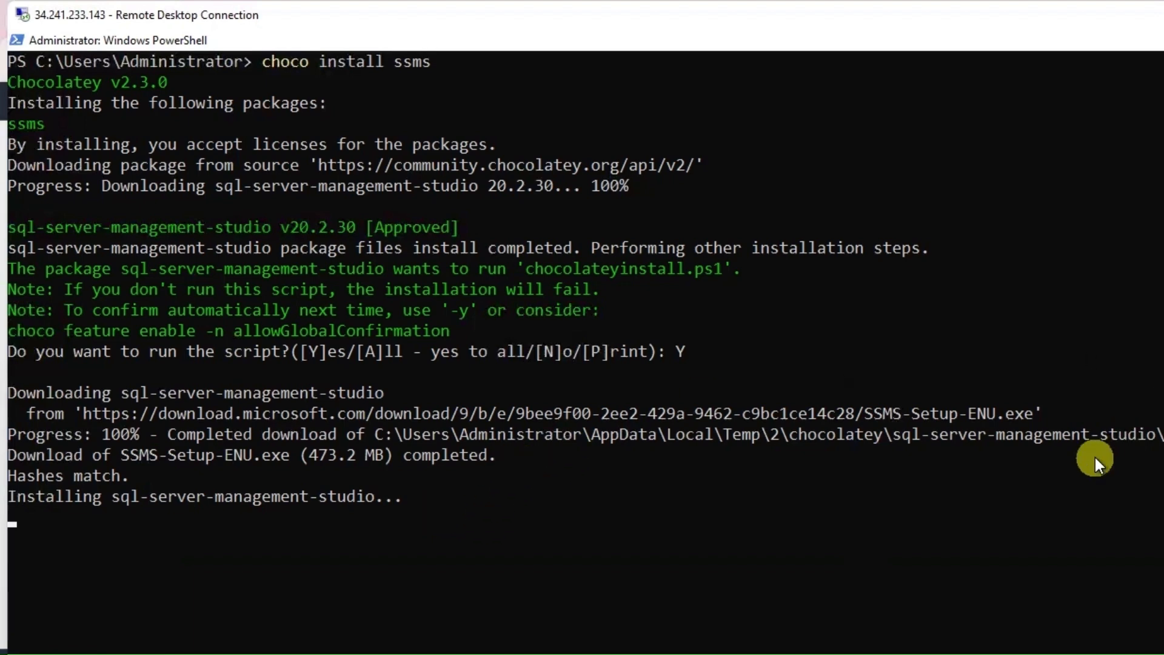
scroll(1095, 461, down, 2)
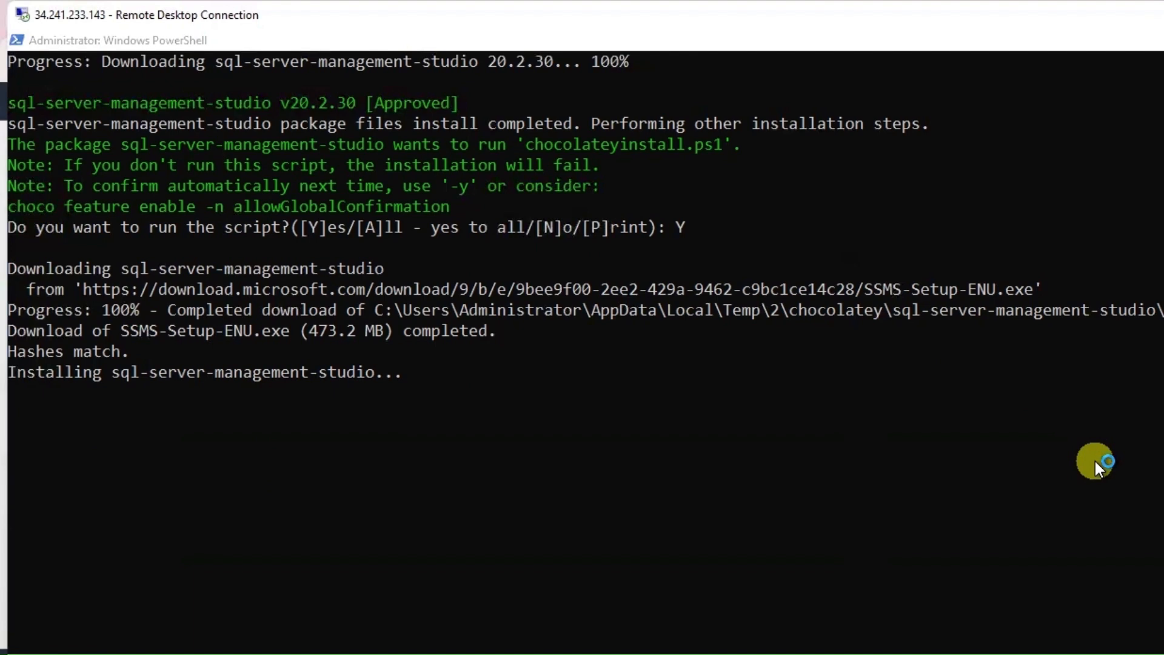
- Browse Program Files (x86) to the Microsoft SQL Server Management Studio 20 folder to check the installed files, and minimize File Explorer
click(1096, 461)
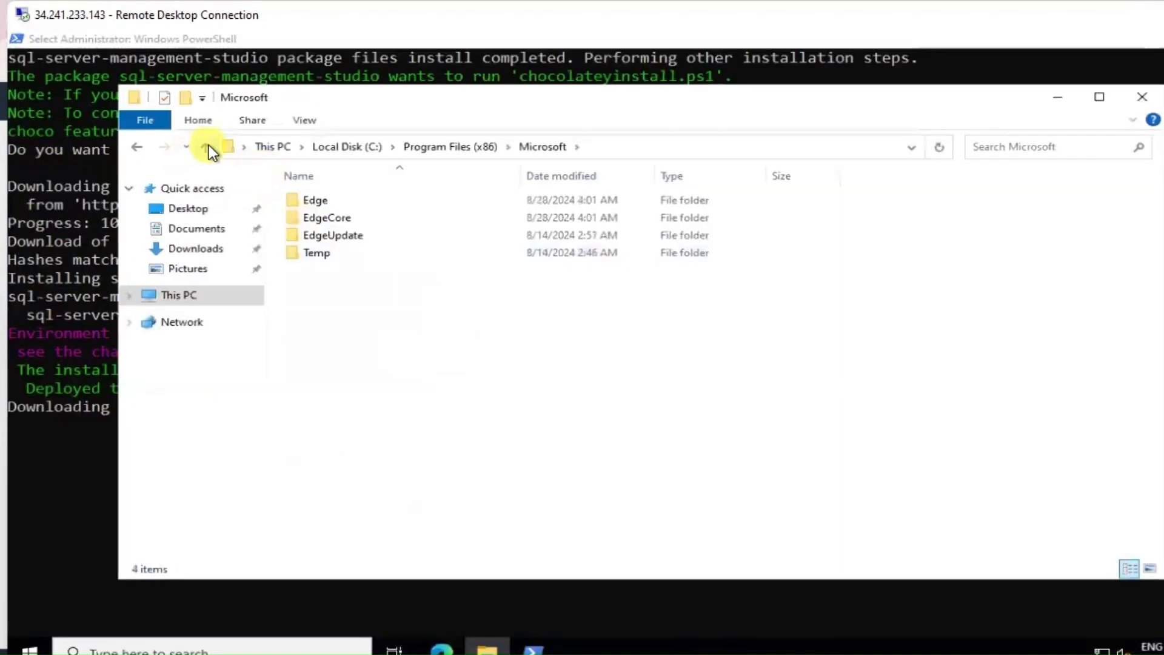
click(206, 146)
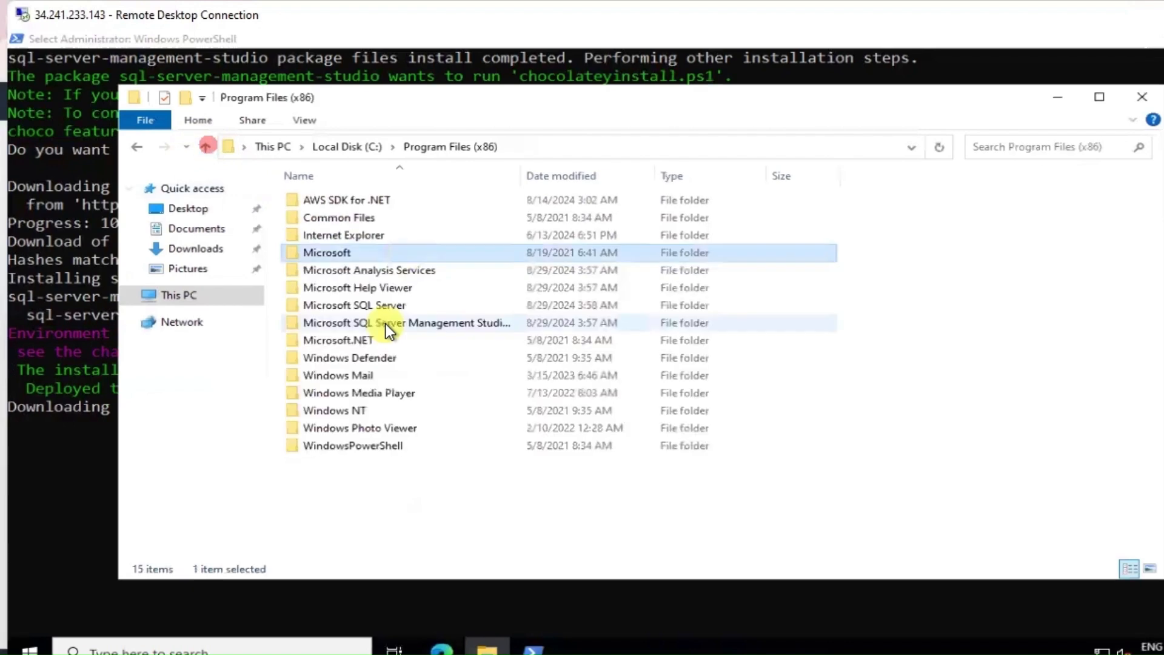
click(409, 298)
click(425, 322)
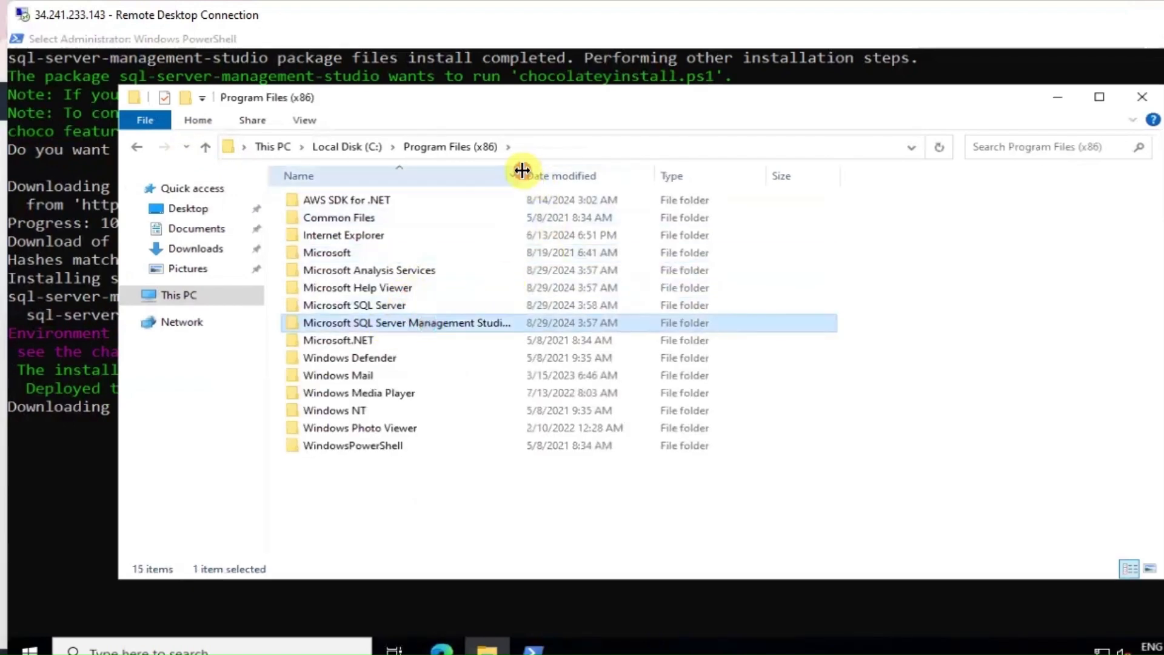
drag(521, 173, 670, 170)
click(514, 320)
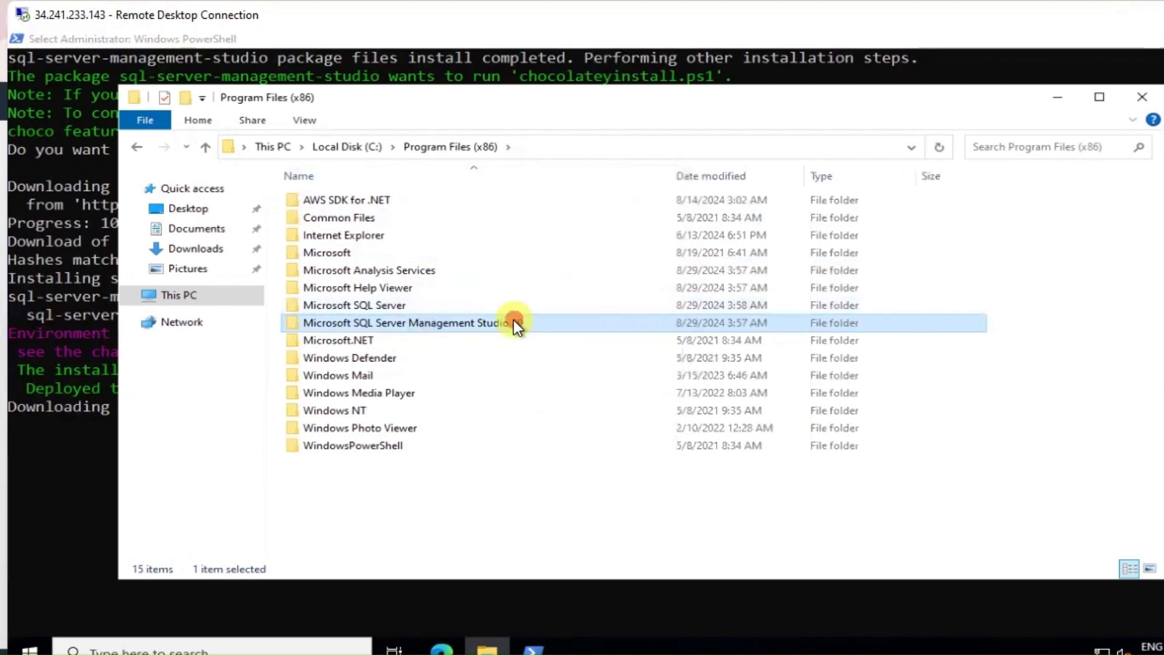
double_click(514, 320)
double_click(585, 324)
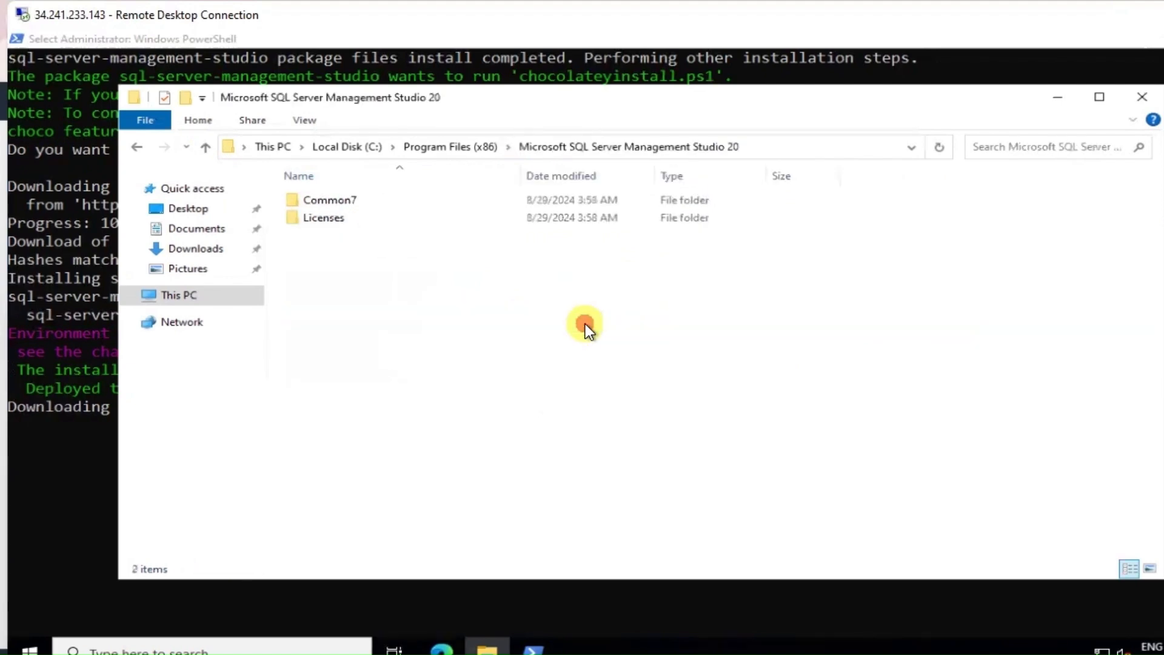
click(1058, 97)
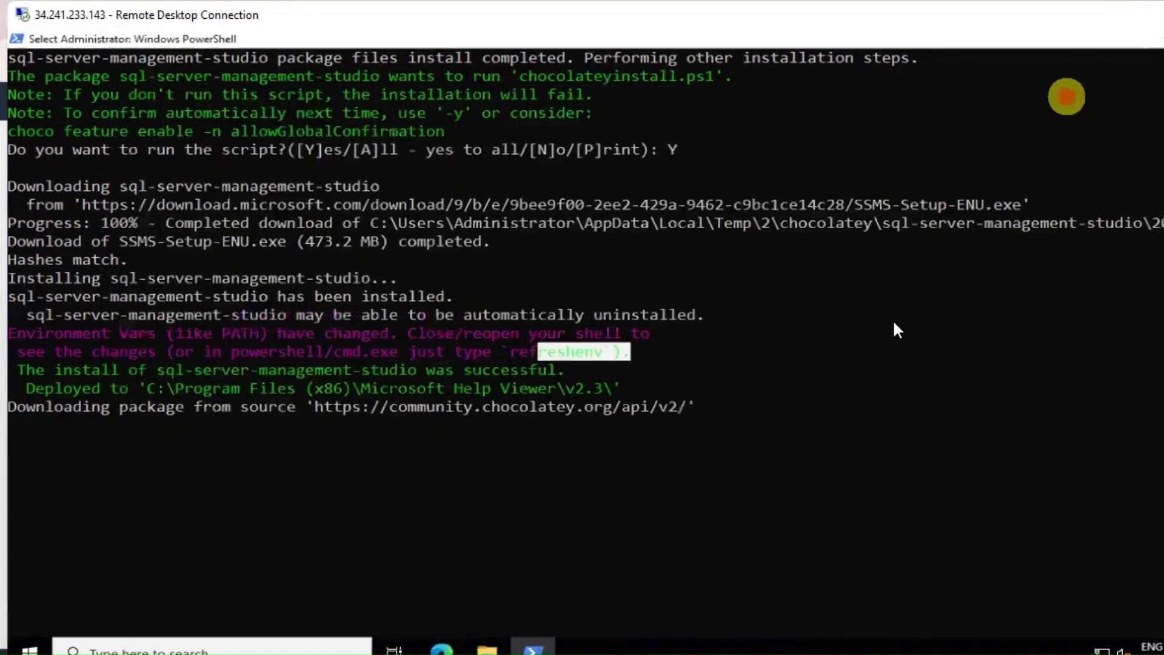
- Resume the paused PowerShell installation output and launch SQL Server Management Studio 20
right_click(18, 406)
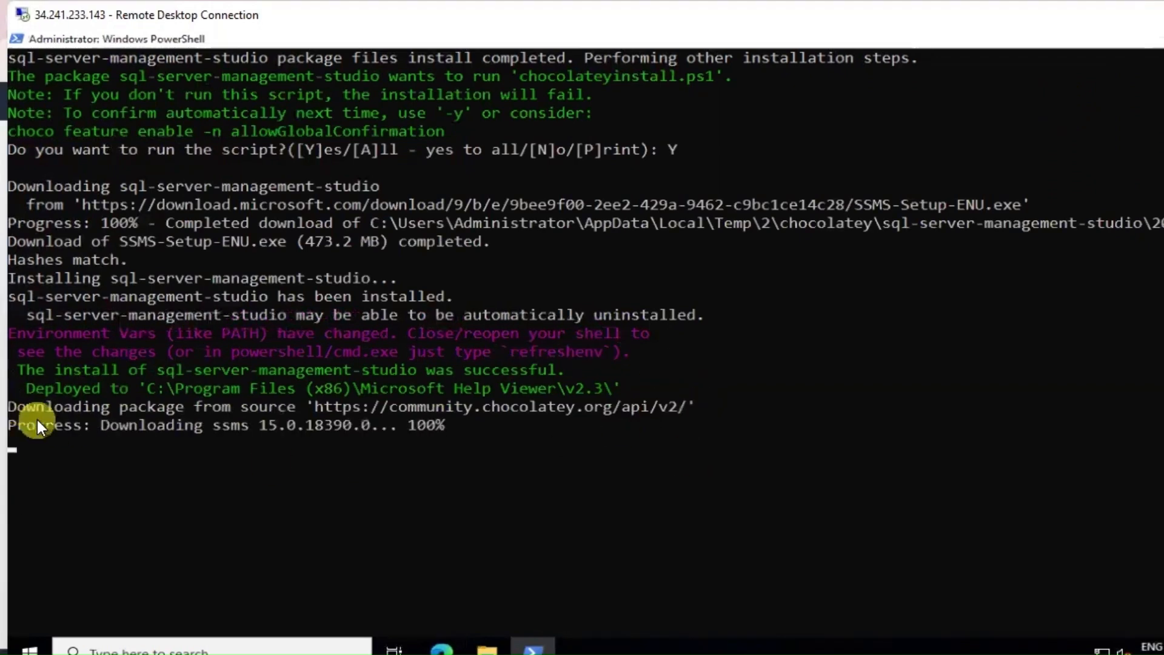
key(Return)
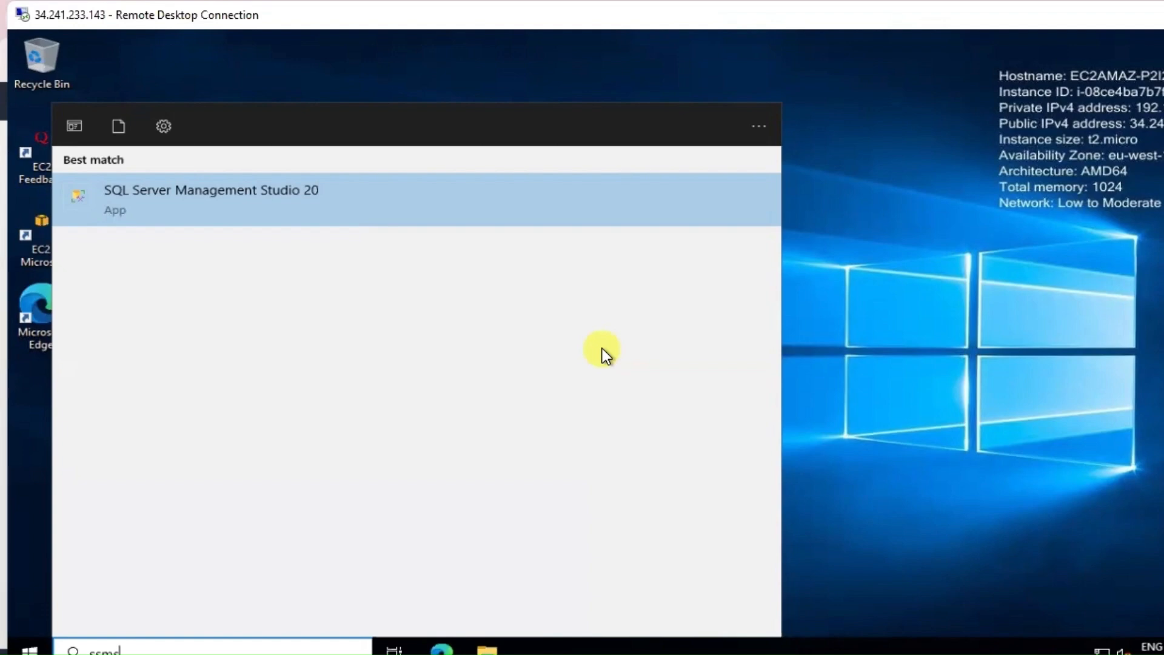
key(Return)
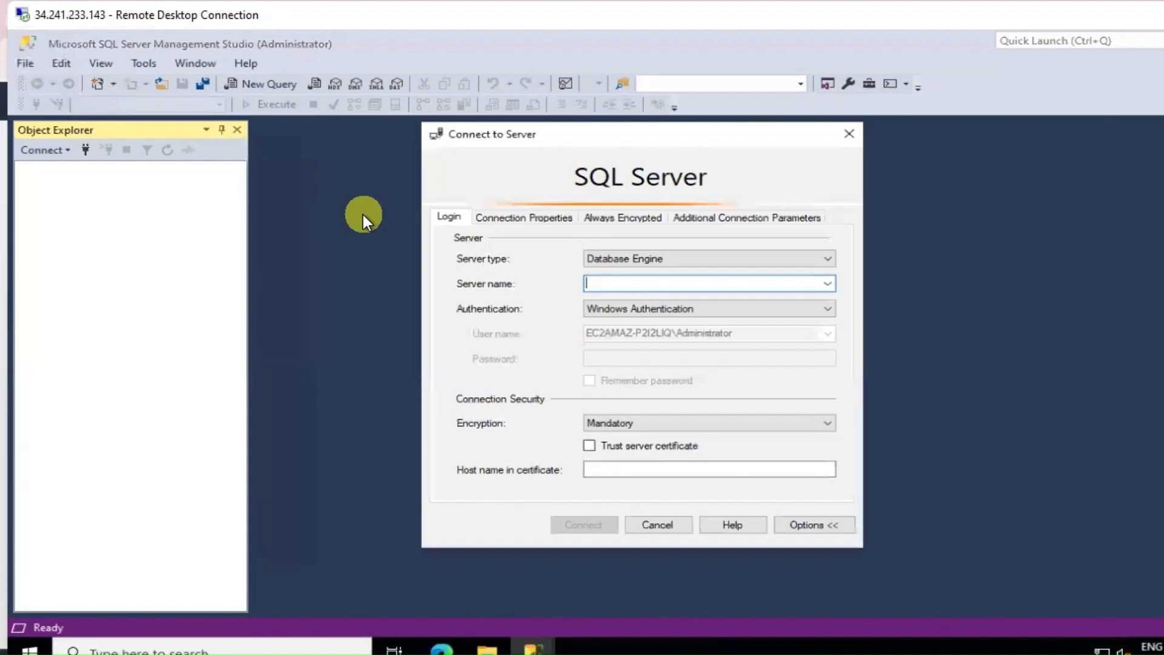
- Review the available server types in the Connect to Server dialog, keeping Database Engine
click(752, 258)
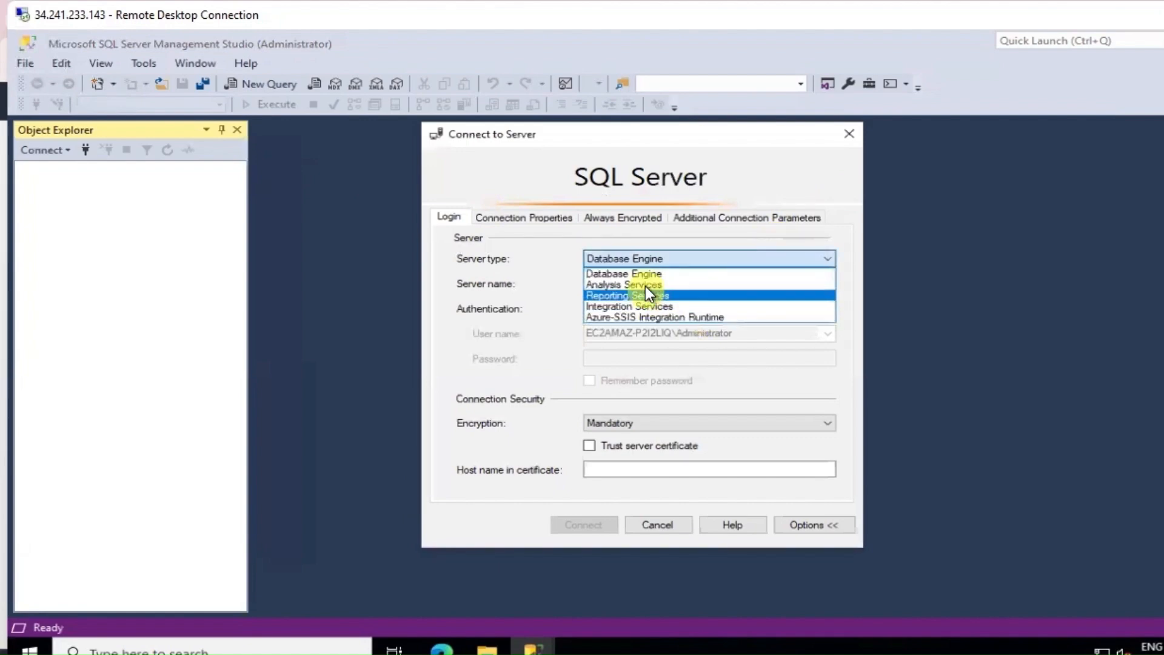
click(545, 254)
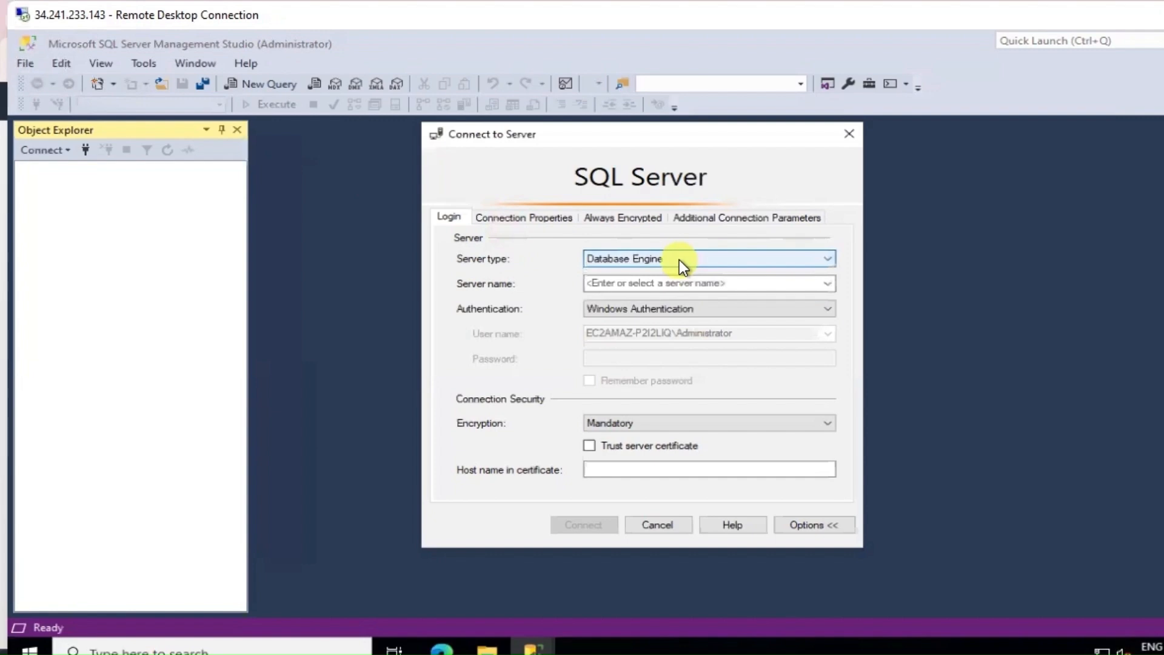
click(679, 260)
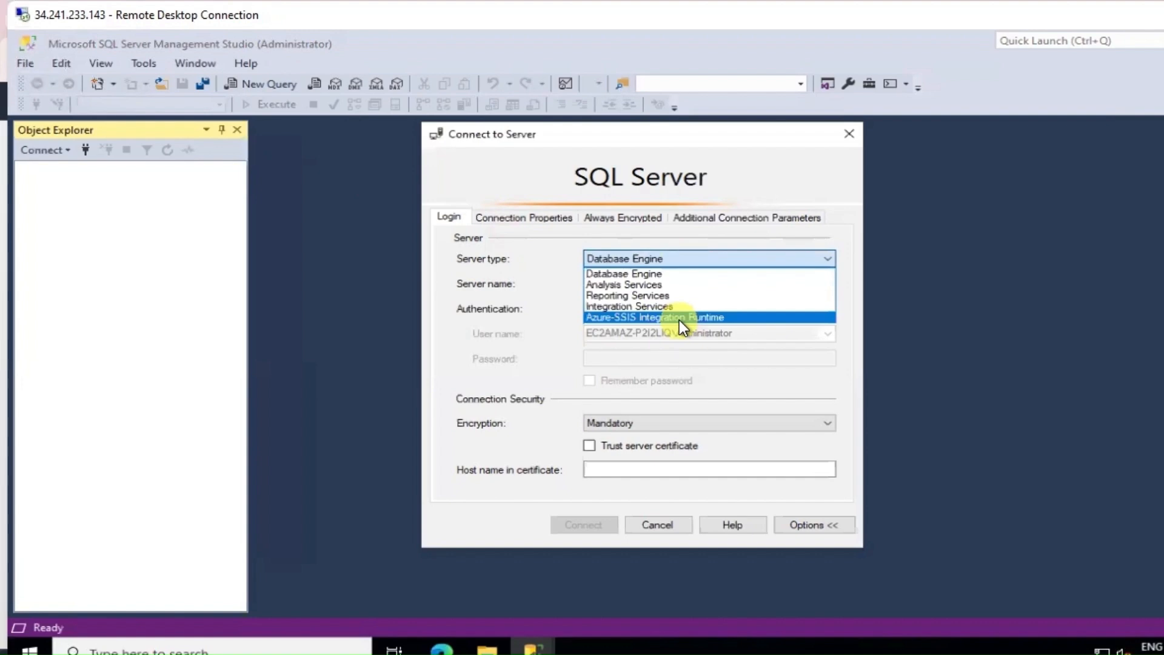
click(570, 245)
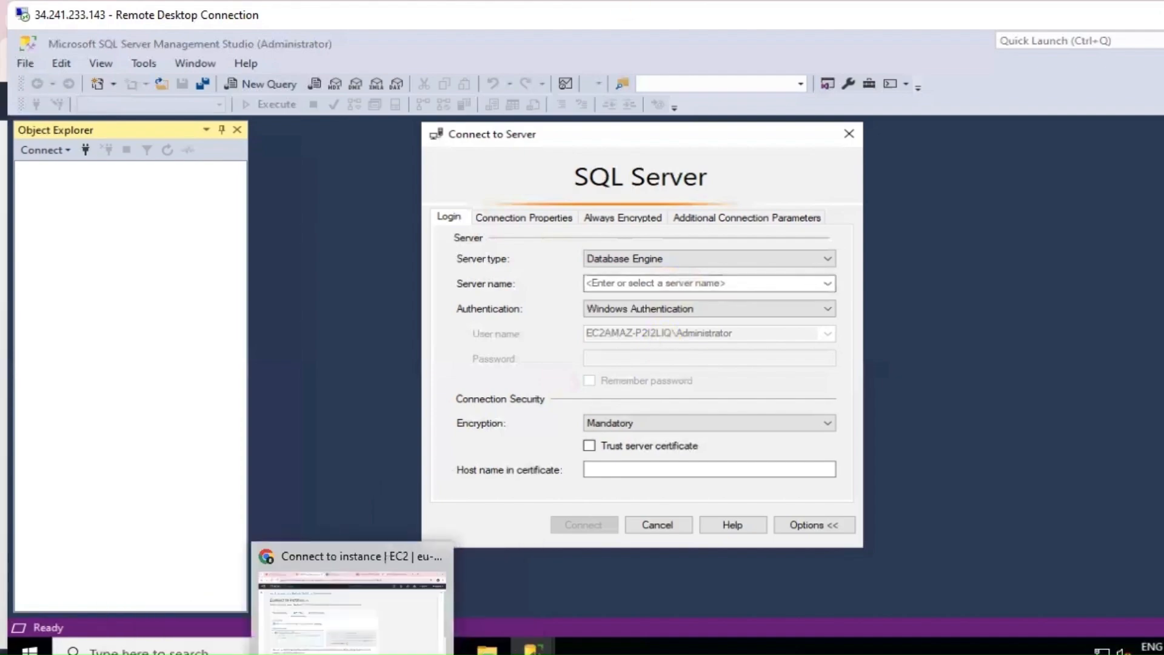
- Set the server name to the RDS endpoint dev-sql2019.cl46oyksuu0i.eu-west-1.rds.amazonaws.com
click(352, 583)
click(733, 6)
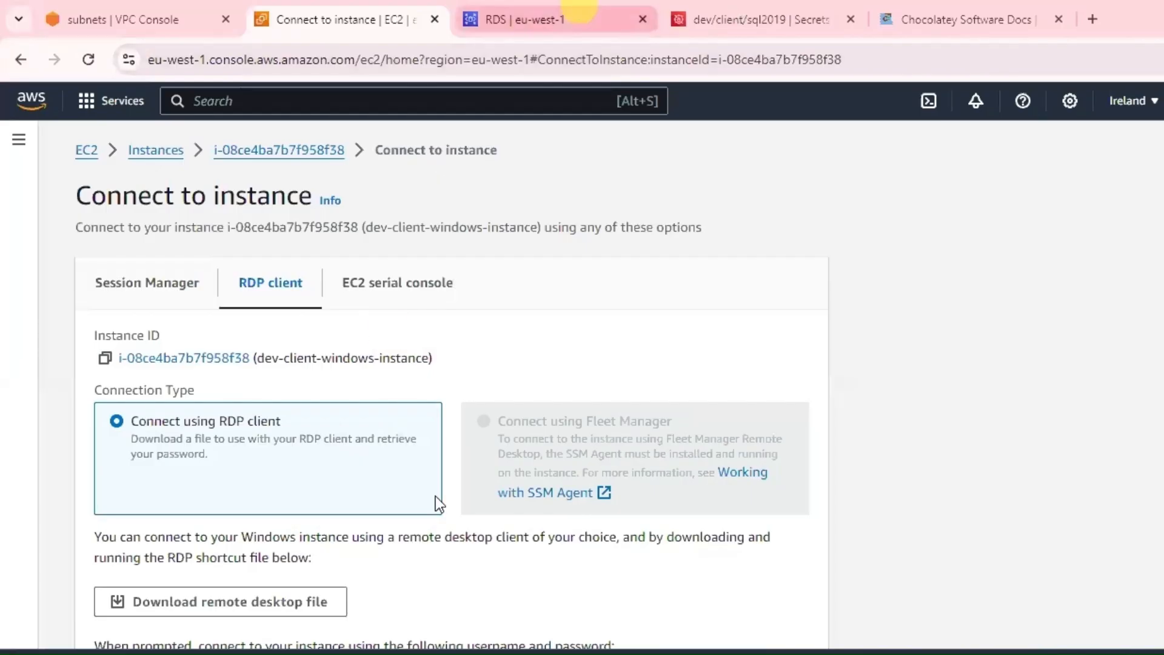
click(434, 477)
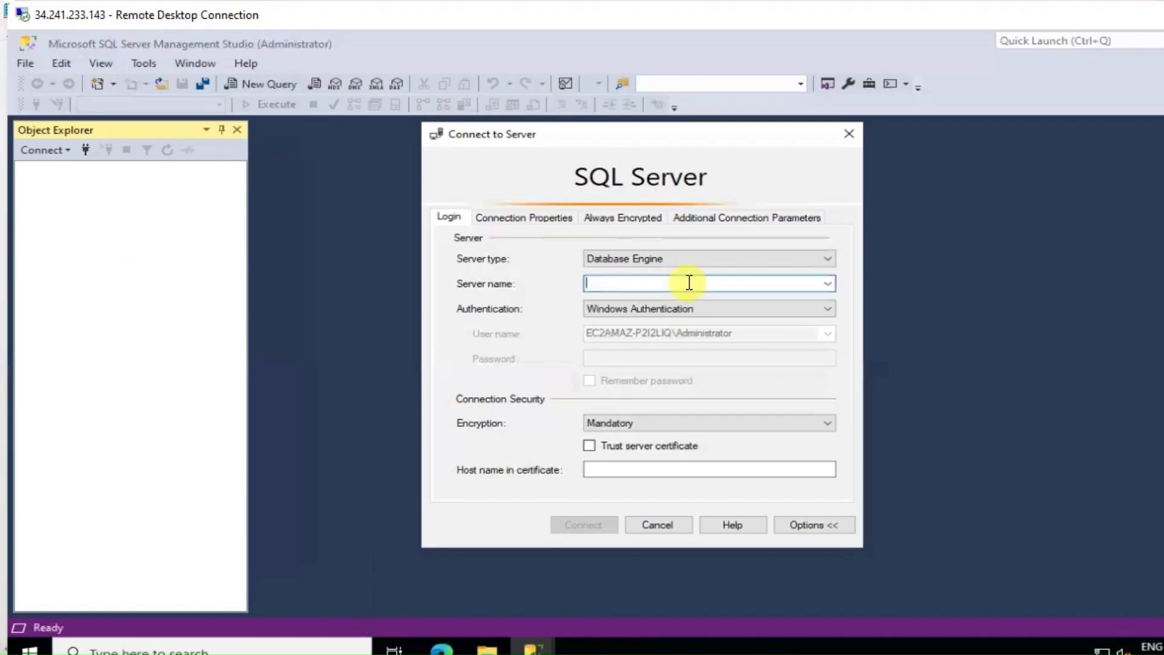
key(ctrl+v)
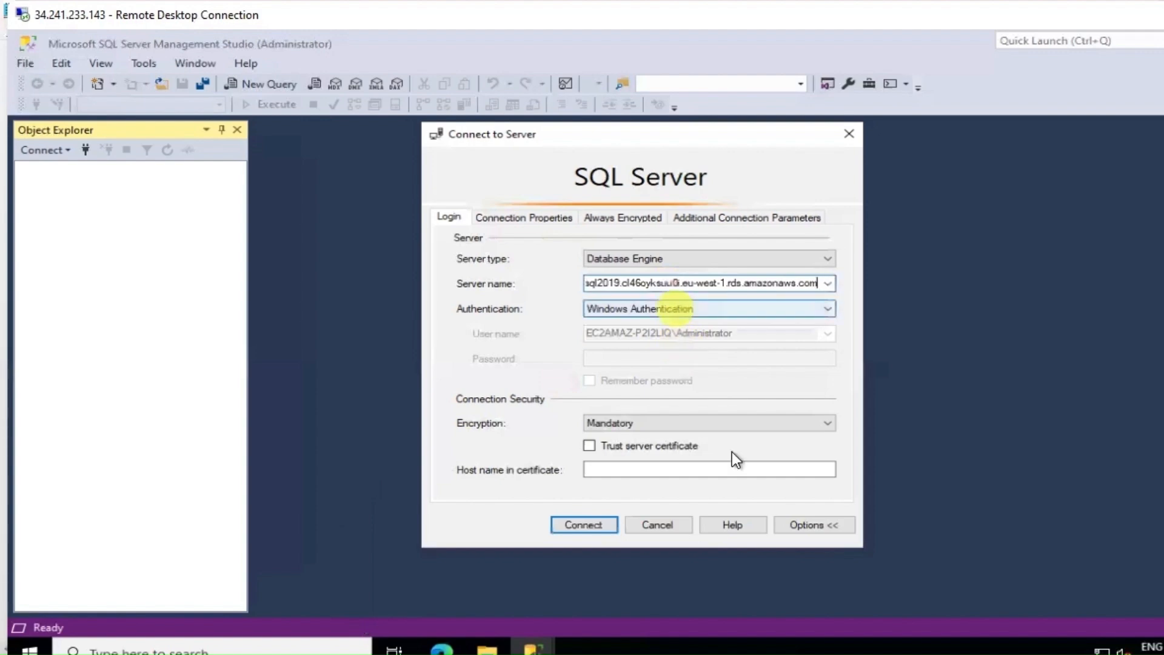
- Choose SQL Server Authentication and fill in the login admin, copied from the Notepad notes
click(686, 311)
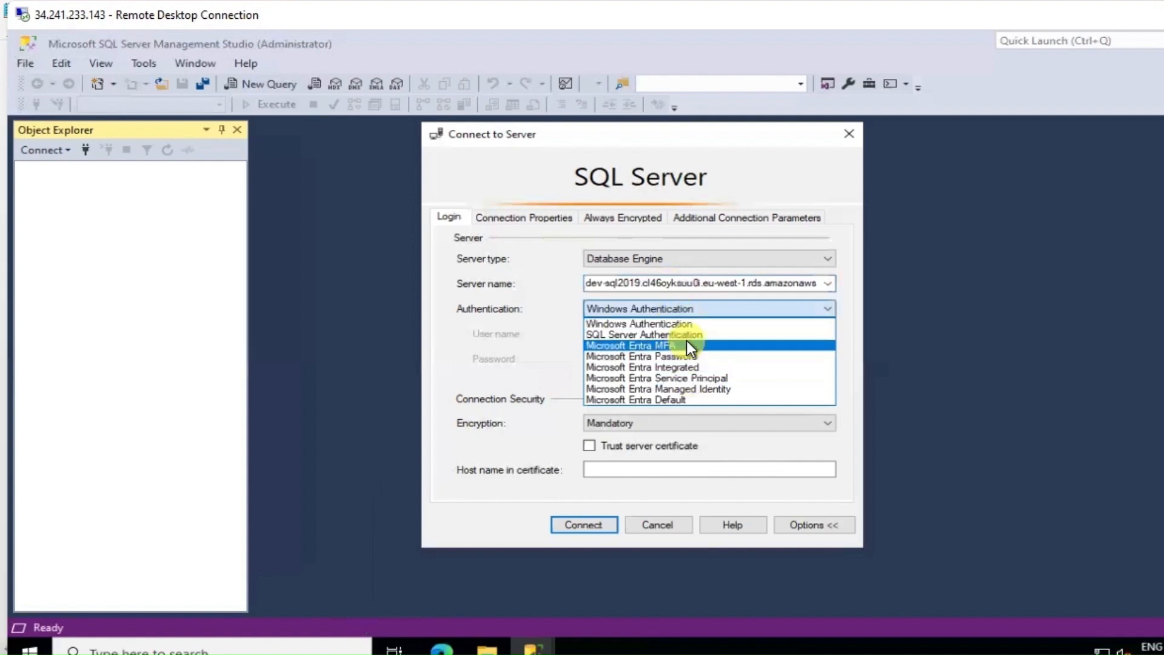
click(687, 336)
click(665, 334)
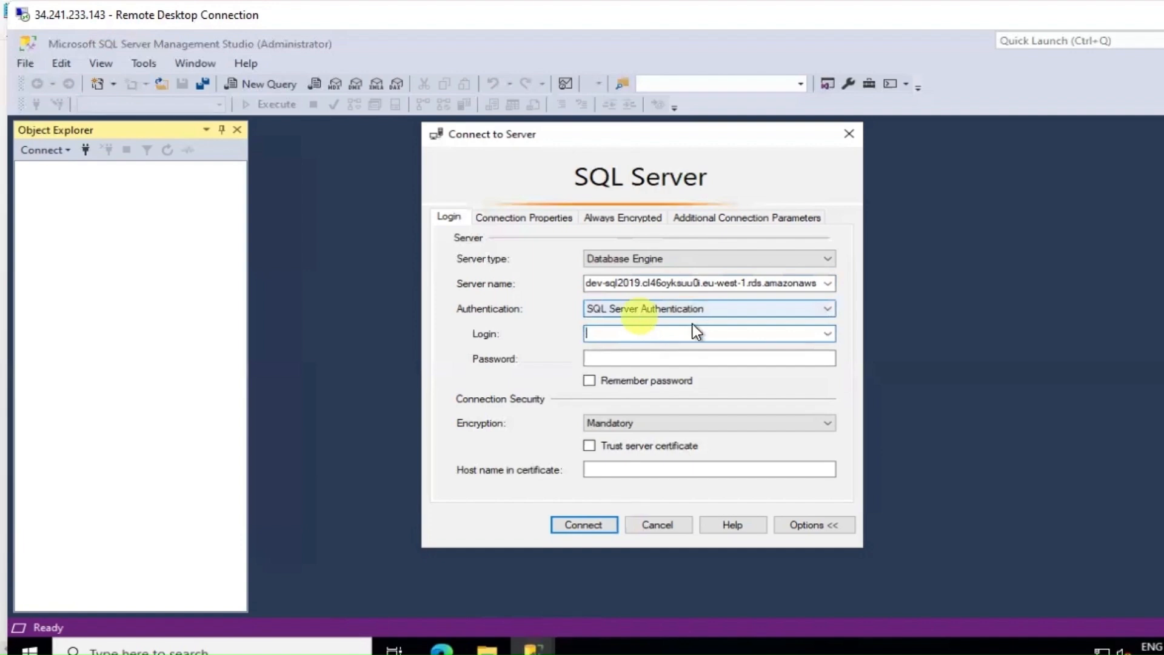
click(541, 652)
double_click(53, 271)
click(534, 652)
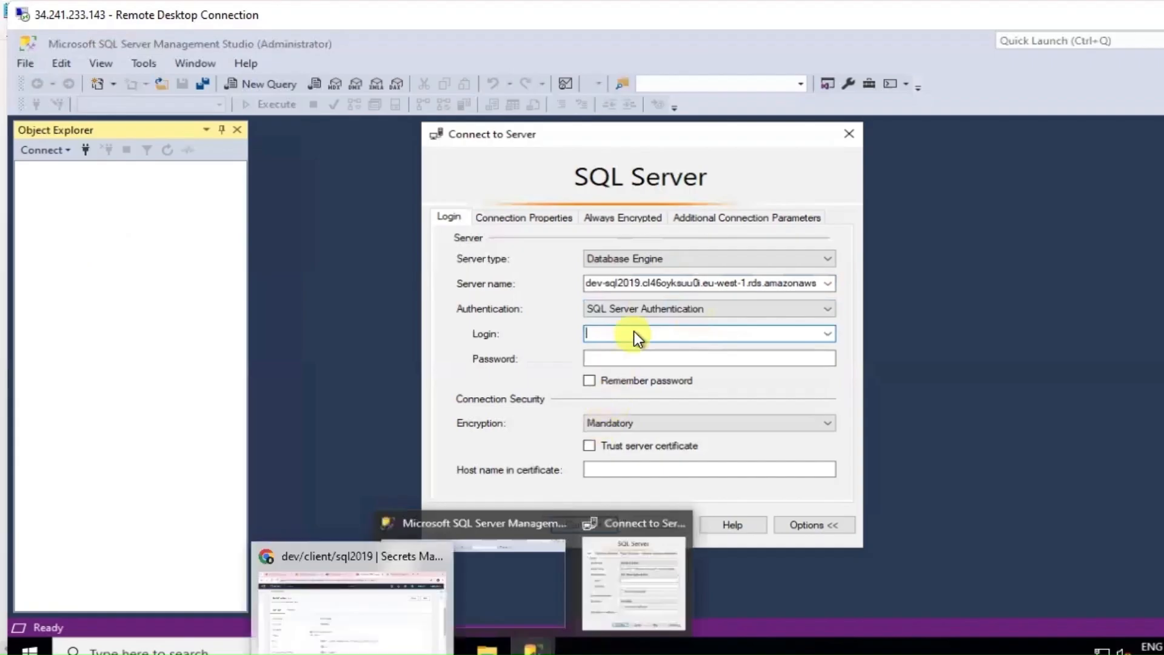
key(ctrl+v)
- Fill in the database account password from the Notepad notes and try to connect to the RDS server
click(662, 353)
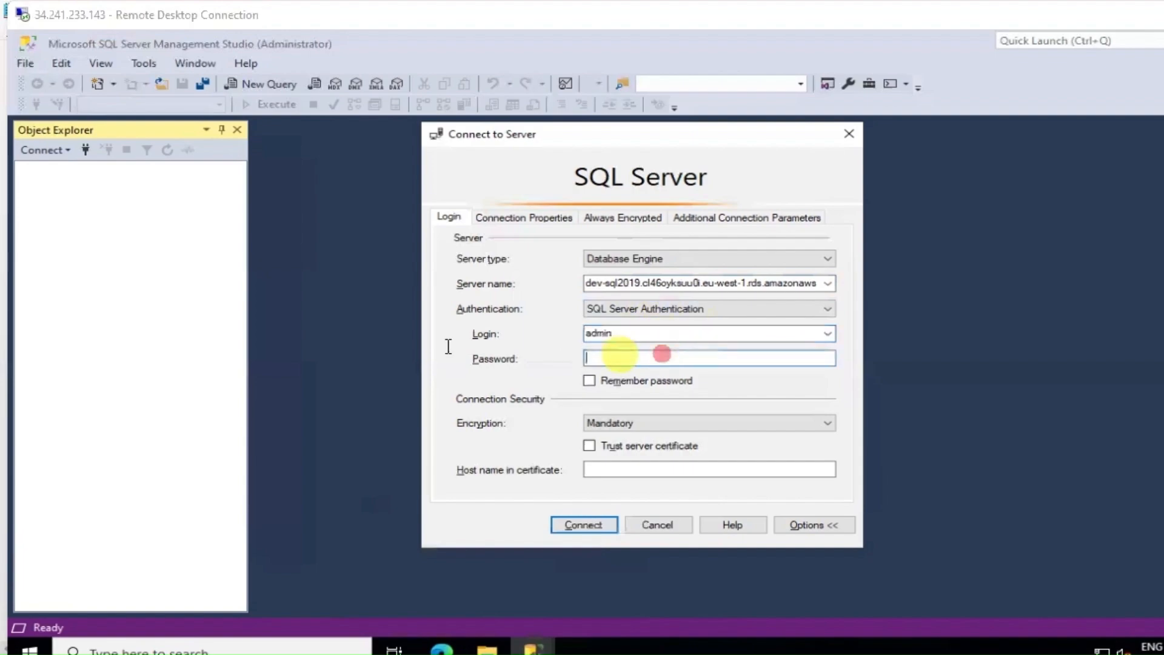
click(541, 653)
drag(190, 296, 10, 293)
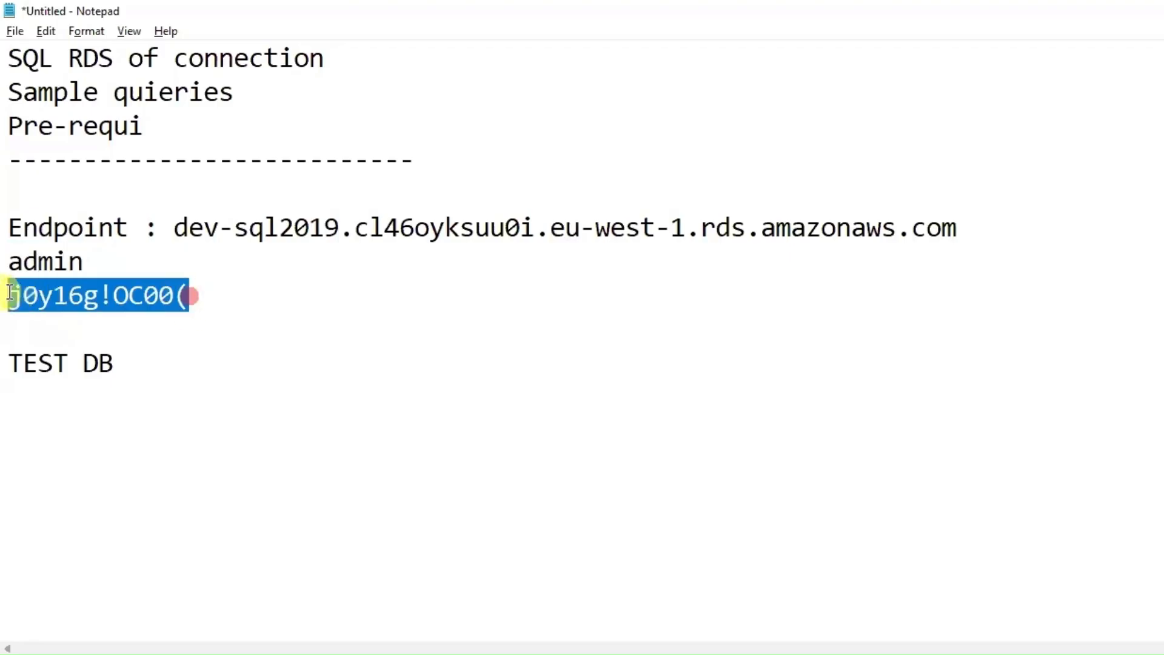
key(alt+Tab)
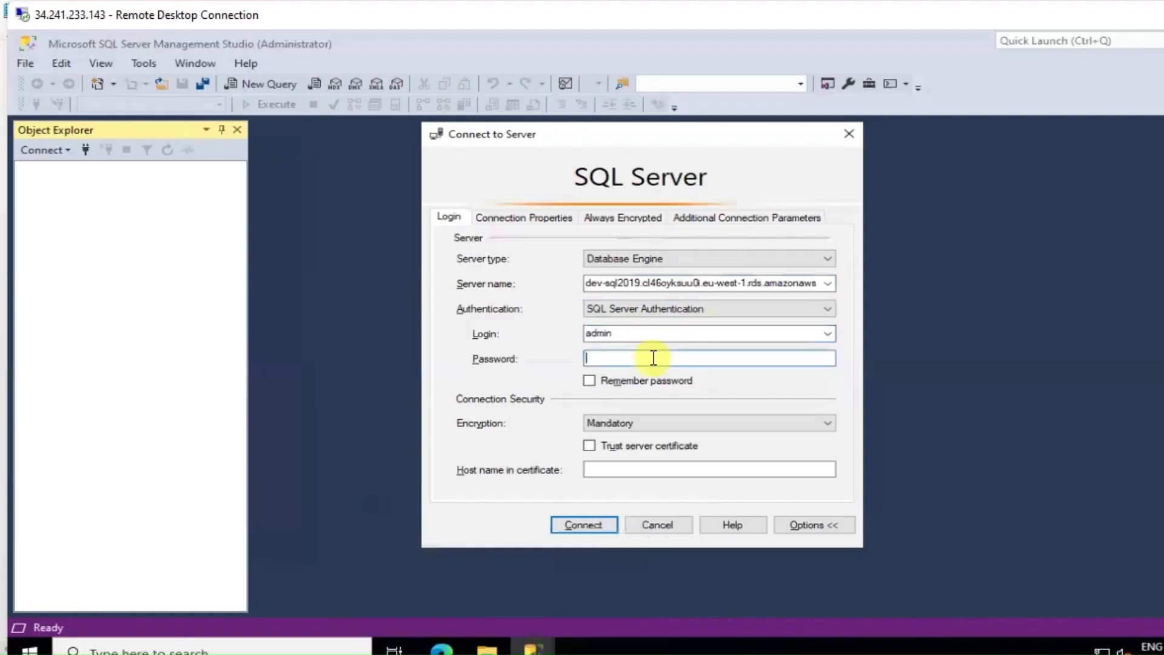
key(ctrl+v)
click(609, 525)
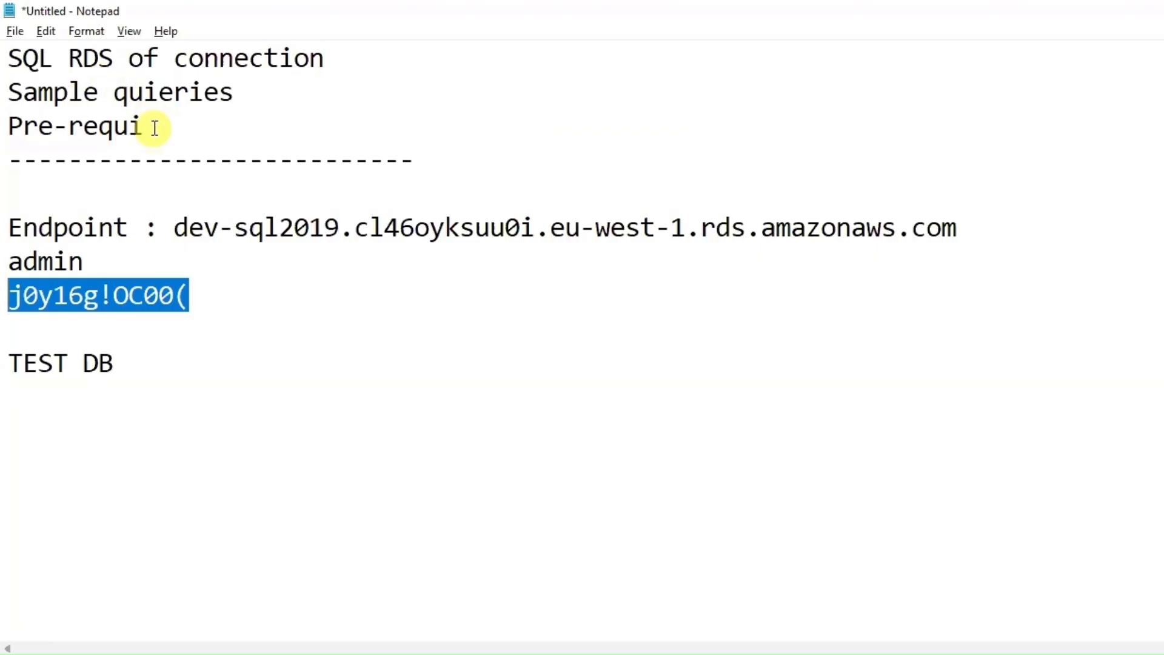
drag(150, 126, 8, 126)
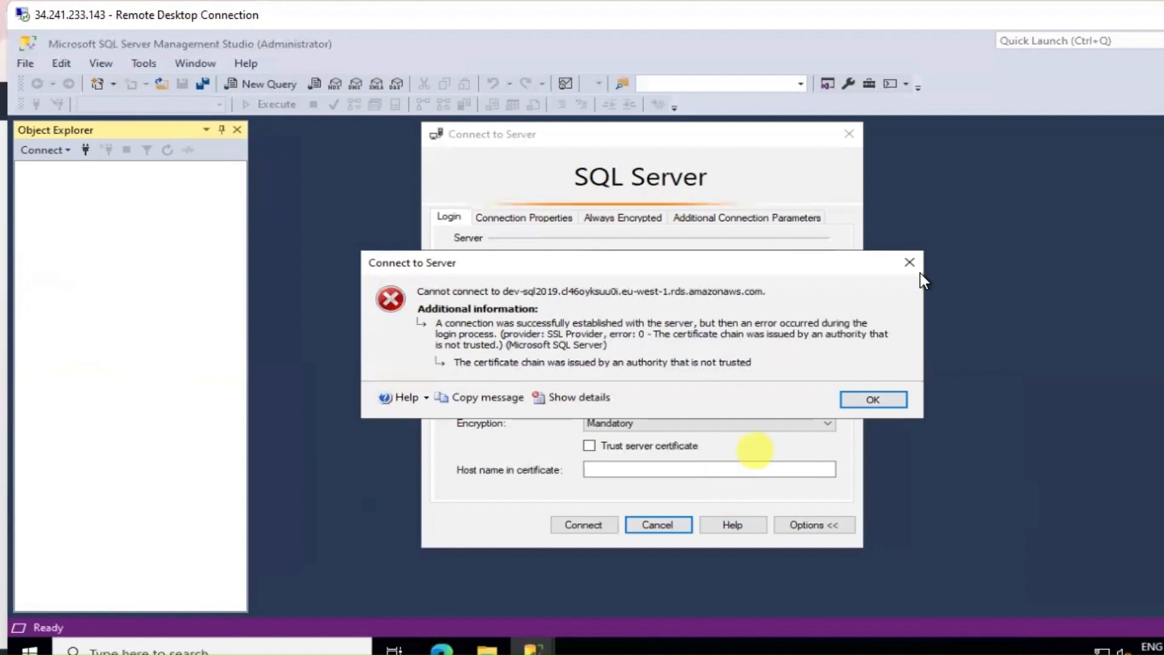
click(892, 401)
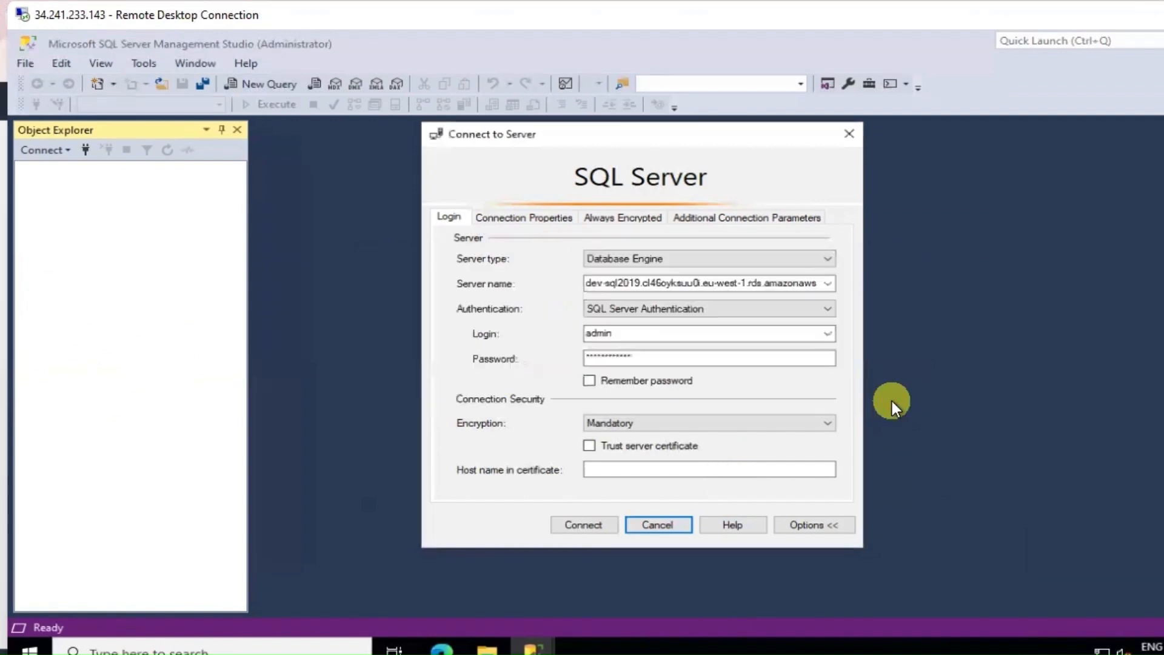
- Try to connect to the RDS server with Windows Authentication
click(820, 307)
click(738, 323)
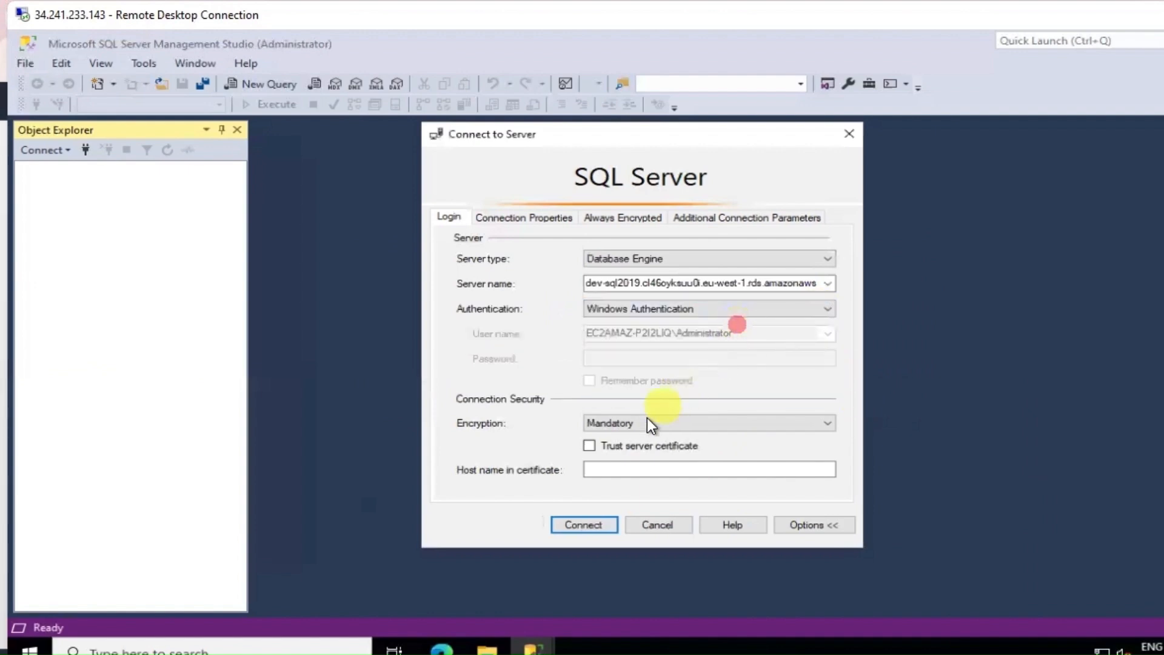
click(583, 526)
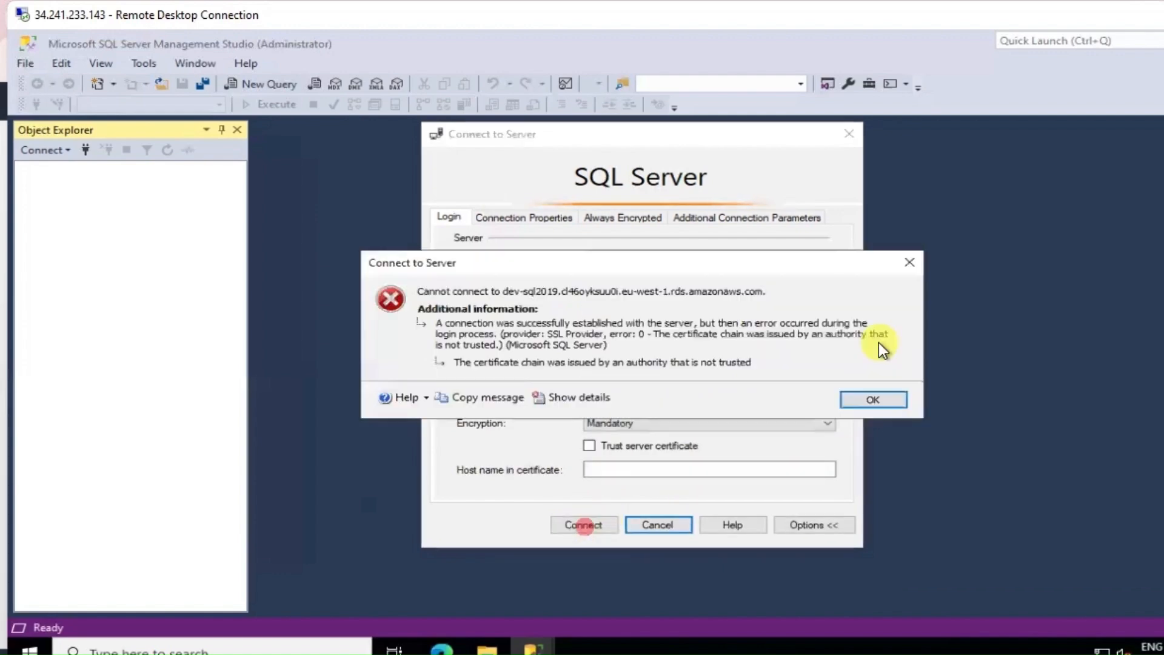
click(883, 403)
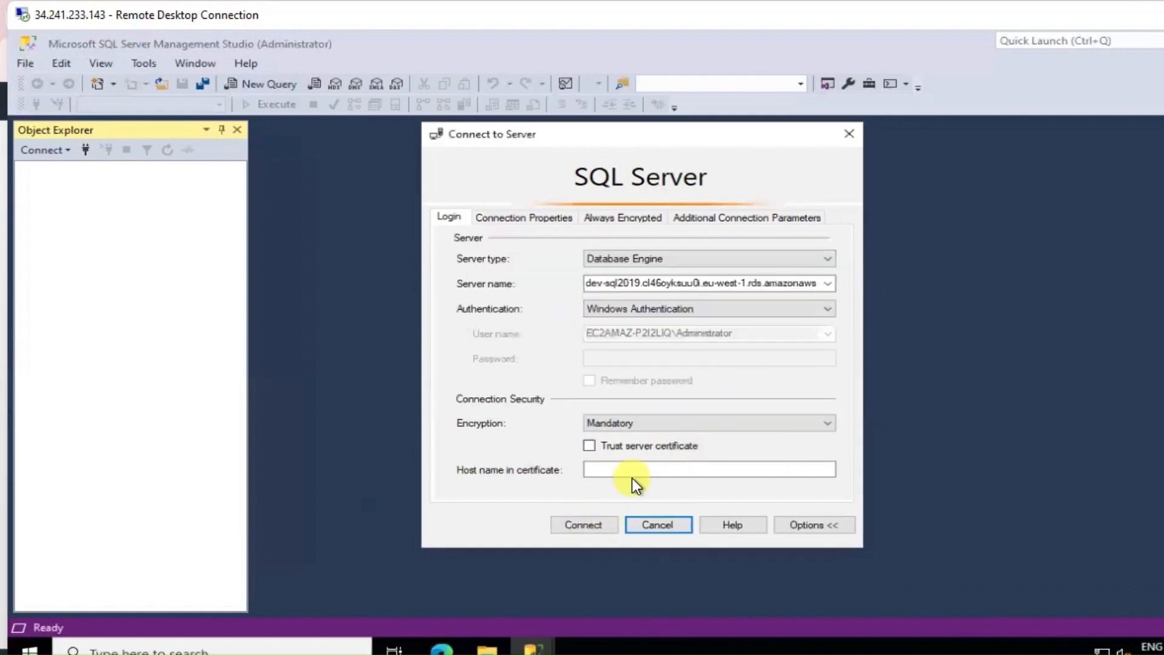
- Switch back to SQL Server Authentication and replace the login with admin, copied from the Notepad notes
click(687, 315)
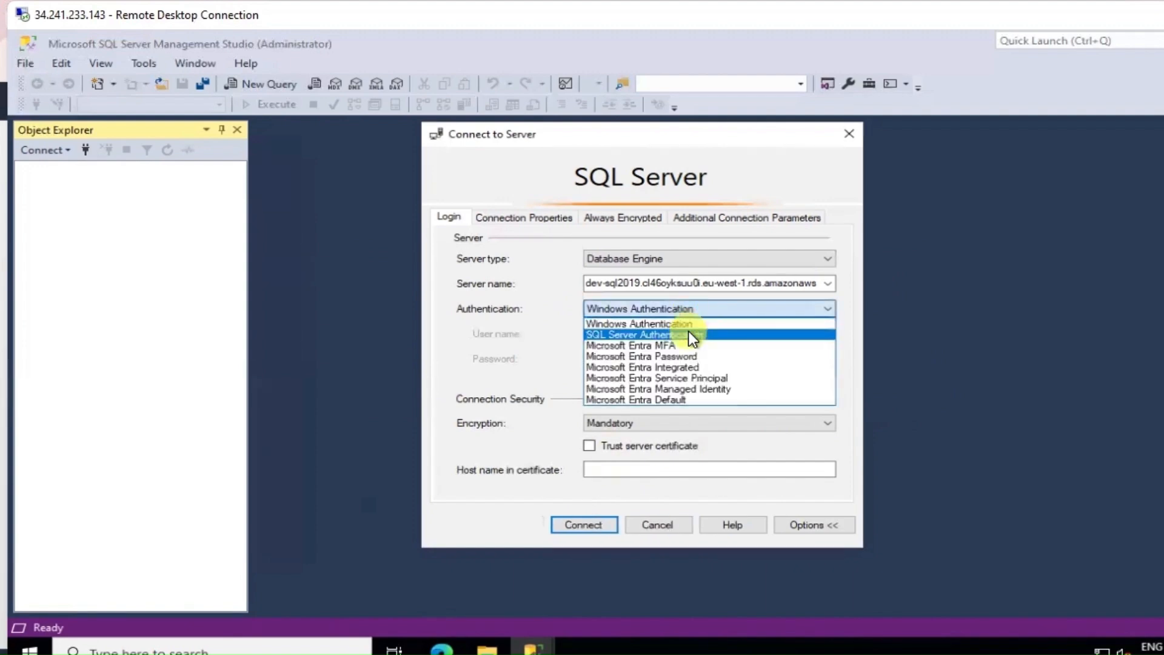
click(689, 332)
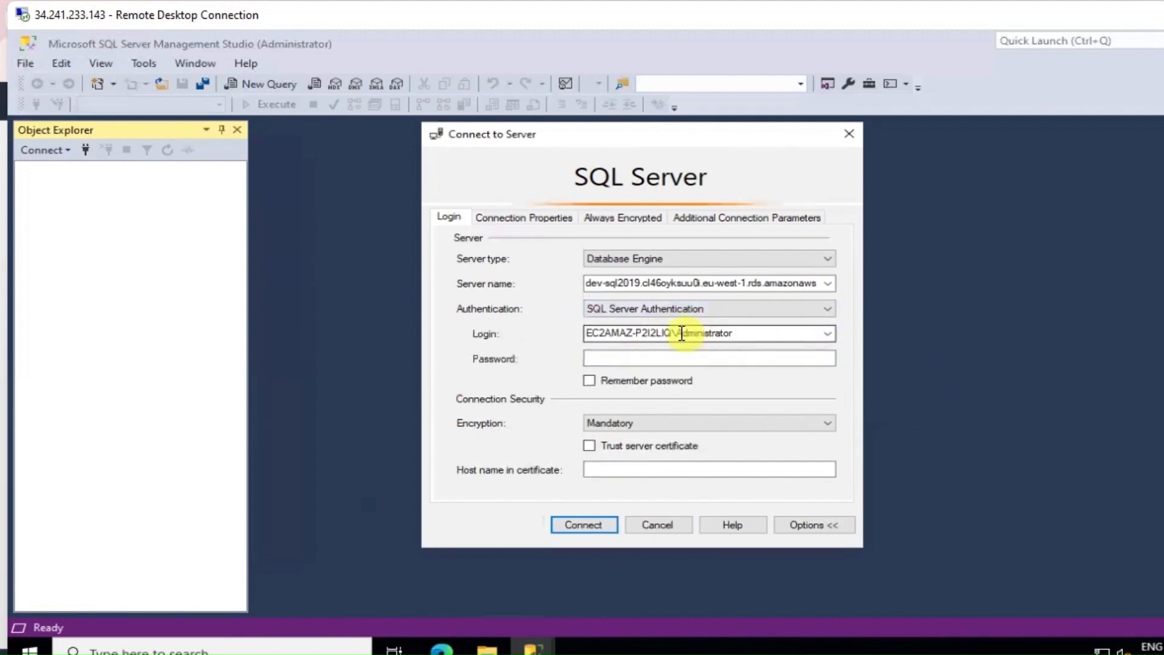
double_click(679, 332)
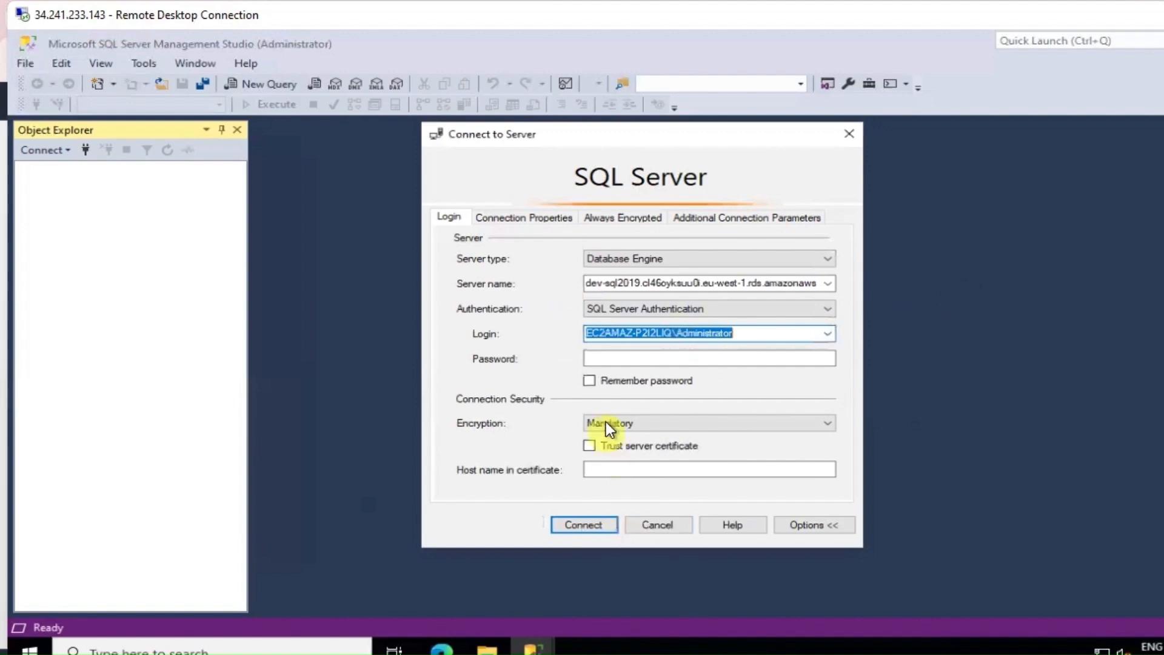
click(630, 357)
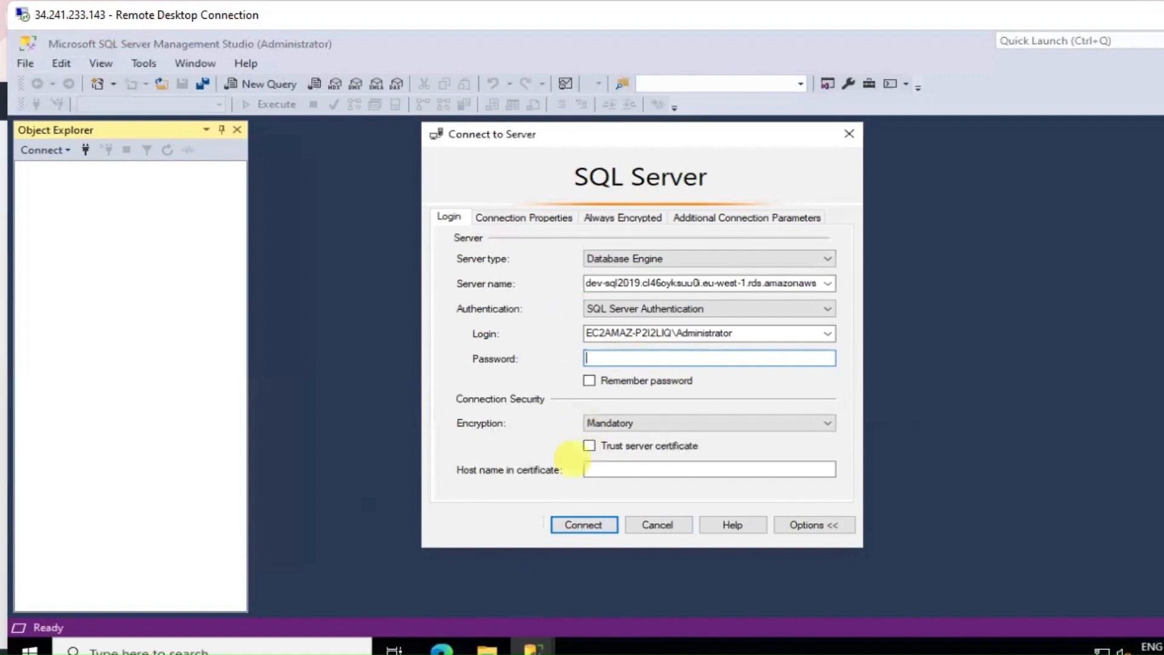
mouse_move(532, 648)
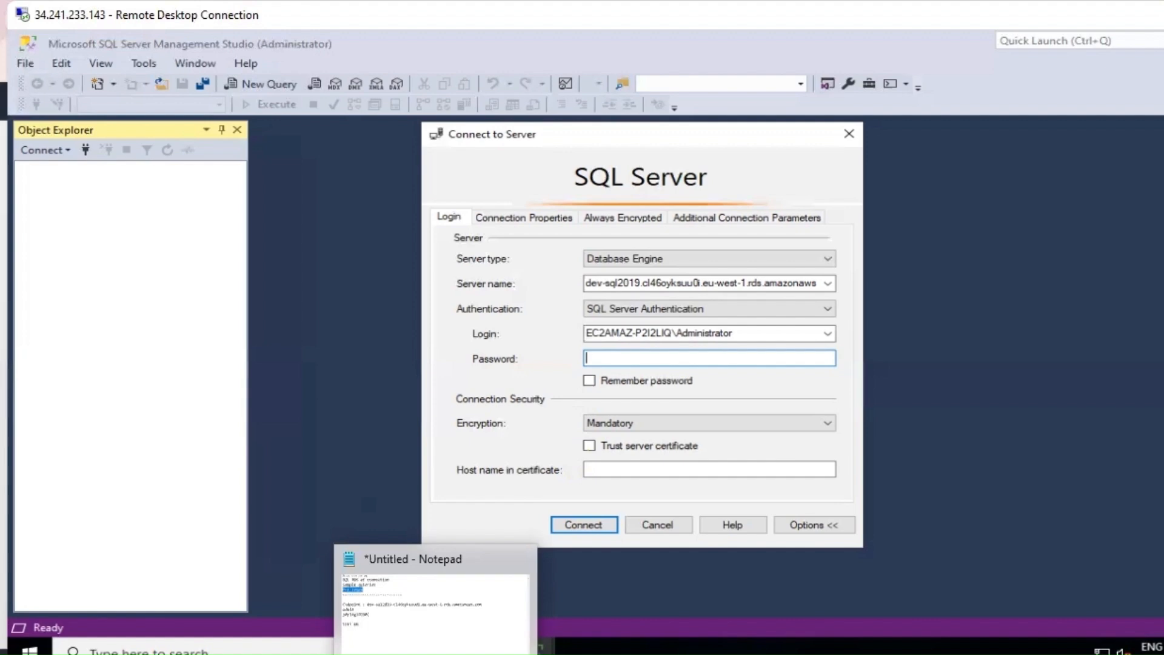
click(436, 600)
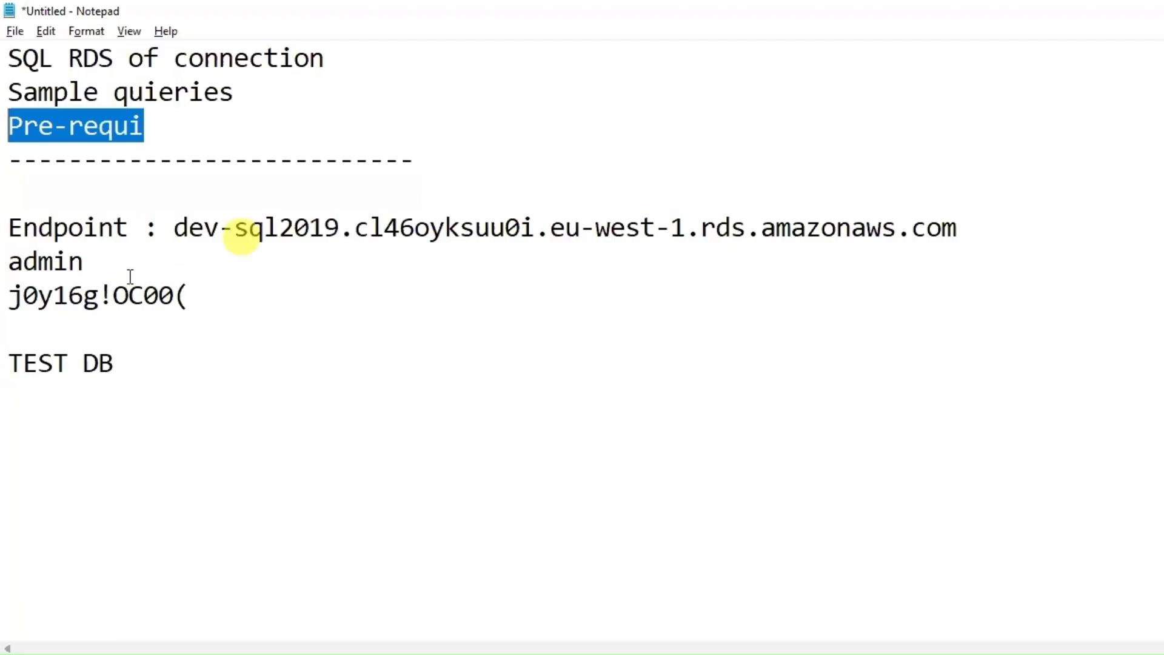
click(78, 262)
double_click(78, 262)
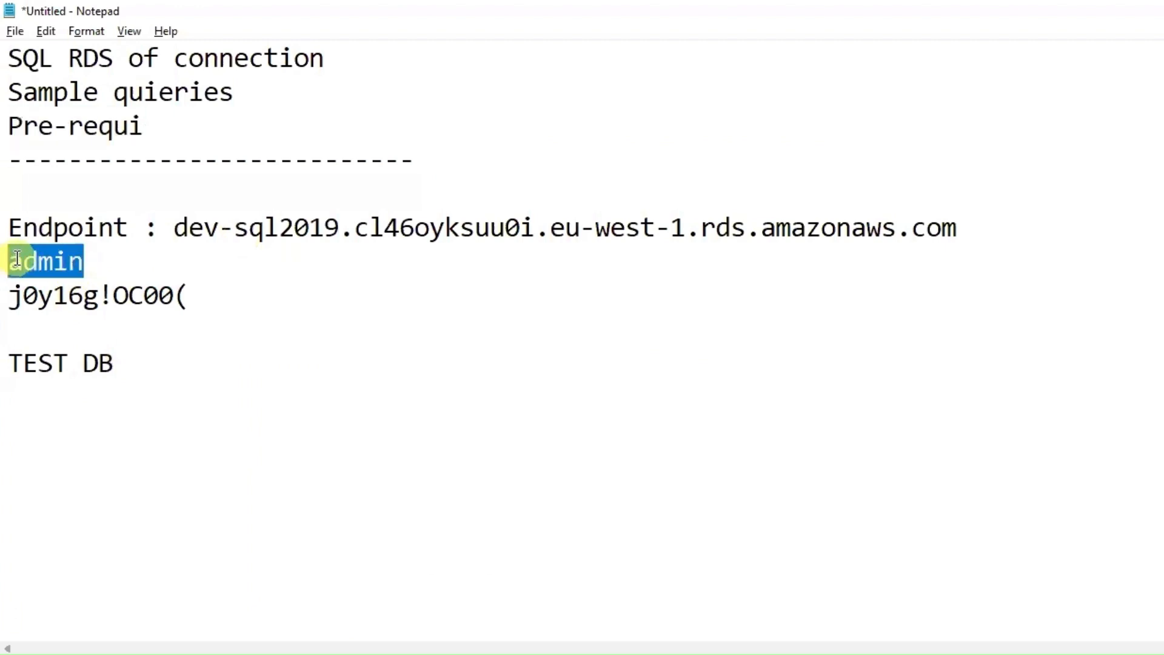
key(ctrl+c)
key(alt+Tab)
double_click(682, 333)
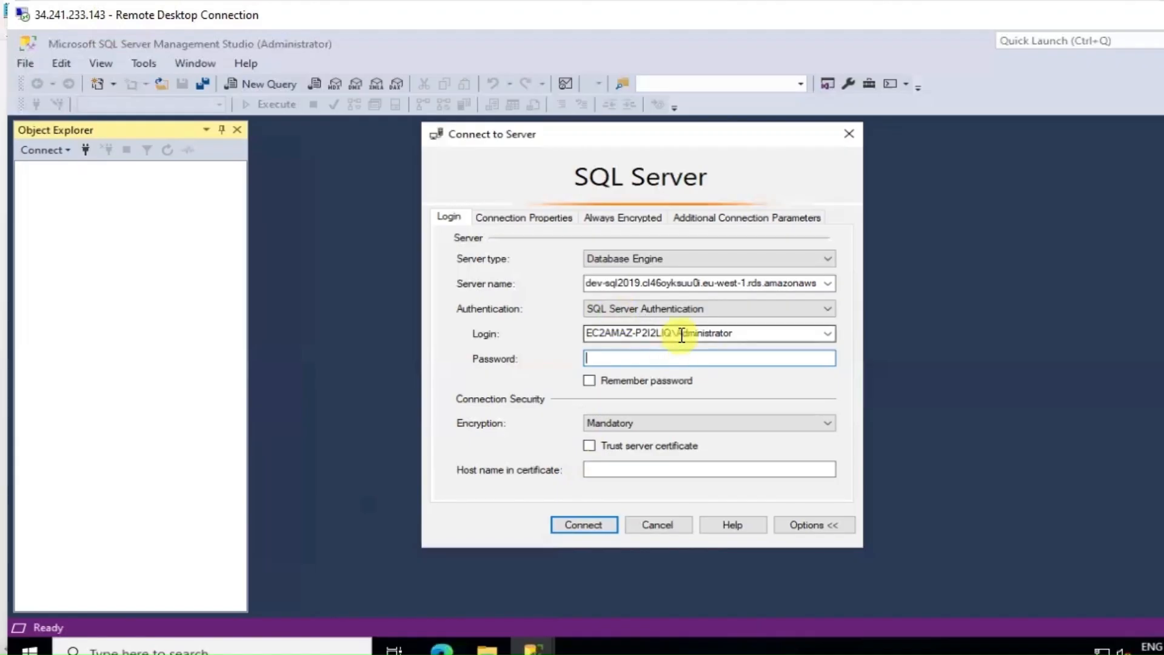
key(ctrl+v)
- Copy the database password from the dev/client/sql2019 secret in AWS Secrets Manager into the connection's password field and try to connect
click(665, 358)
key(alt+Tab)
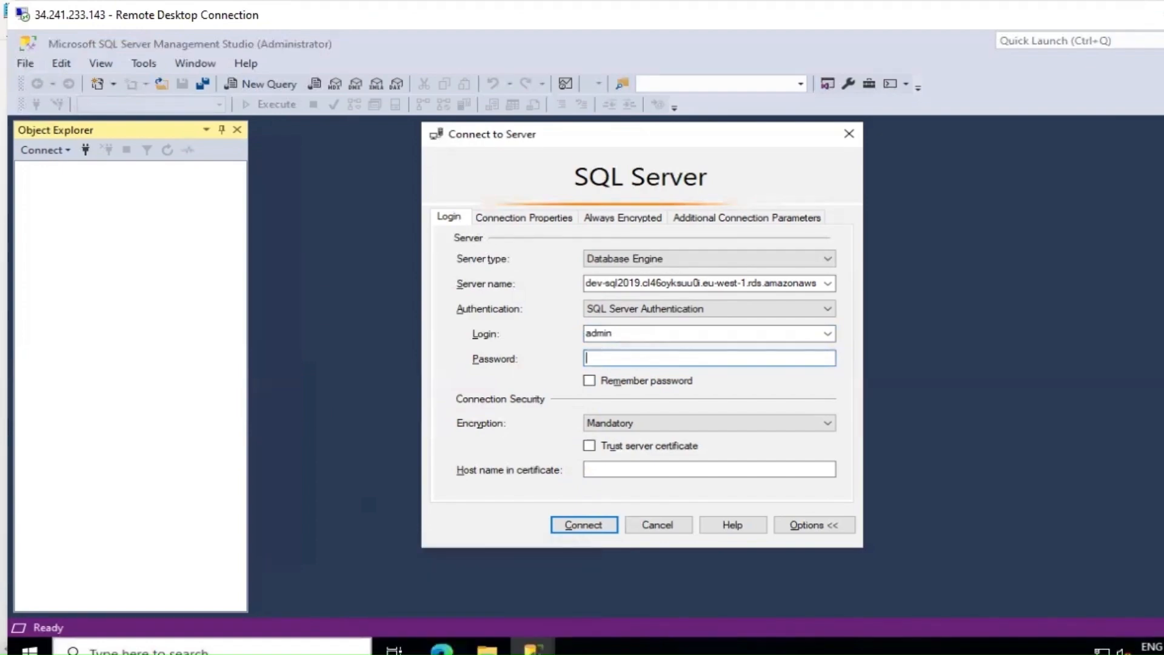
key(alt+Tab)
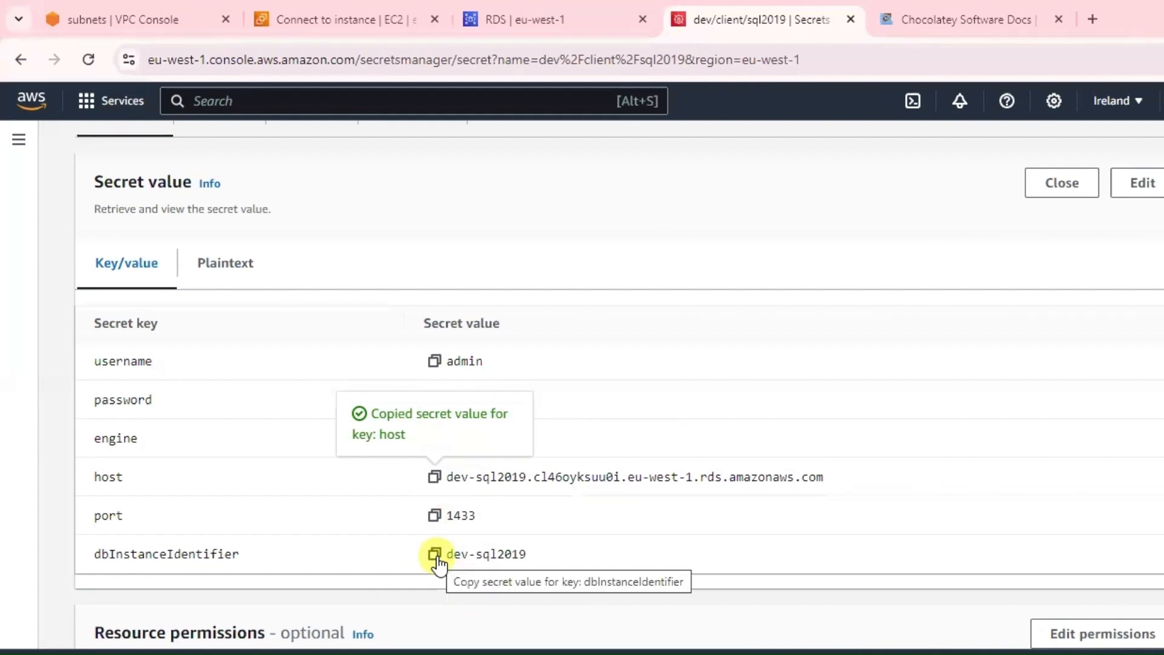
click(643, 226)
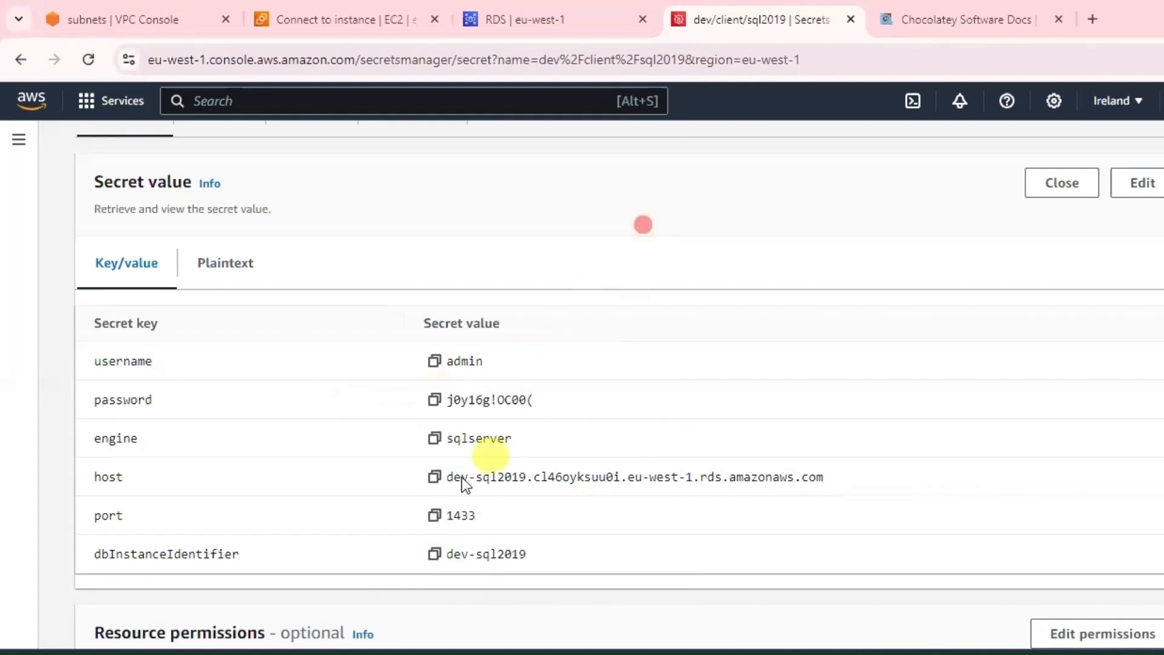
click(435, 402)
key(alt+Tab)
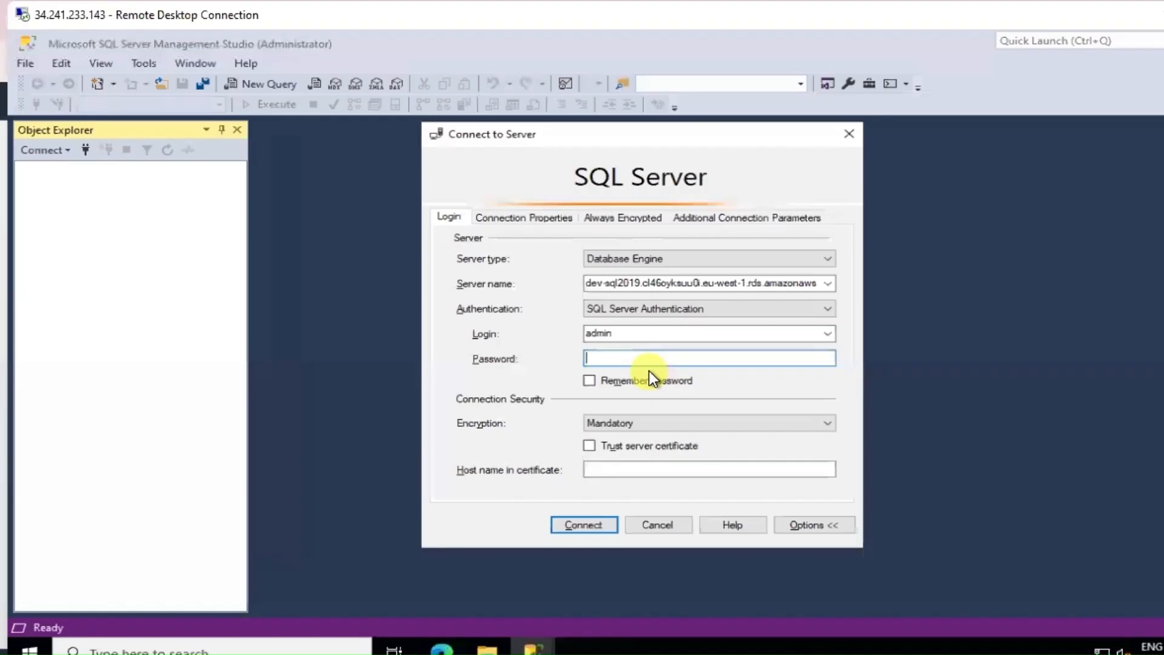
click(660, 359)
key(ctrl+v)
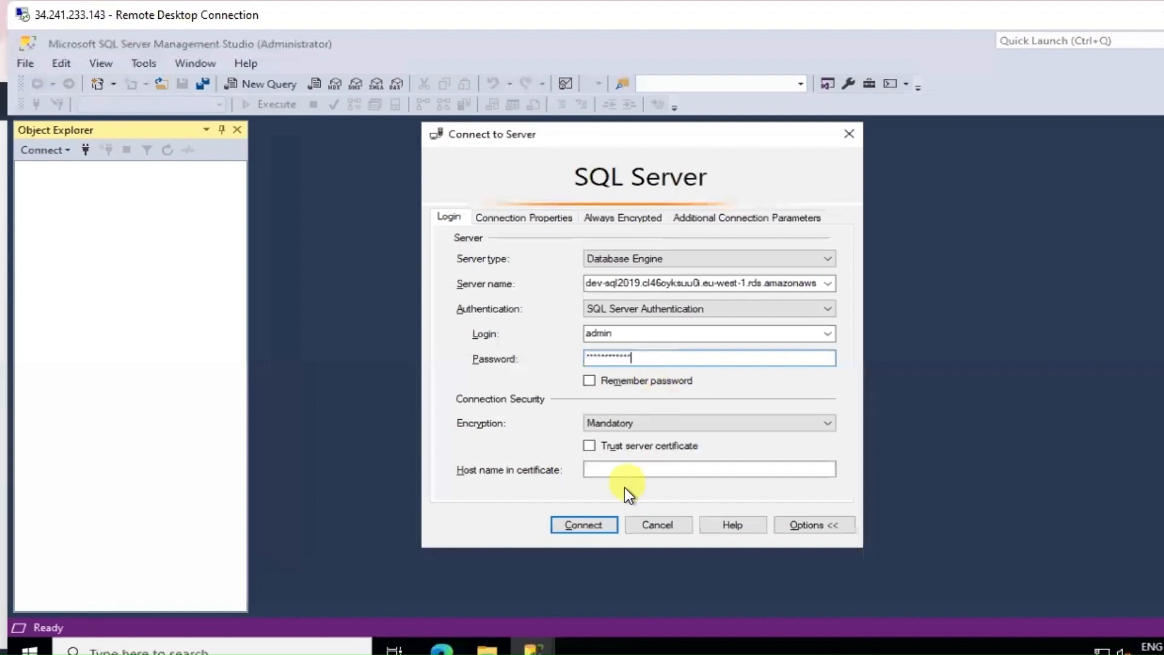
click(599, 525)
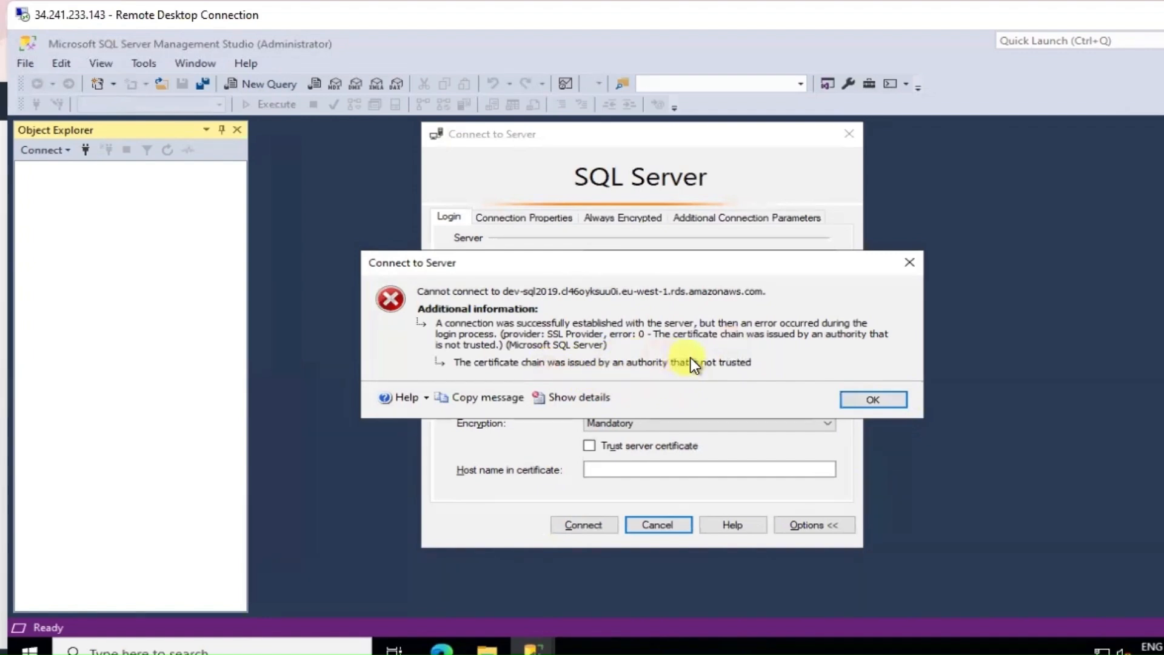
click(885, 402)
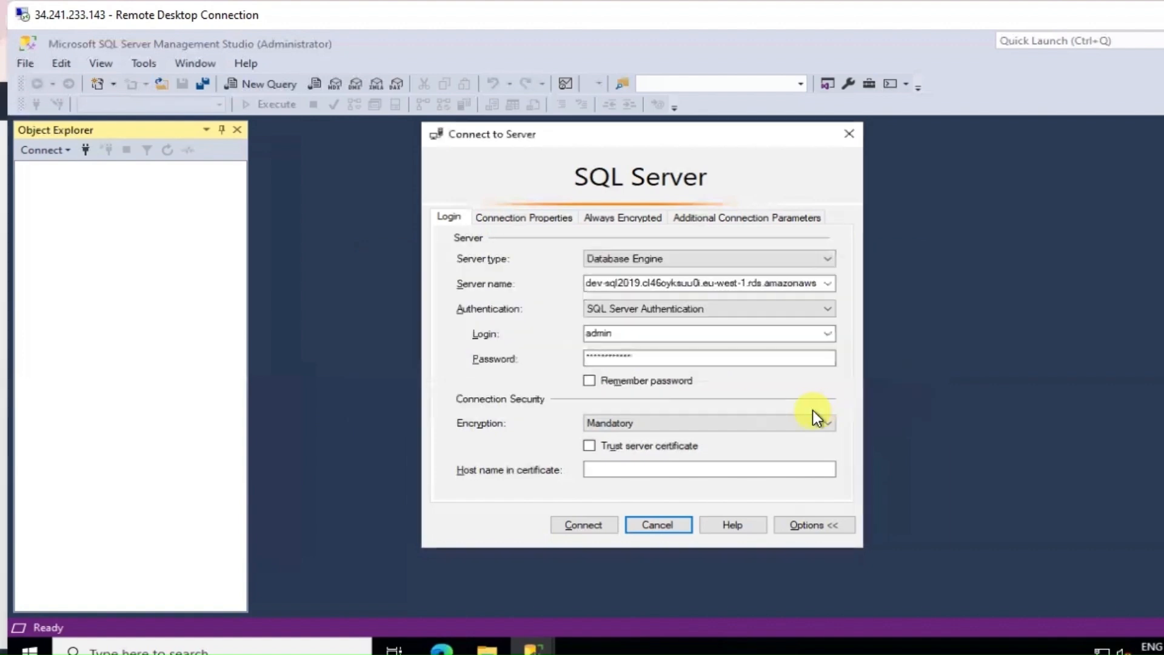
- Set the connection encryption to Optional and connect to the RDS server
click(641, 425)
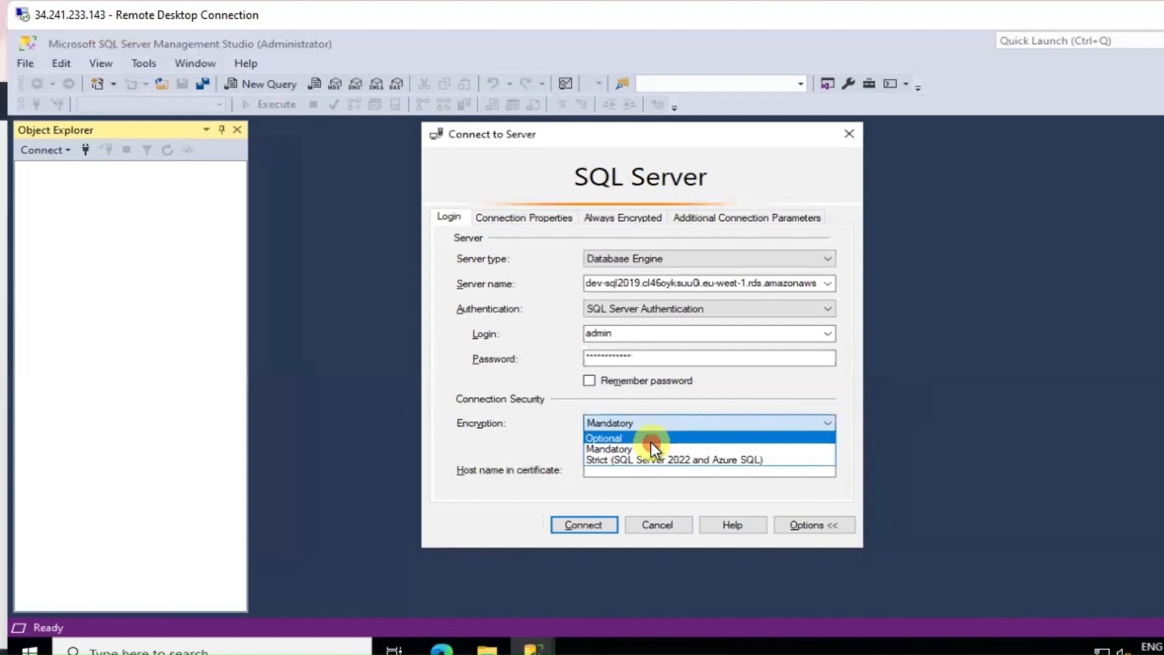
click(650, 441)
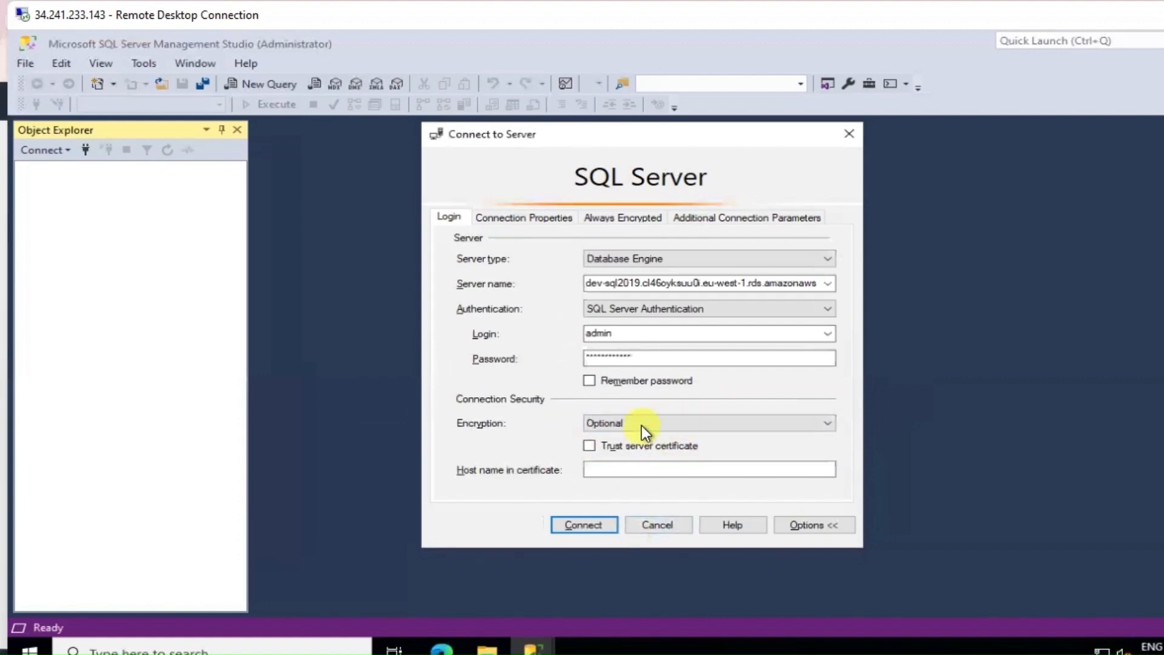
click(600, 529)
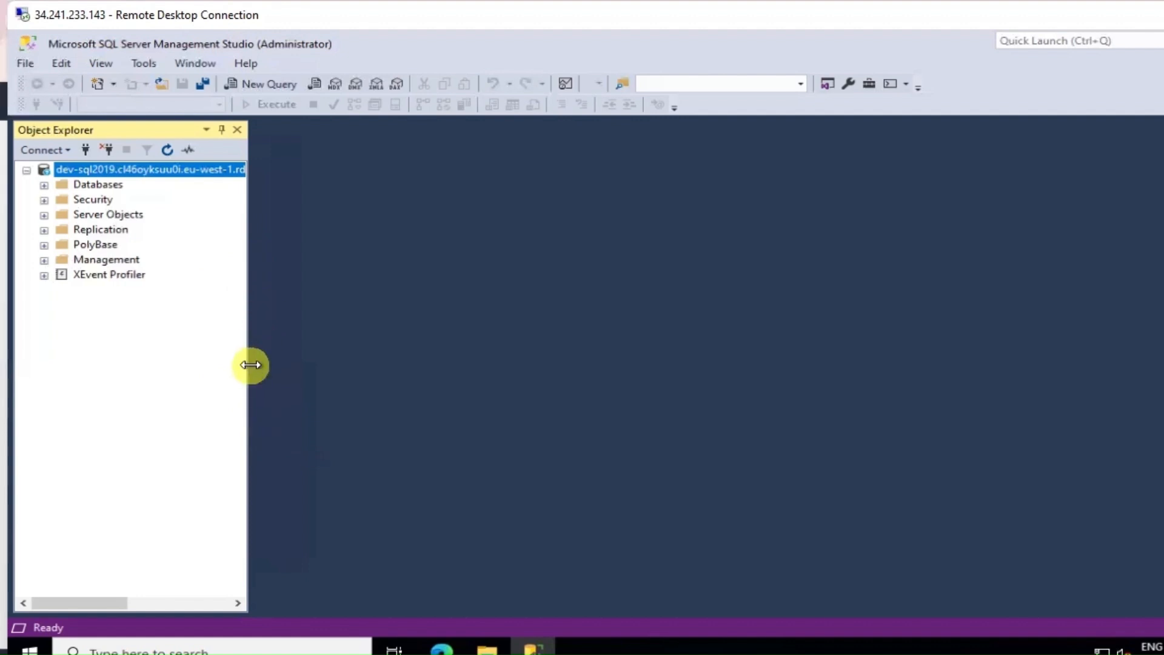
- Widen the Object Explorer enough to show the server's full endpoint name and maximize the Remote Desktop window
drag(251, 365, 463, 385)
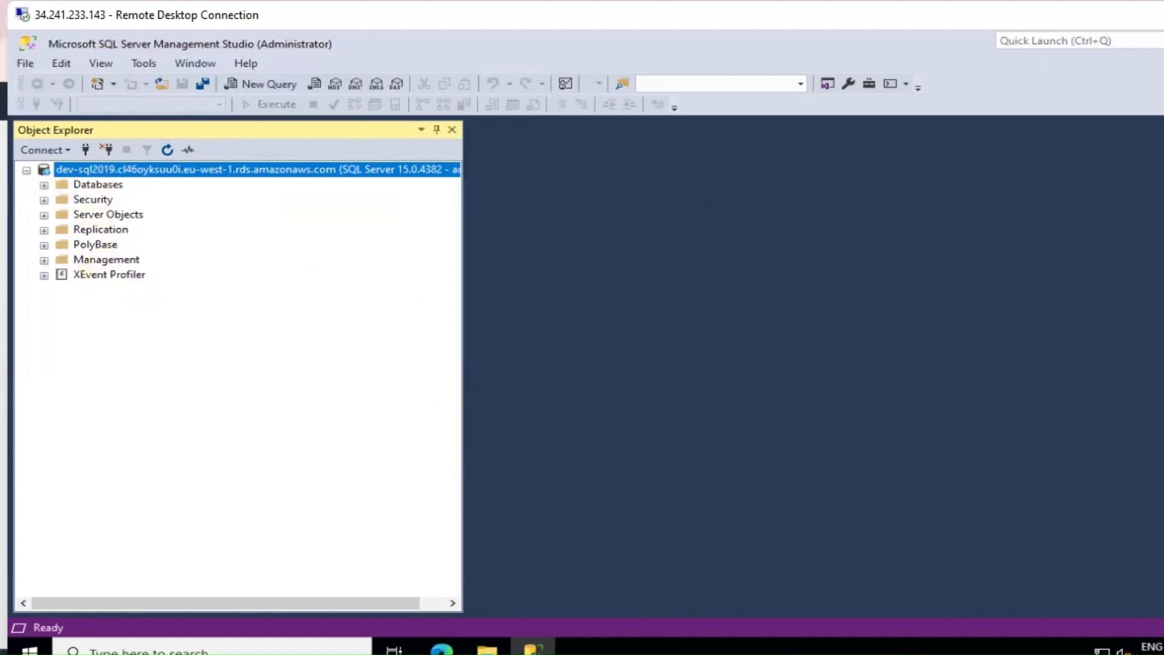
click(23, 13)
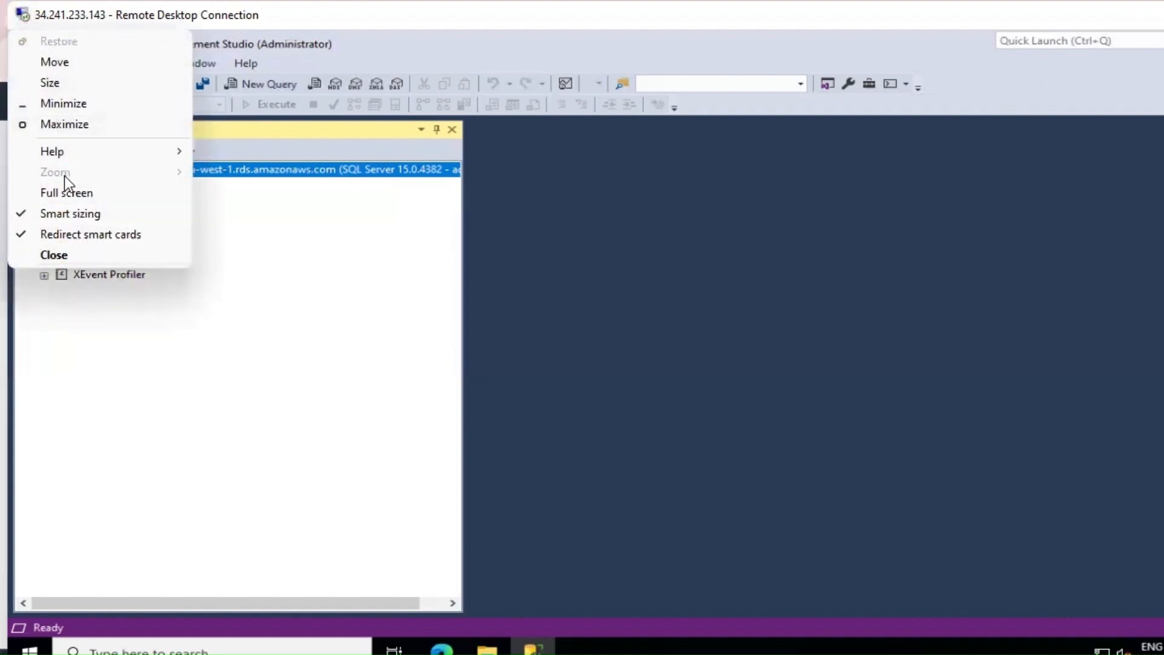
click(57, 122)
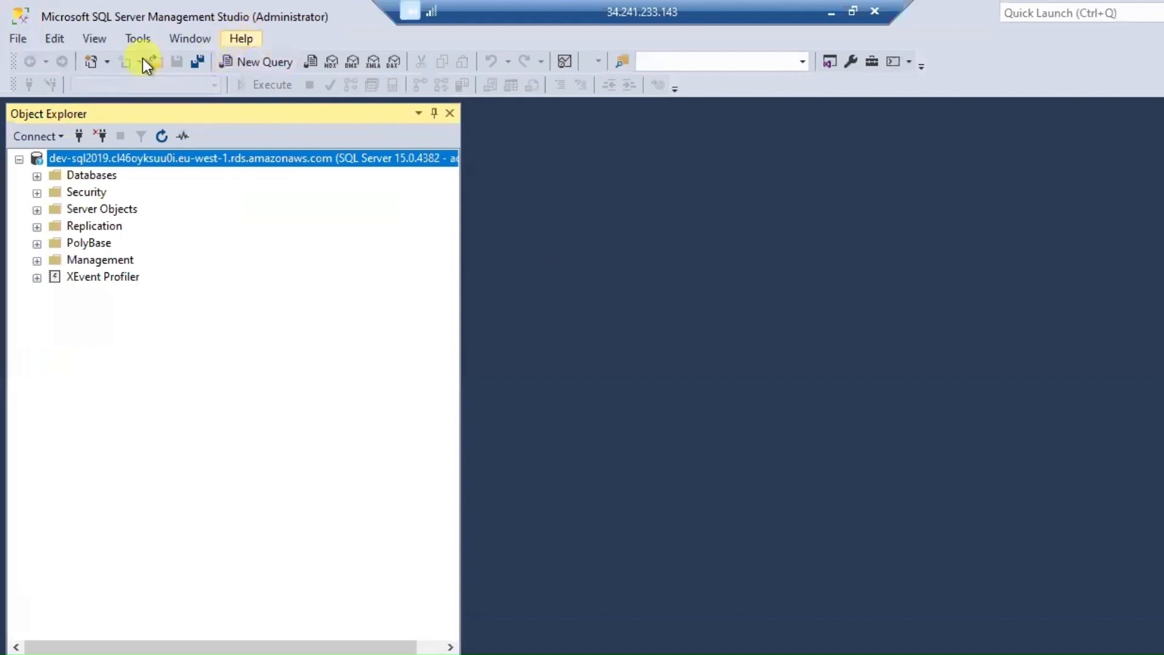
click(90, 38)
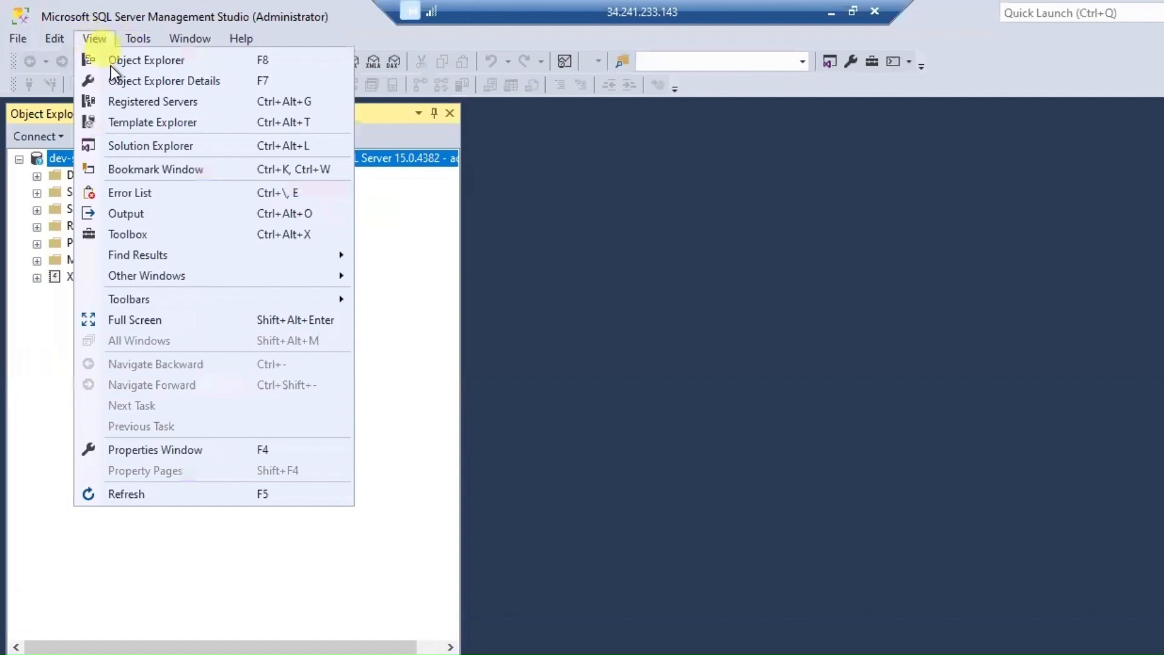
click(146, 320)
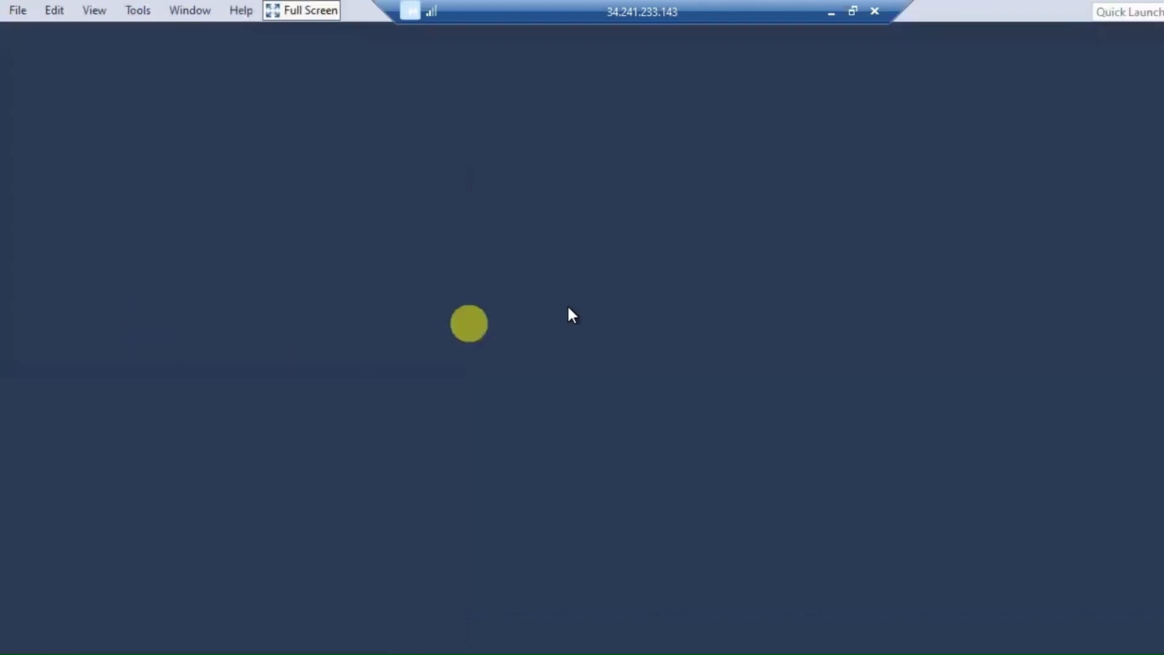
click(309, 11)
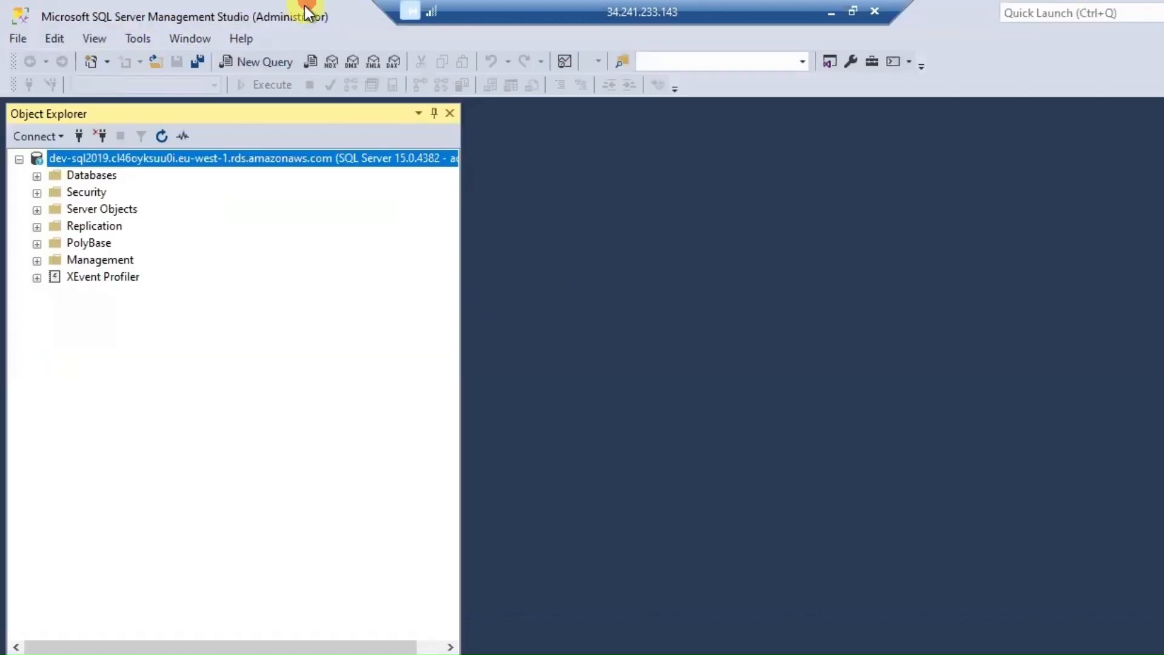
click(97, 40)
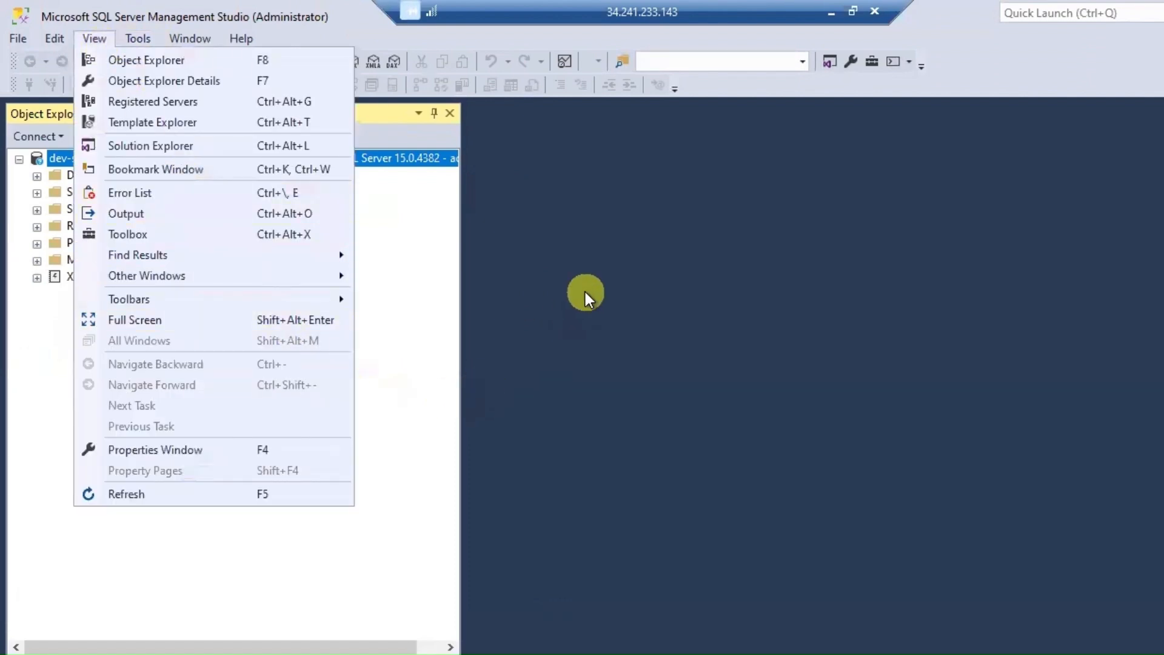
click(585, 295)
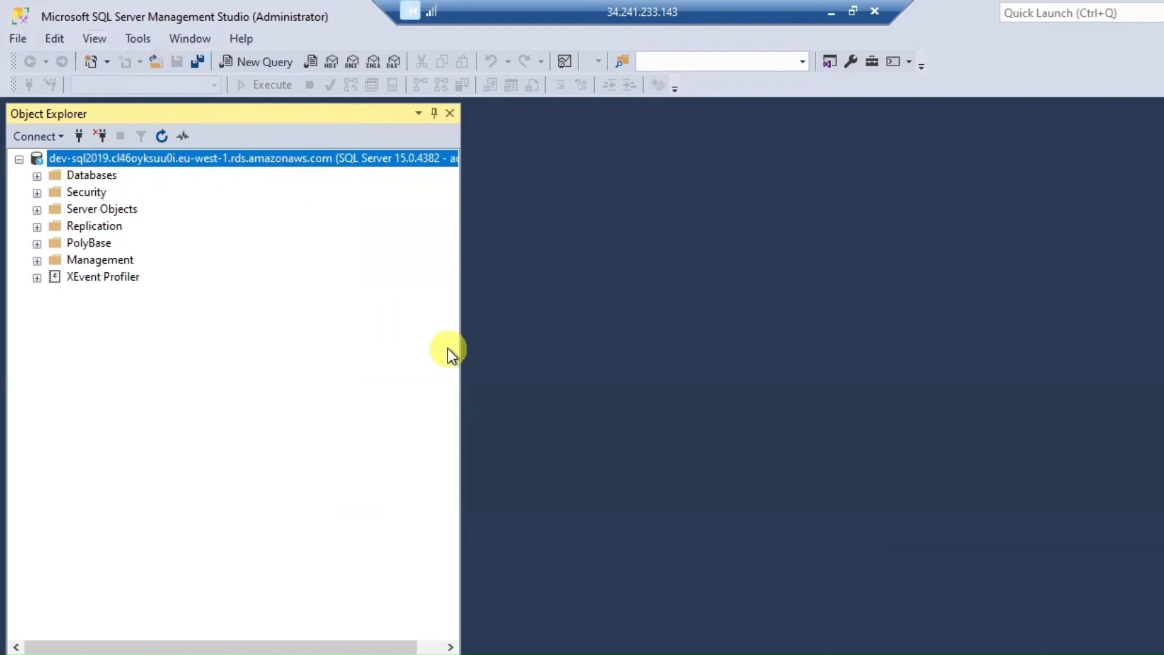
- Look through the connected server's Databases contents and its Security, Server Objects, Replication, PolyBase and XEvent Profiler nodes
click(95, 177)
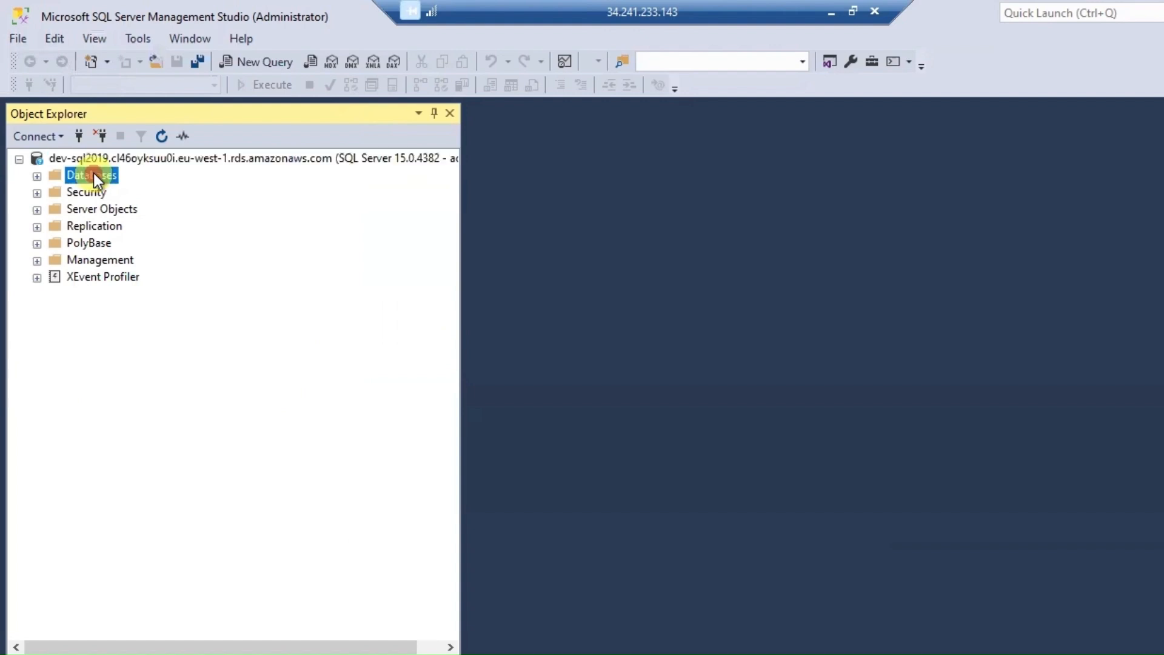
click(38, 177)
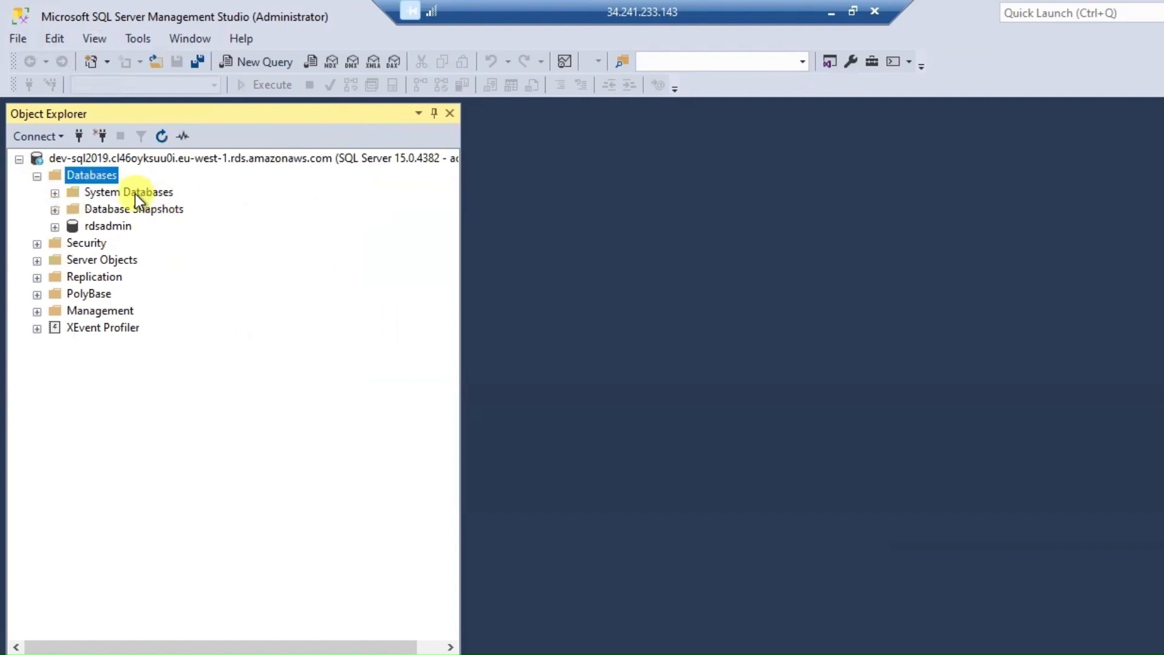
click(36, 177)
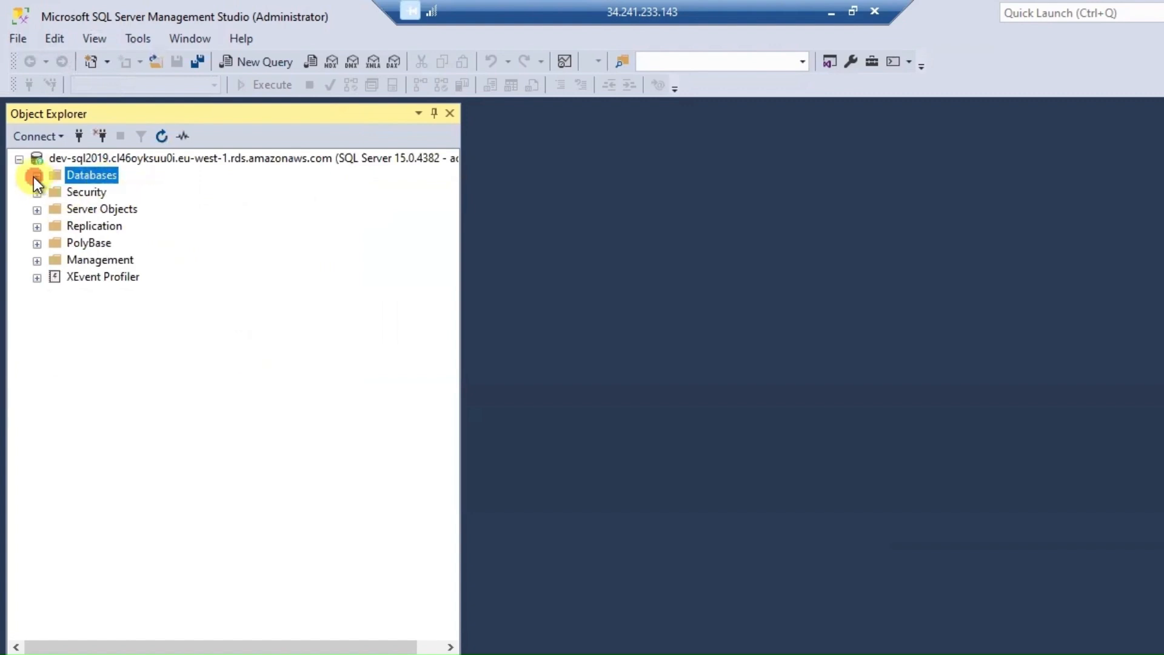
click(89, 193)
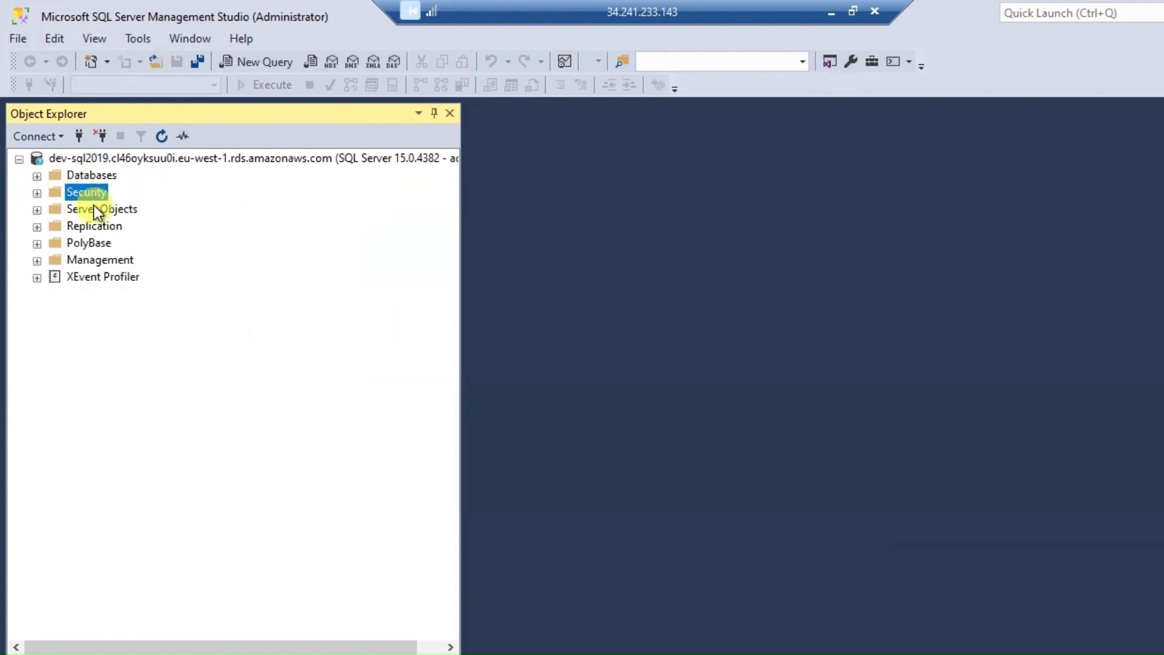
click(95, 208)
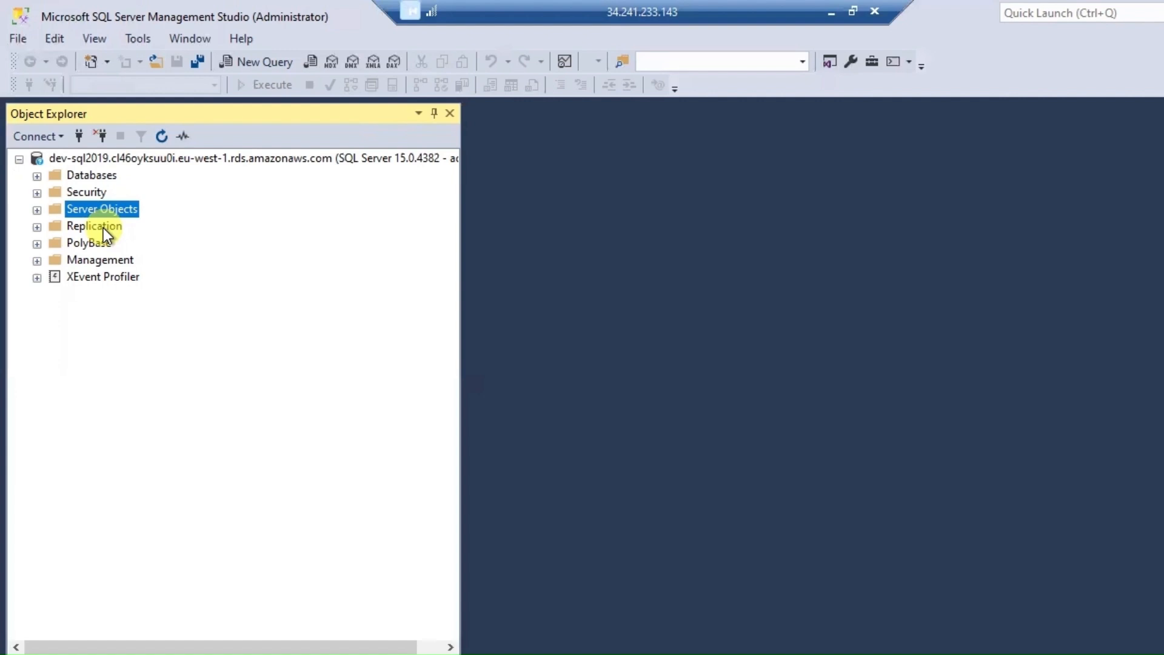
click(103, 228)
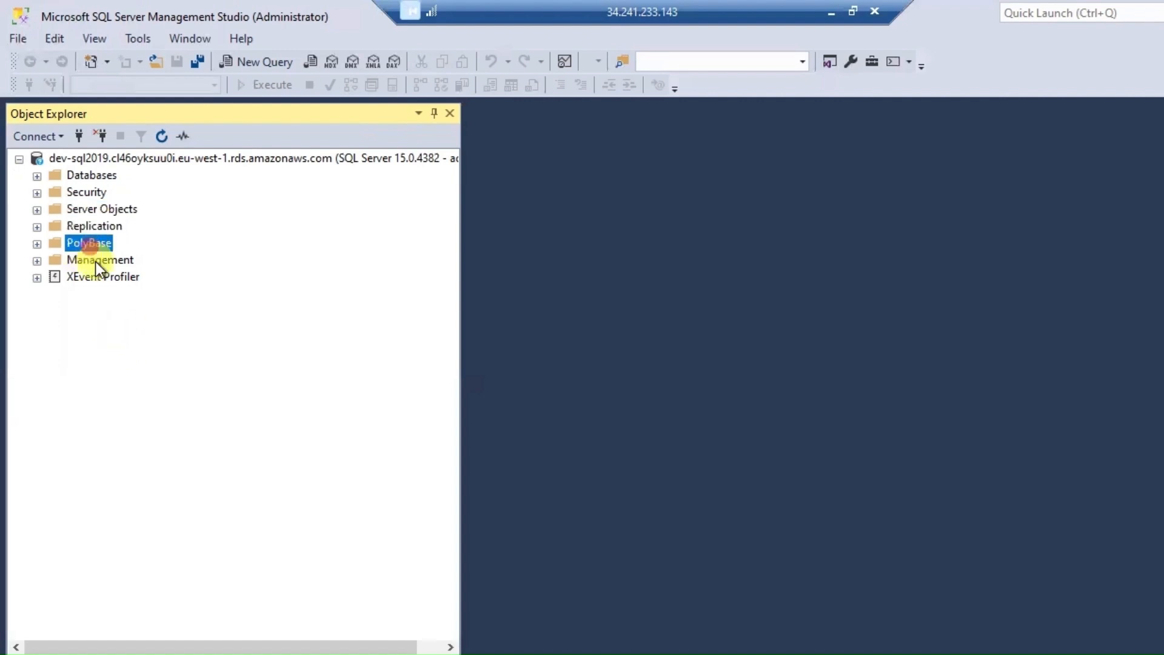
click(100, 278)
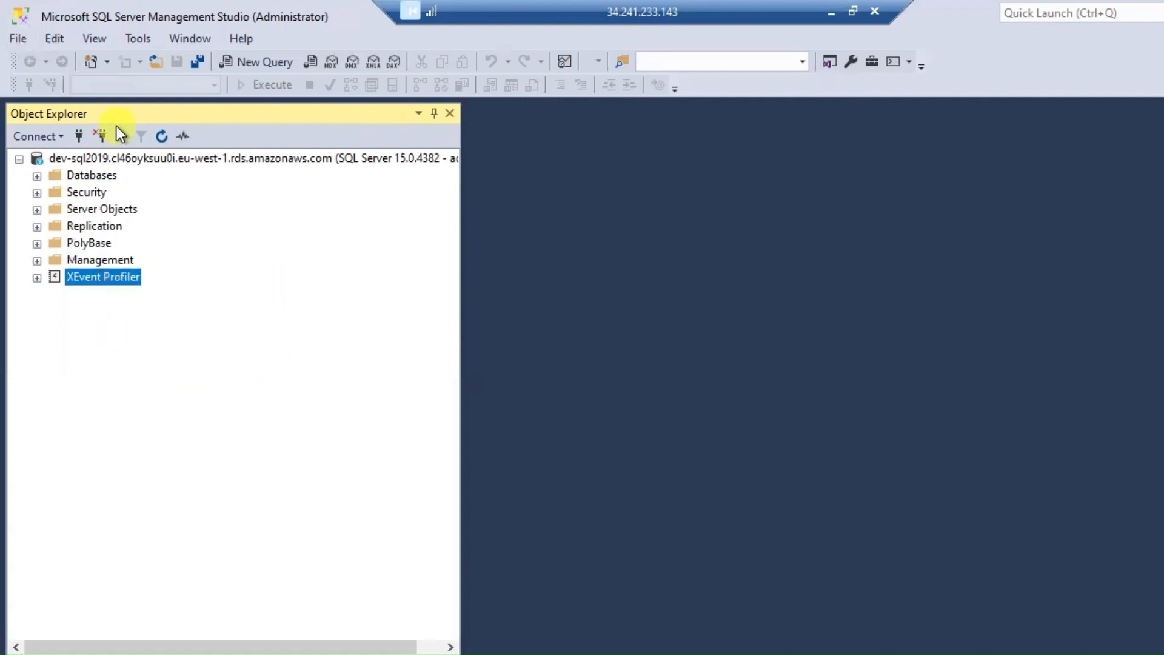
- Start a new database under the server's Databases folder and name it dev-service-DB
click(37, 176)
click(100, 174)
right_click(99, 174)
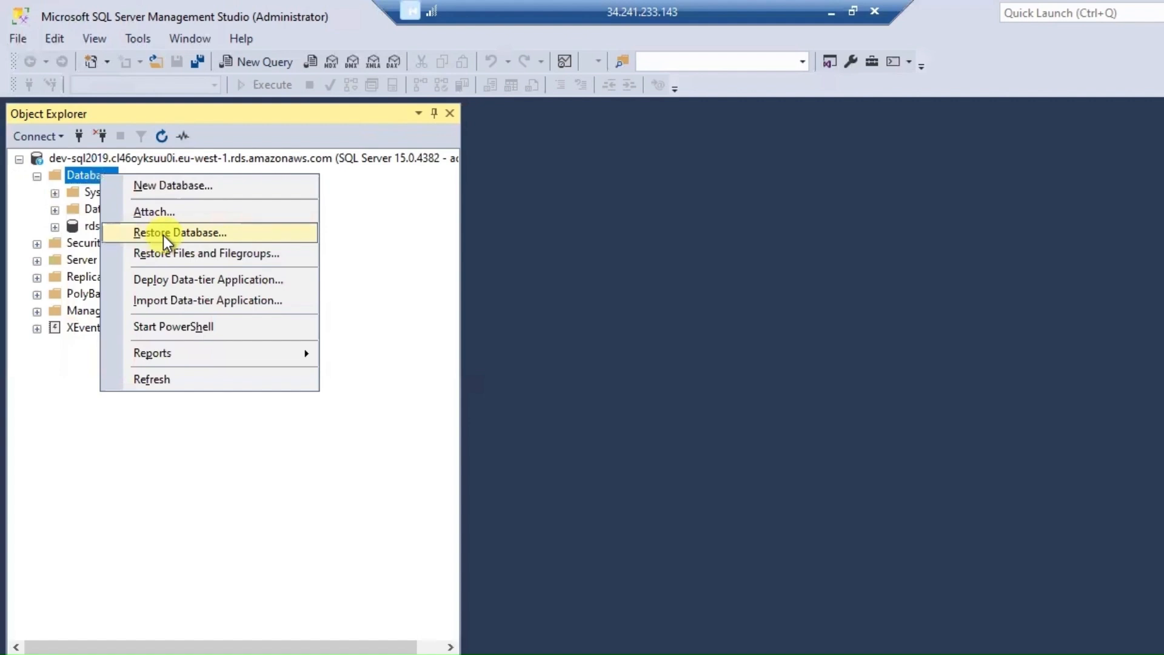
click(171, 188)
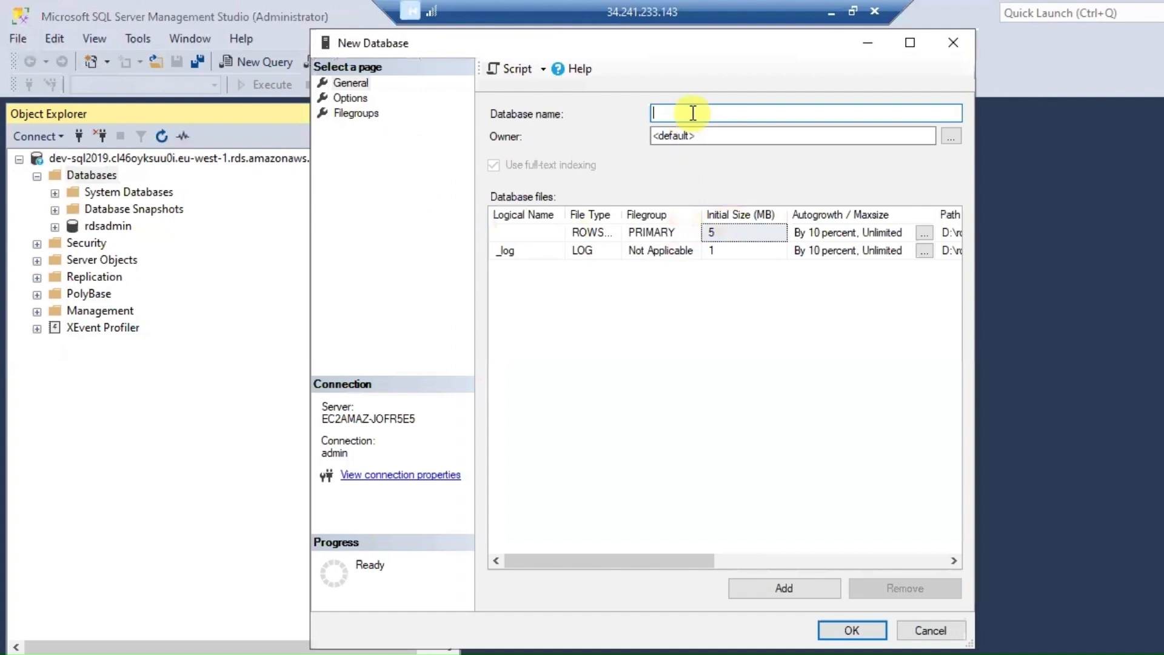
text(dev-servi)
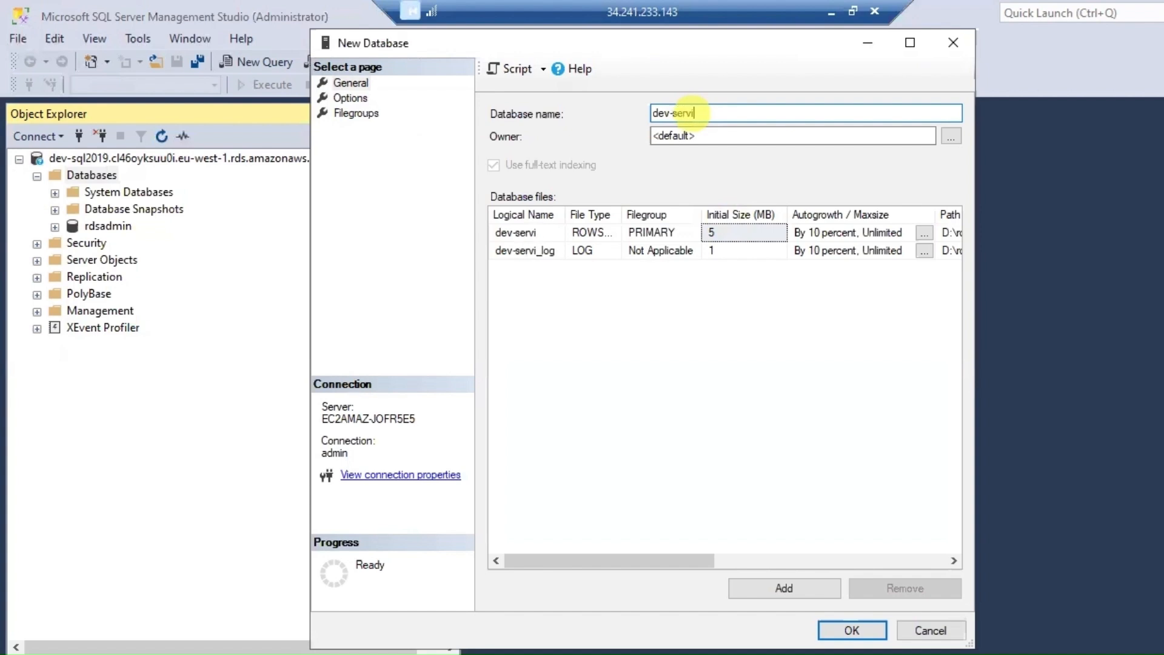
text(ce-DB)
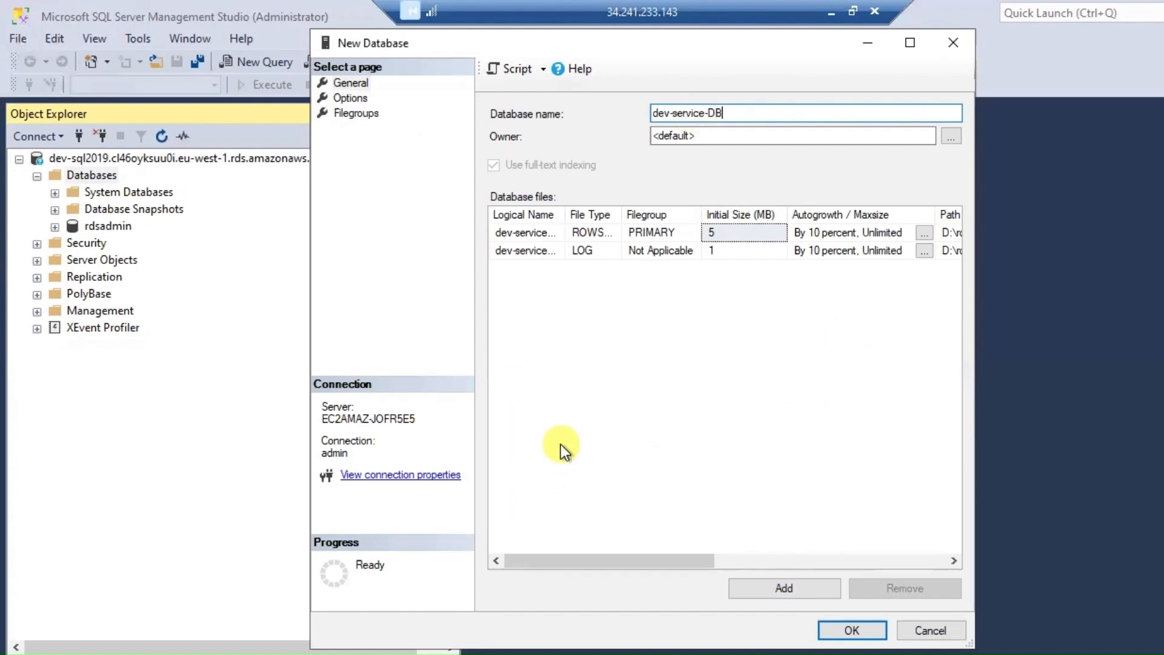
- Review the new database's Options and Filegroups settings and return to its General settings
click(356, 101)
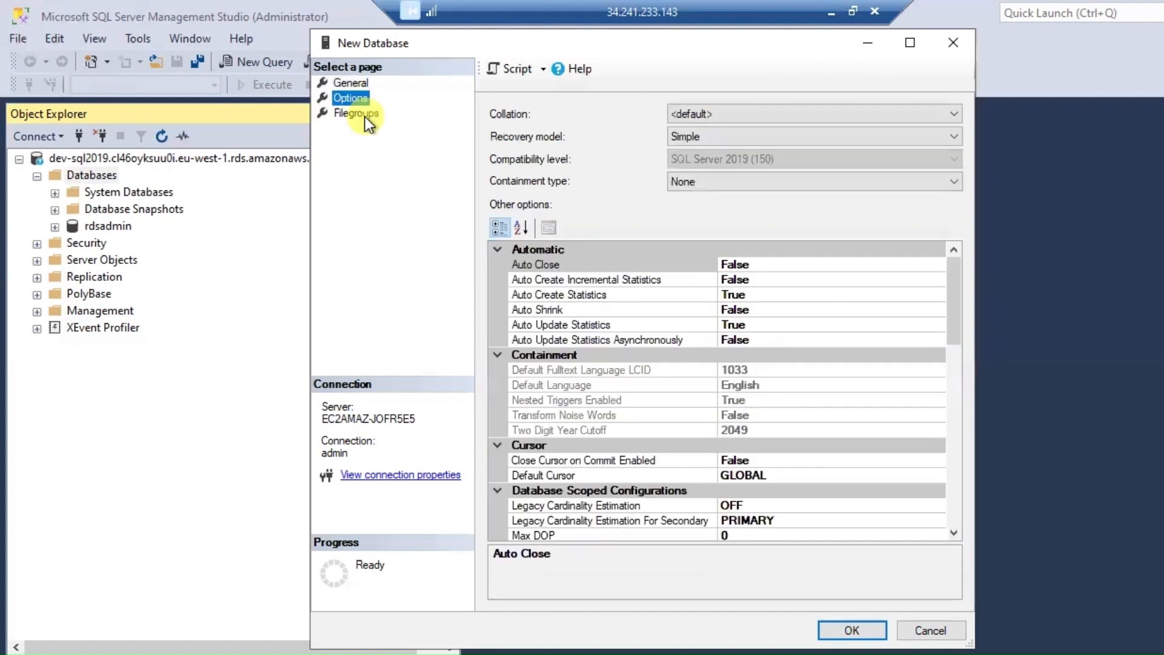
click(363, 114)
click(361, 89)
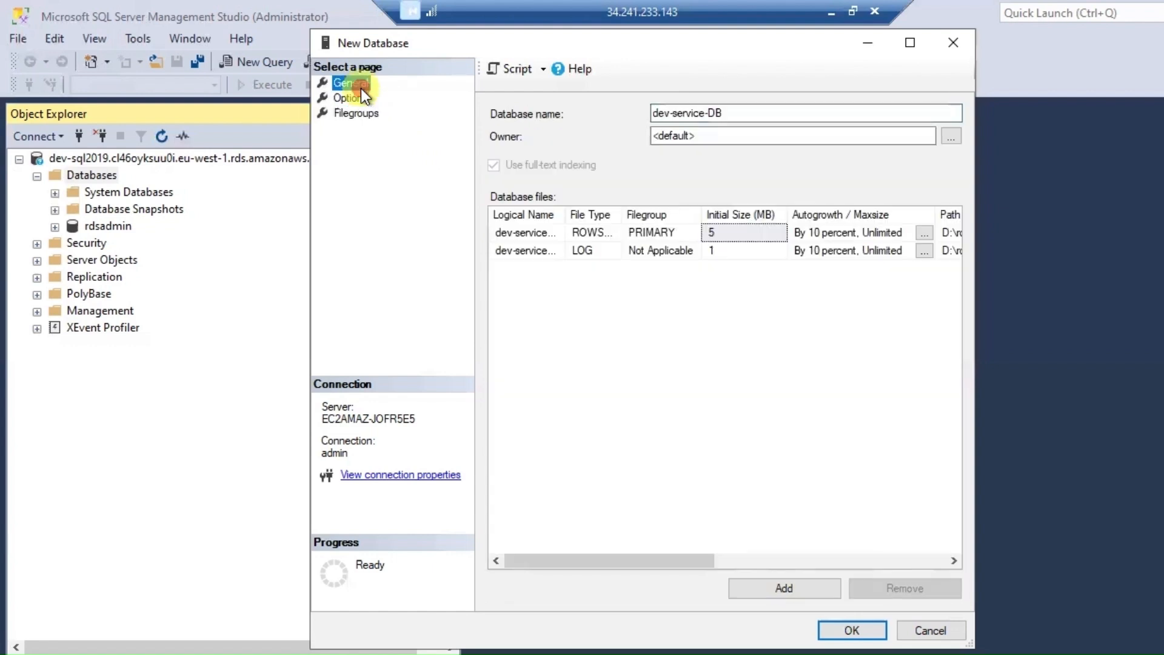
- Script the database creation to a new query window and move the New Database dialog away from the script
click(543, 70)
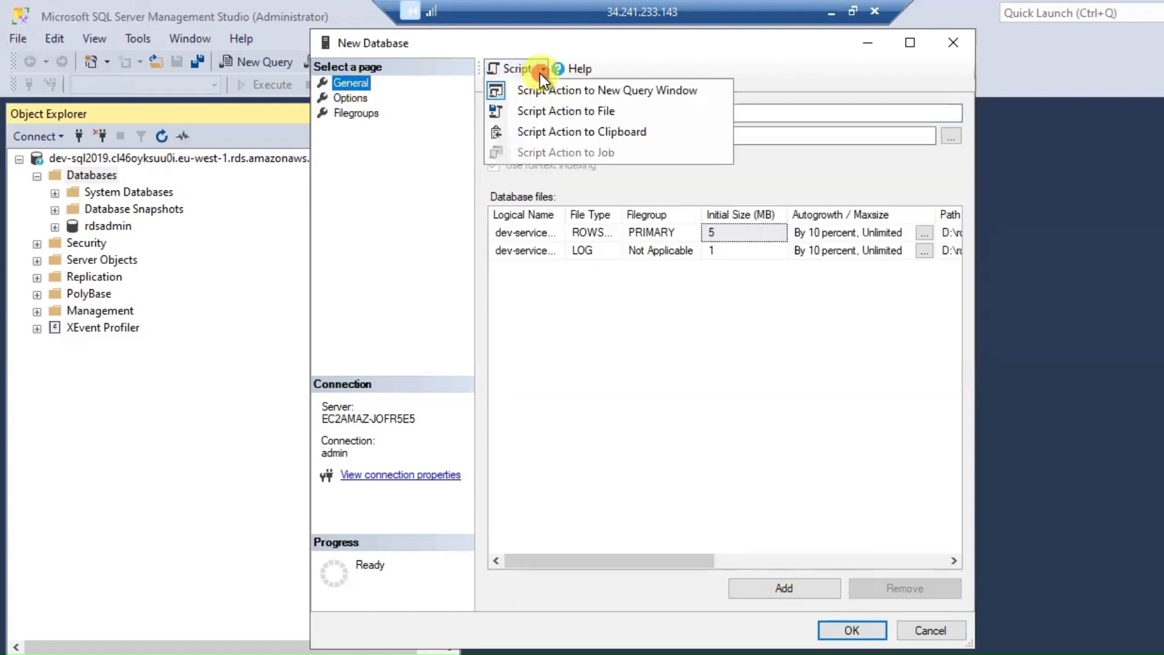
click(543, 70)
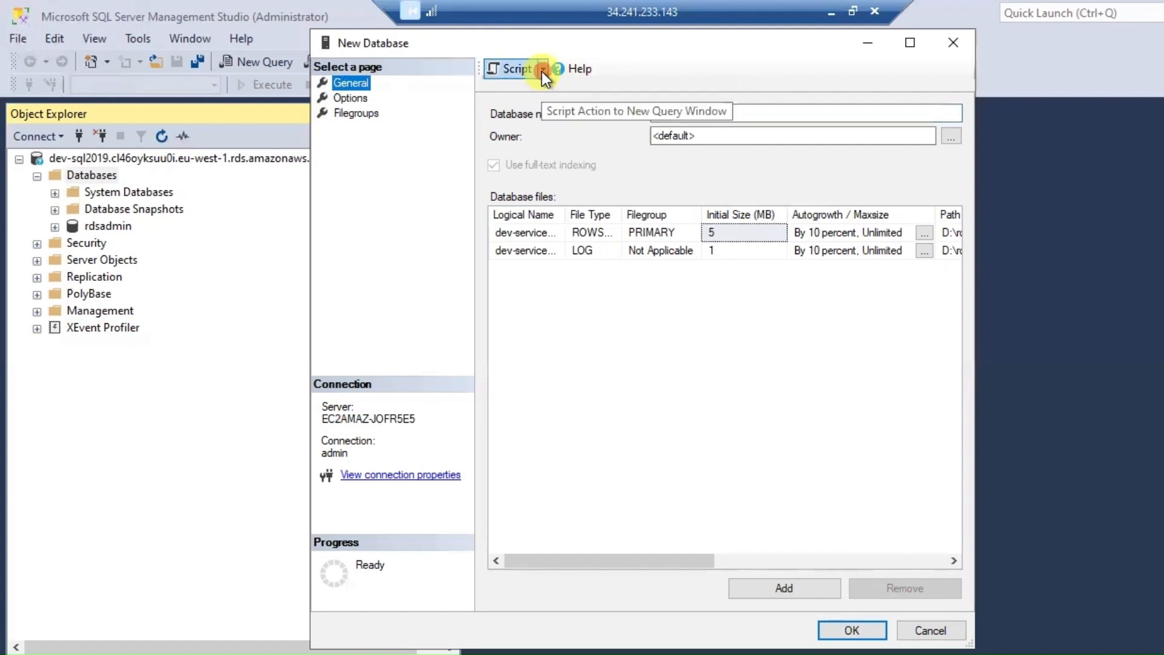
click(542, 71)
click(557, 88)
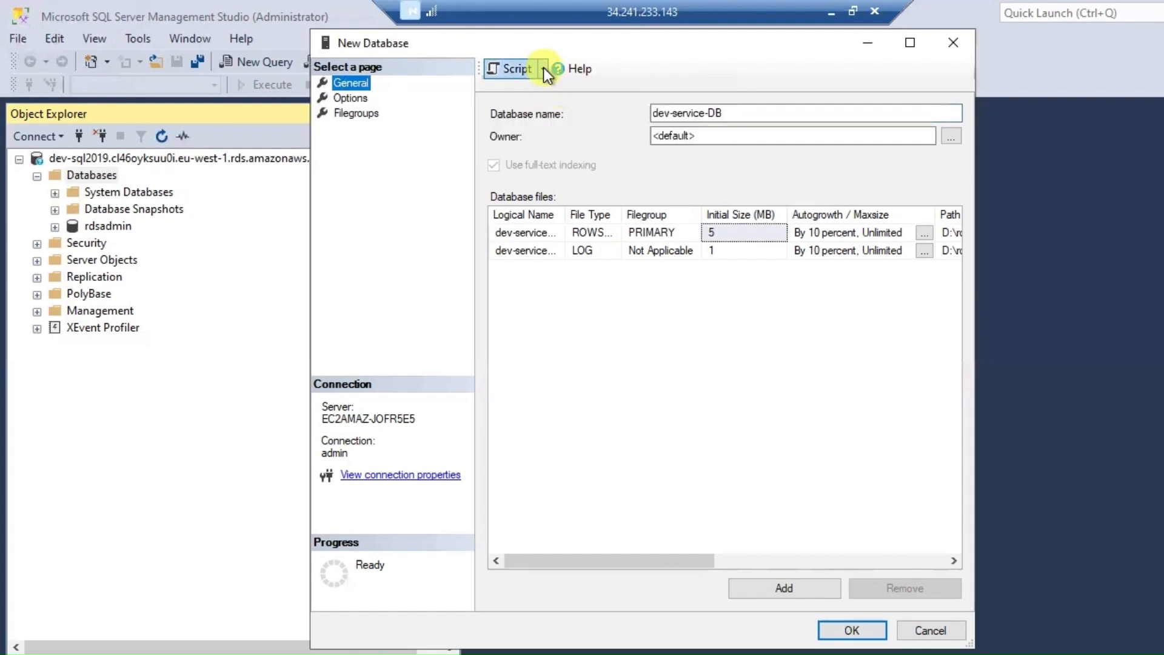
click(543, 67)
click(575, 89)
click(541, 70)
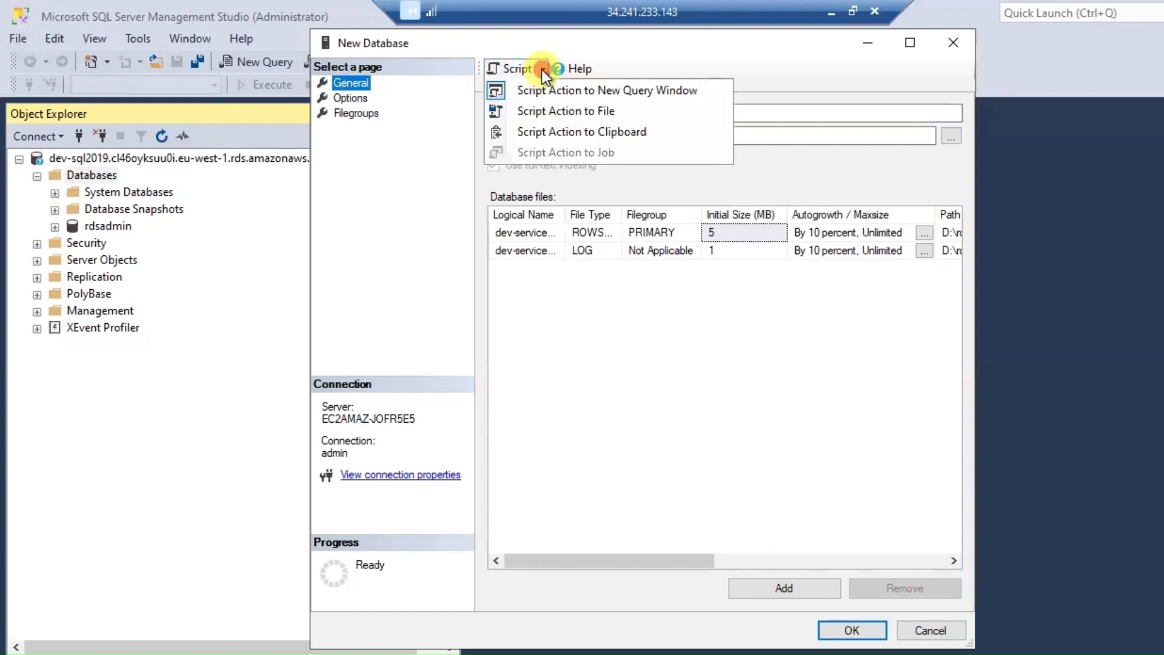
click(569, 89)
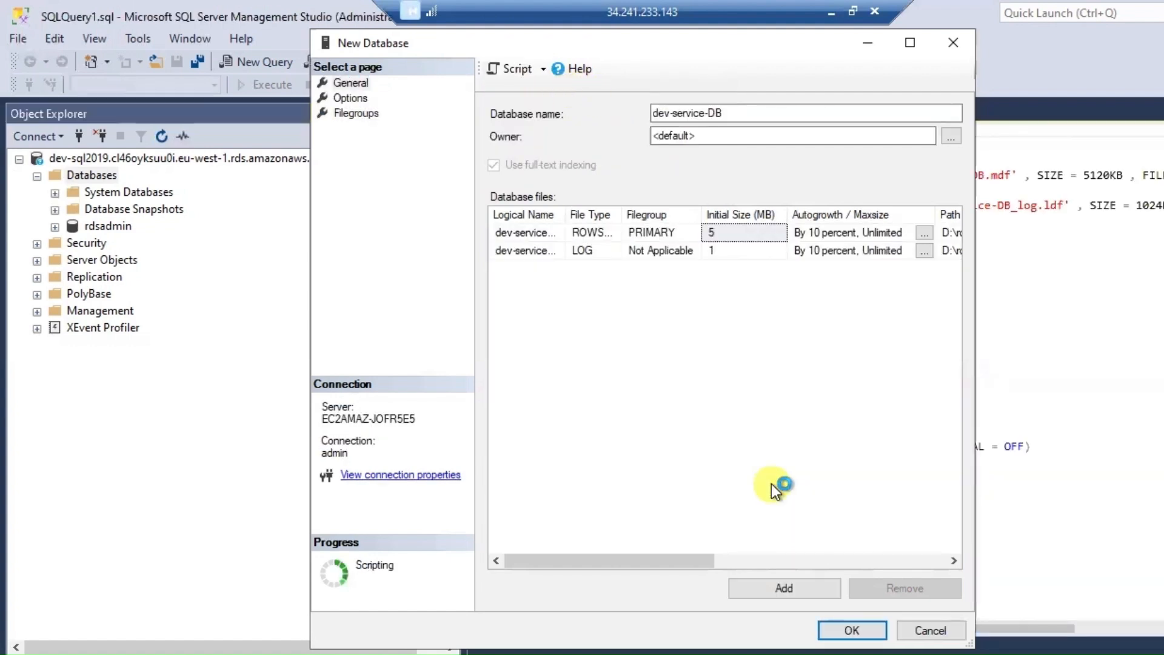
drag(821, 45, 296, 290)
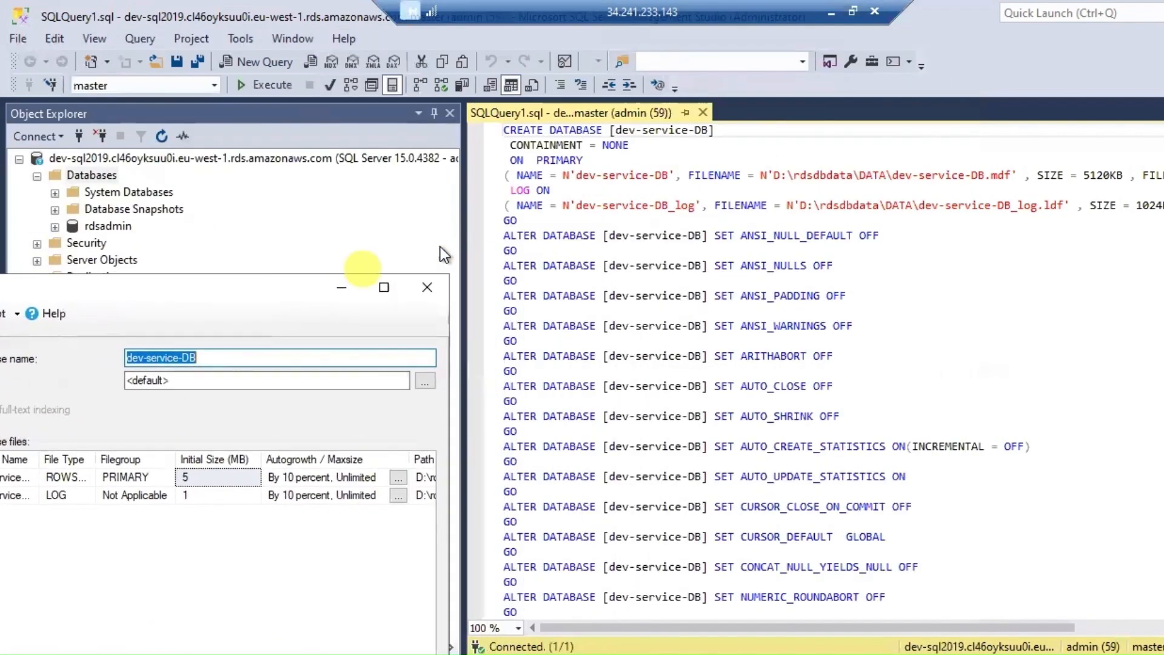
- Read through the generated CREATE DATABASE script for dev-service-DB from beginning to end
double_click(651, 131)
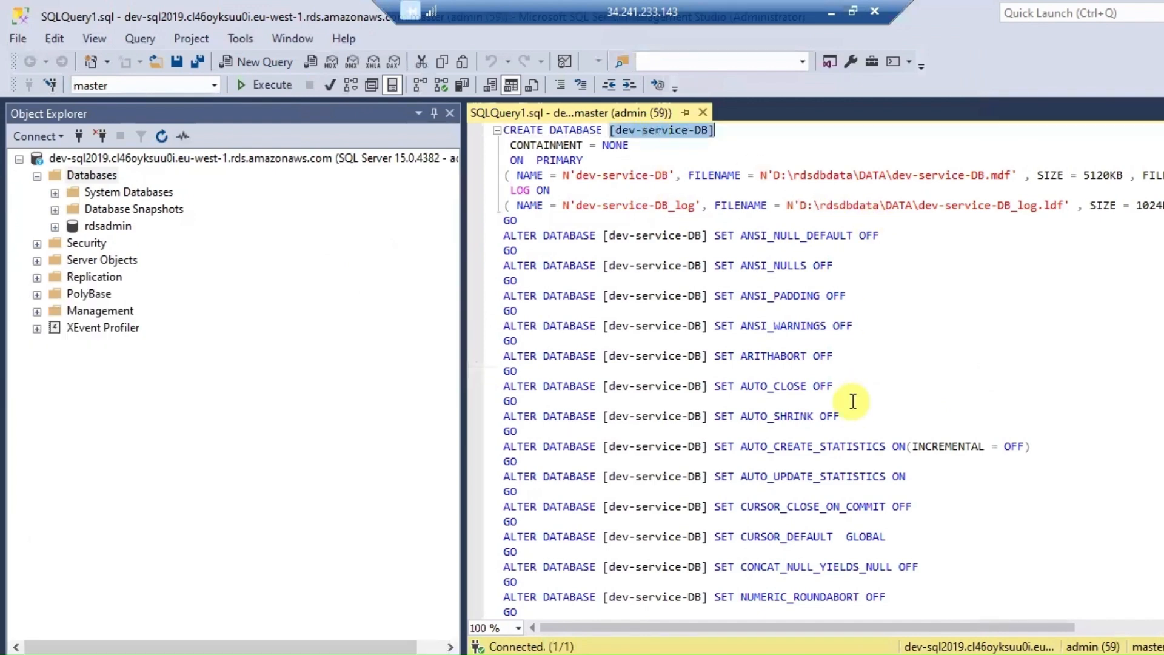
scroll(853, 400, down, 13)
scroll(853, 395, down, 5)
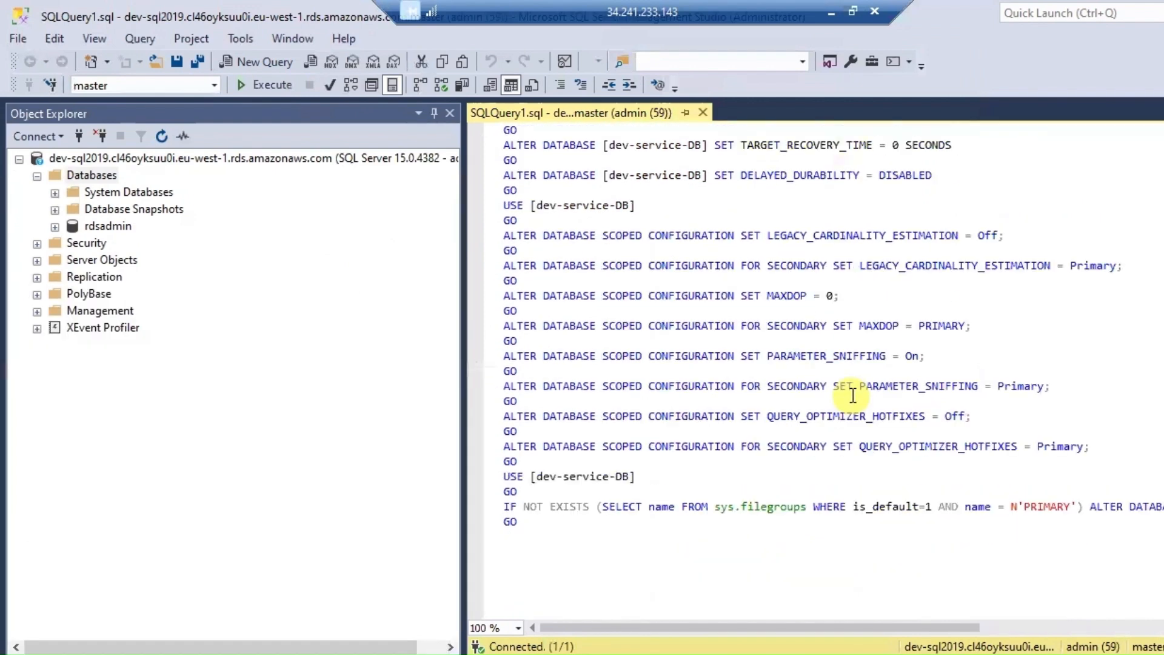
scroll(827, 468, up, 18)
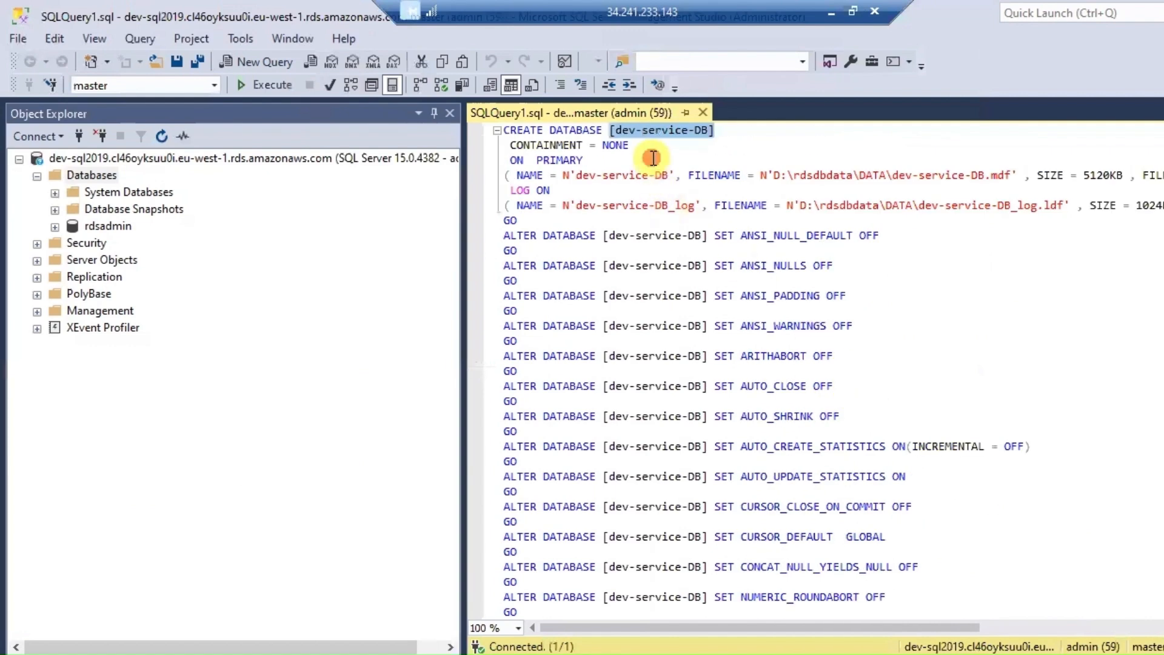
- Execute the whole dev-service-DB creation script, refresh the Databases folder and select the new database
click(652, 159)
key(ctrl+a)
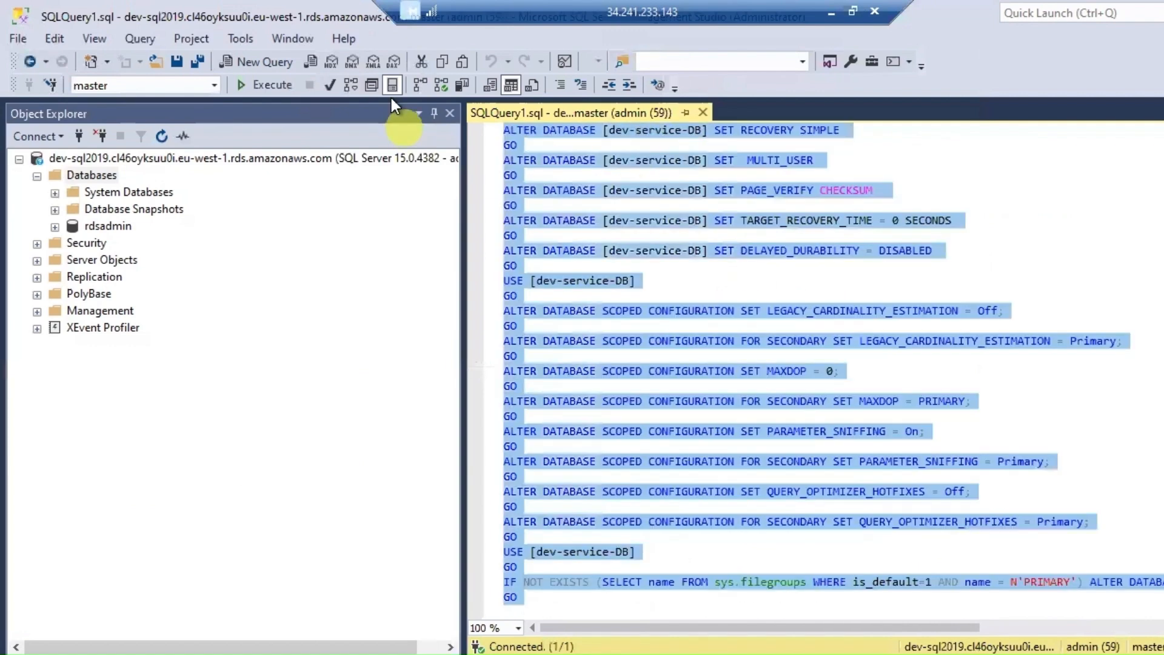
click(268, 85)
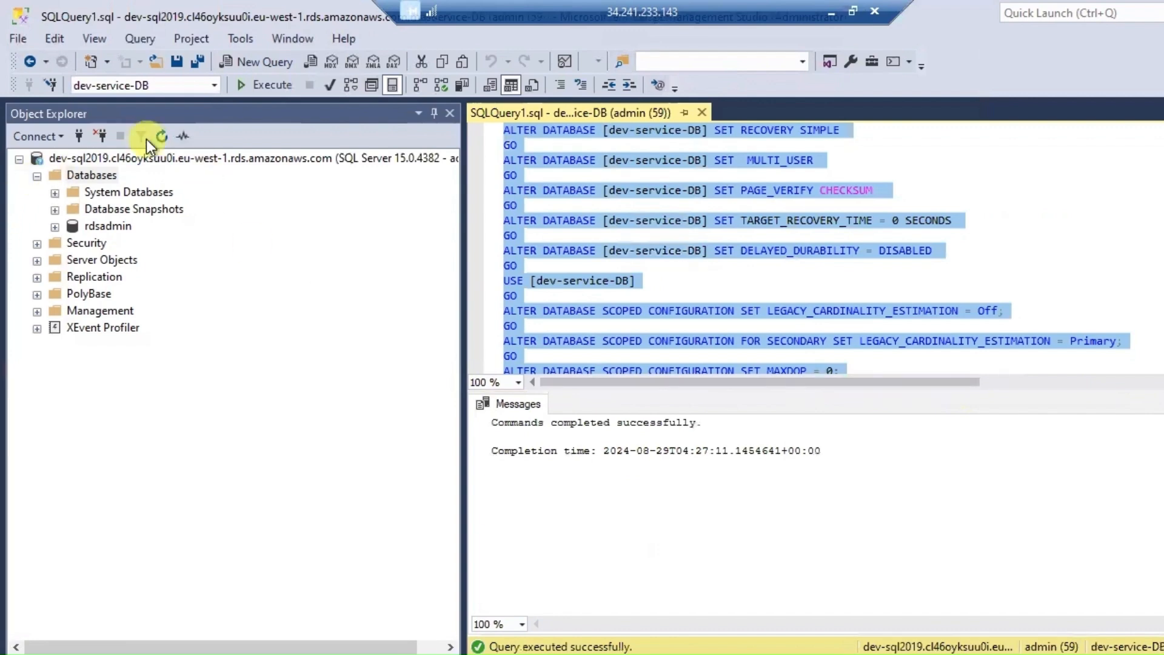
click(161, 136)
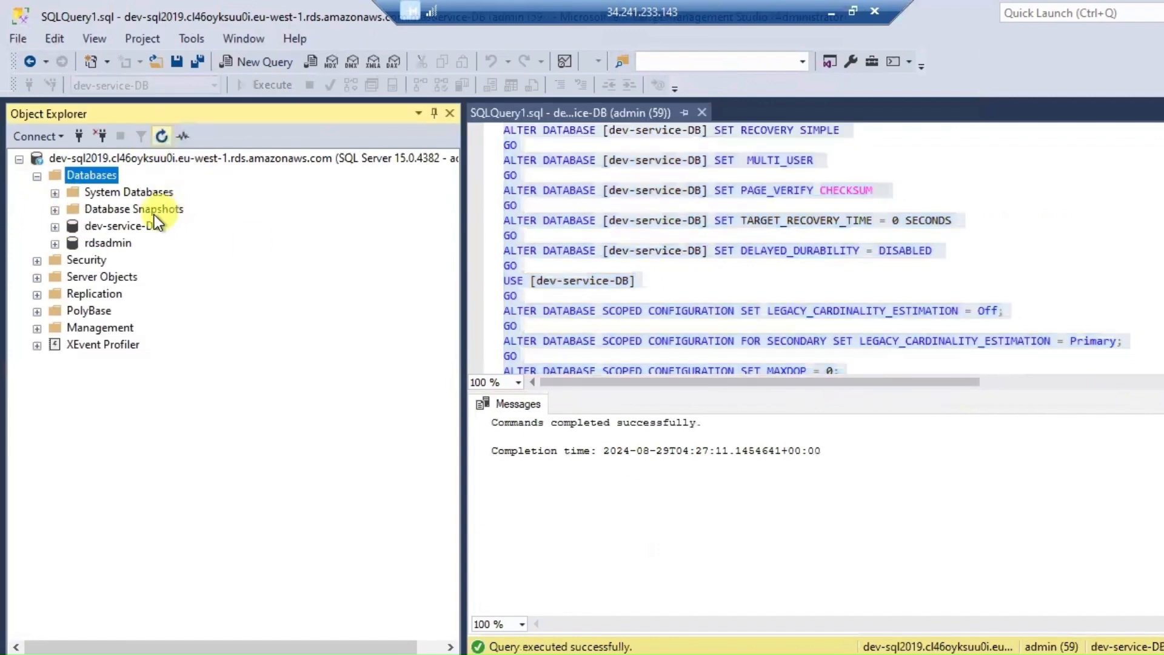
click(124, 227)
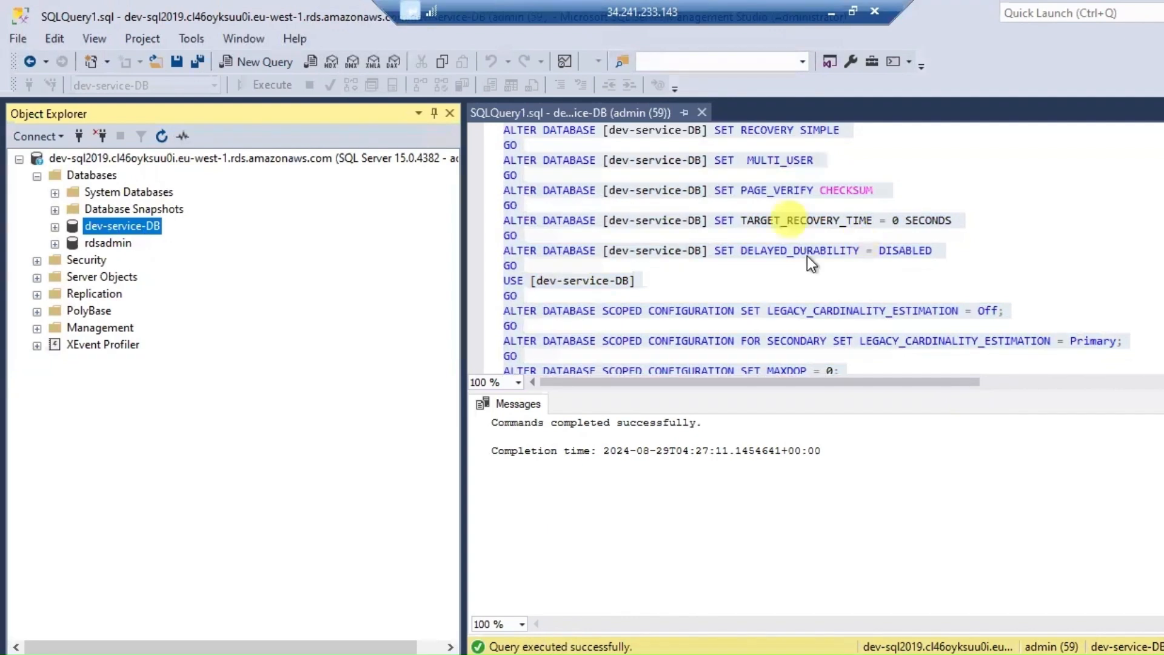
- Return to the beginning of the creation script and expand the server's Security folder and its Logins
scroll(807, 254, up, 13)
scroll(807, 255, up, 4)
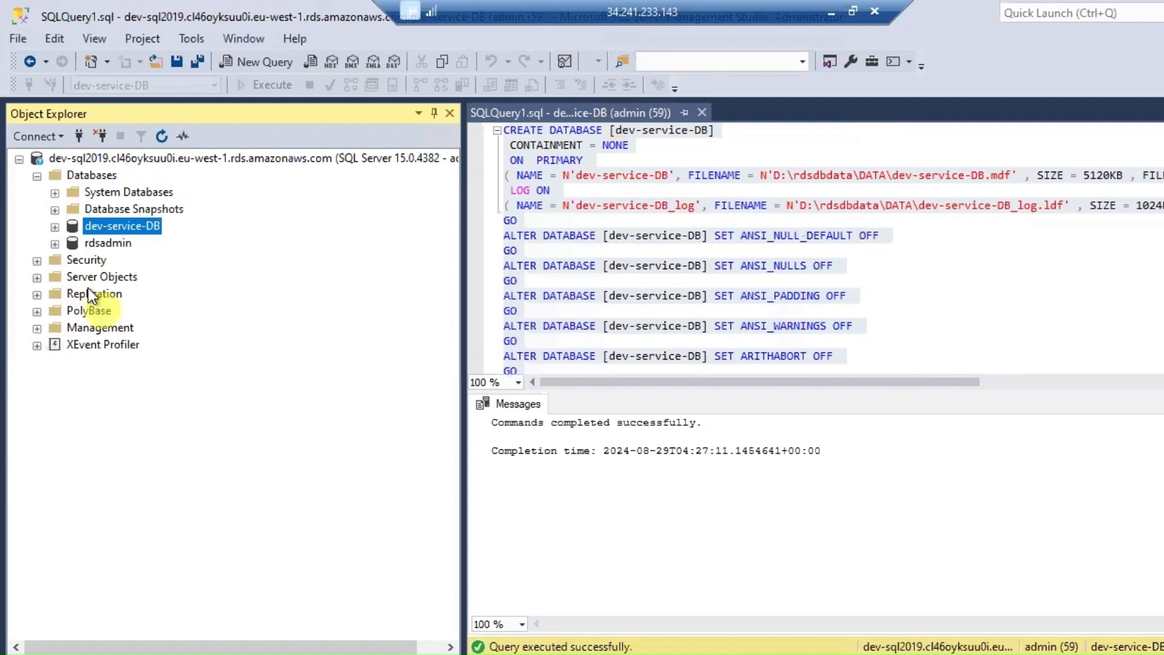
click(37, 260)
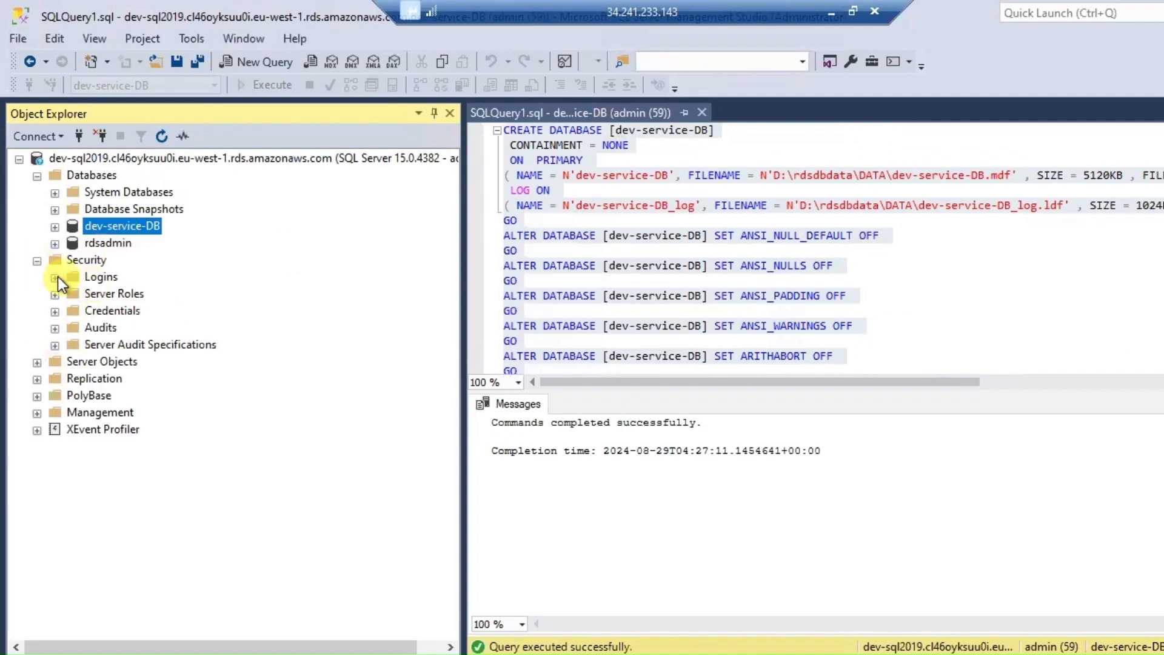
click(55, 277)
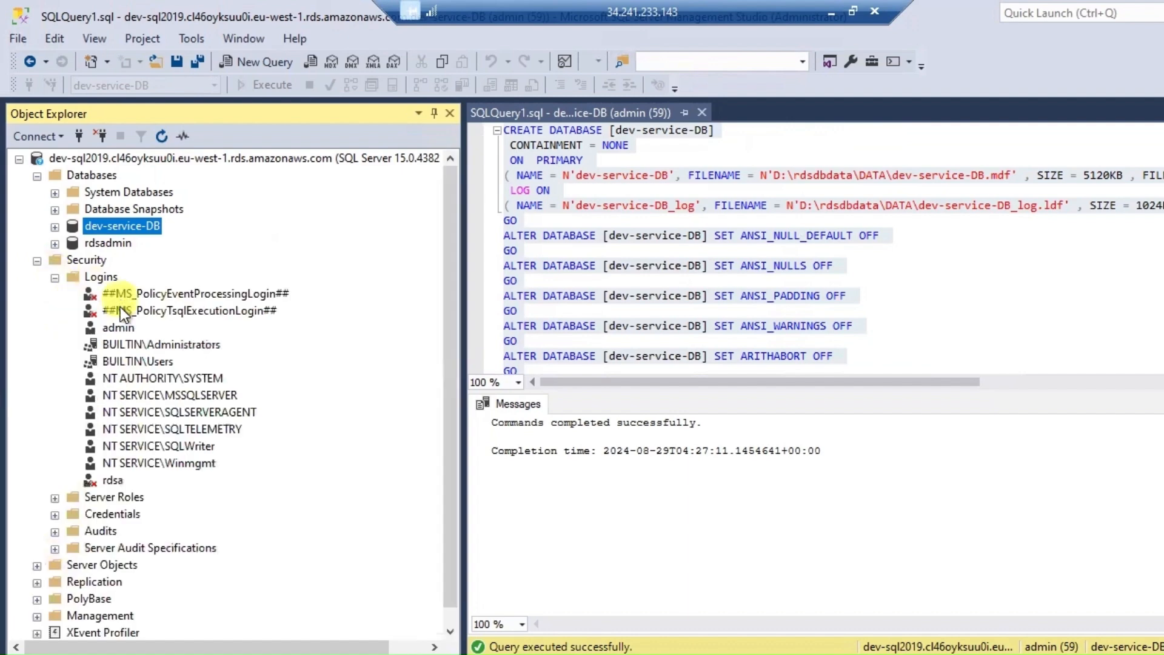
click(92, 259)
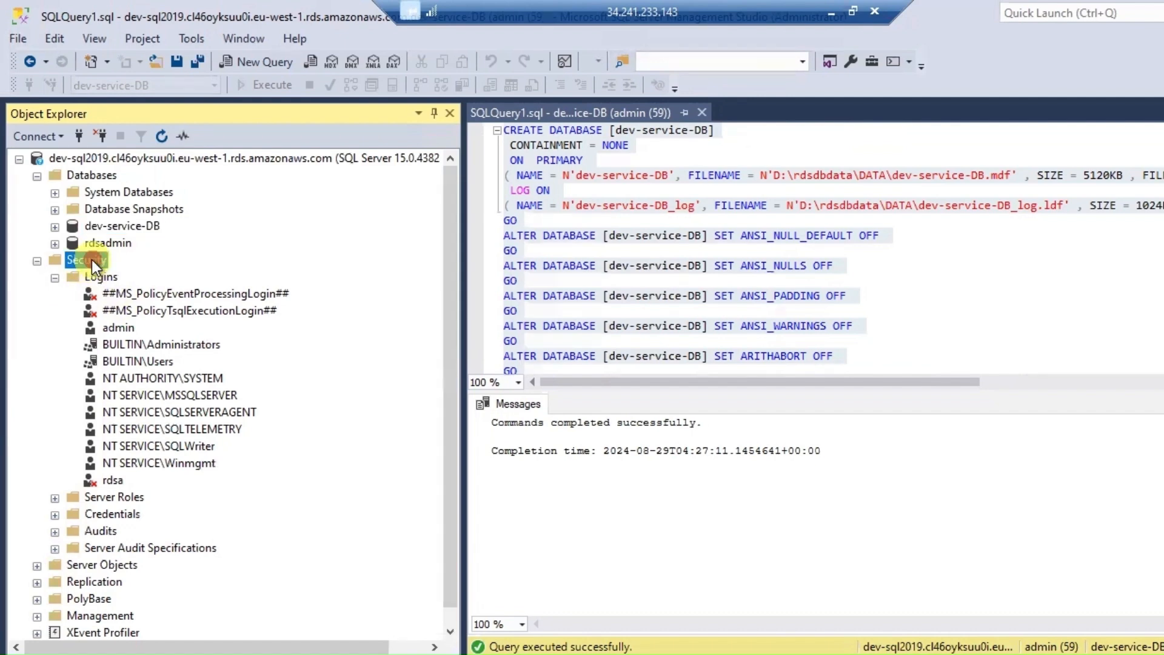
right_click(92, 259)
mouse_move(145, 273)
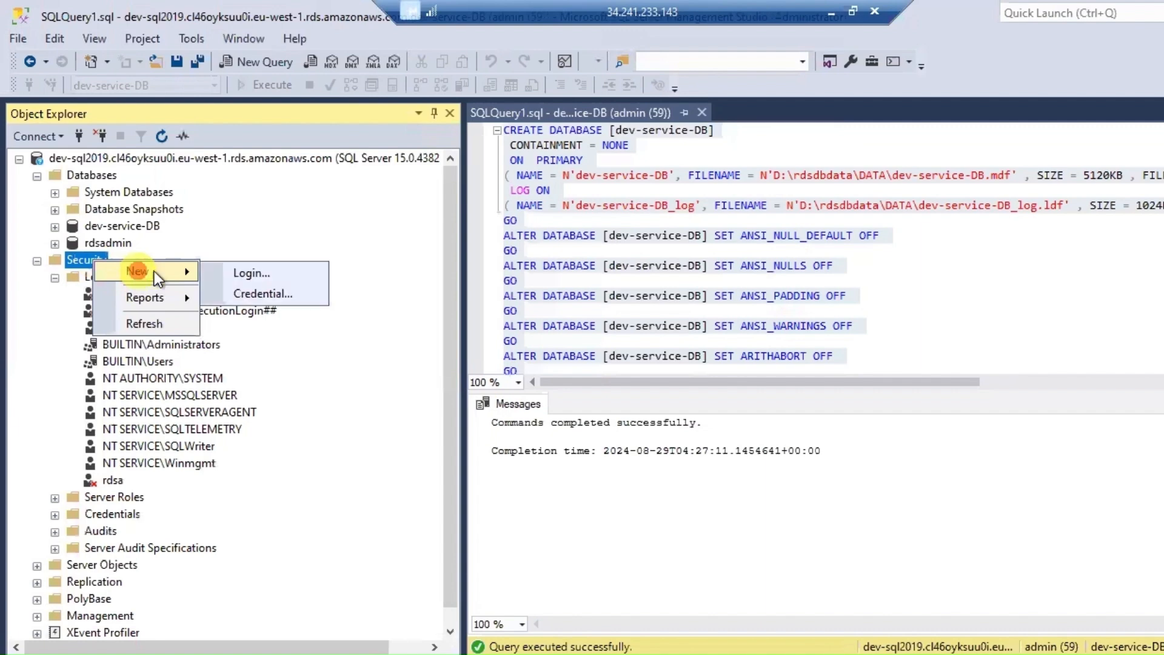
click(260, 273)
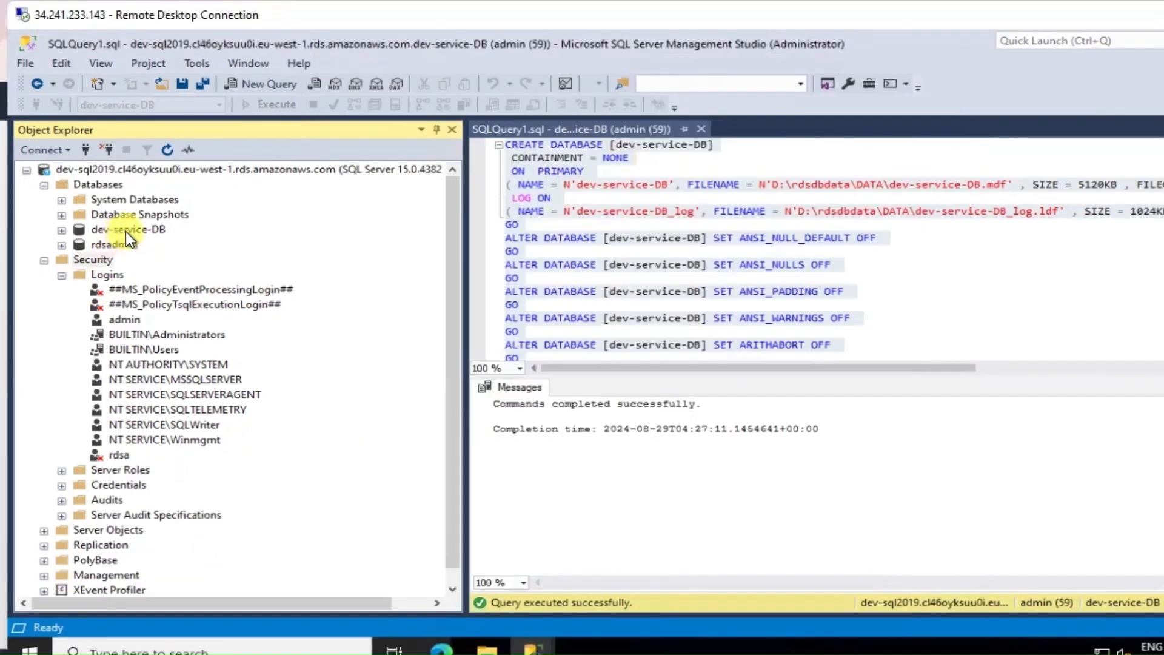
- Expand dev-service-DB, open a new query against it and begin a CREATE statement
click(125, 231)
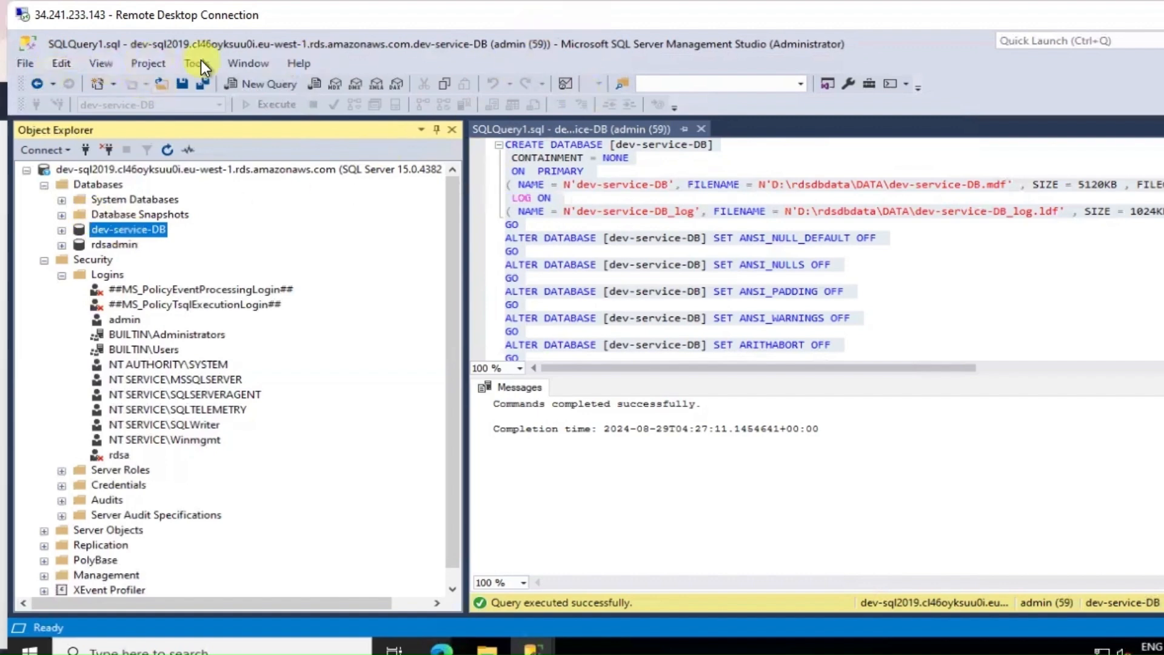
right_click(664, 130)
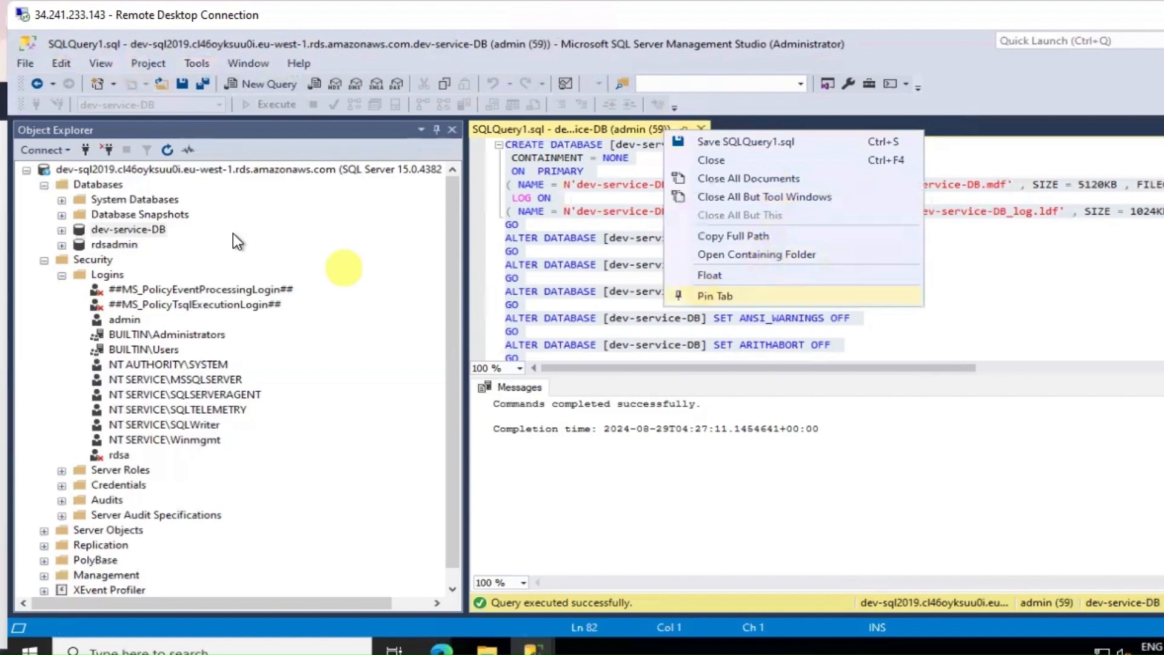
double_click(133, 227)
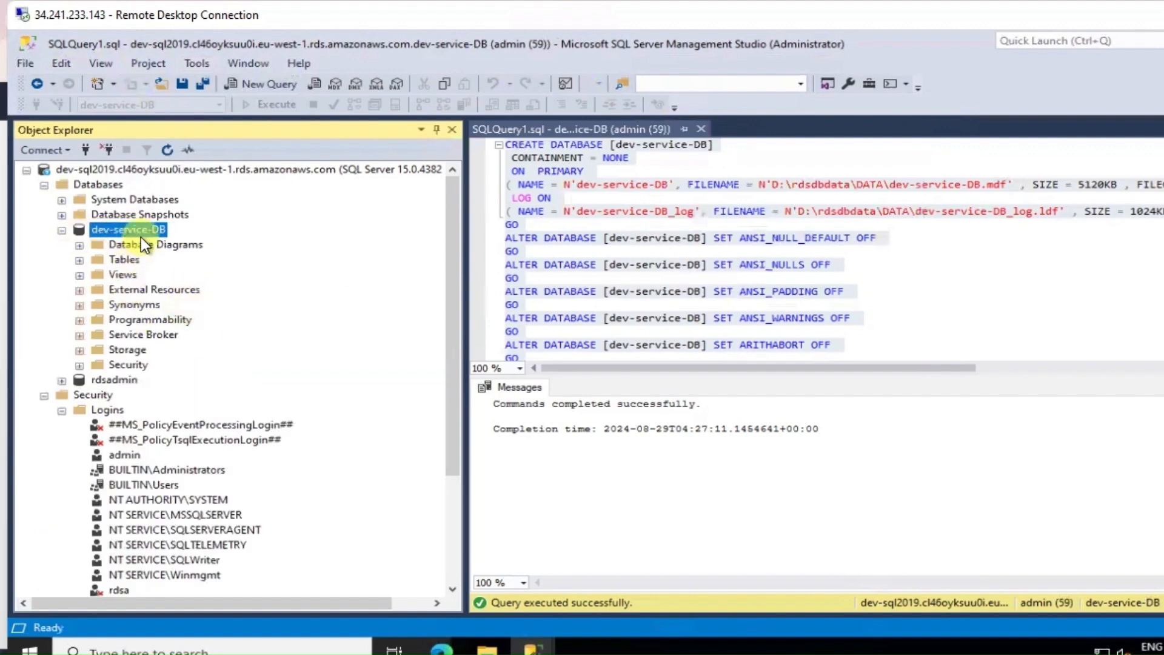
right_click(147, 224)
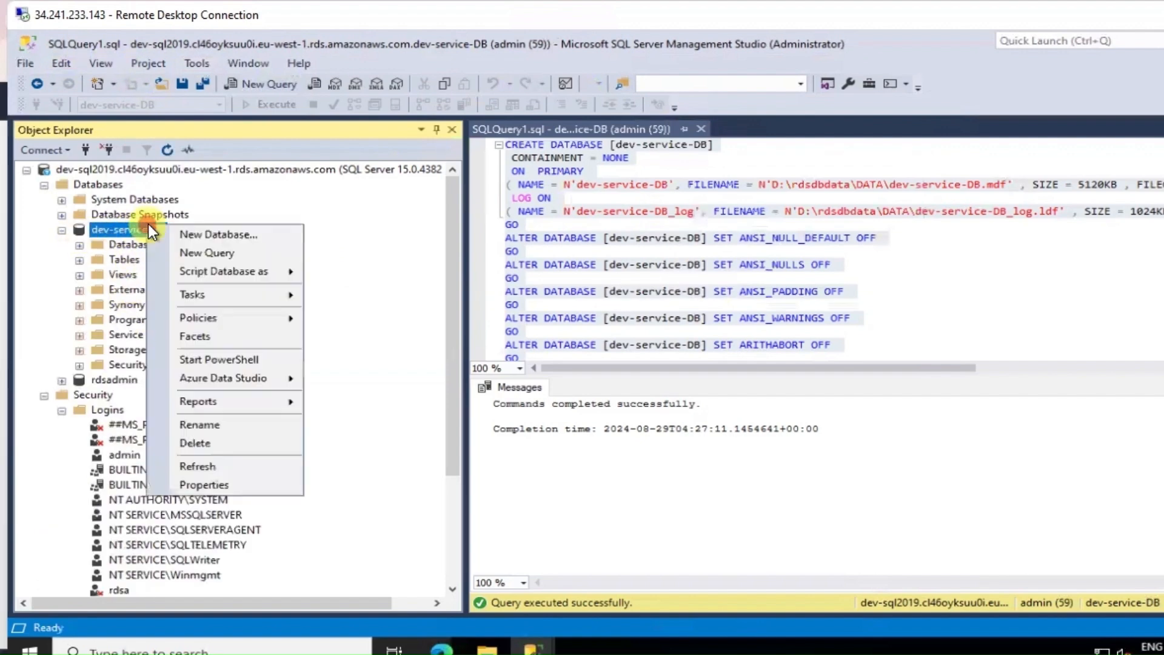
click(206, 248)
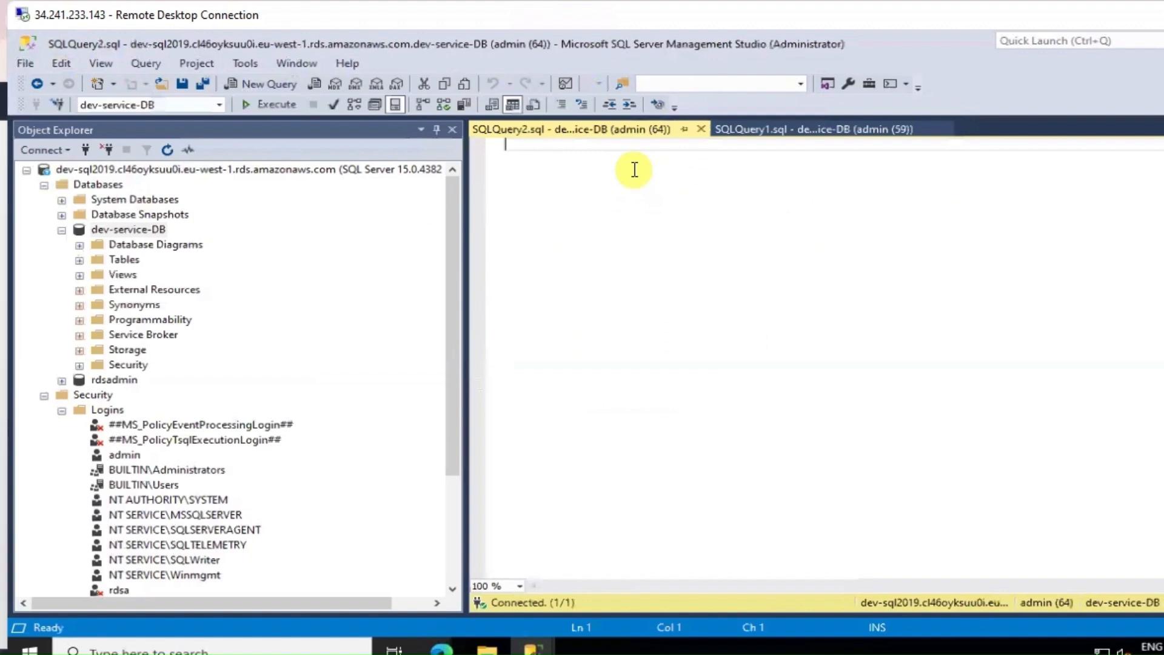
text(creat)
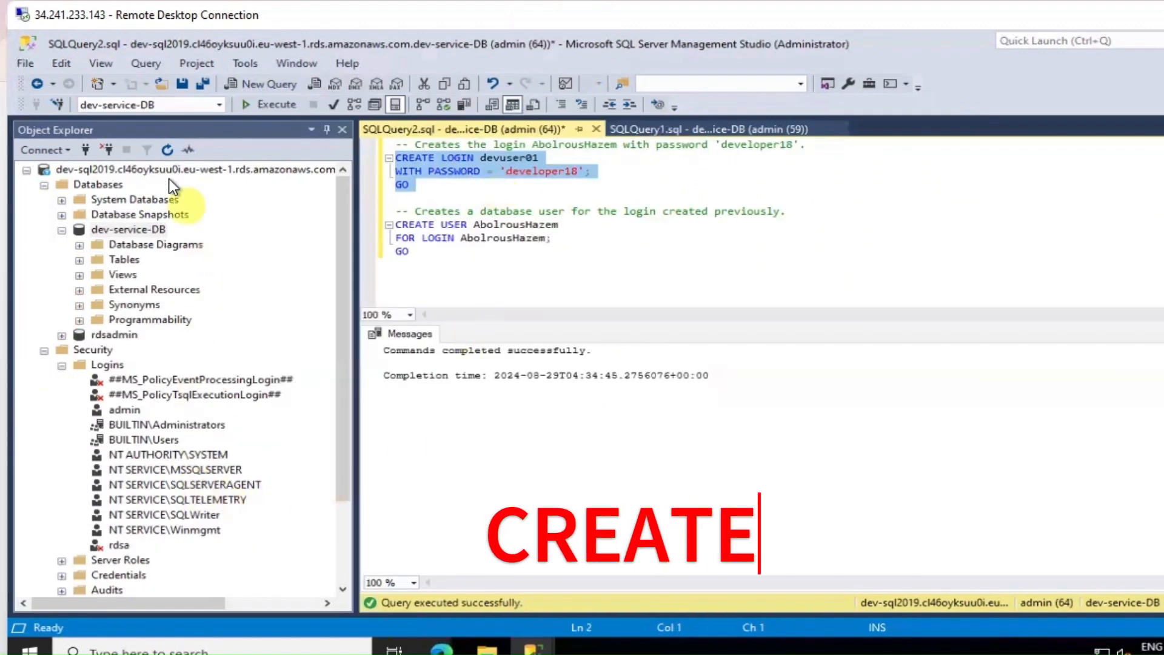
- Refresh the Object Explorer and examine the CREATE USER statement in the query
click(169, 150)
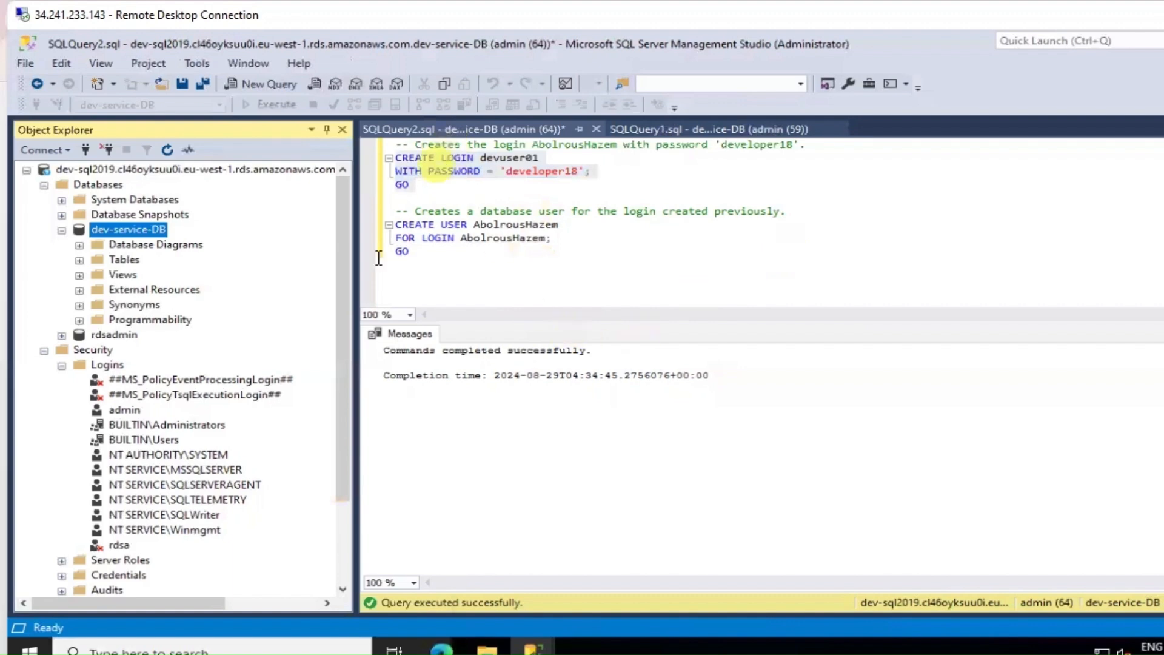
drag(419, 252, 395, 224)
click(624, 249)
- Replace the user name in the CREATE USER statement with devuser01, copied from the CREATE LOGIN statement
double_click(508, 158)
key(ctrl+c)
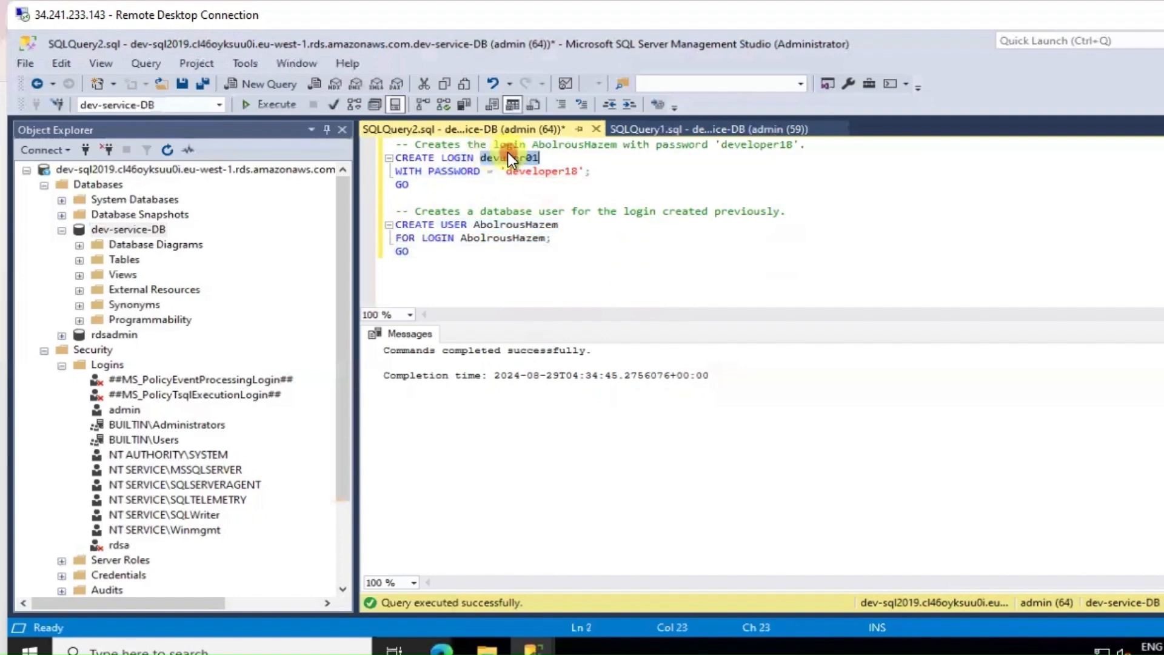
double_click(512, 224)
key(ctrl+v)
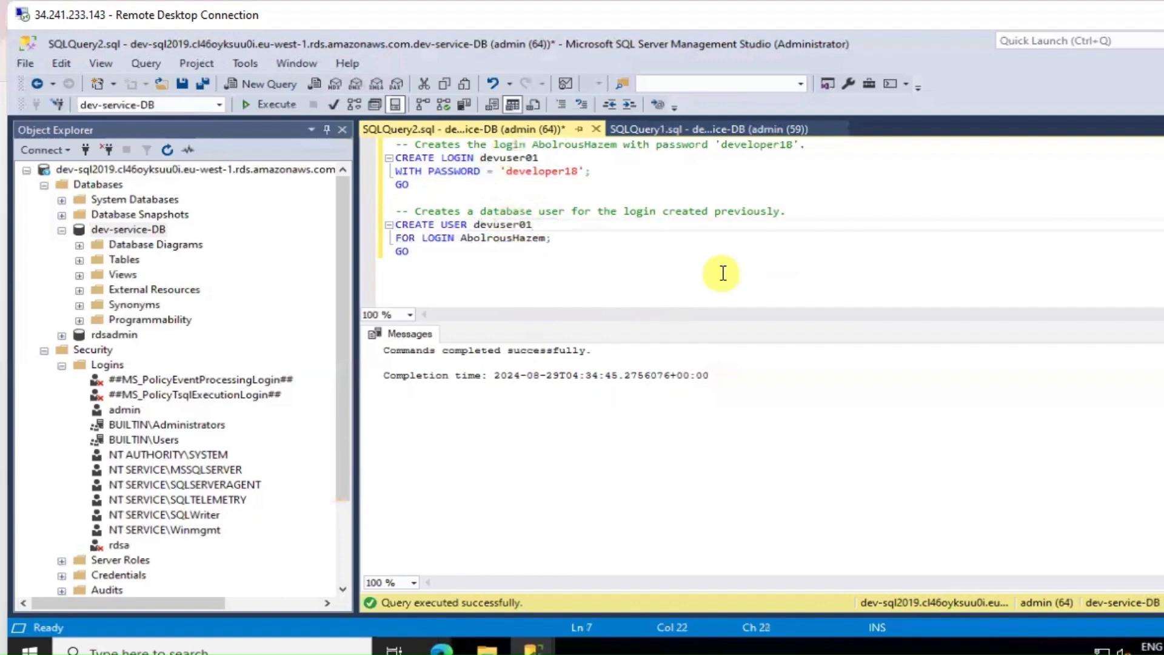
- Replace the login name in the FOR LOGIN clause with the password text copied from the CREATE LOGIN statement
double_click(511, 237)
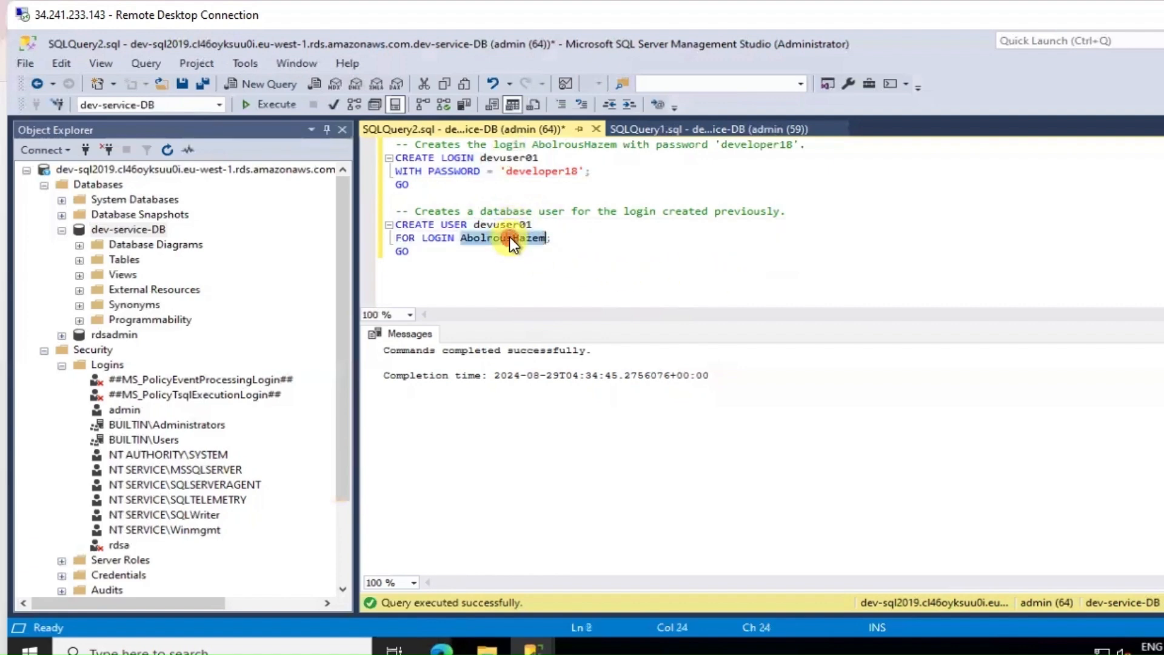
double_click(547, 171)
key(ctrl+c)
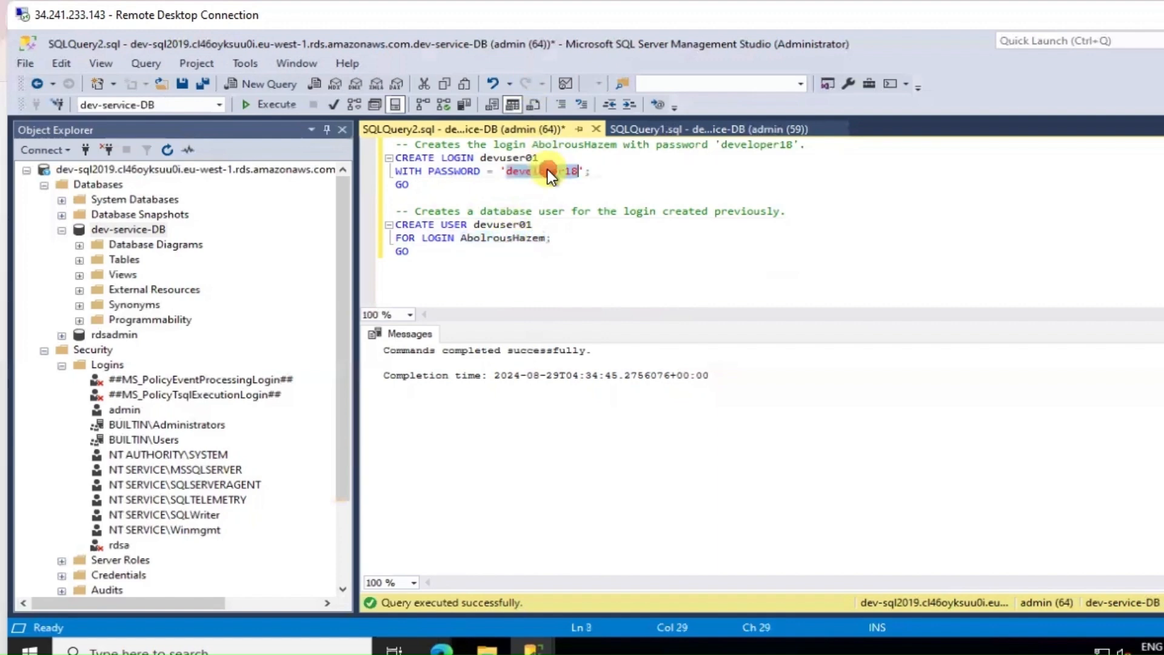
double_click(515, 248)
double_click(515, 237)
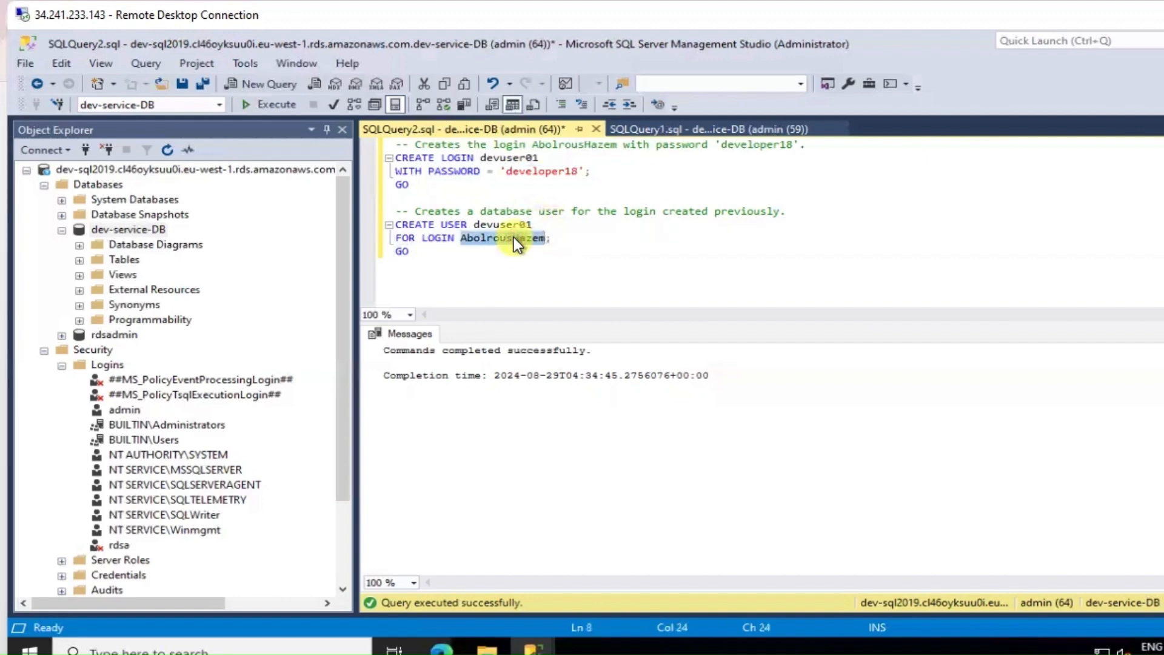
key(ctrl+v)
- Try to execute only the CREATE USER statement for devuser01
drag(430, 256, 396, 224)
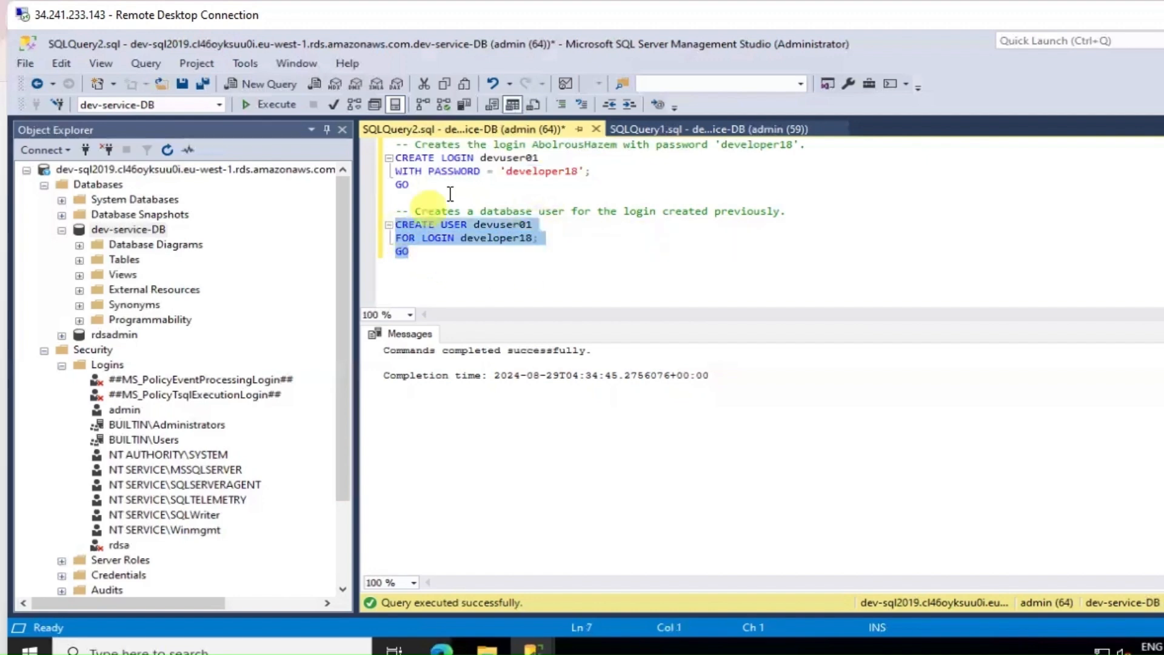
click(261, 102)
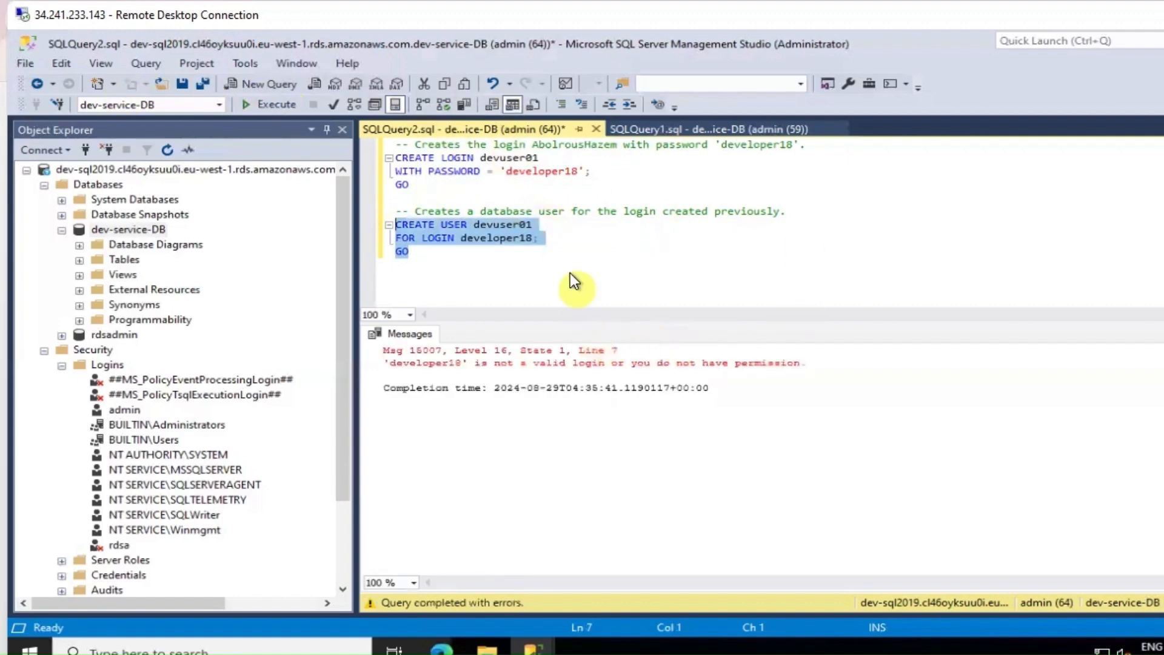
click(583, 242)
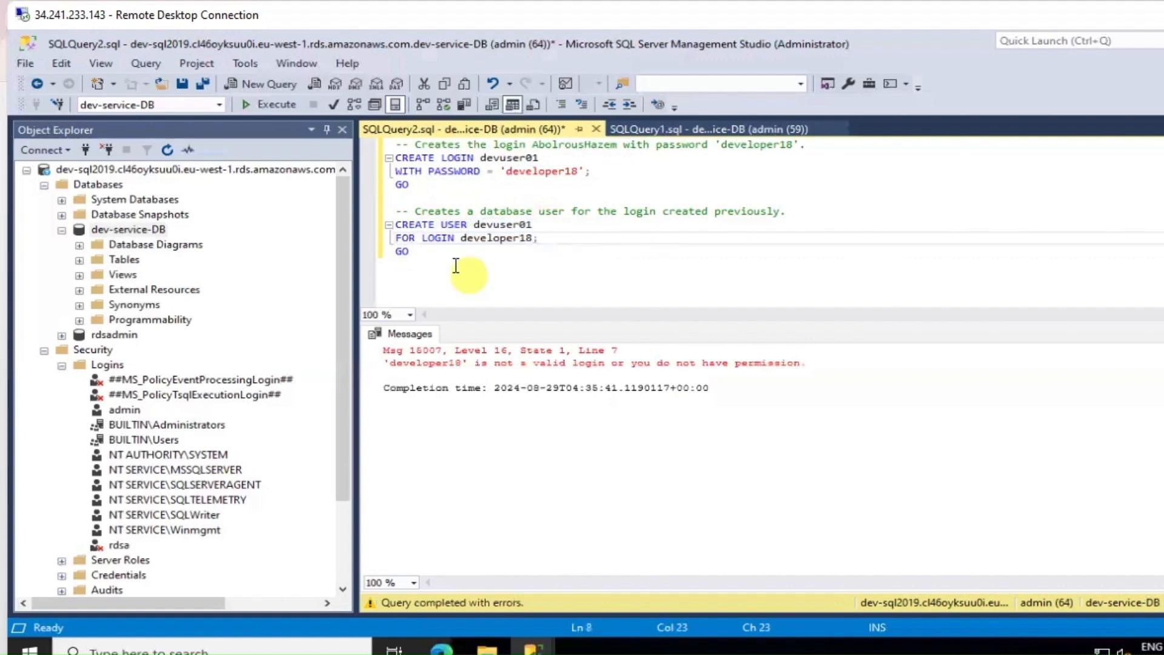
drag(410, 253, 395, 224)
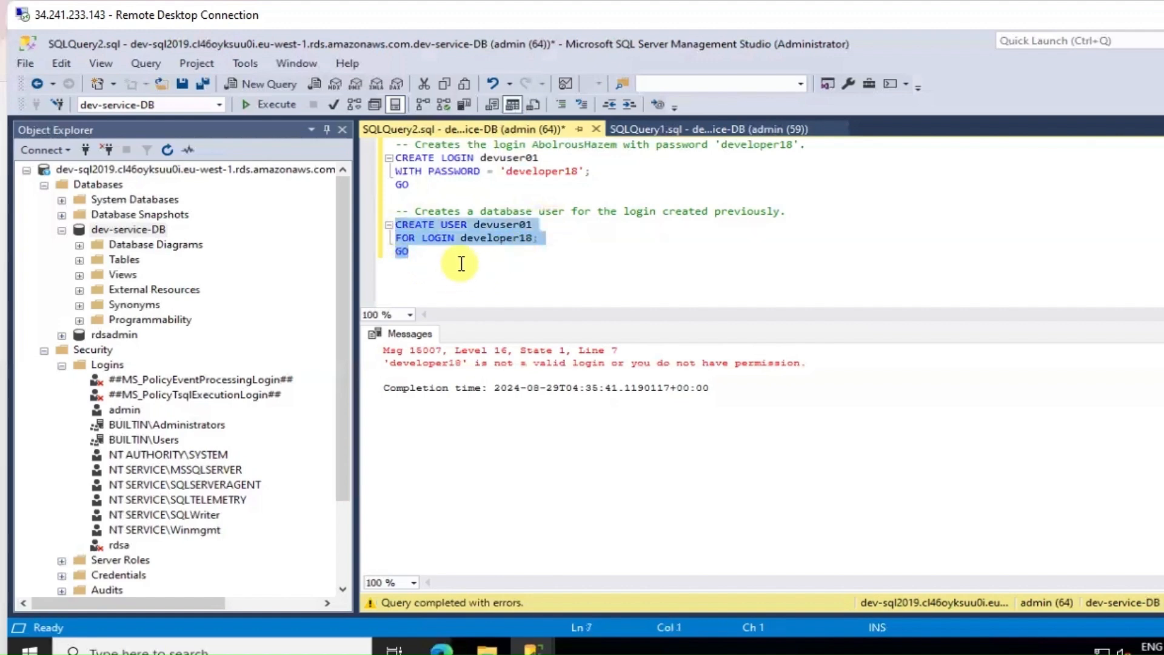
click(457, 260)
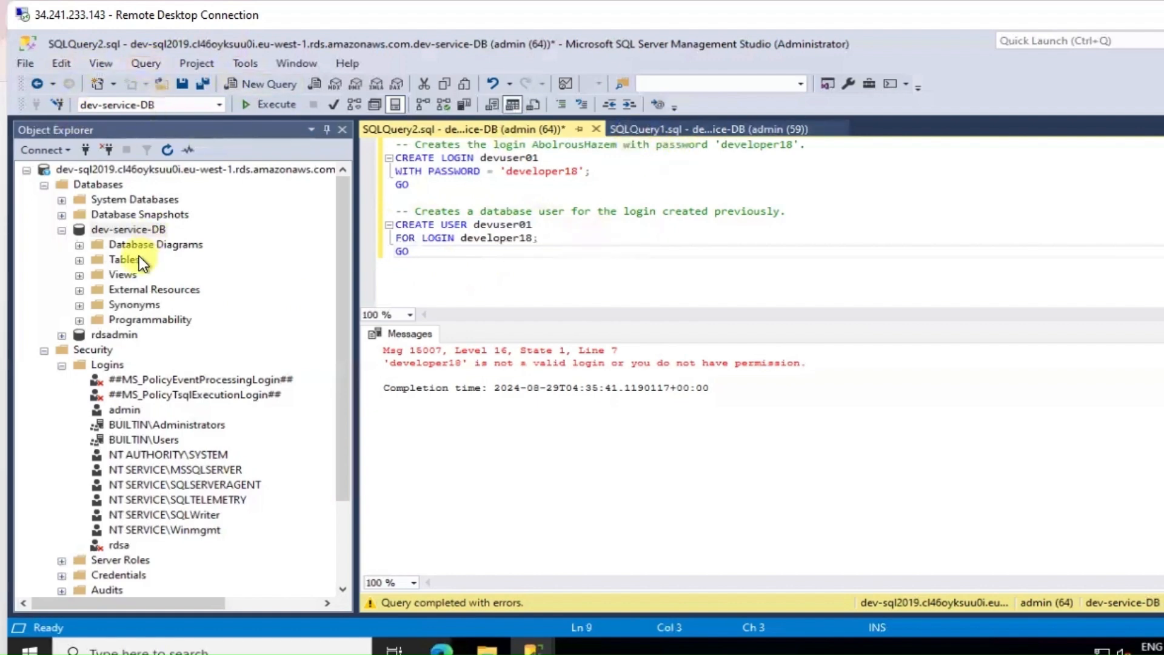
- Open another new query against the dev-service-DB database
click(126, 235)
click(126, 236)
right_click(126, 236)
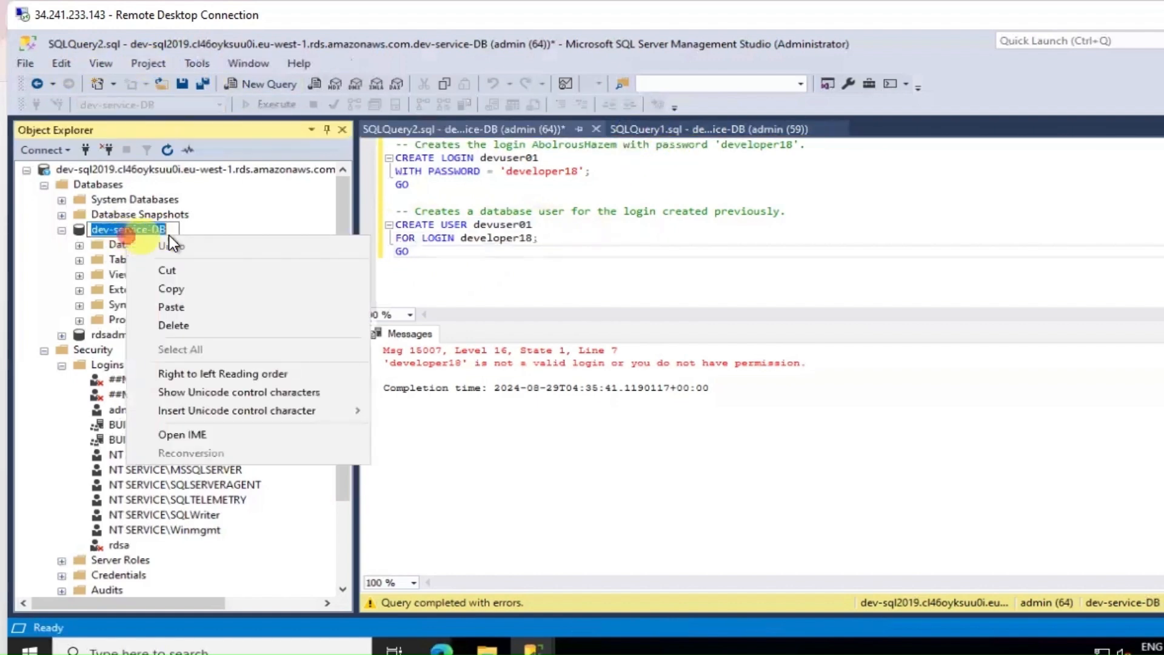
click(112, 260)
click(126, 230)
right_click(126, 229)
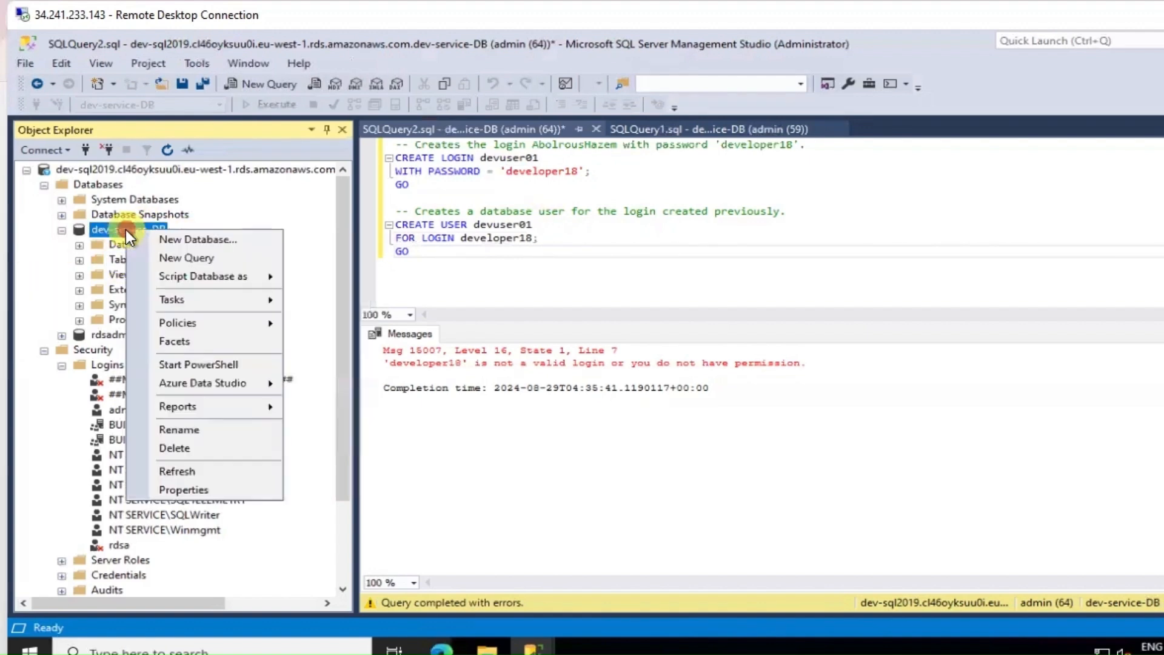
click(185, 257)
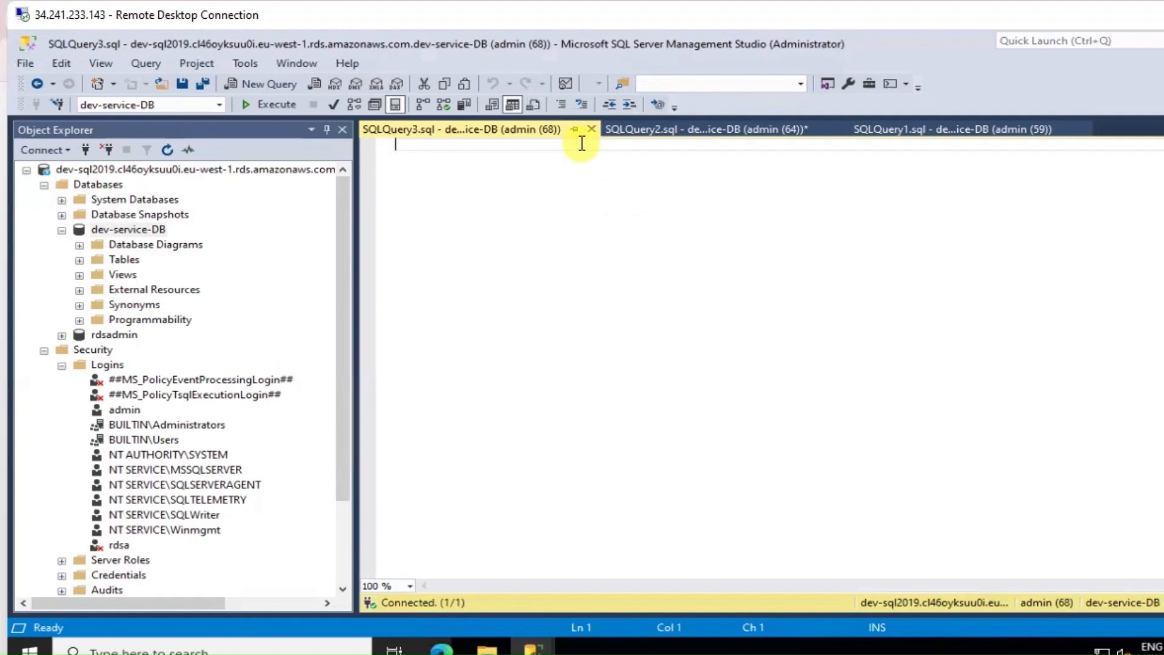
- Begin a CREATE TABLE statement for db.DatabasResources with an empty pair of parentheses for its columns
text(CREATE)
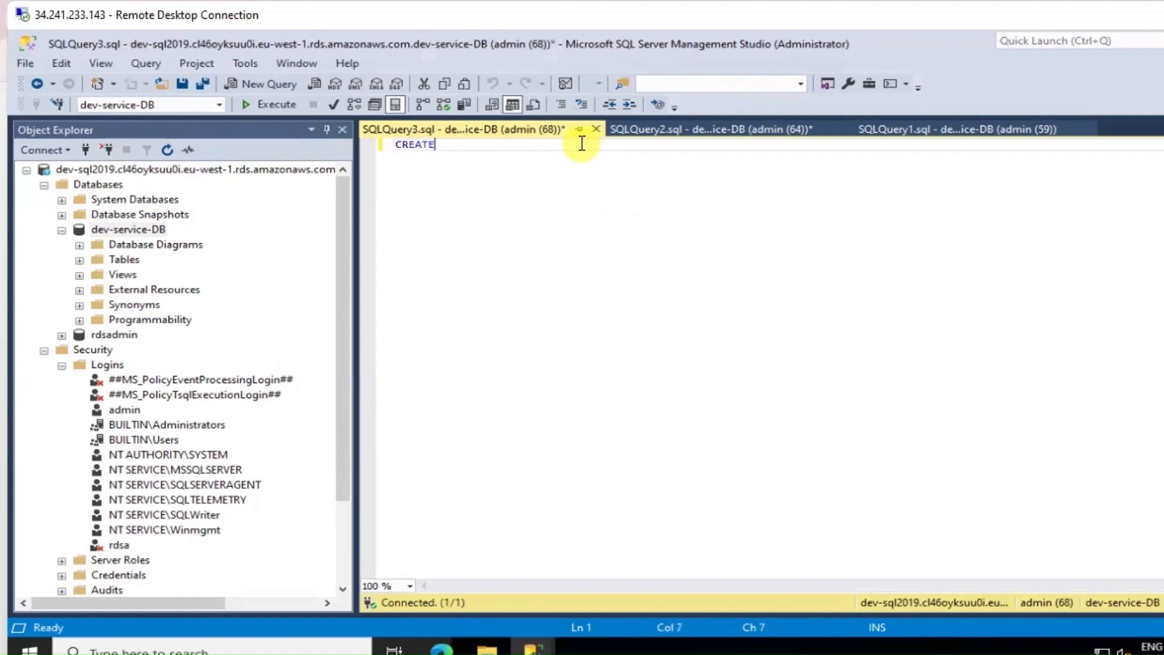
text( TABLE)
text(DB_)
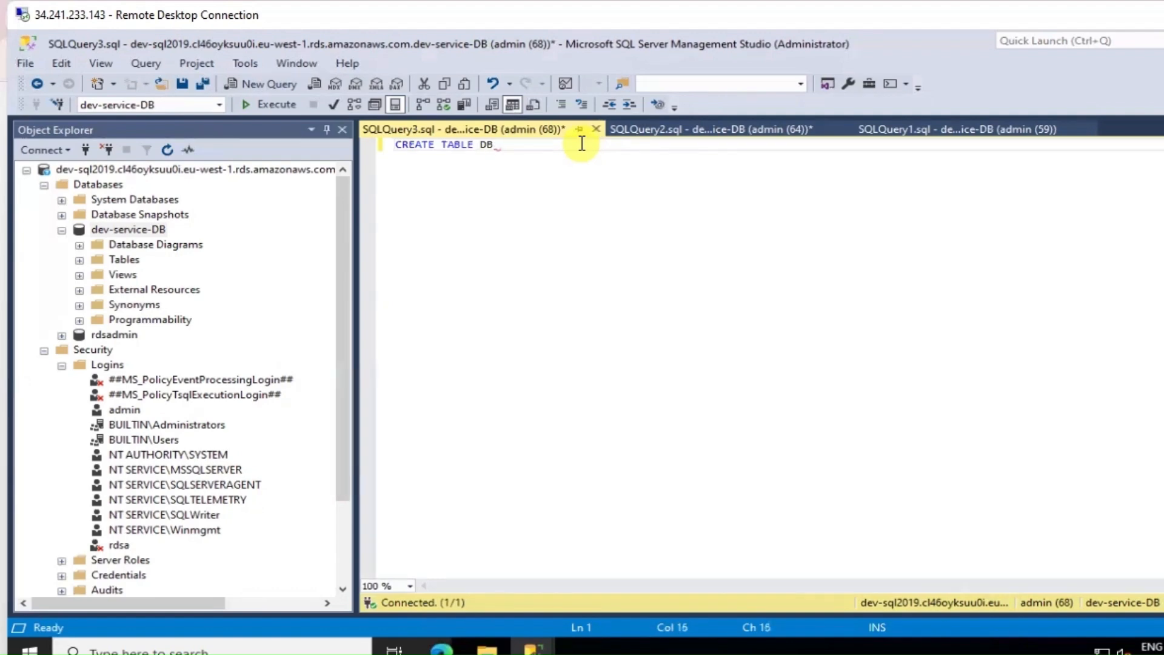
key(BackSpace)
key(BackSpace)
key(BackSpace)
text(db.Data)
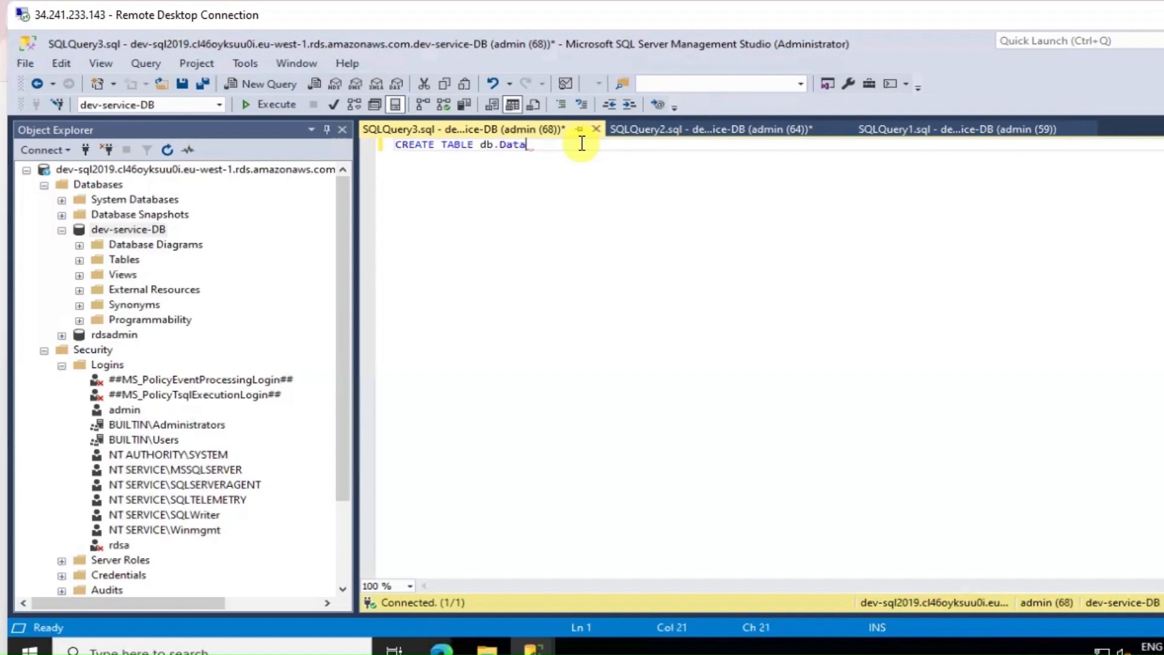
text(basRe)
text(su)
text(ources)
text( ()
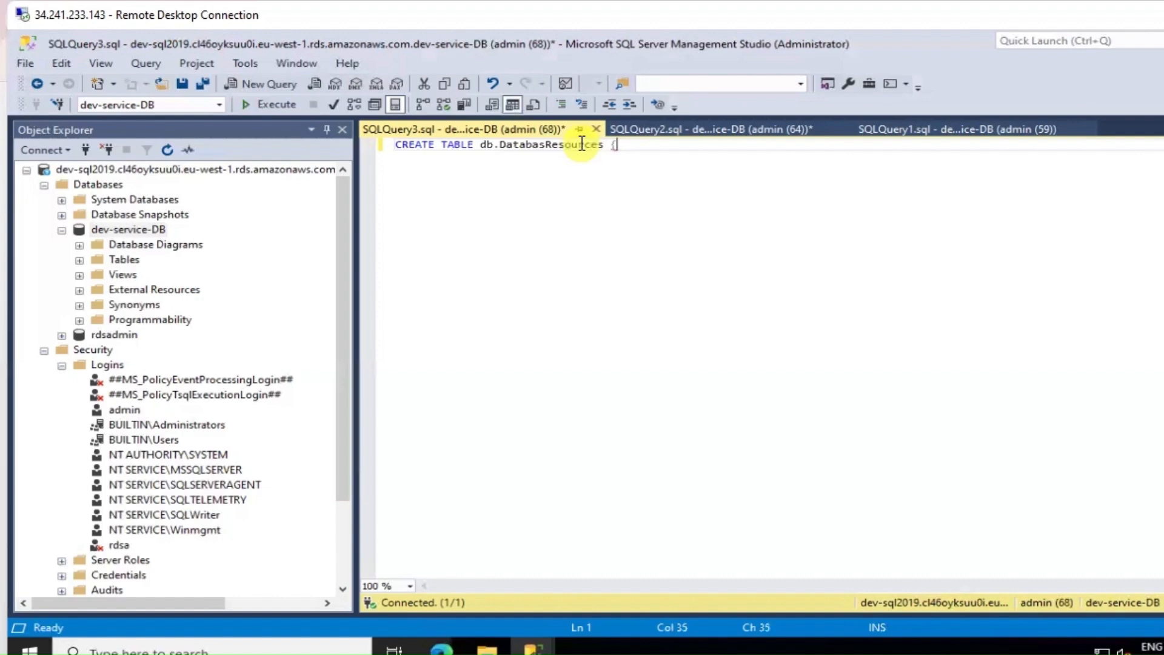
key(BackSpace)
key(BackSpace)
text(())
- Define the first column as ResourceID INT IDENTITY (1,1) PRIMARY KEY and start a new line after it
key(Left)
text(Resource)
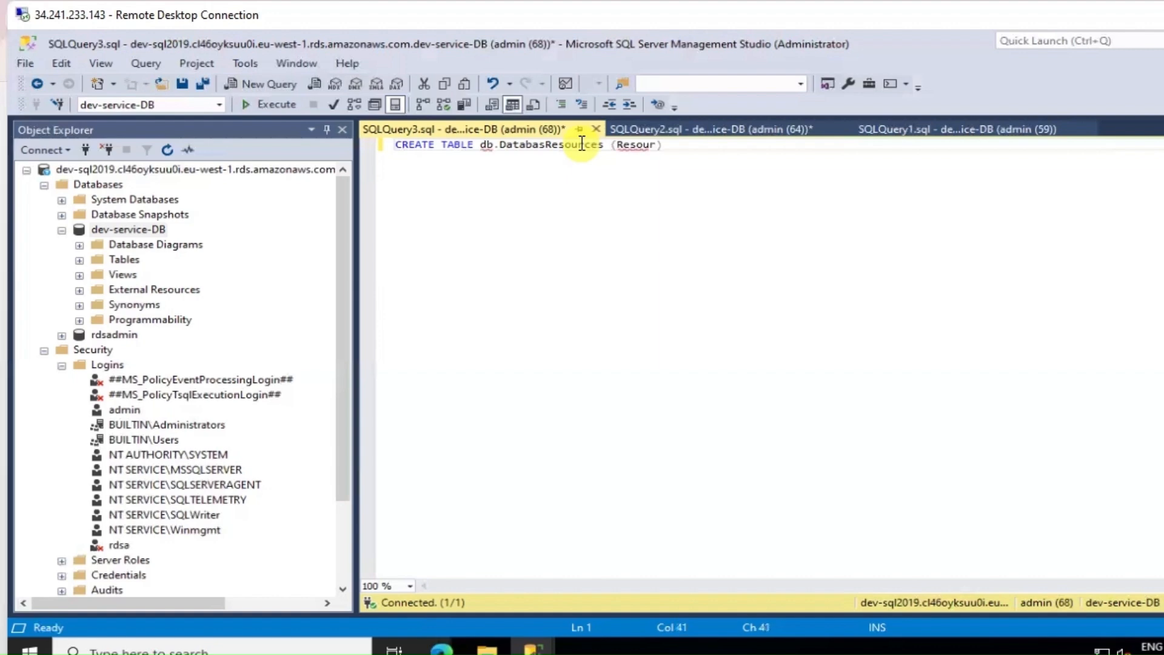
text(ID INT IDENTITY)
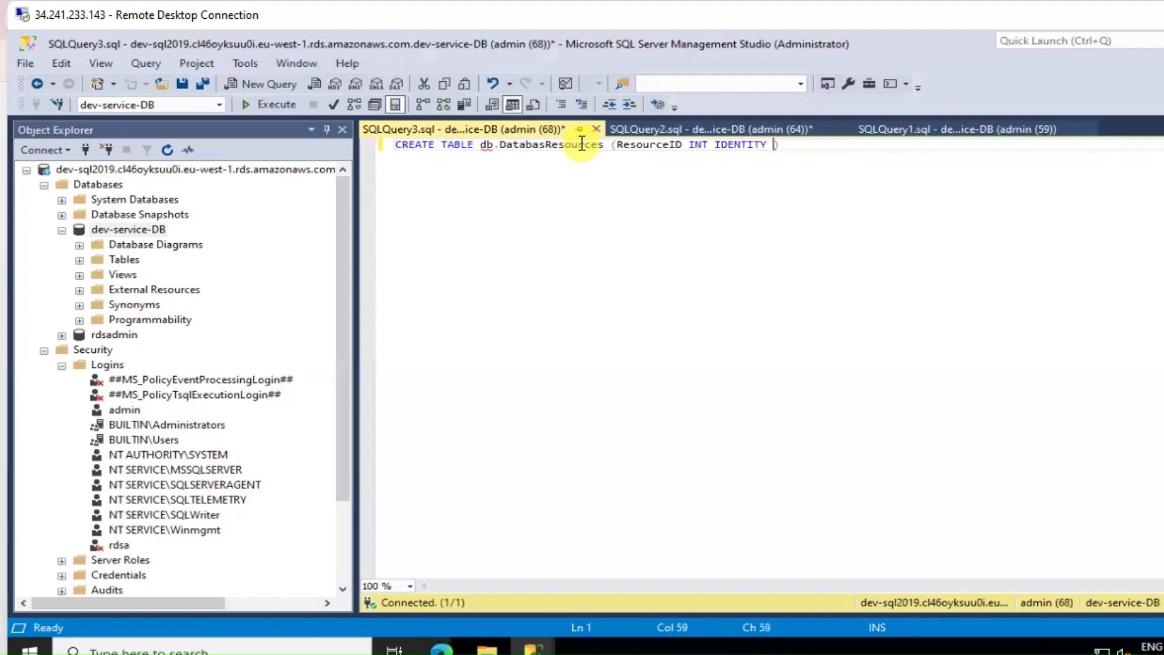
text( ())
key(Left)
text(1,1)
key(Right)
key(Right)
key(Left)
text(PRIMARY)
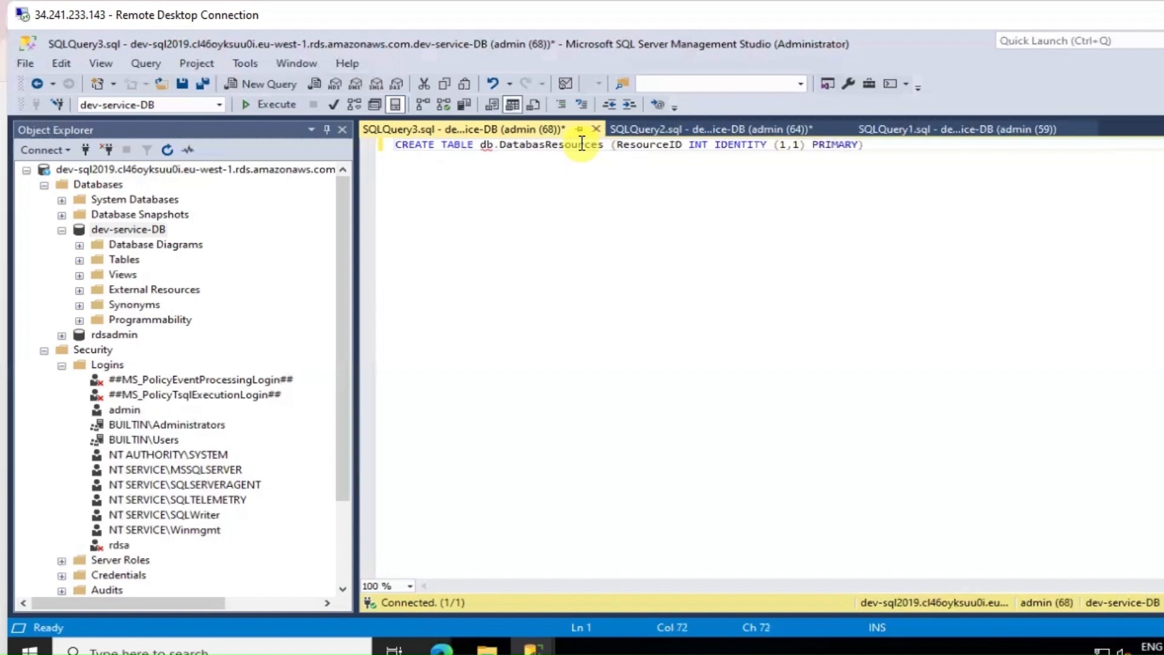
key(Right)
text(KEY,)
key(Left)
key(Left)
key(Left)
key(Left)
key(Left)
key(Left)
key(BackSpace)
key(Right)
key(Right)
key(Return)
- Add the columns RESOURCEType VARCHAR(50) and ResourceName VARCHAR(255) on separate lines of the table definition
text(RESOU)
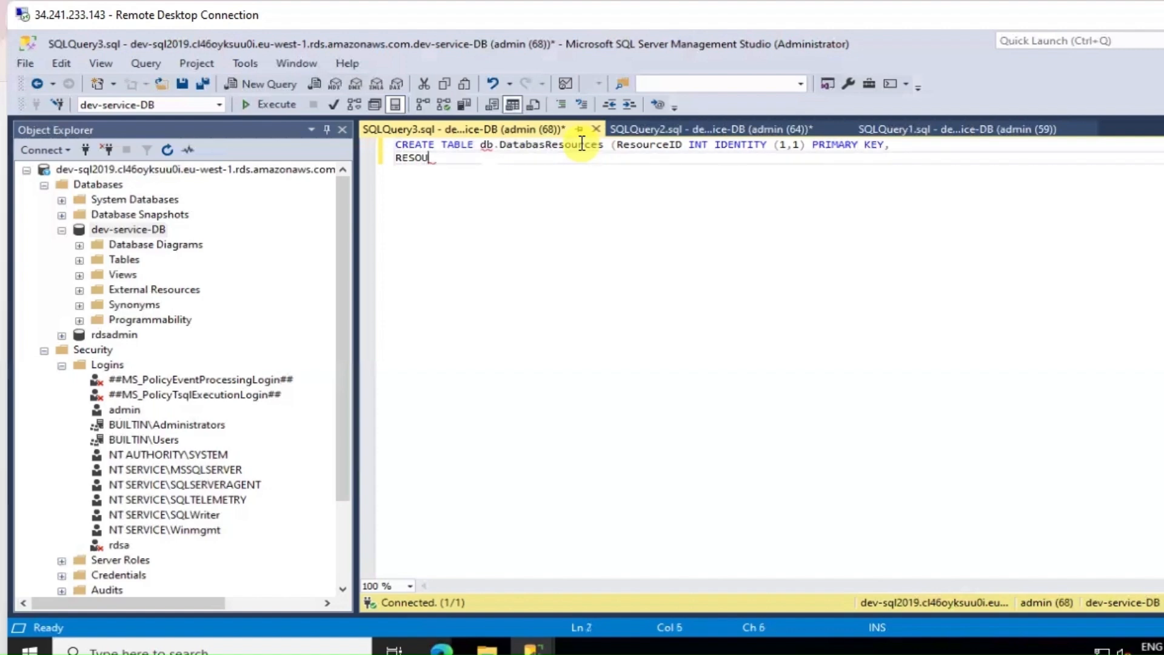
text(RCE)
text(Type VARCHAR)
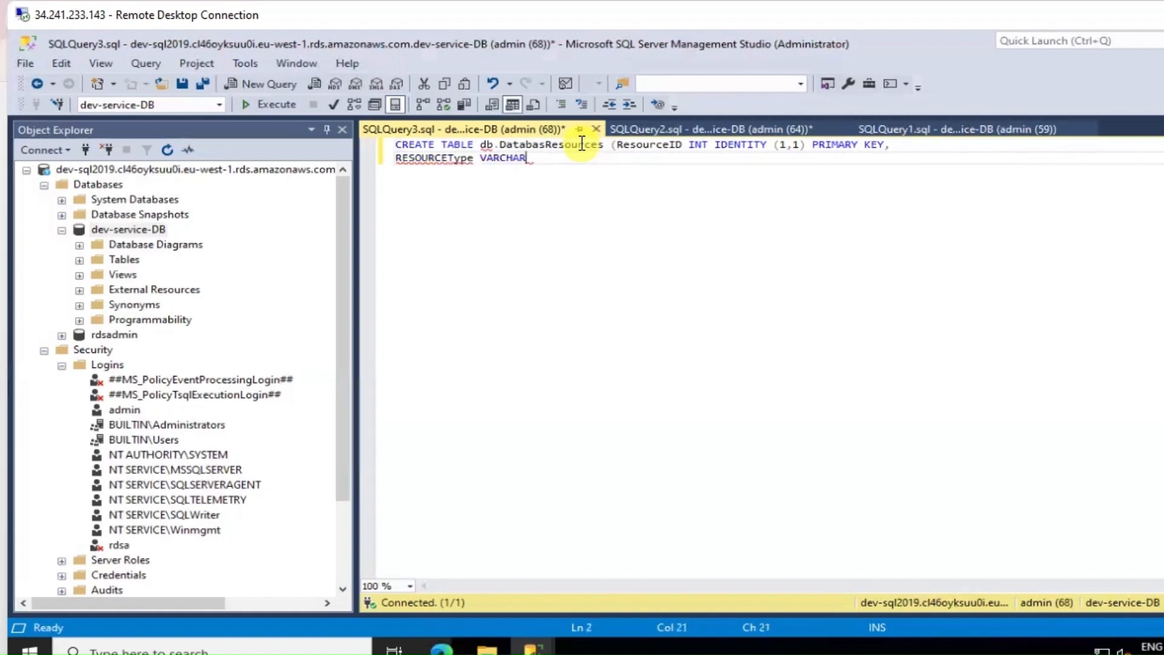
text((50),)
key(Return)
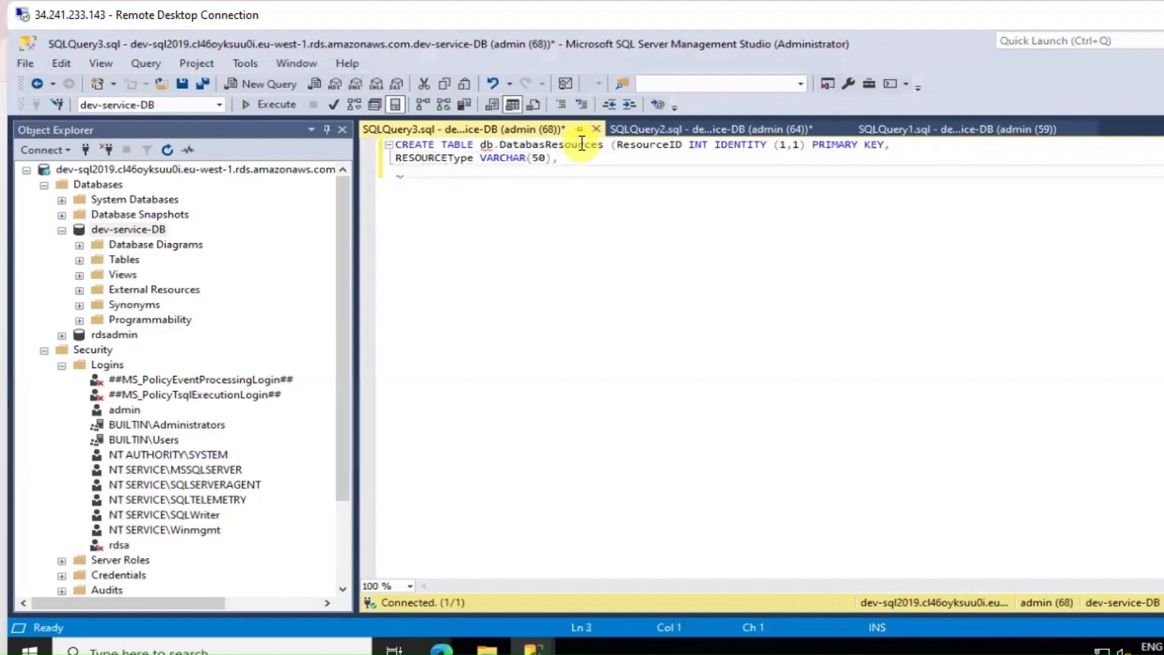
text(ResourceName VARCHAR)
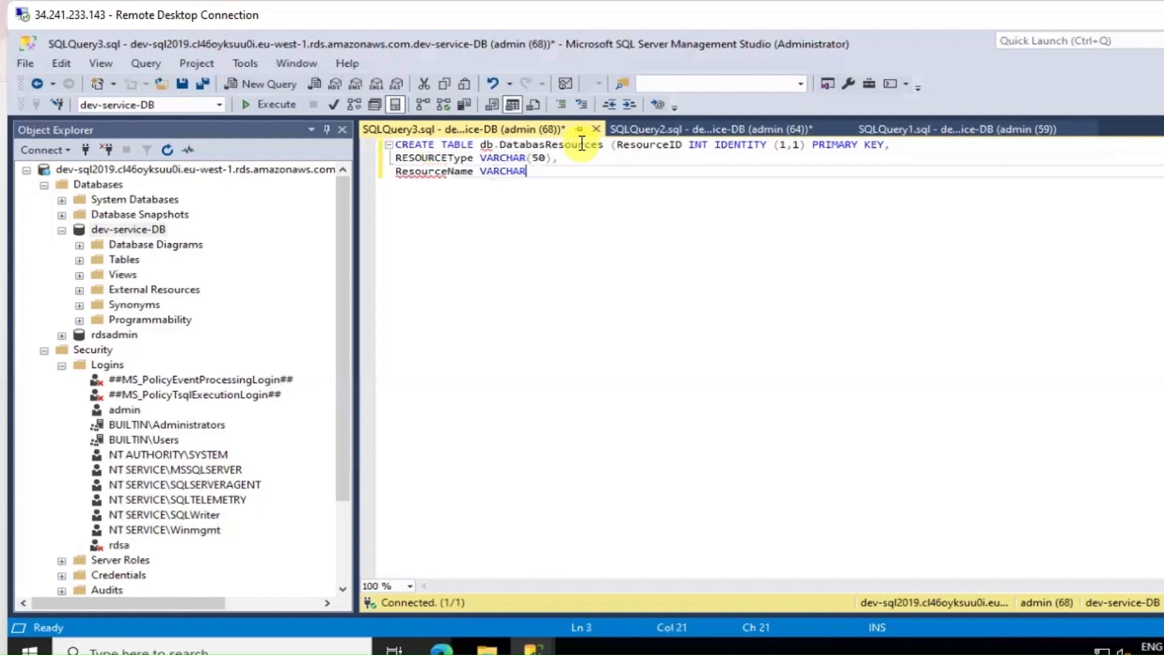
text((255)
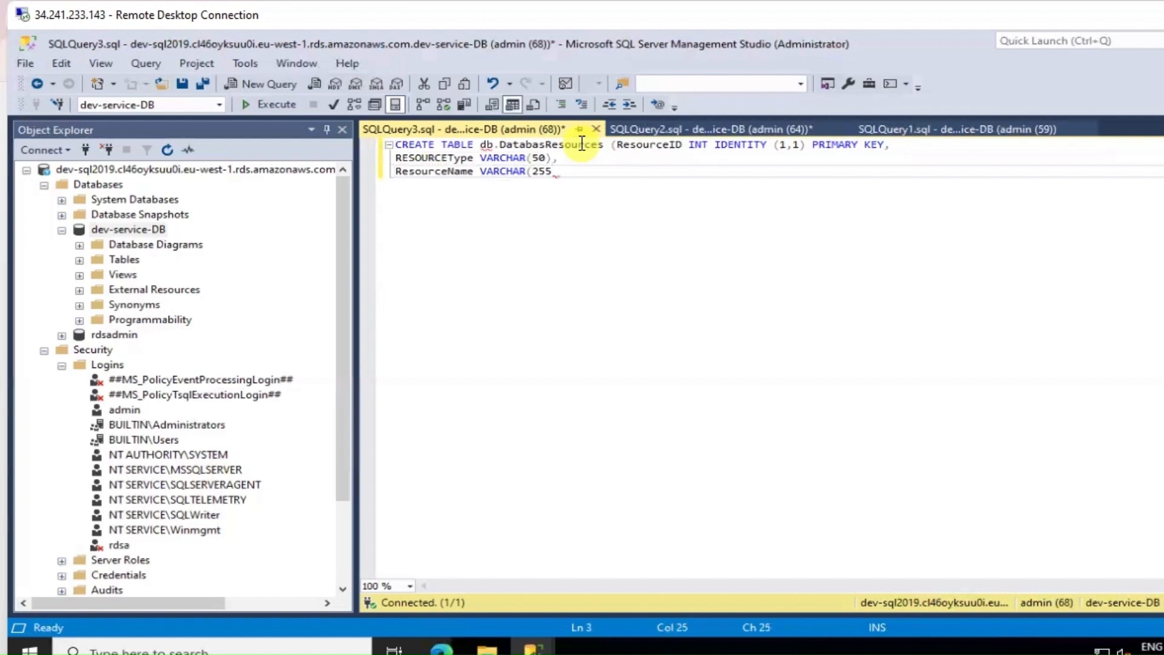
text(),)
key(Return)
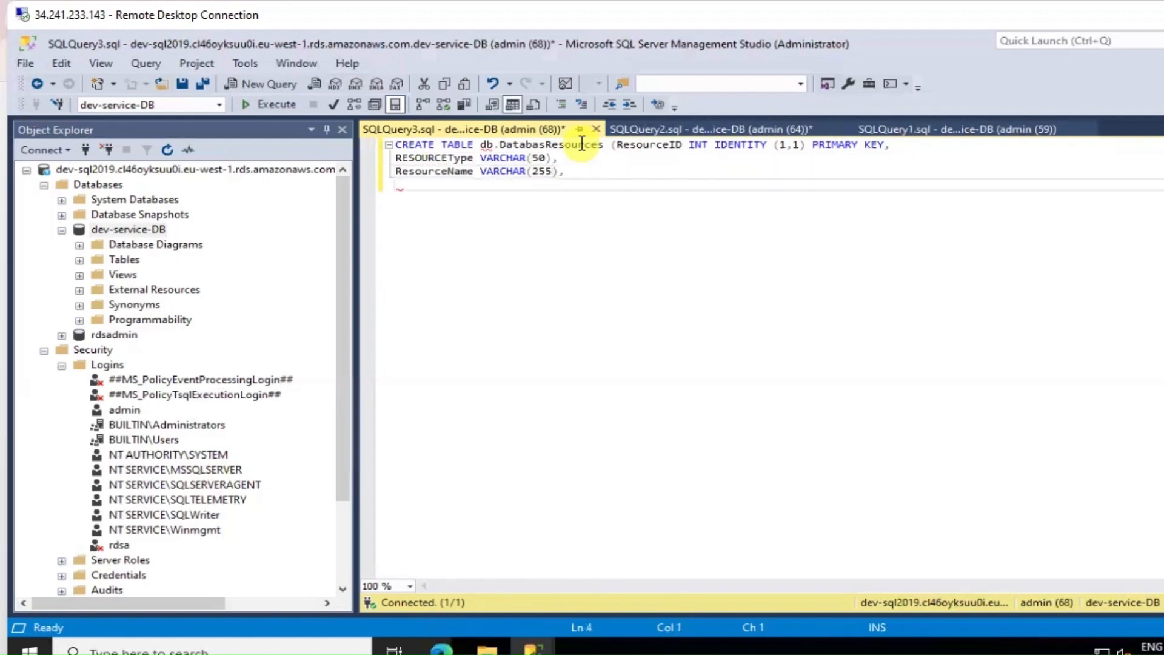
- Add CreationDate and ModificationDate columns of type DATETIME to the table definition
text(Creation)
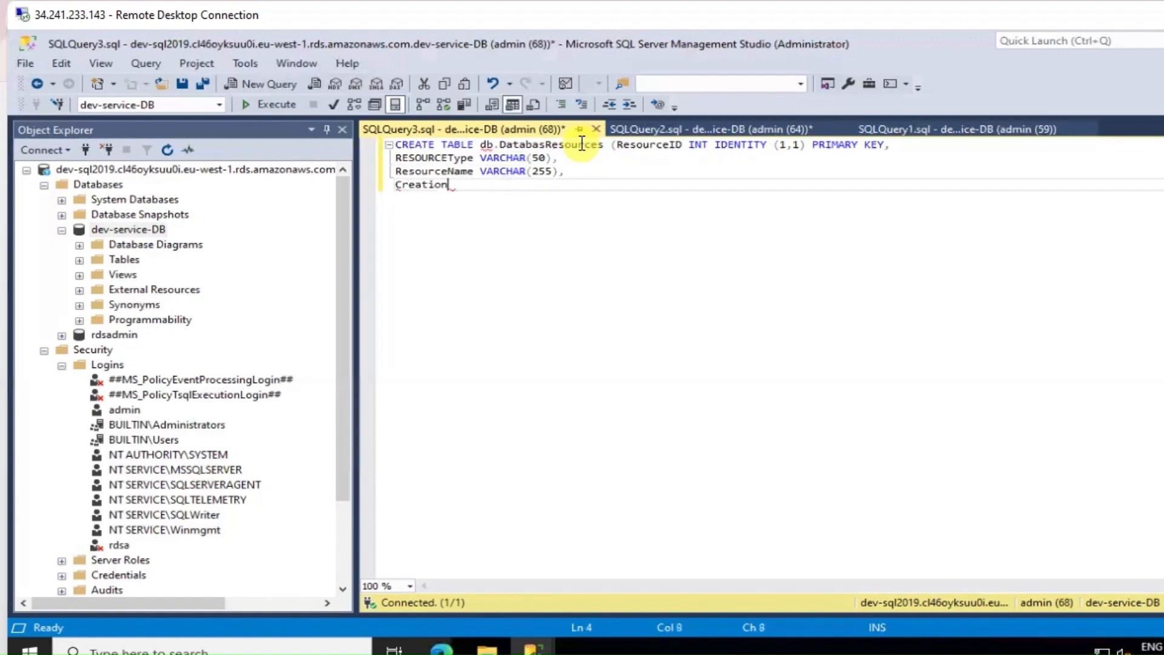
text(Date DATETIME,)
key(Return)
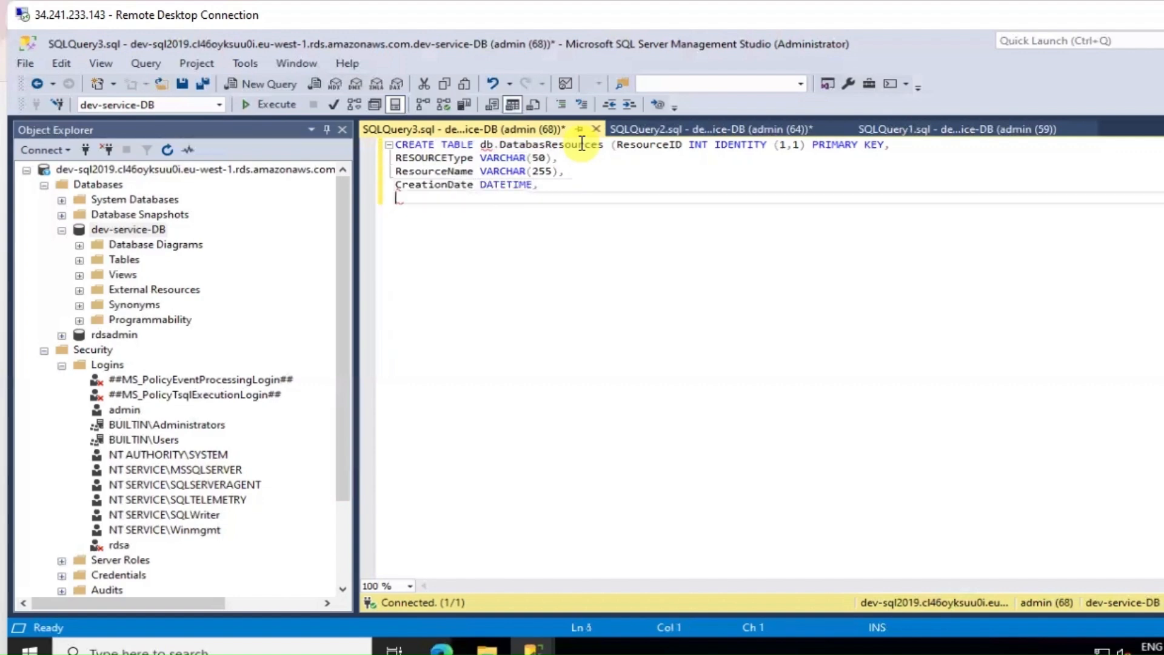
text(Modificat)
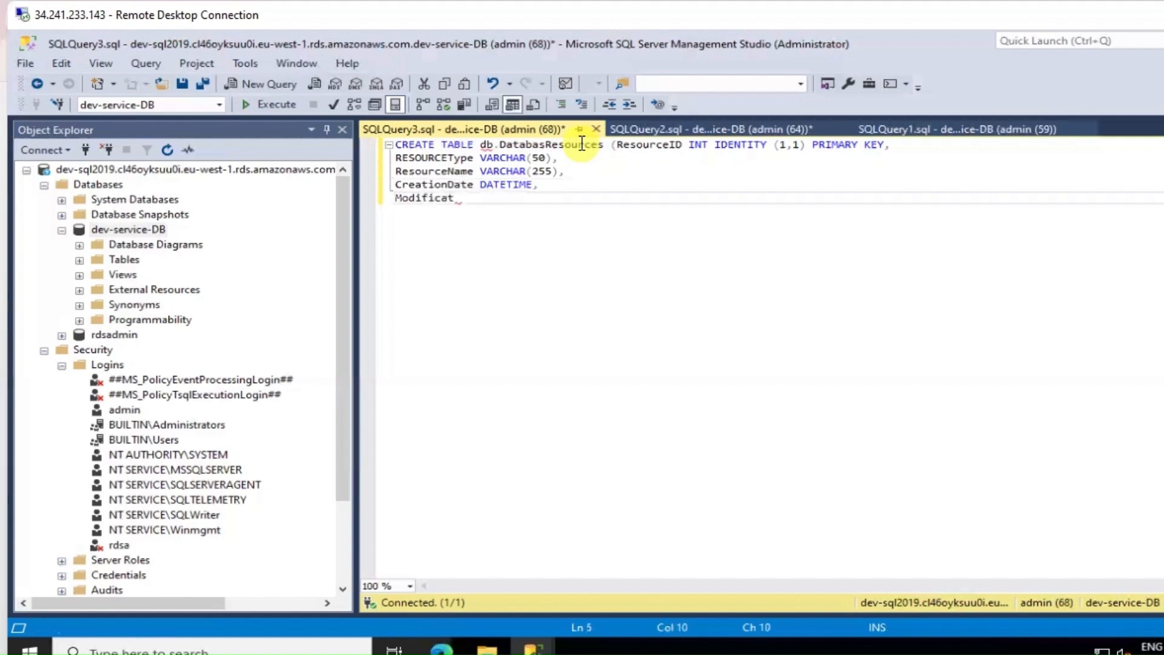
text(ionDate)
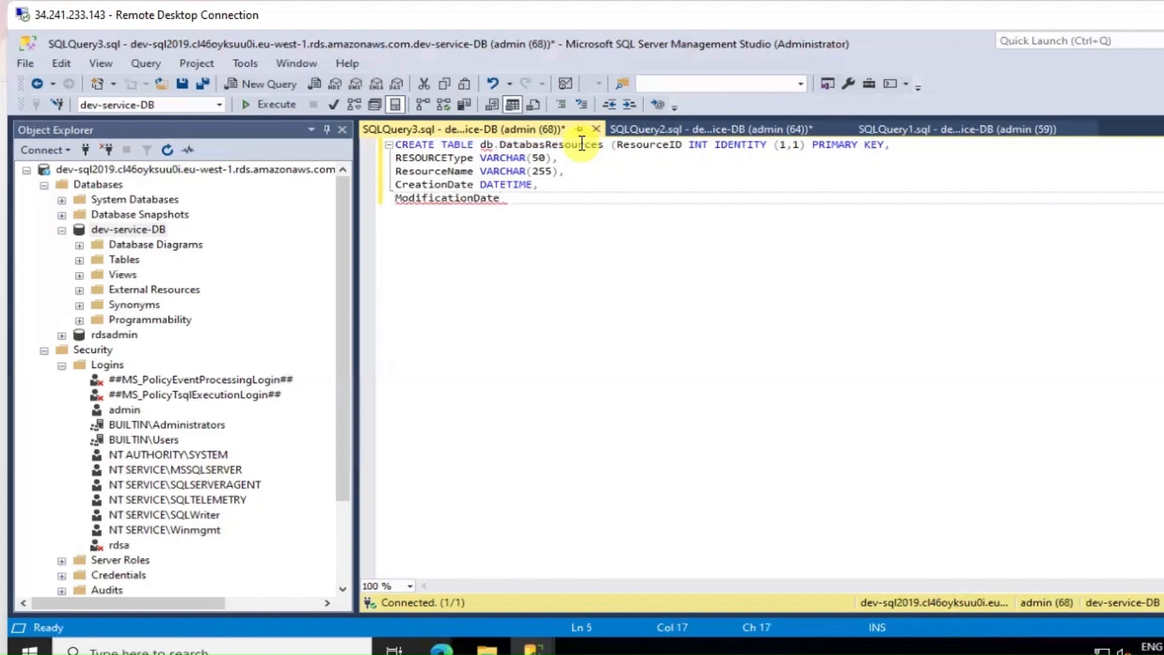
text( DATETIME,)
key(Return)
- Finish the CREATE TABLE statement with a DESCRIPTION TEXT column and correct the table's schema prefix to dbo
text(DESC)
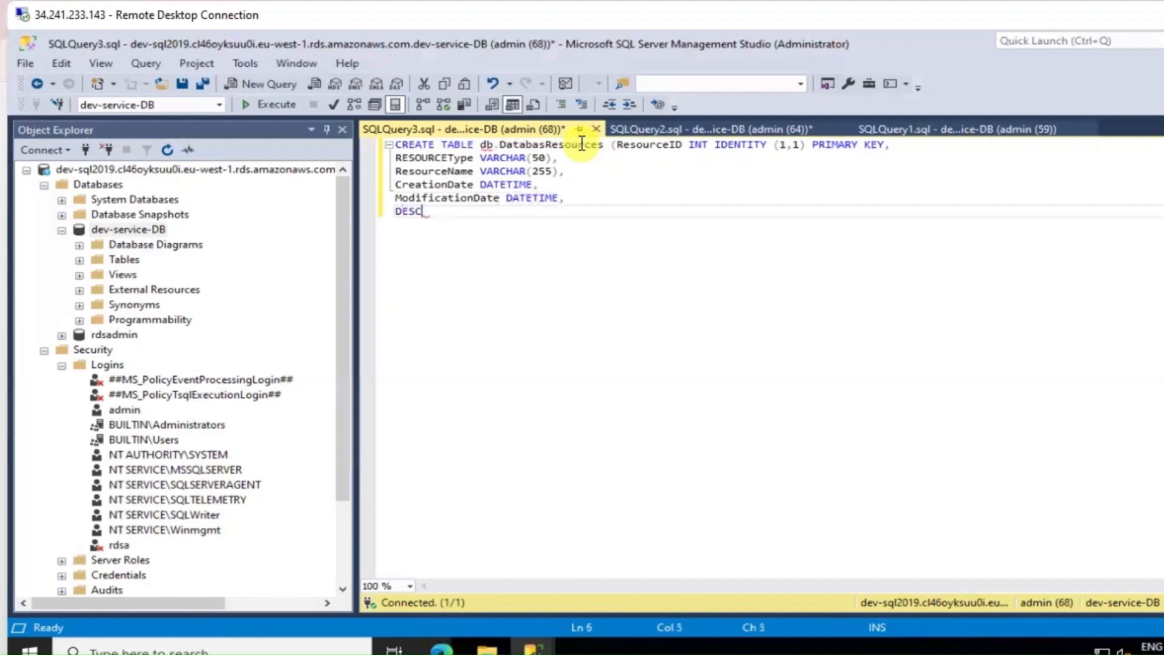
text(RIPTION TEXT)
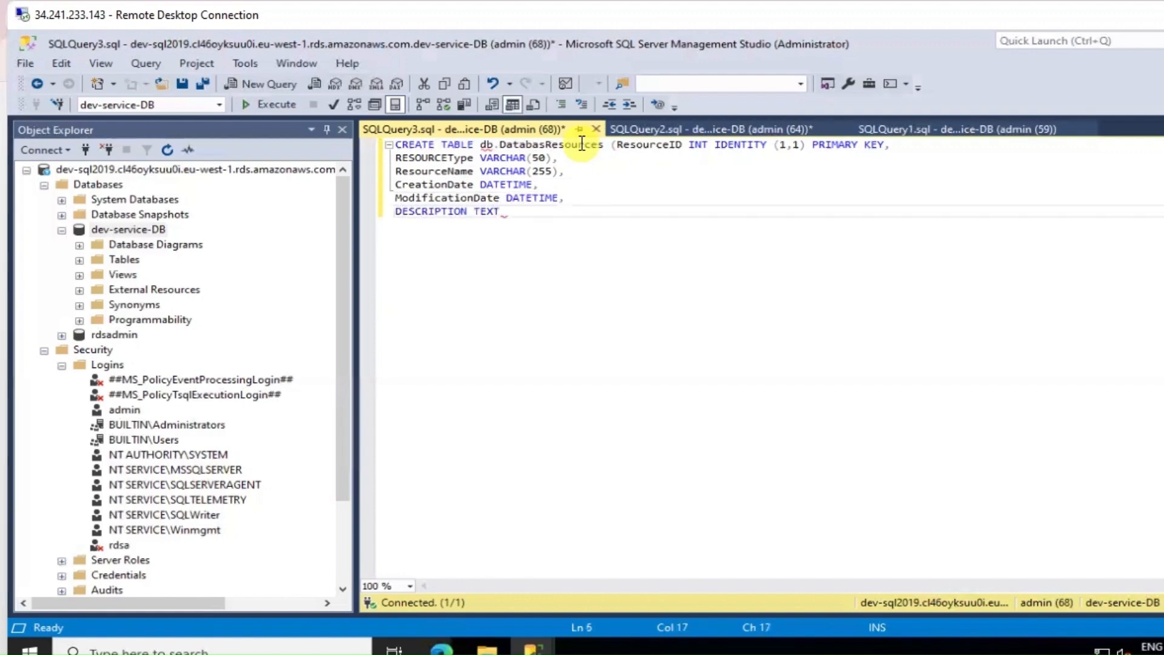
key(Return)
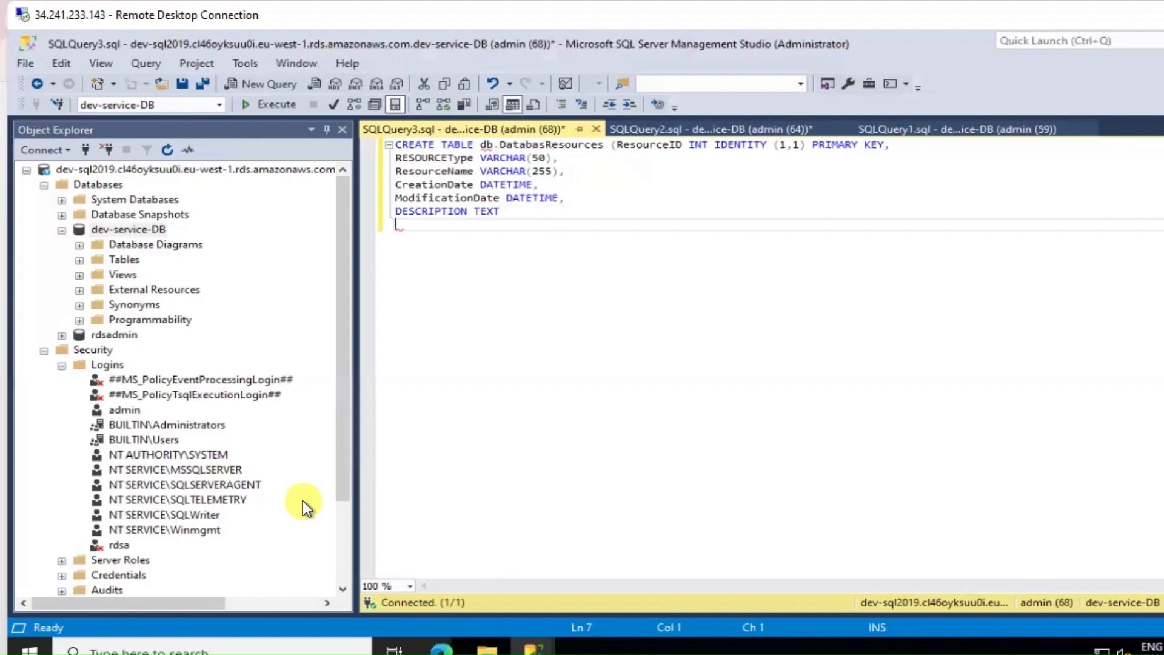
text();)
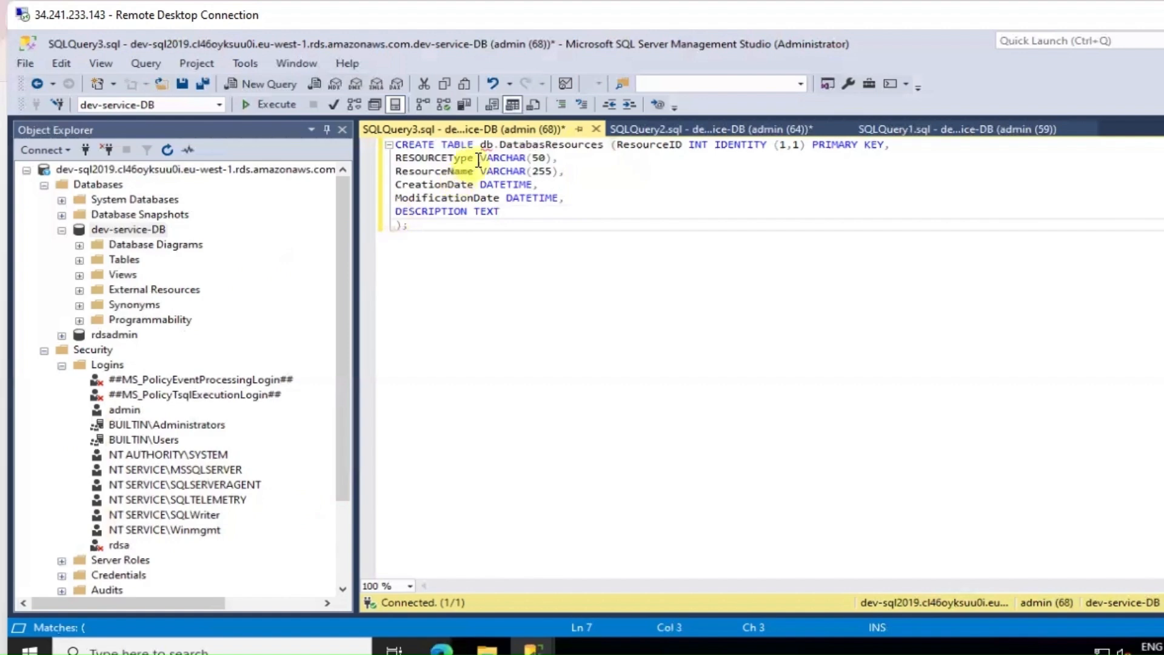
click(496, 144)
text(o)
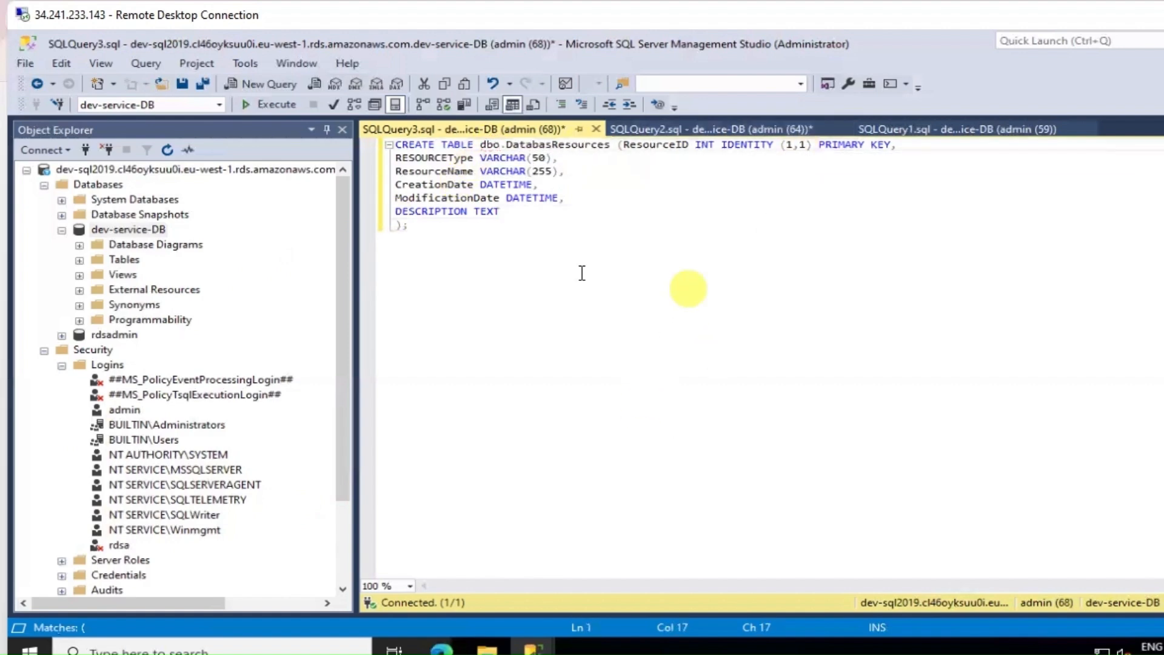
- Run the complete CREATE TABLE statement for dbo.DatabasResources and refresh the object tree
drag(439, 234, 391, 145)
click(267, 104)
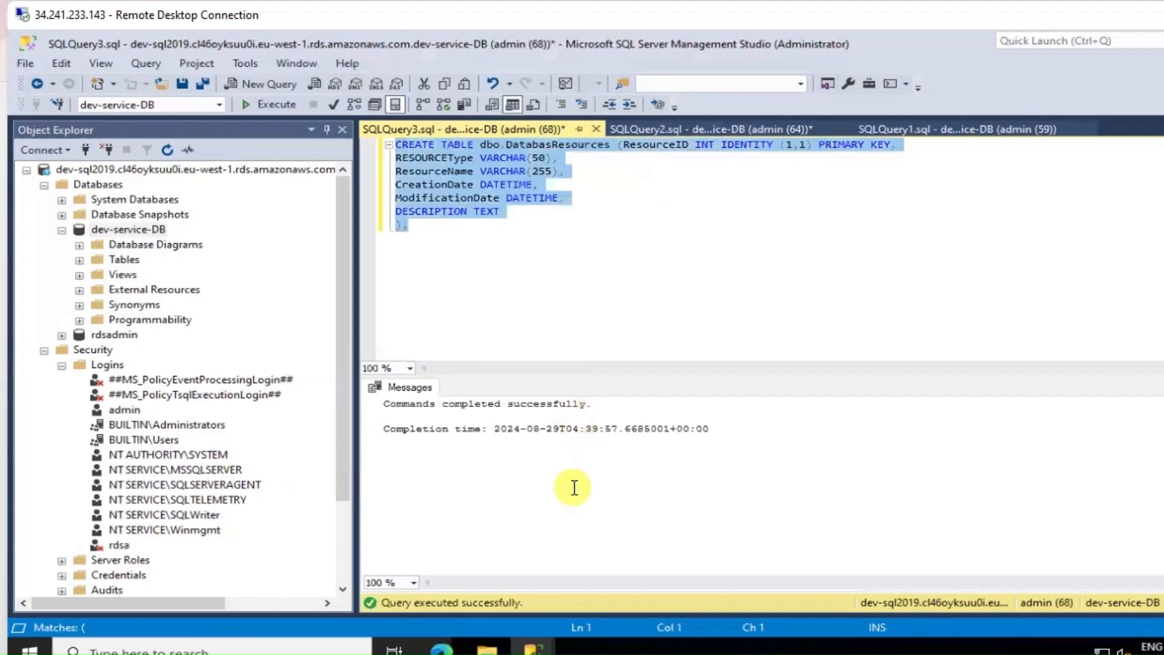
click(168, 149)
- Check the Tables folder of dev-service-DB and its subfolders for the new table, and refresh the object tree again
click(80, 260)
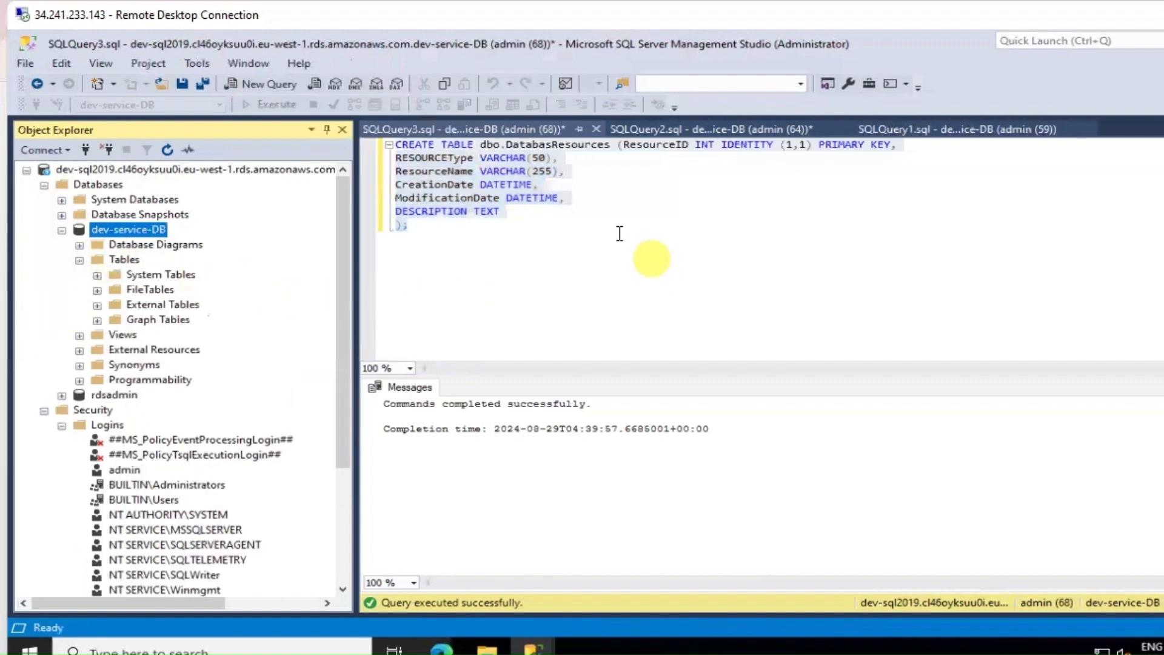
click(97, 276)
click(101, 290)
click(99, 304)
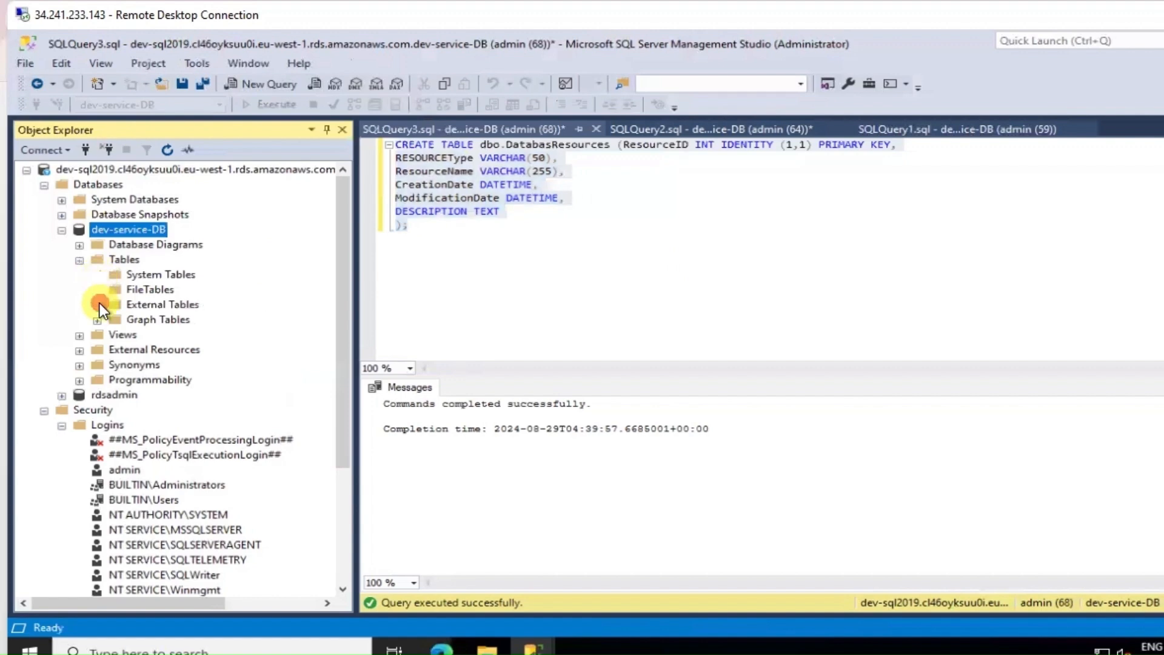
click(97, 320)
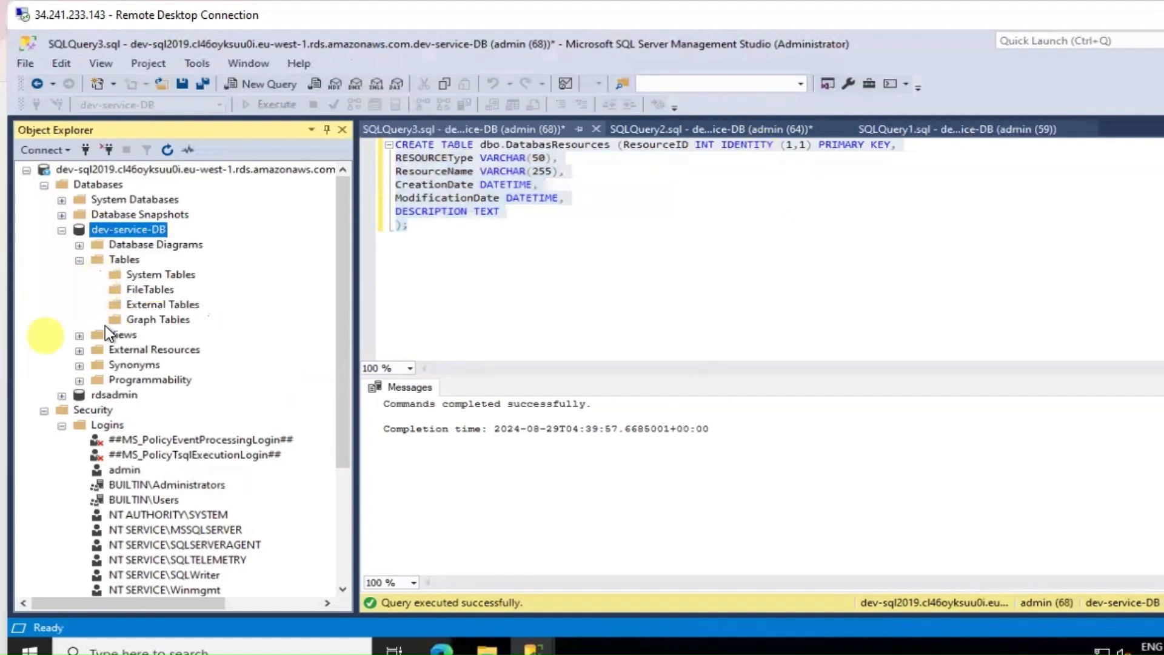
click(80, 260)
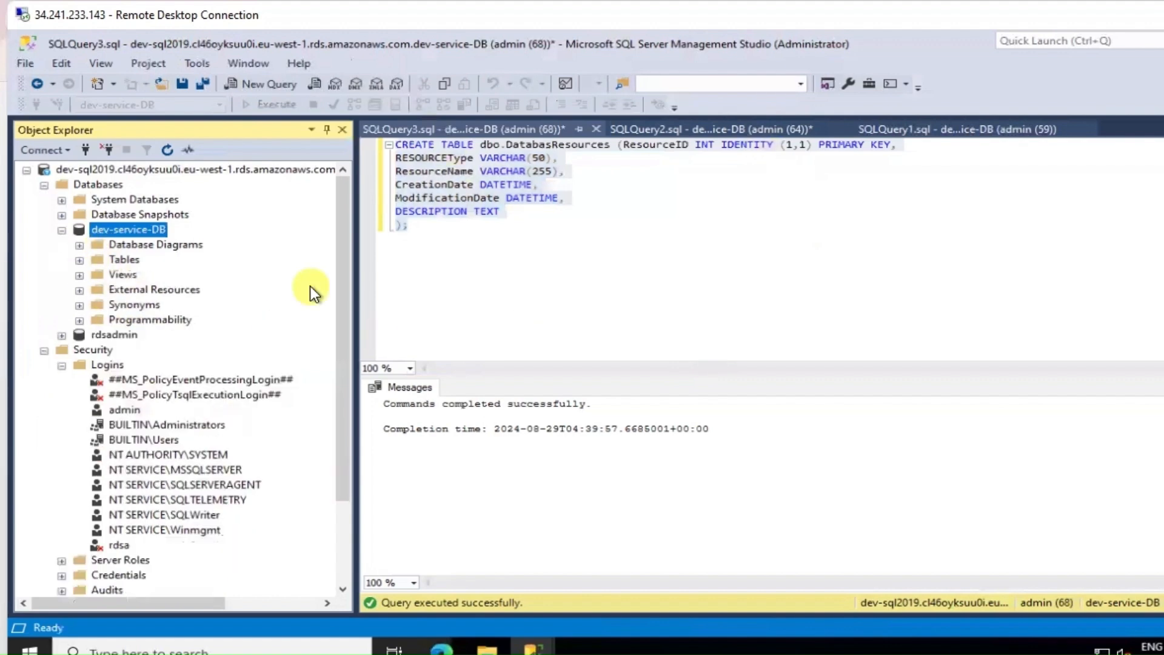
click(165, 150)
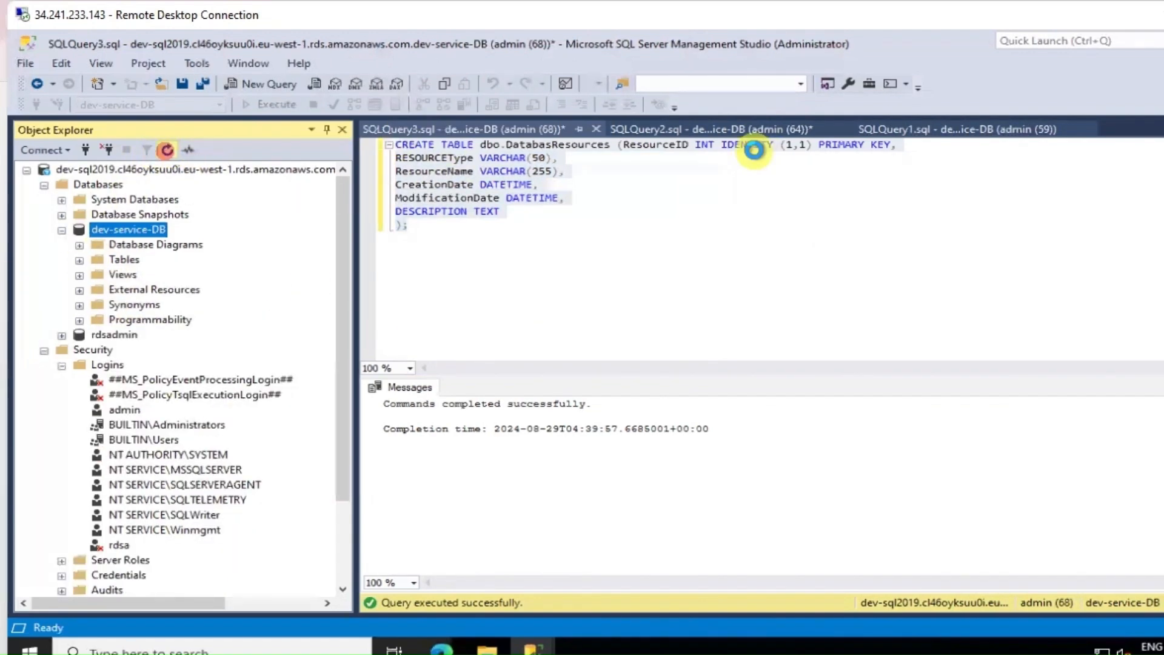
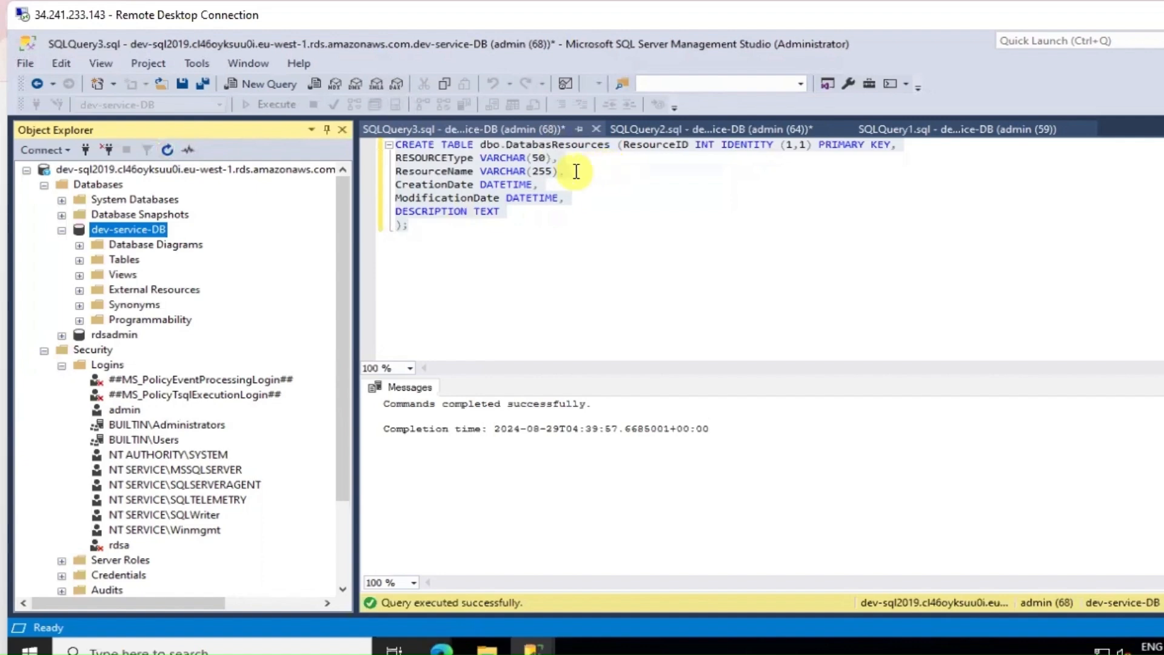
click(553, 147)
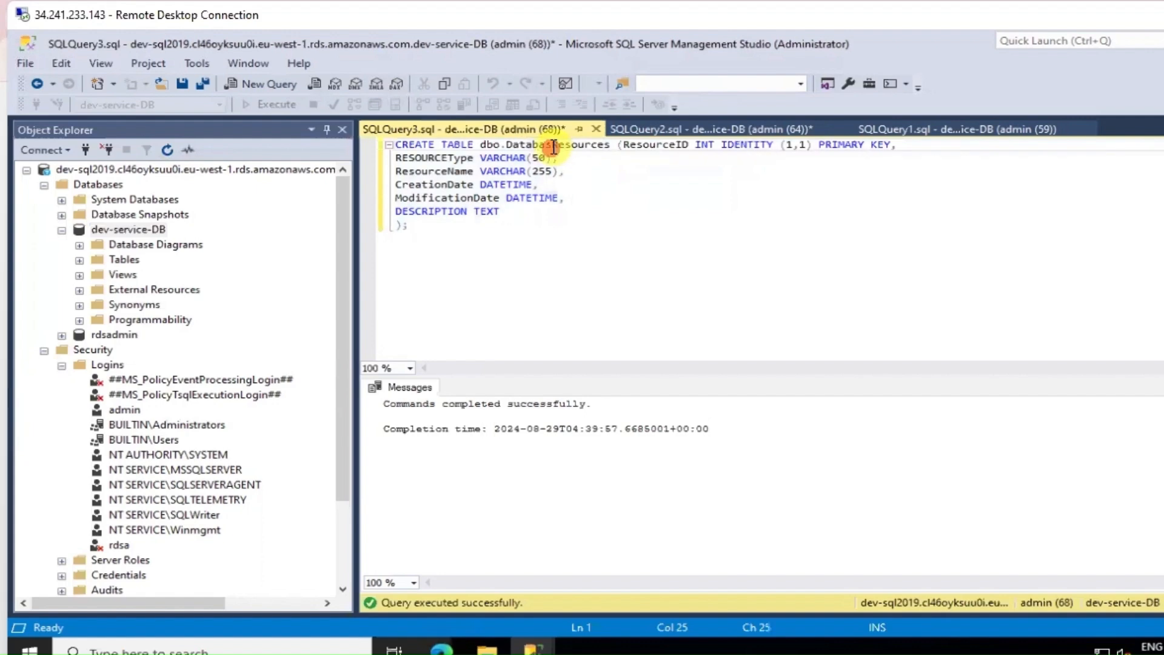
click(554, 143)
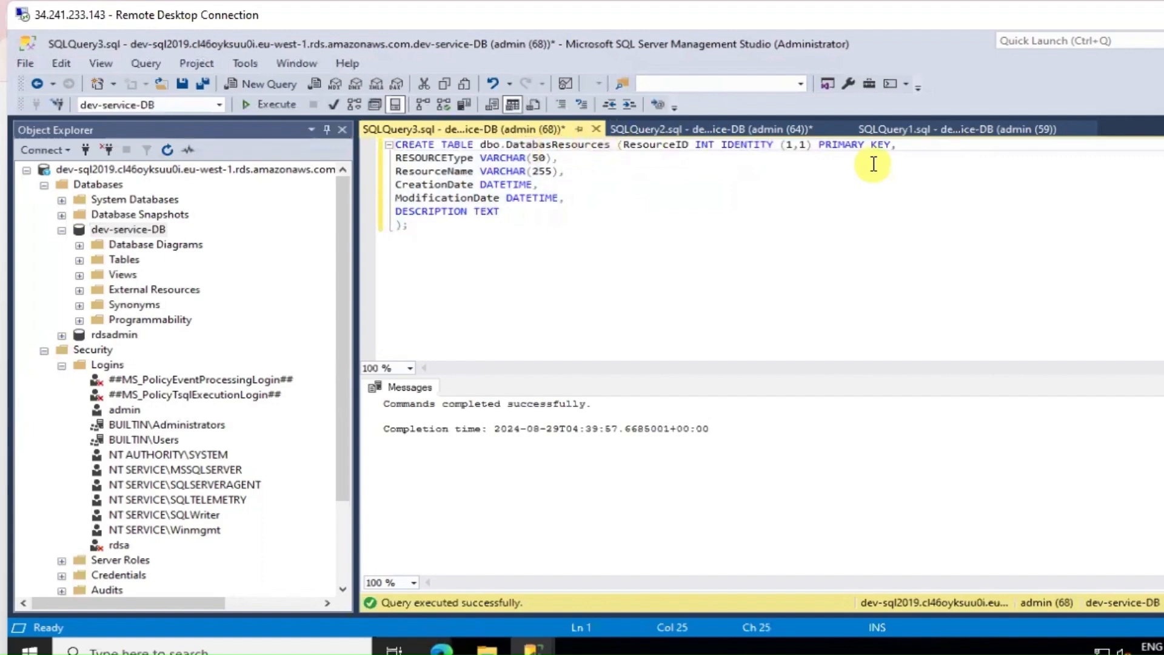
double_click(567, 145)
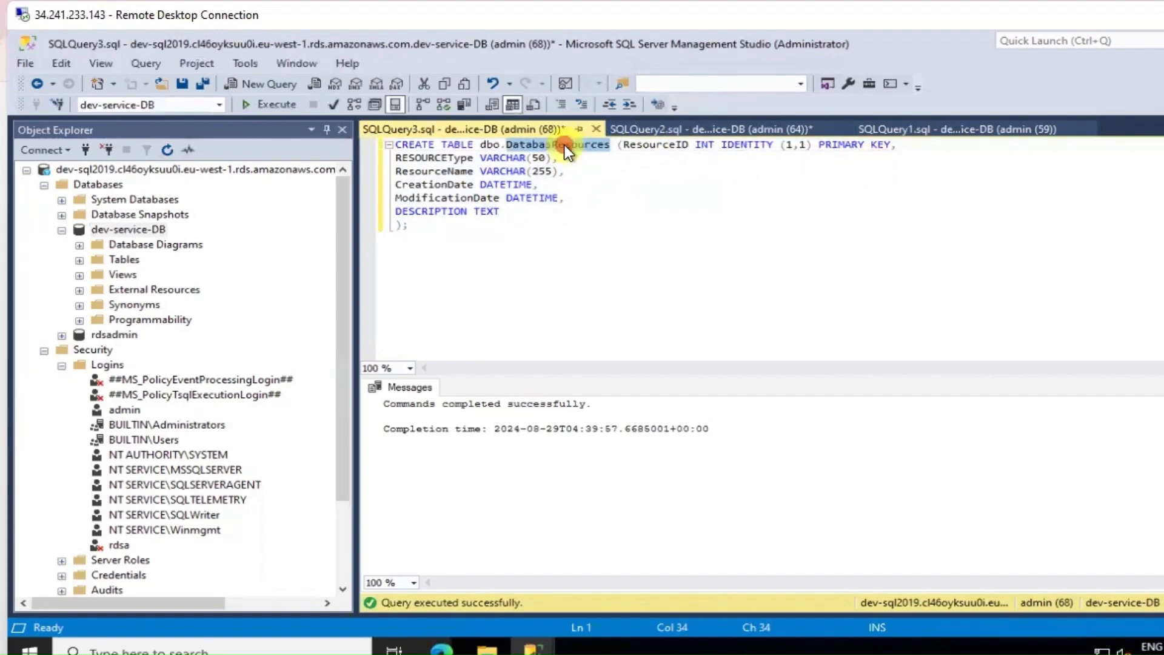
key(Left)
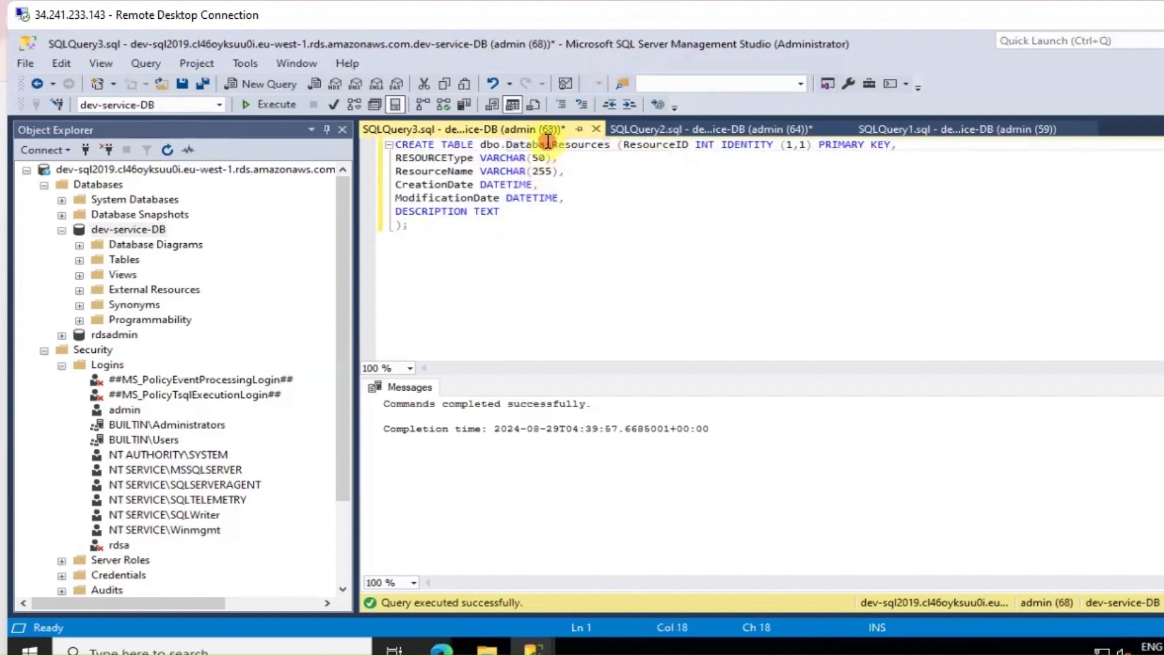
double_click(570, 146)
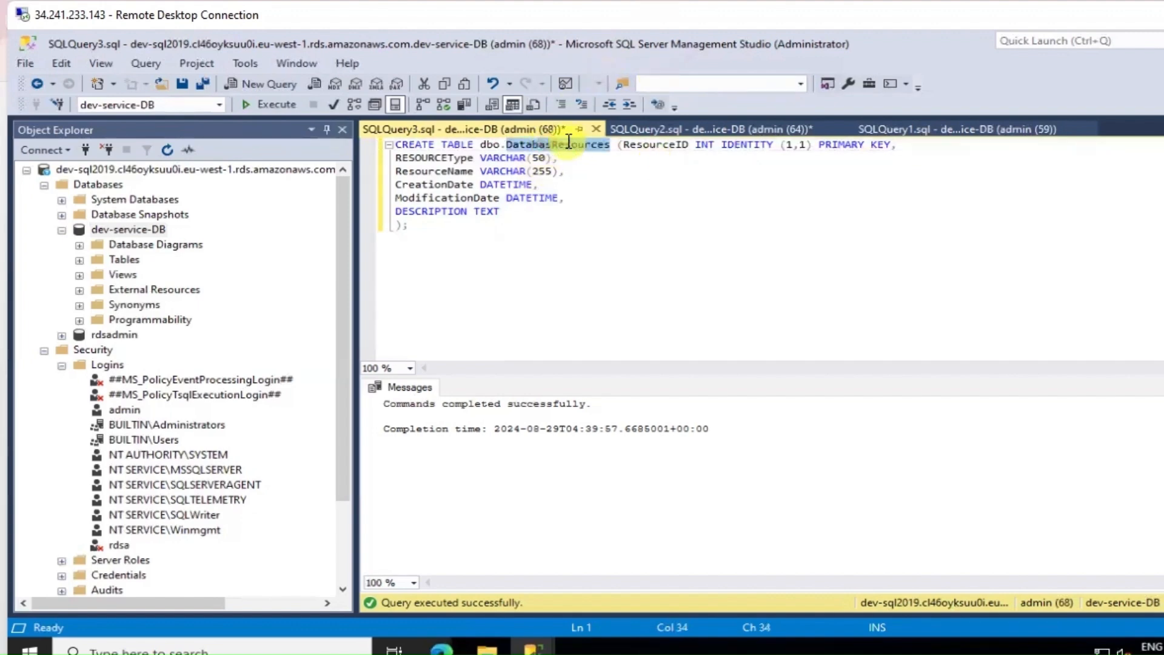
click(569, 145)
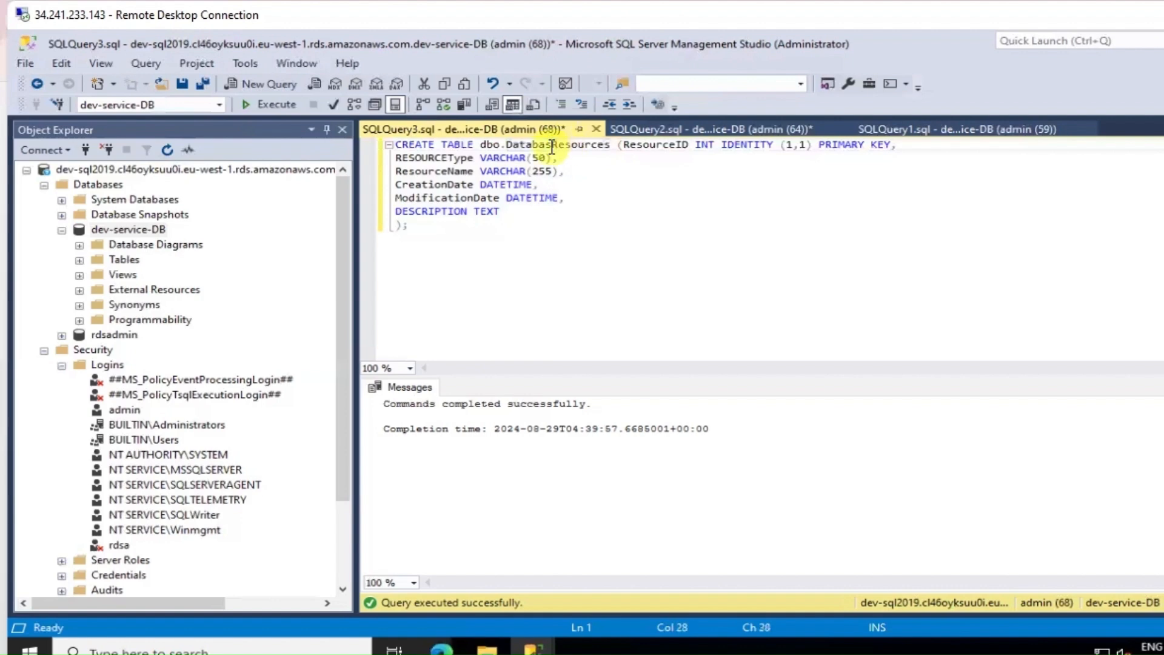
- Copy the whole CREATE TABLE statement into a new query on dev-service-DB
key(ctrl+a)
key(ctrl+c)
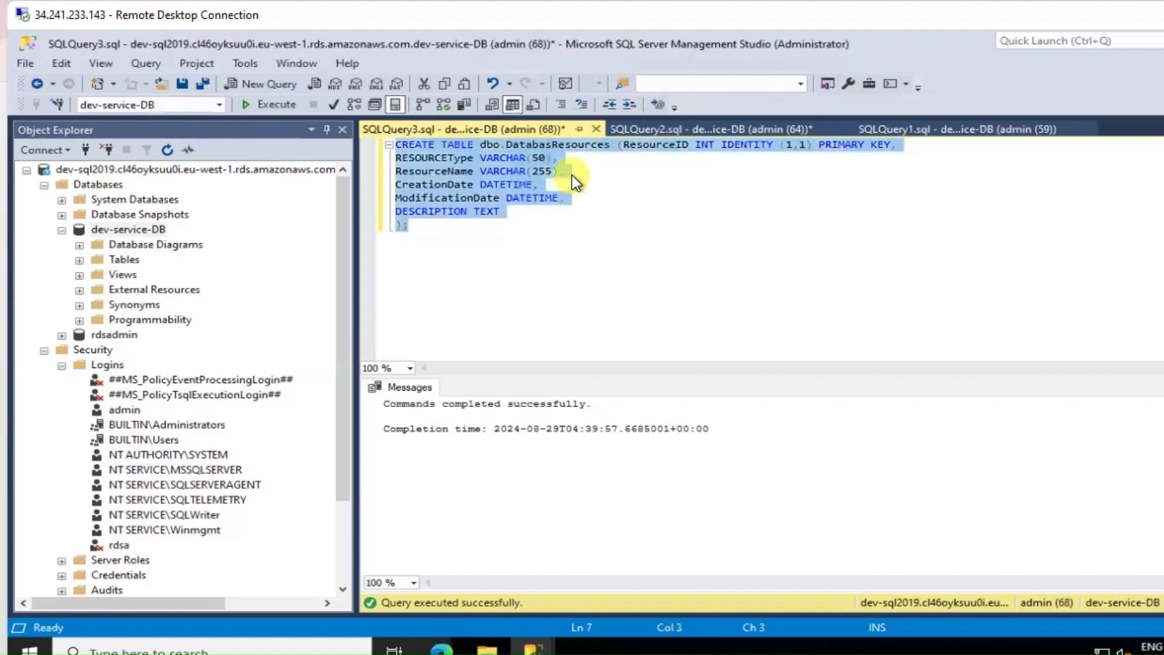
click(146, 230)
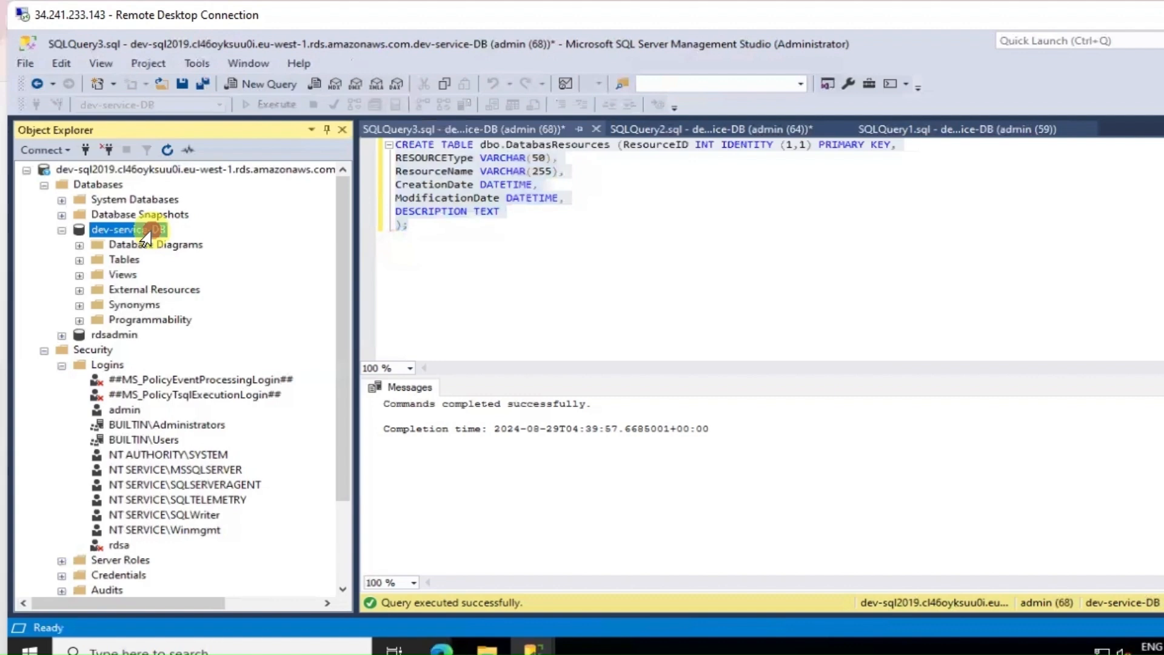
right_click(146, 237)
click(240, 262)
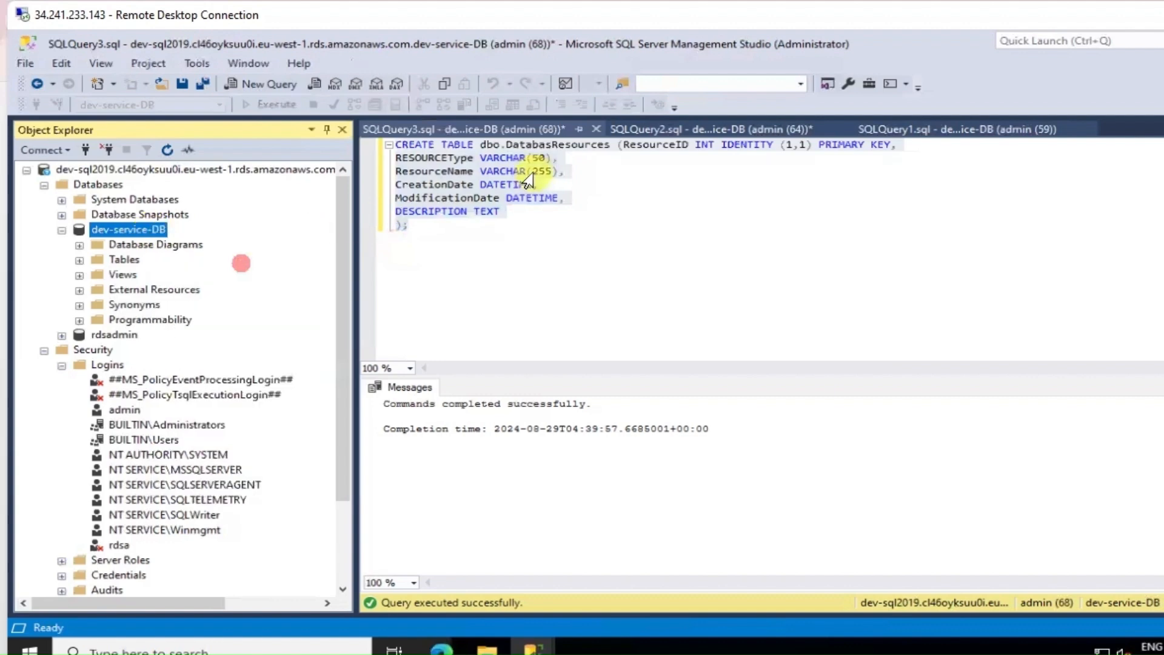
key(ctrl+v)
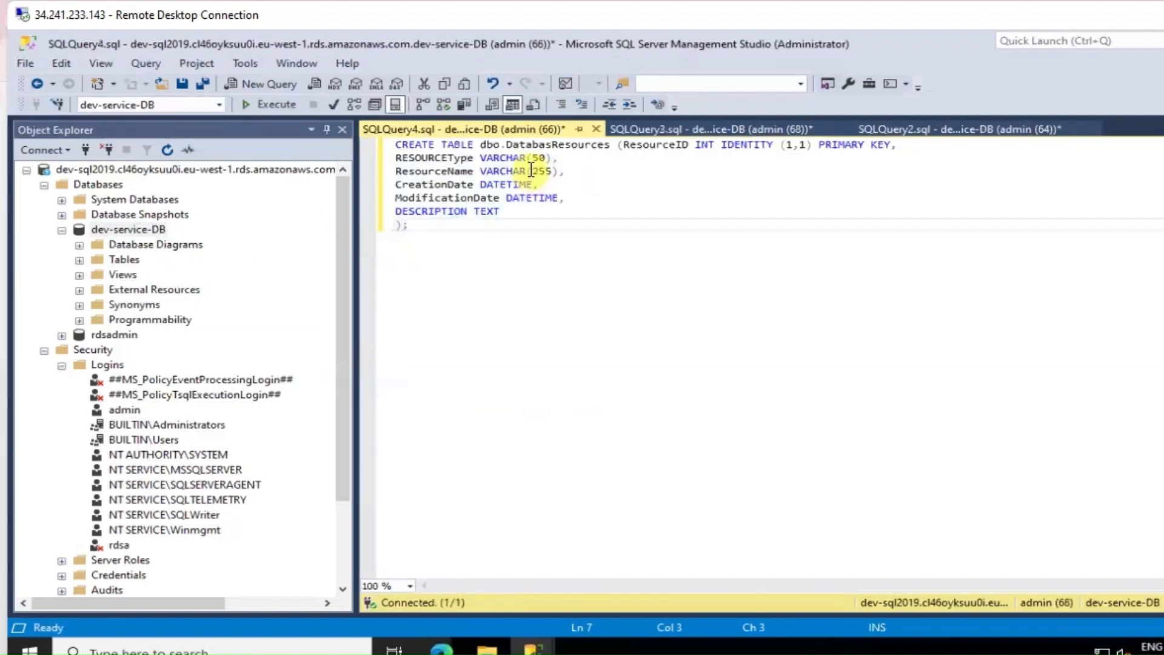
- Correct the table name to dbo.DatabaseResources in the copied statement and run the whole query
click(548, 145)
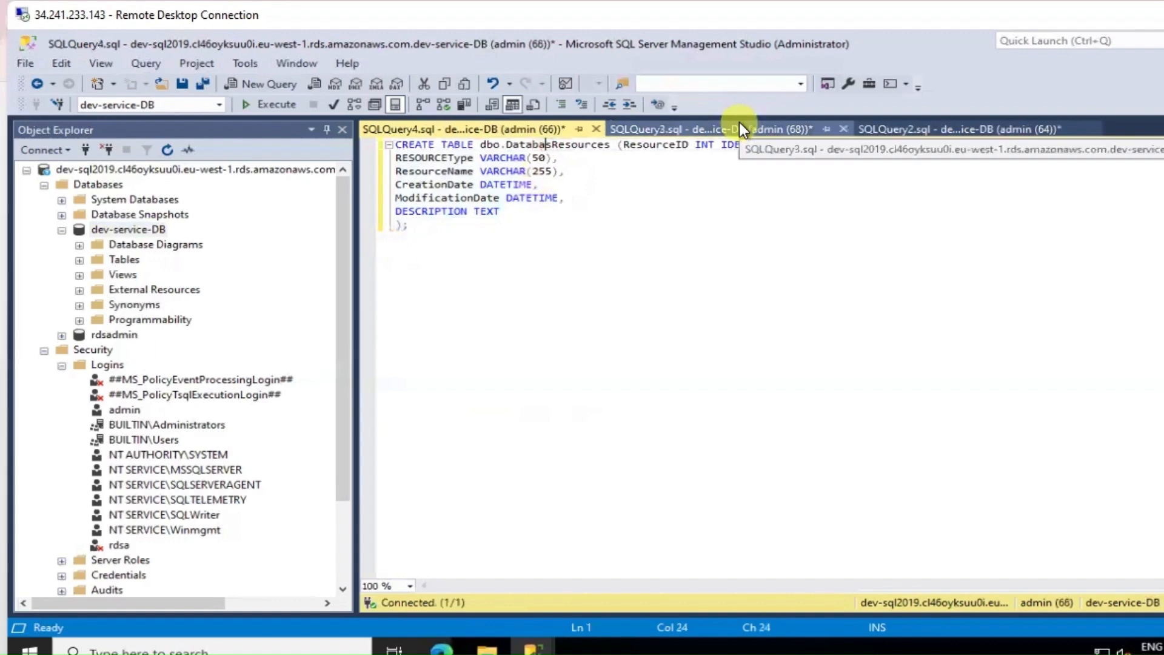
text(e)
key(ctrl+a)
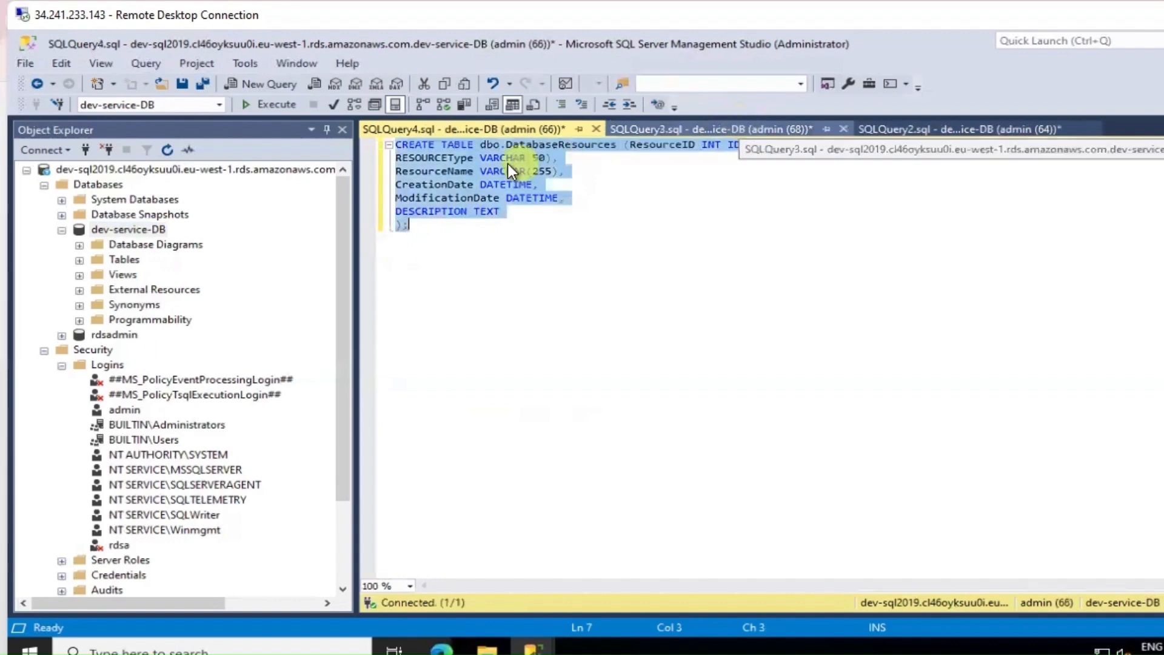
click(272, 104)
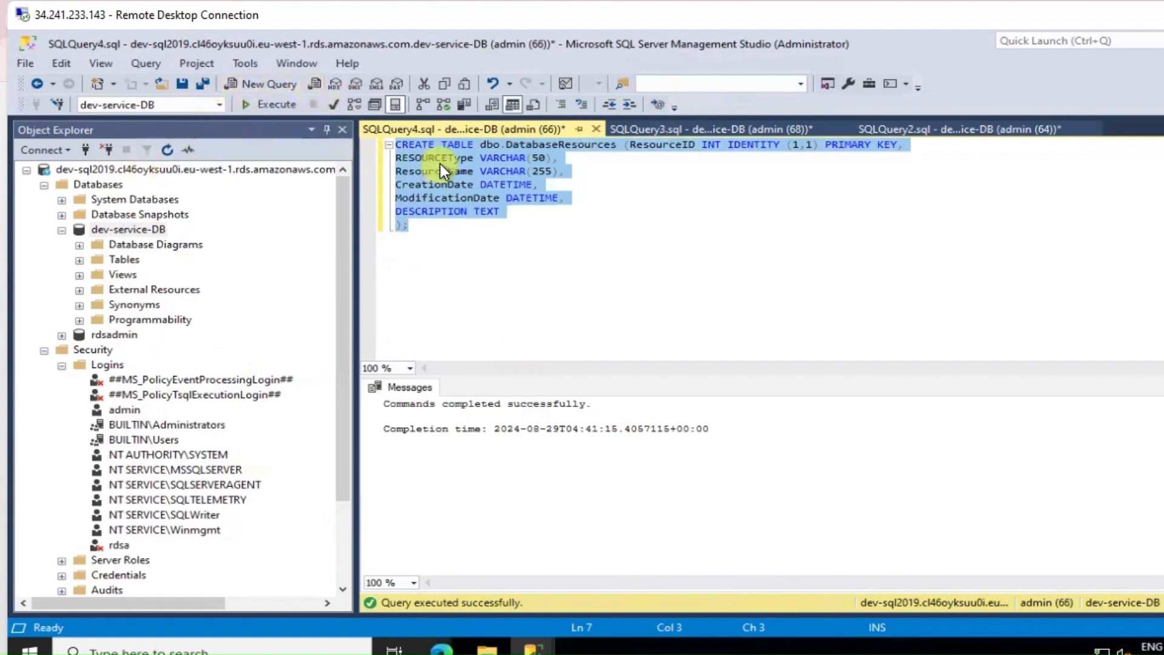
- Switch the query's target database to master and back to dev-service-DB
click(220, 105)
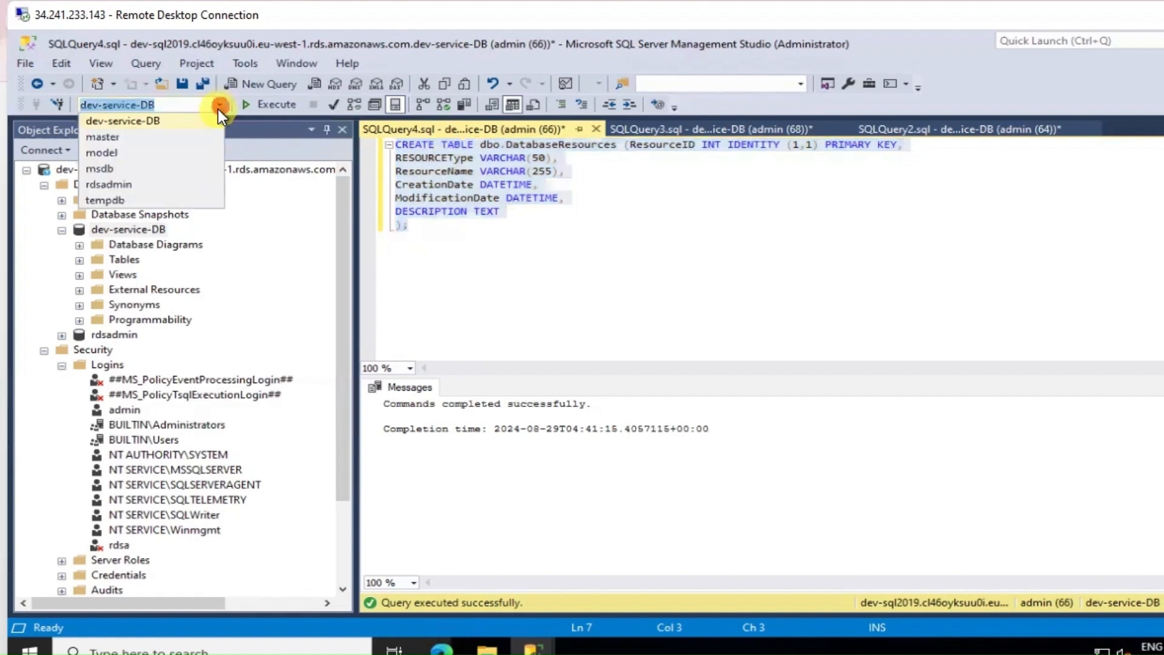
click(152, 140)
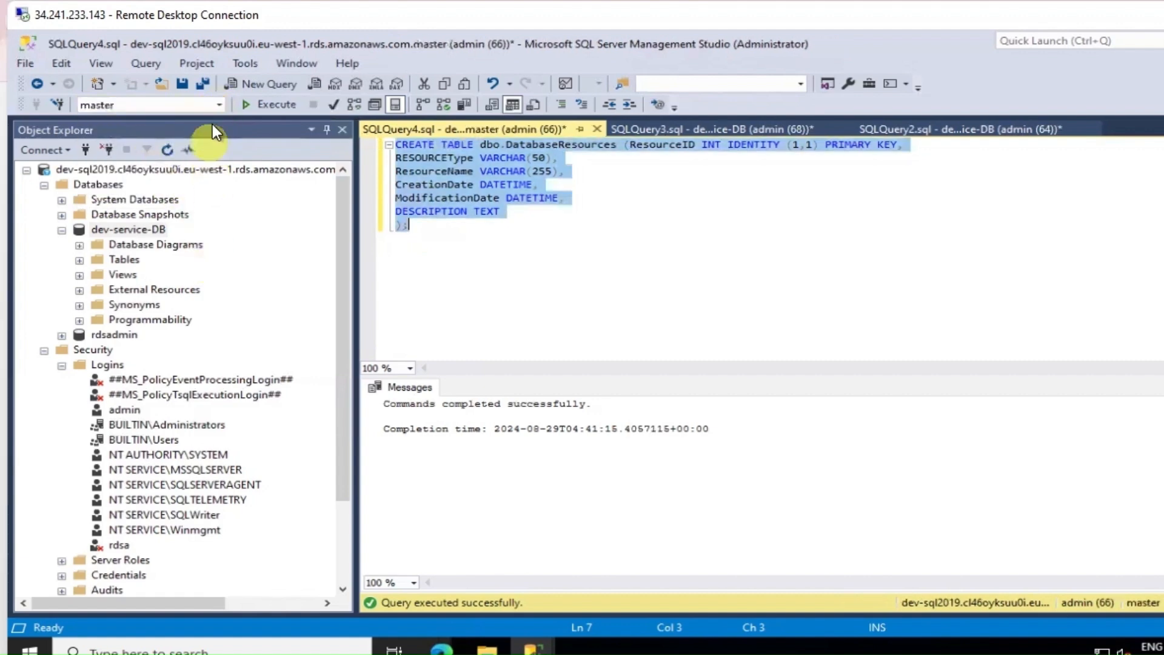
click(219, 105)
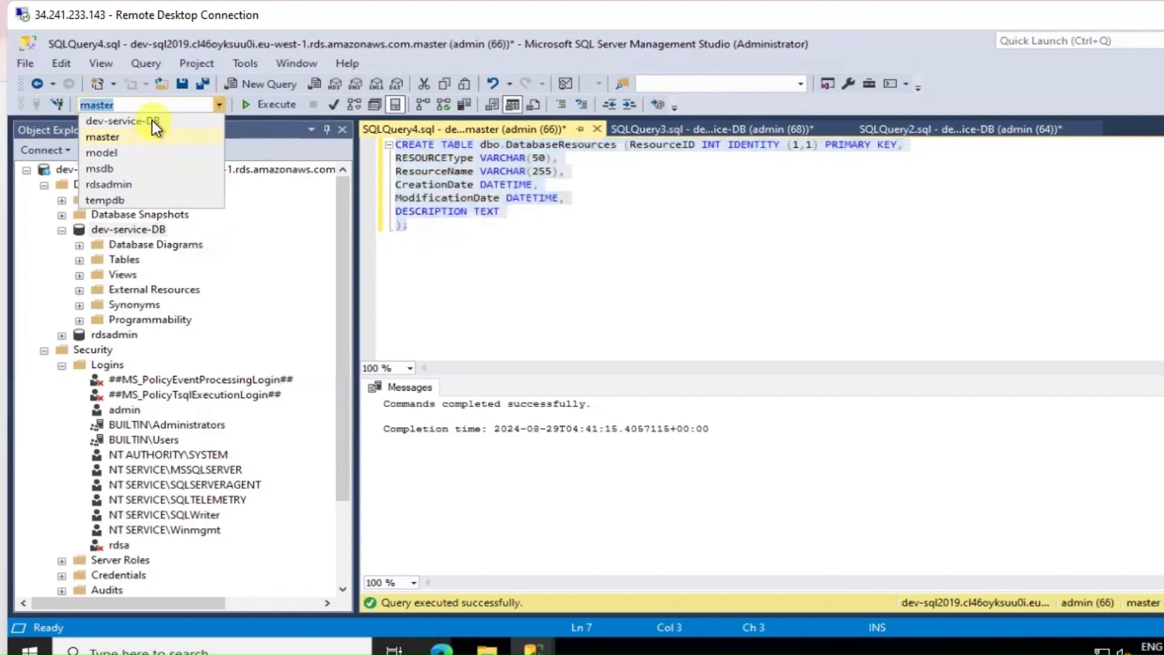
click(152, 121)
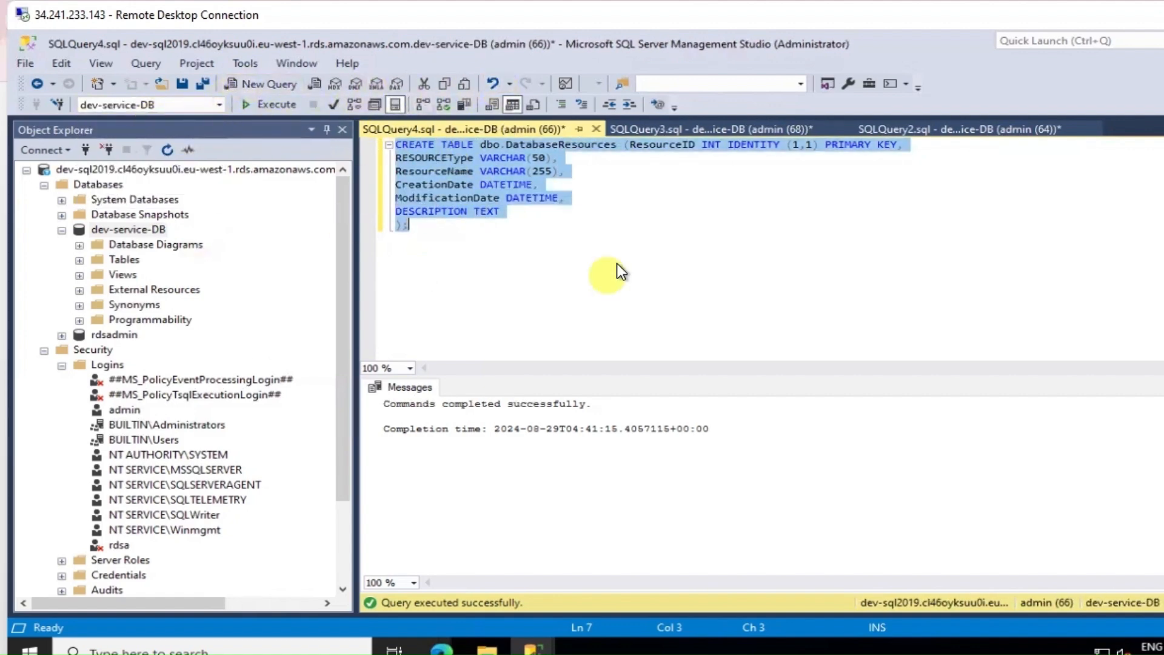
right_click(612, 212)
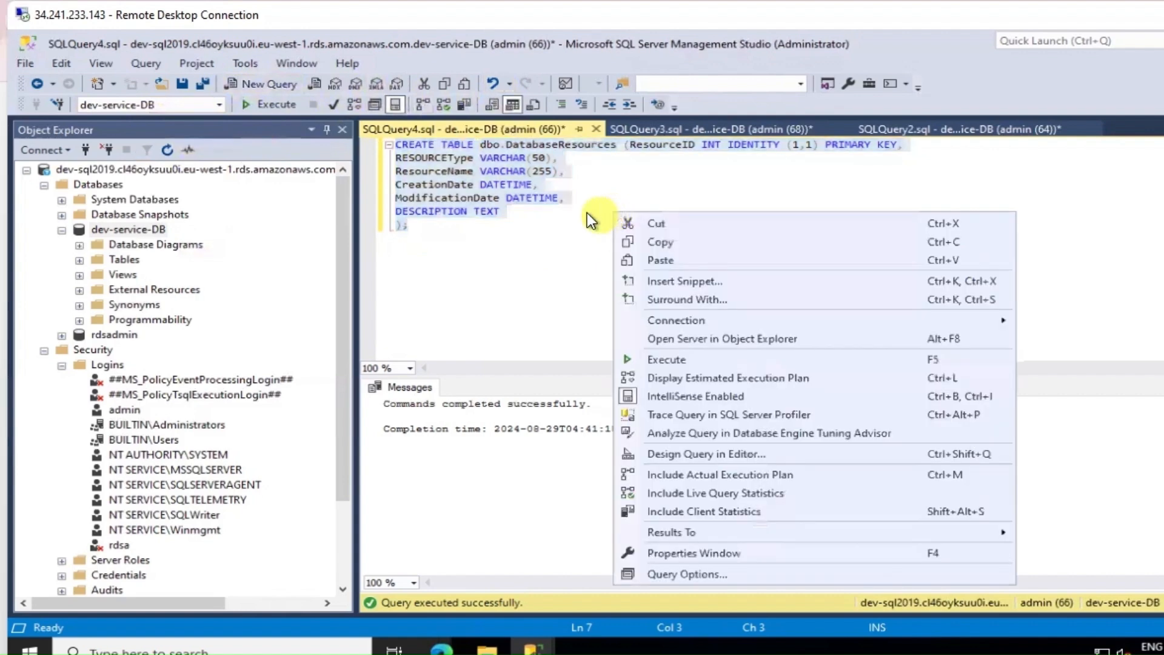
click(533, 275)
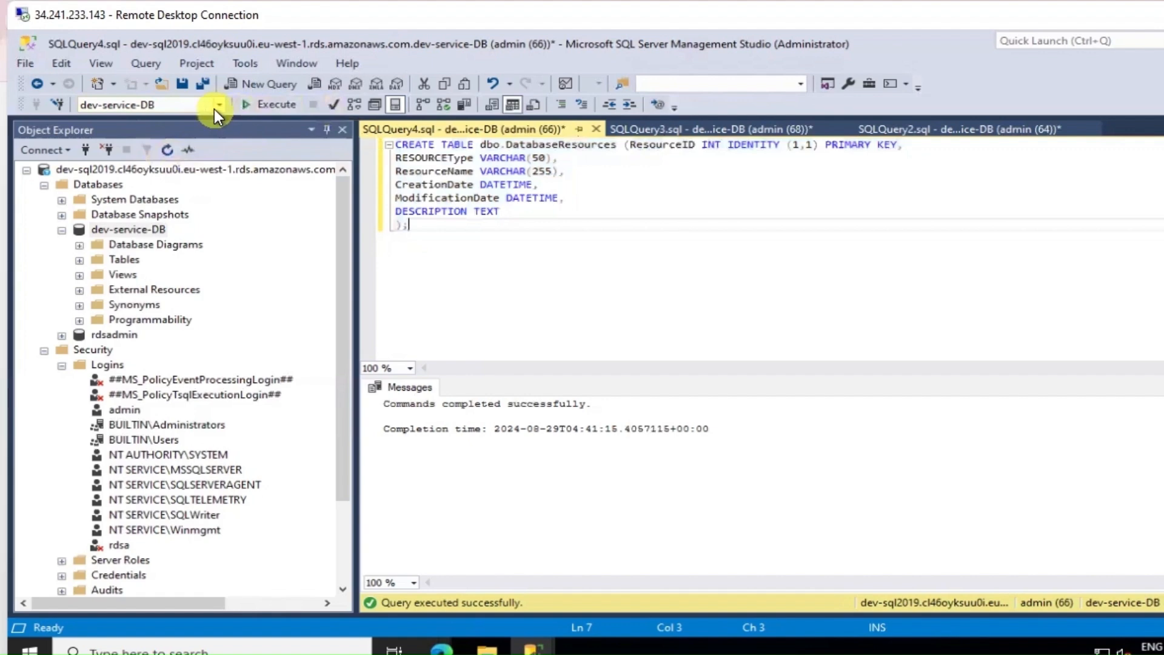
click(480, 156)
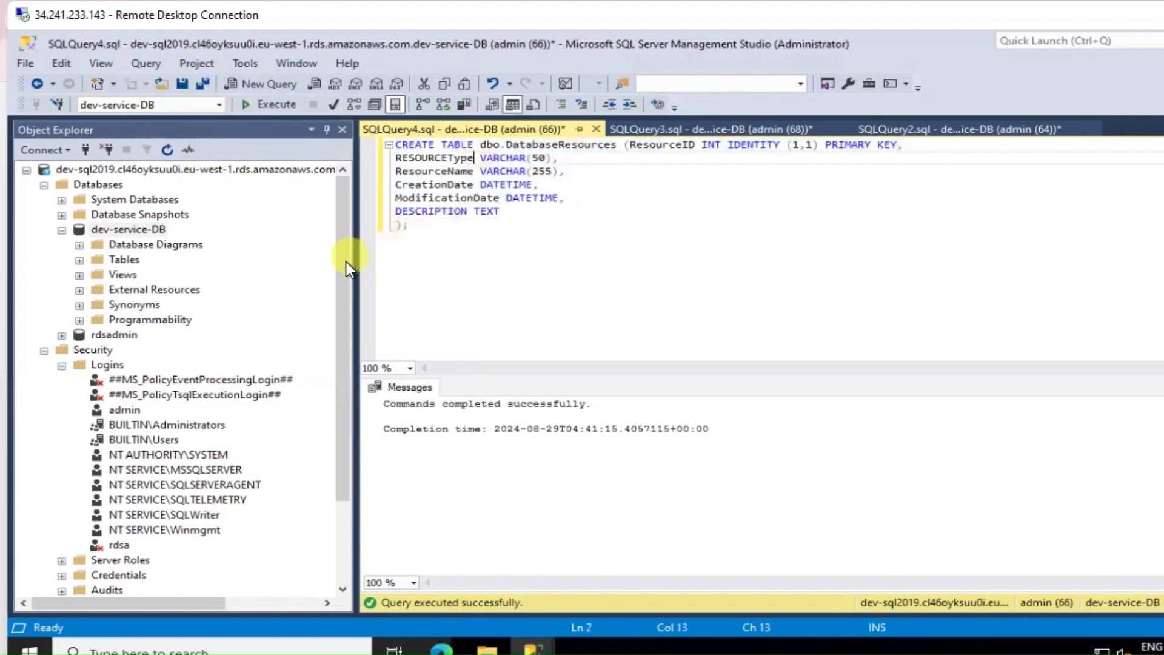
scroll(264, 348, down, 2)
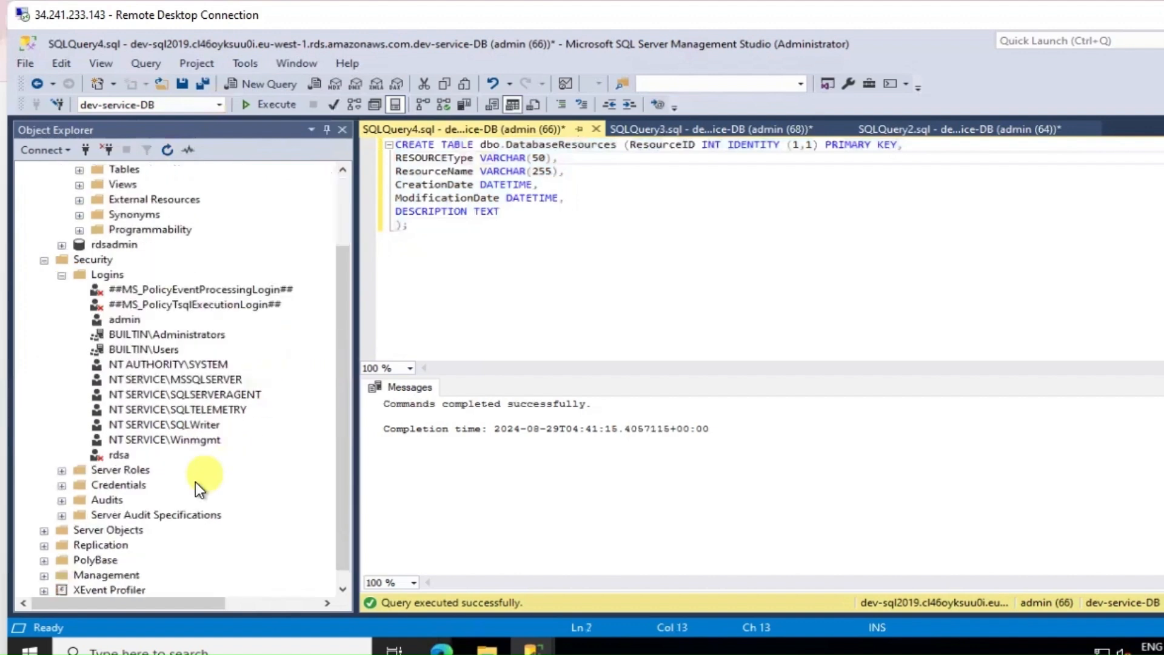
click(61, 485)
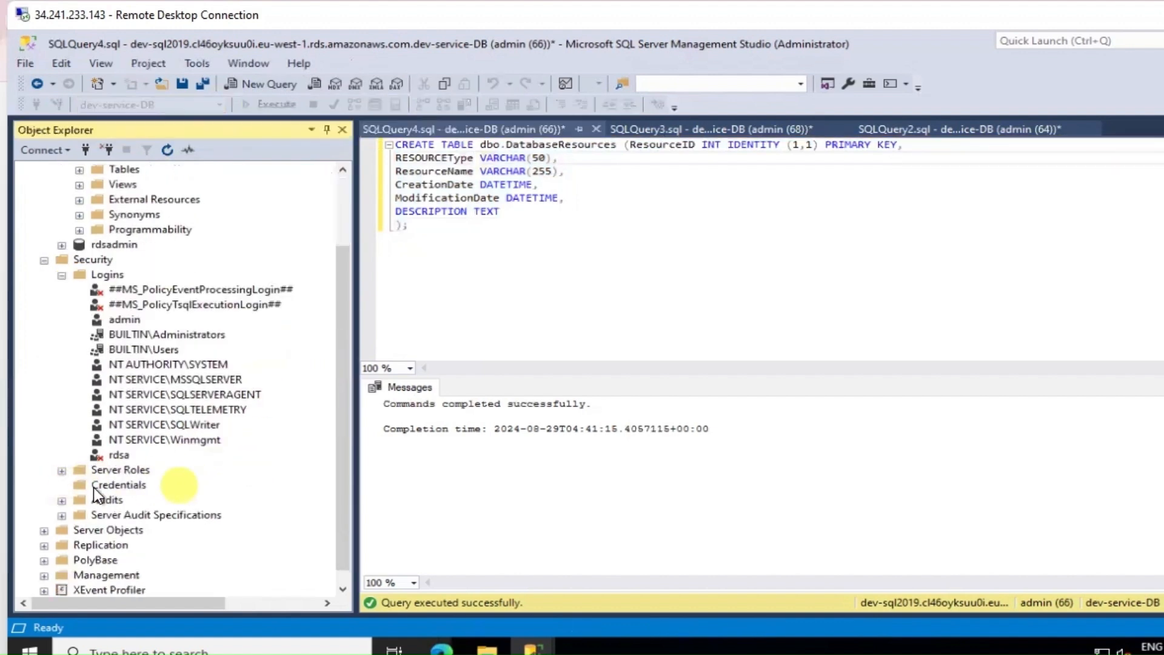
click(122, 441)
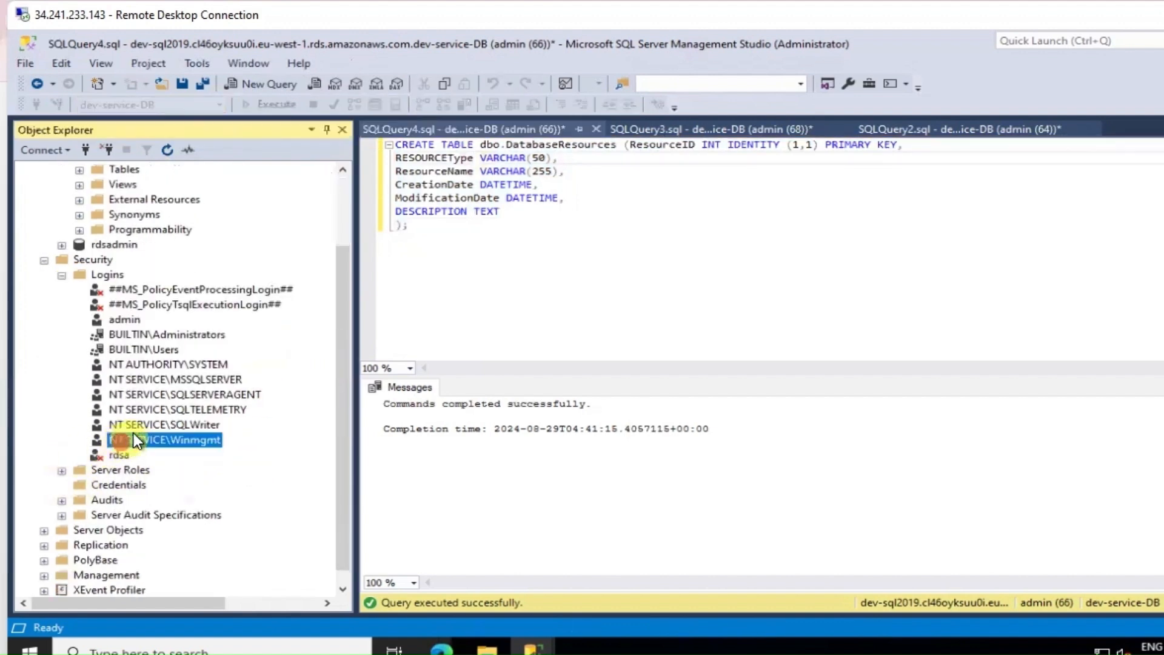
click(152, 397)
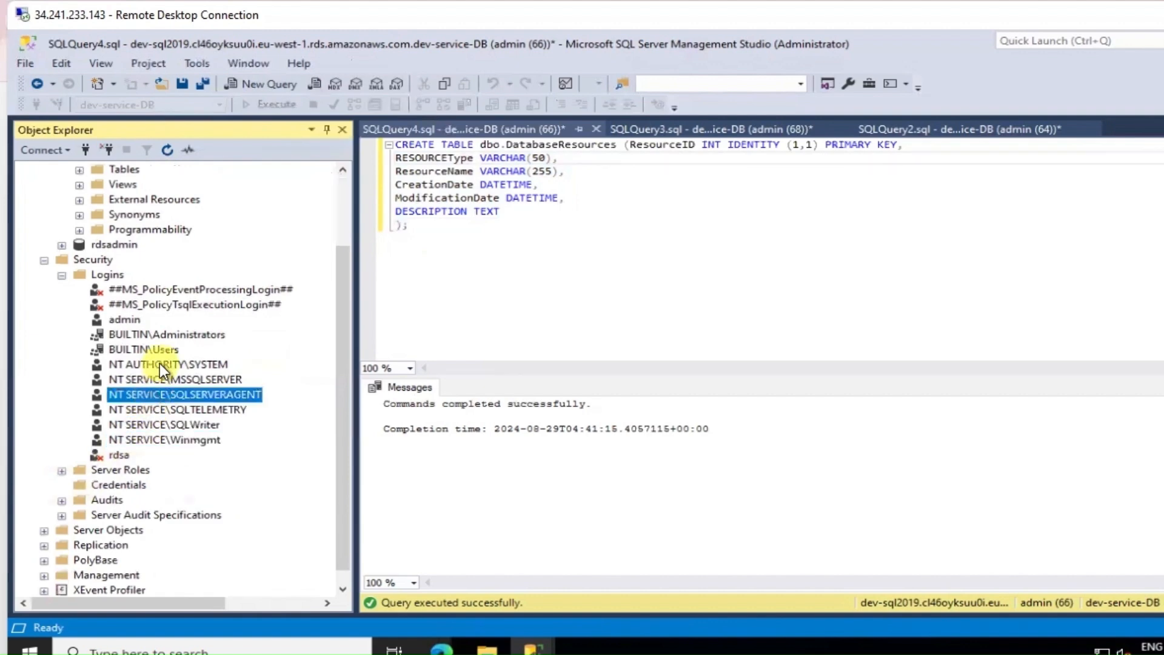
- Open the Back Up Database dialog for dev-service-DB
scroll(159, 362, up, 2)
click(154, 227)
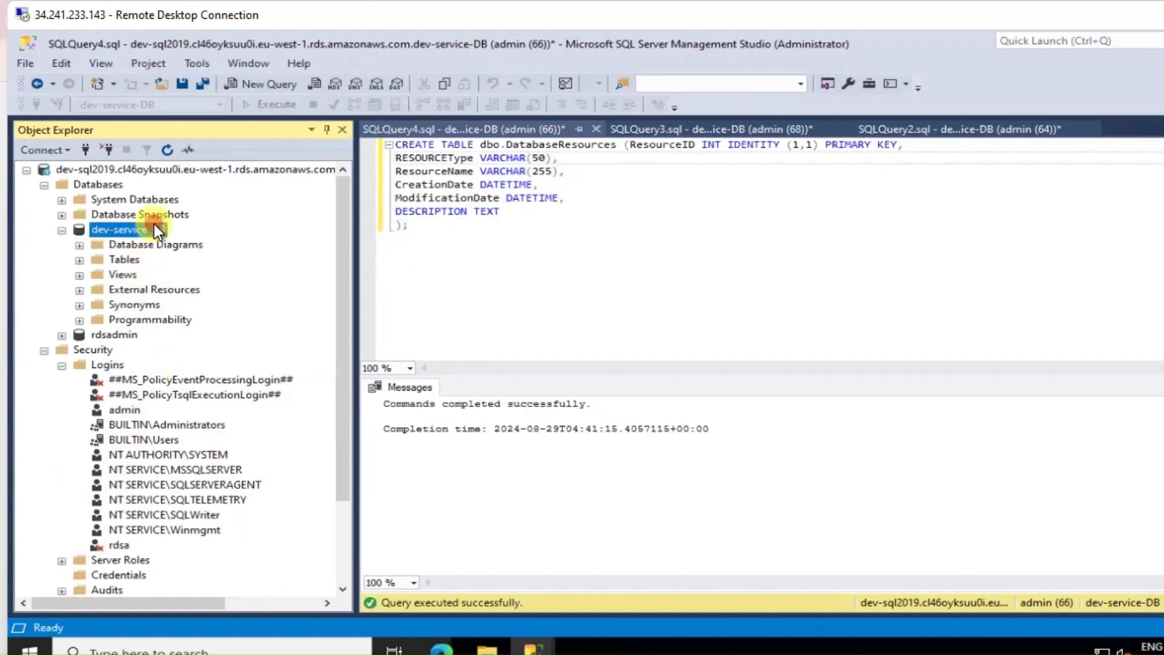
right_click(157, 231)
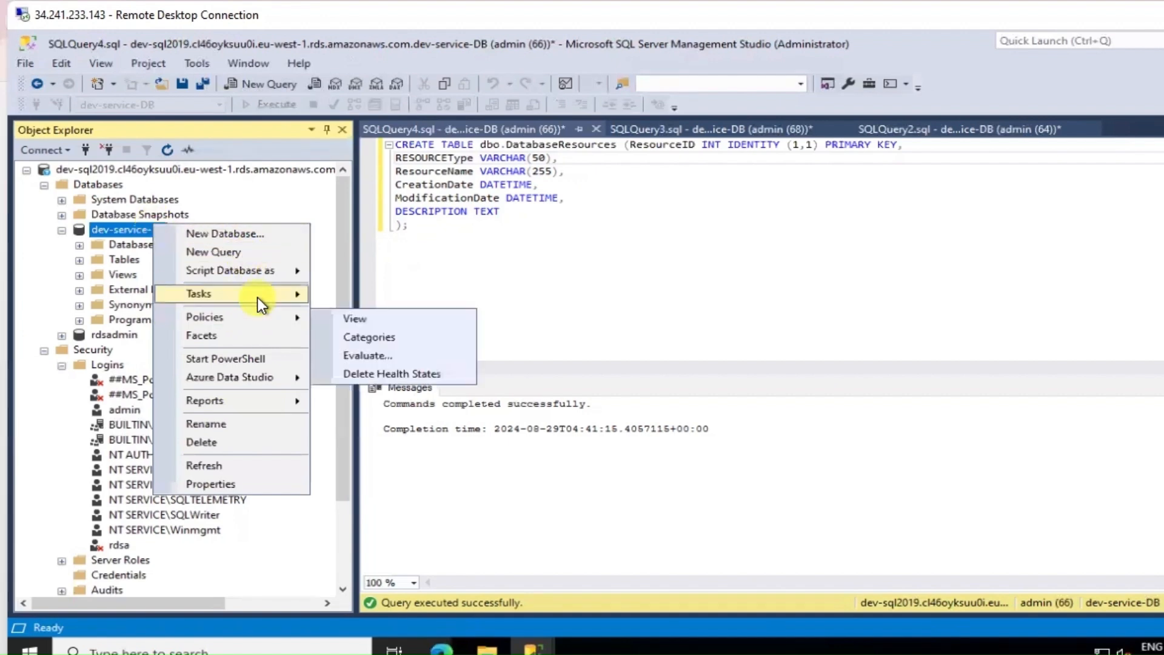
mouse_move(257, 297)
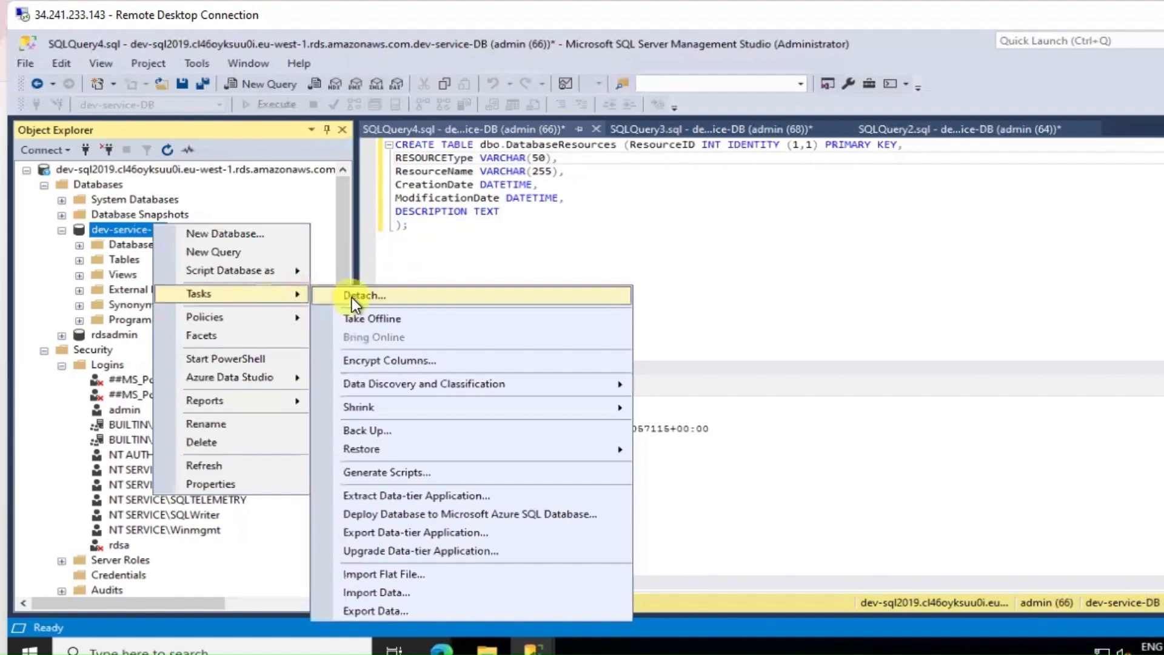
click(388, 435)
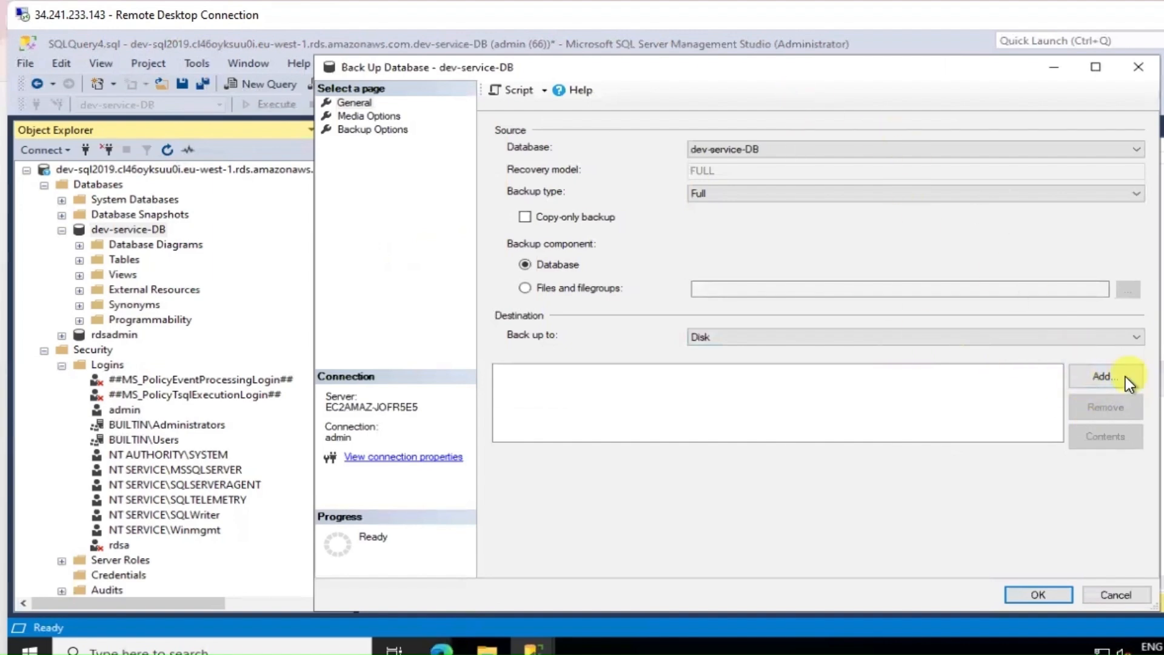
- Try to run a full disk backup of dev-service-DB without adding a backup destination, and dismiss the backup dialogs
click(1108, 380)
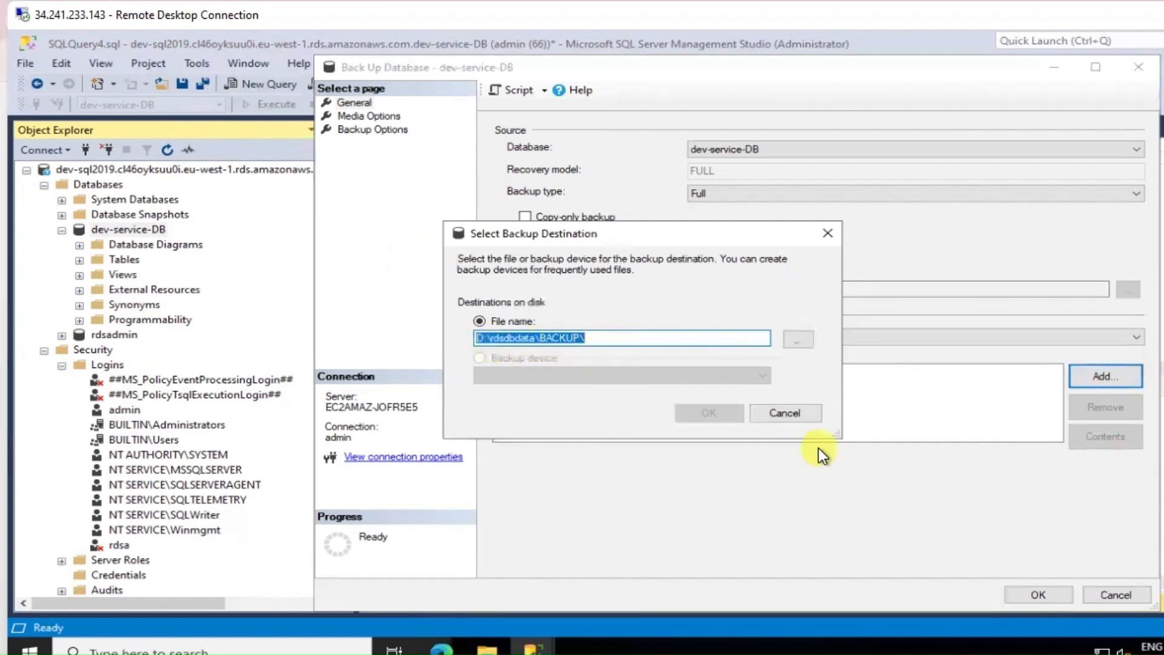
click(800, 413)
click(1031, 592)
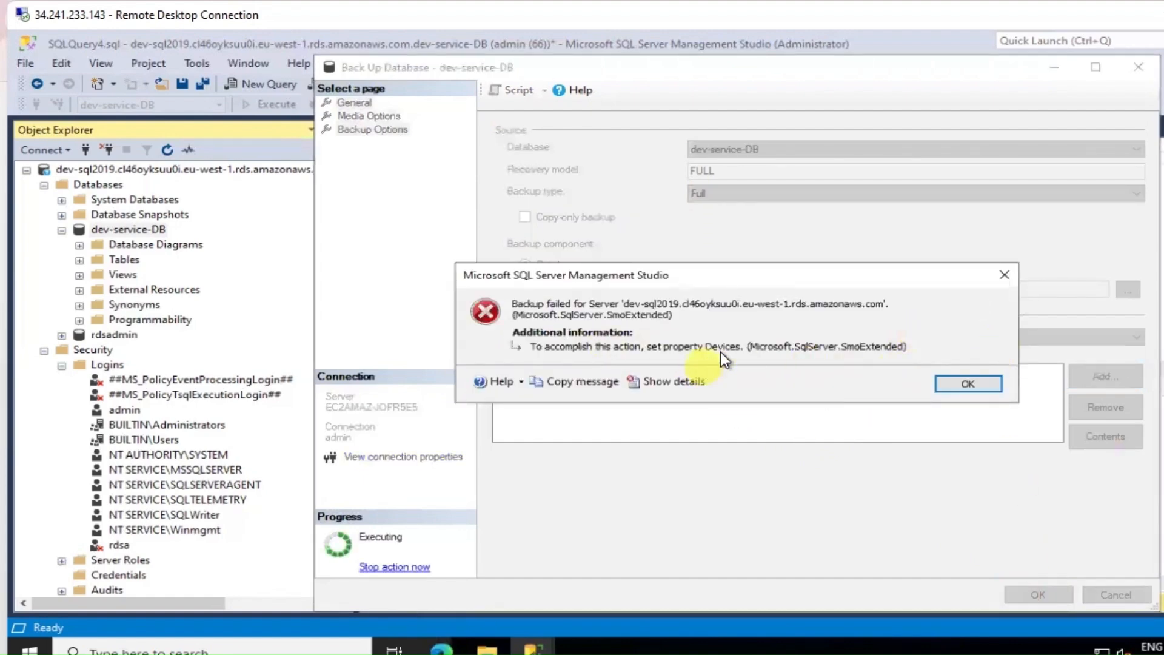
click(1003, 276)
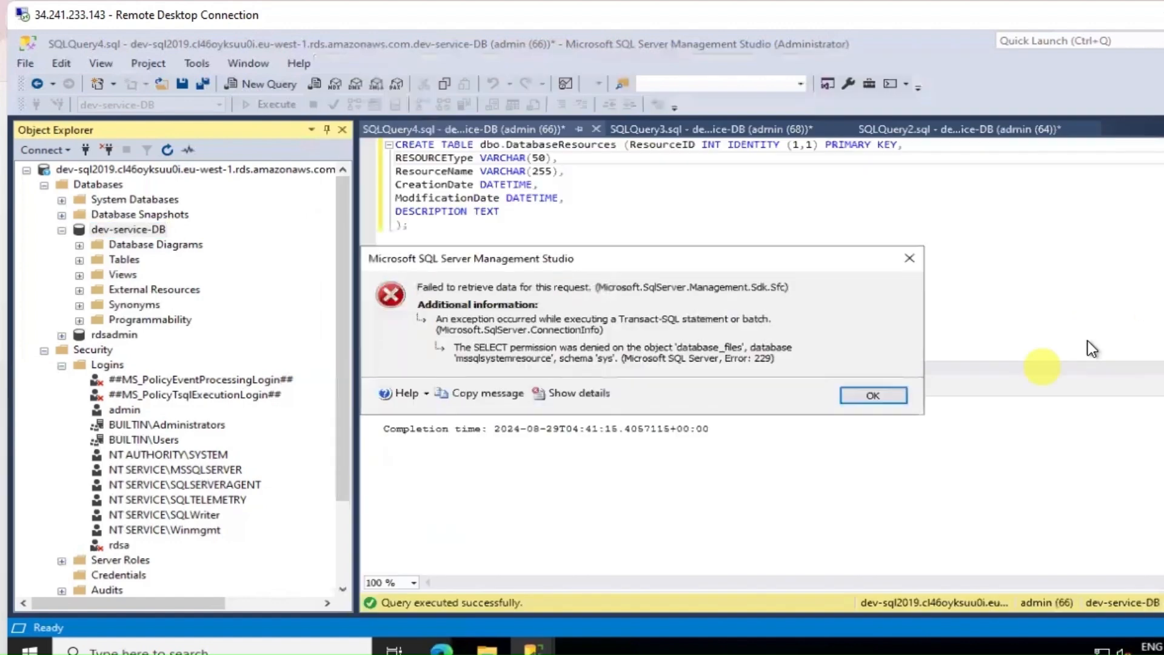
click(900, 397)
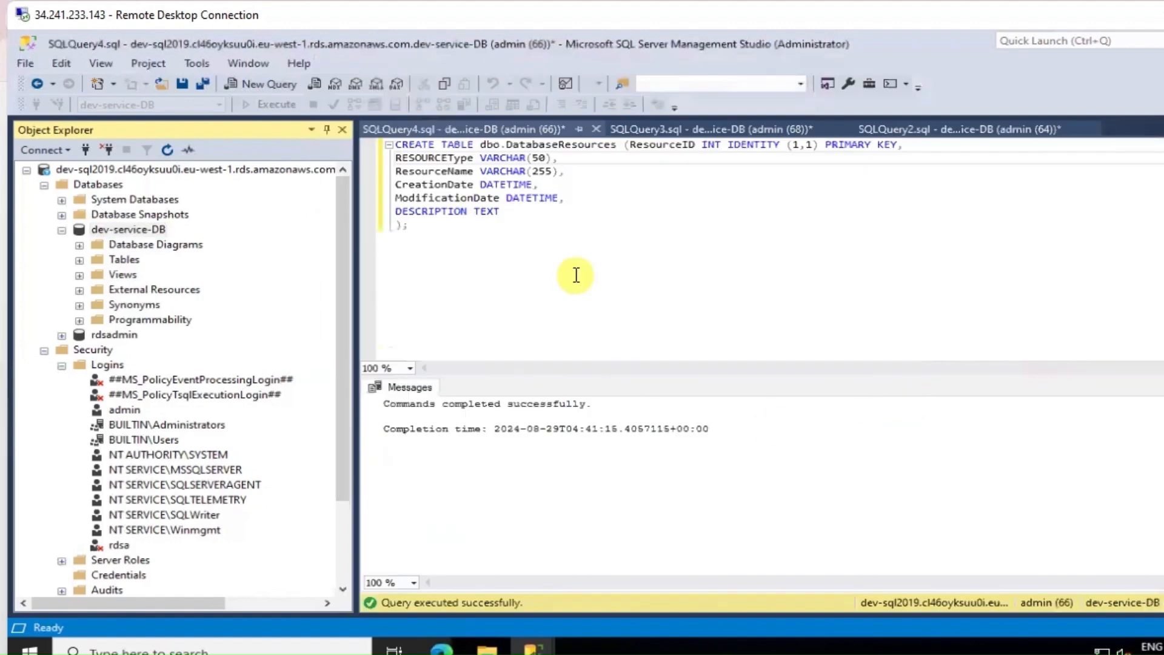
click(144, 229)
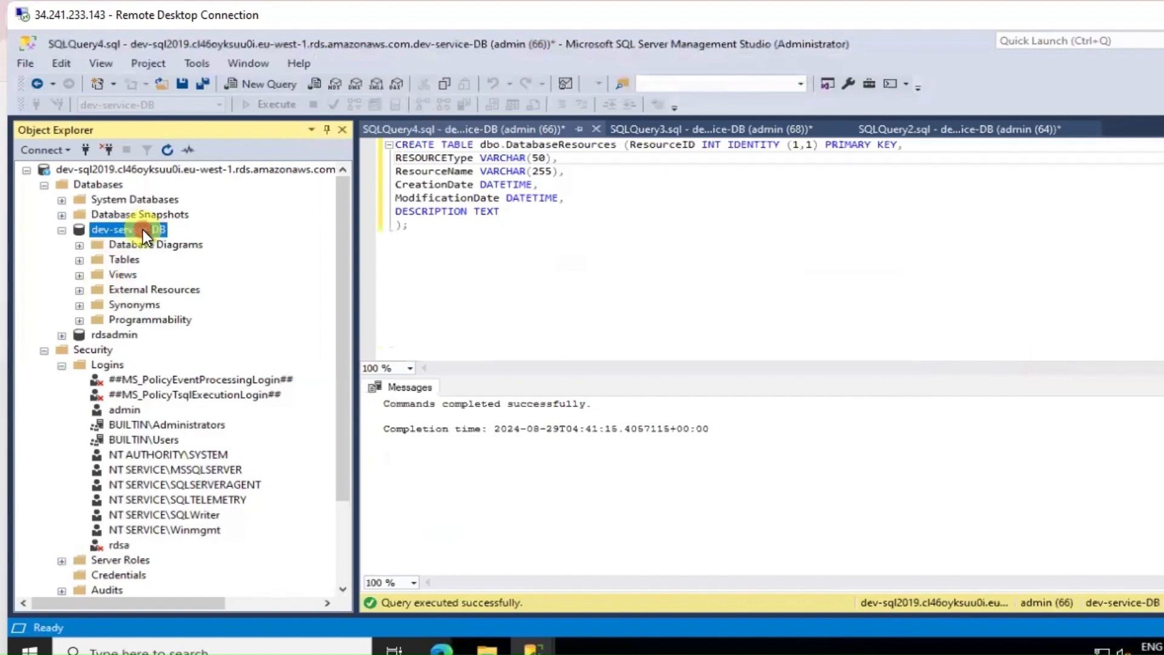
right_click(143, 229)
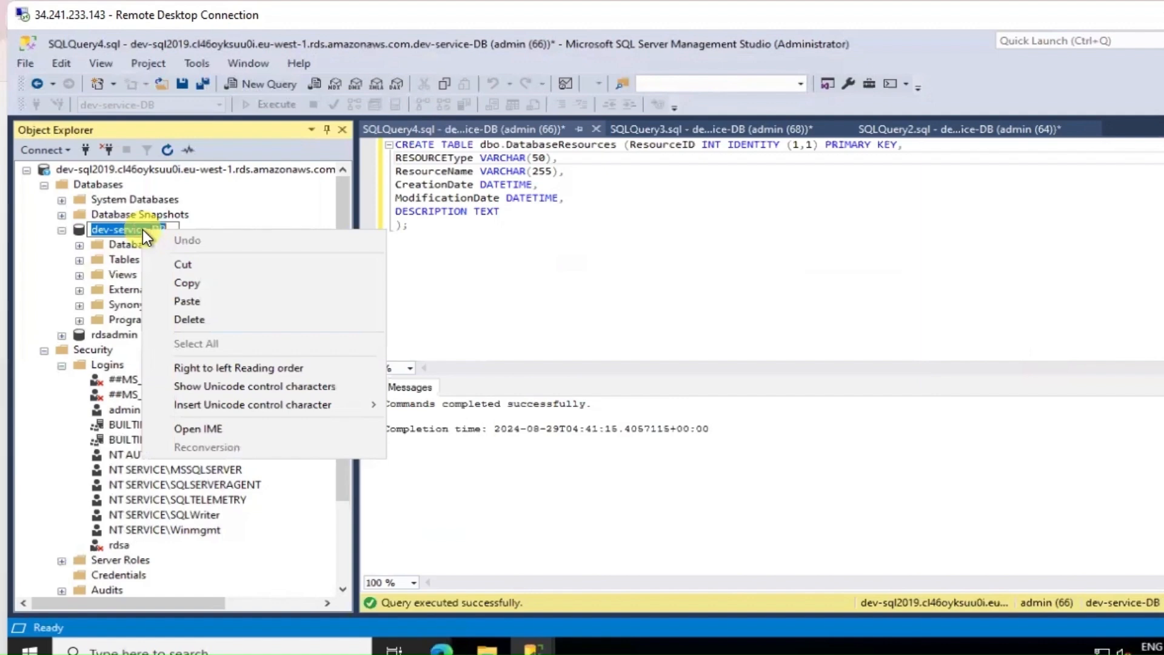
- Switch to the RDS console in the browser and review the backup settings and snapshots of the dev-sql2019 instance
click(360, 642)
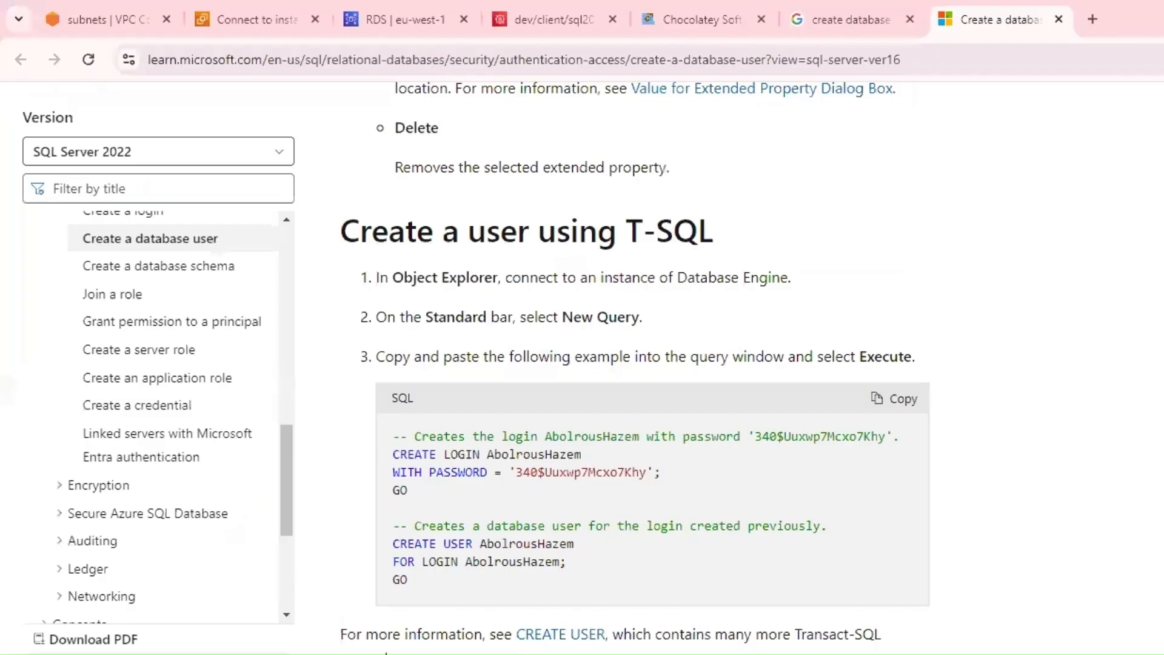
click(416, 12)
scroll(599, 425, down, 10)
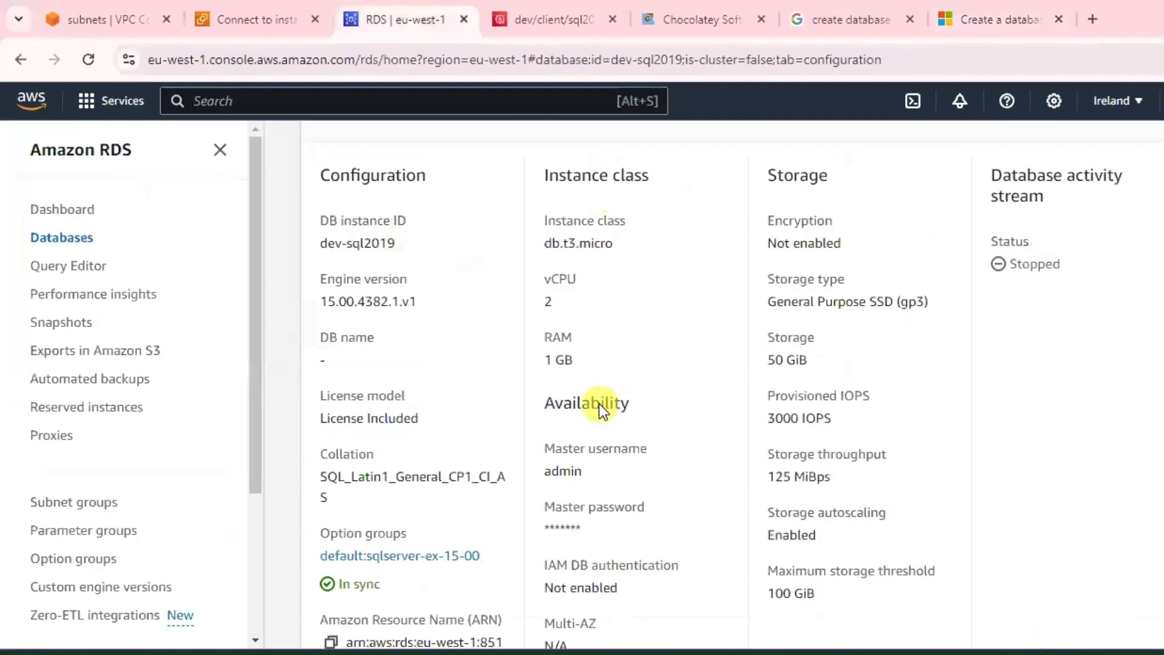
scroll(602, 397, up, 7)
scroll(601, 395, up, 5)
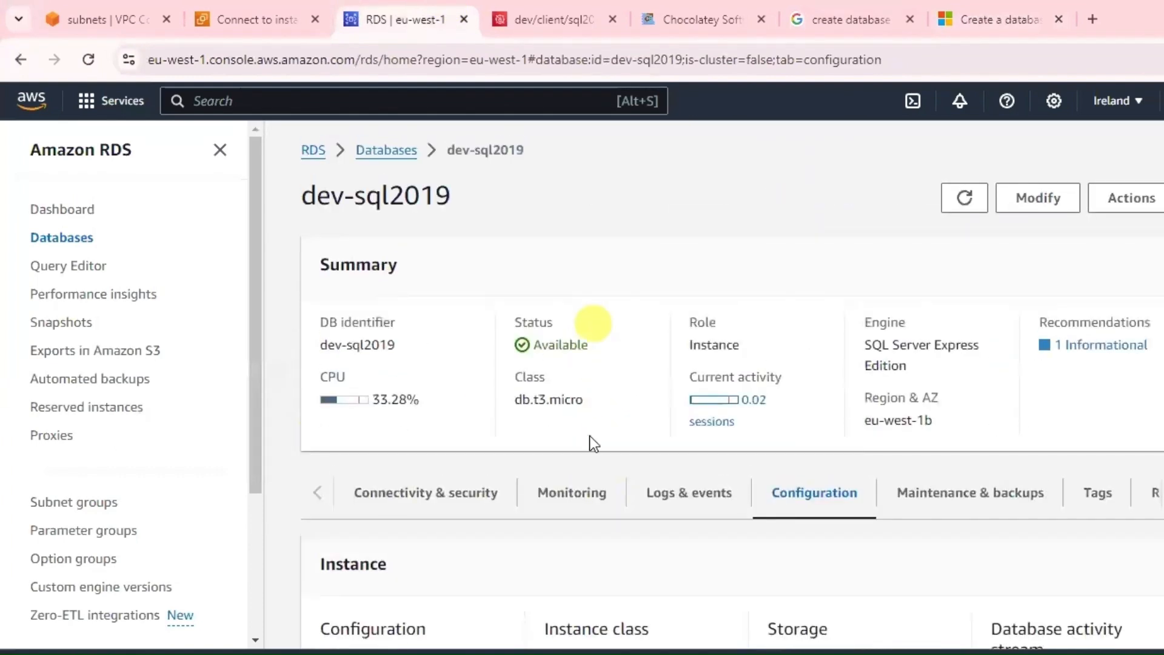
click(947, 493)
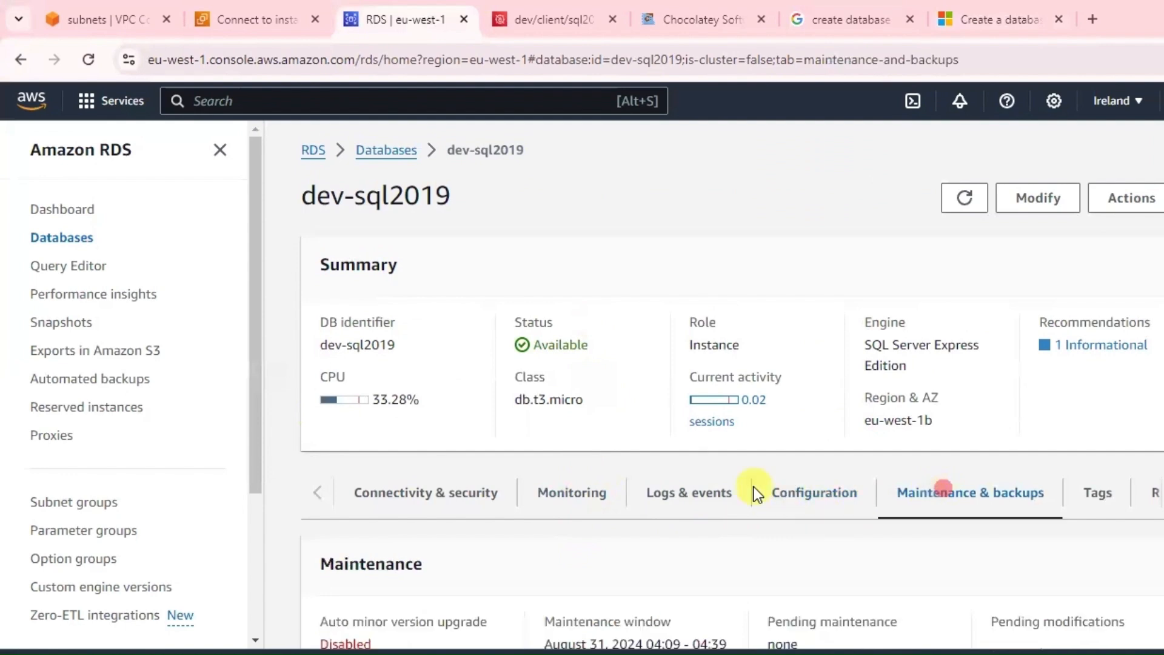
scroll(752, 488, down, 8)
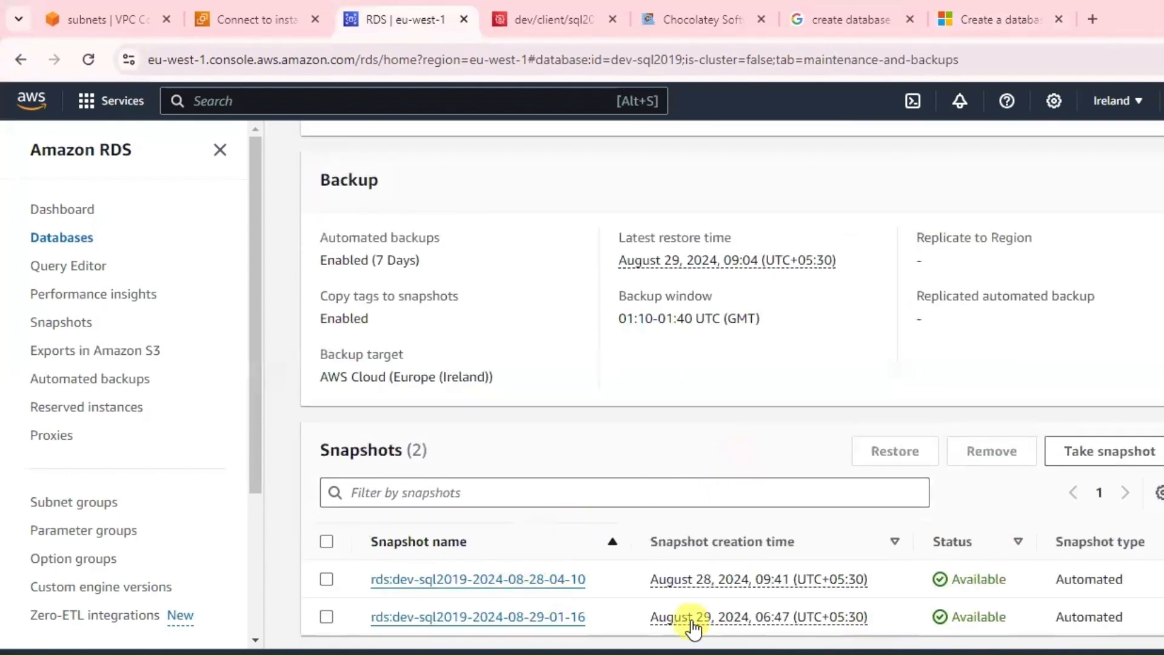
click(494, 618)
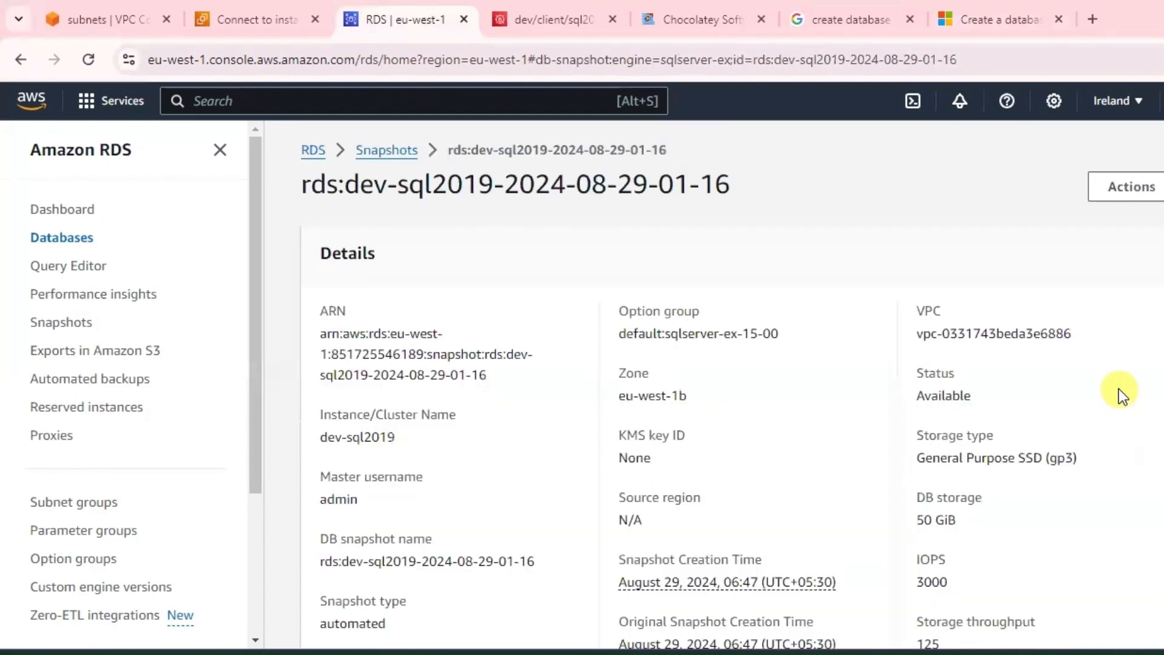
scroll(1119, 388, down, 10)
scroll(1119, 388, up, 10)
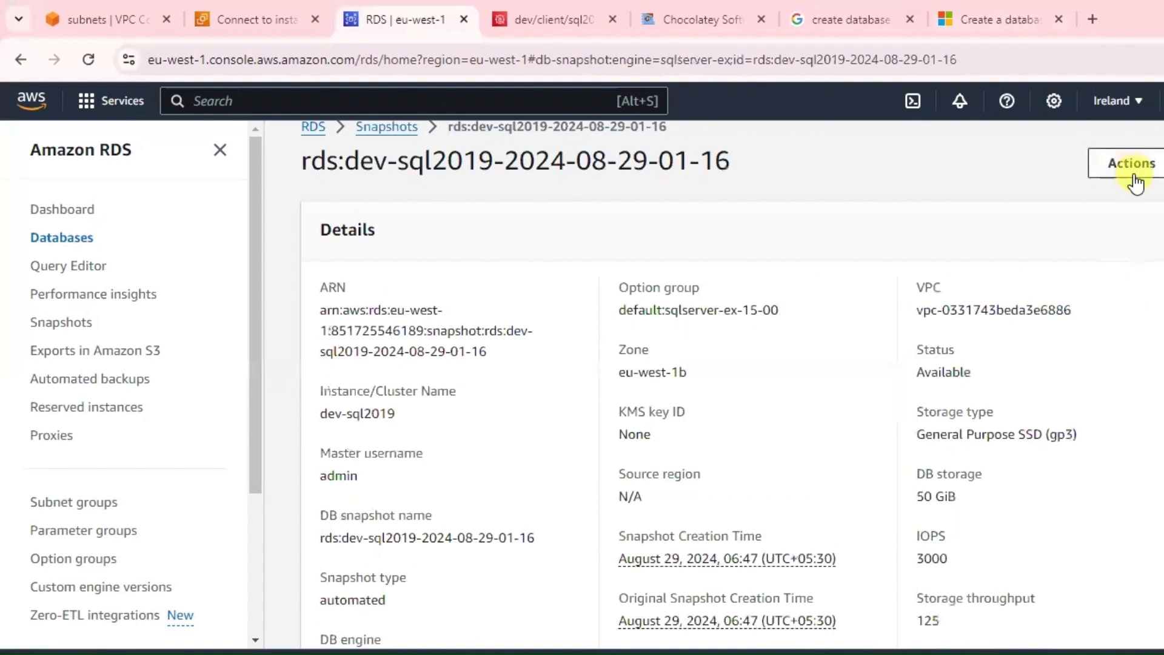
click(1133, 171)
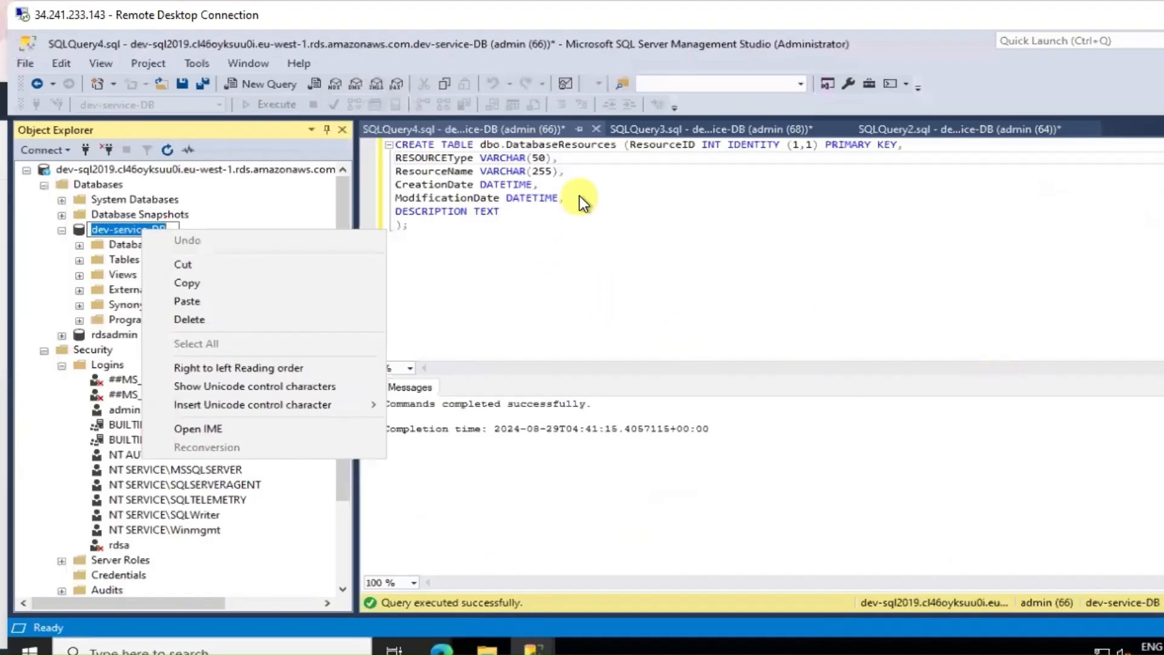
click(556, 188)
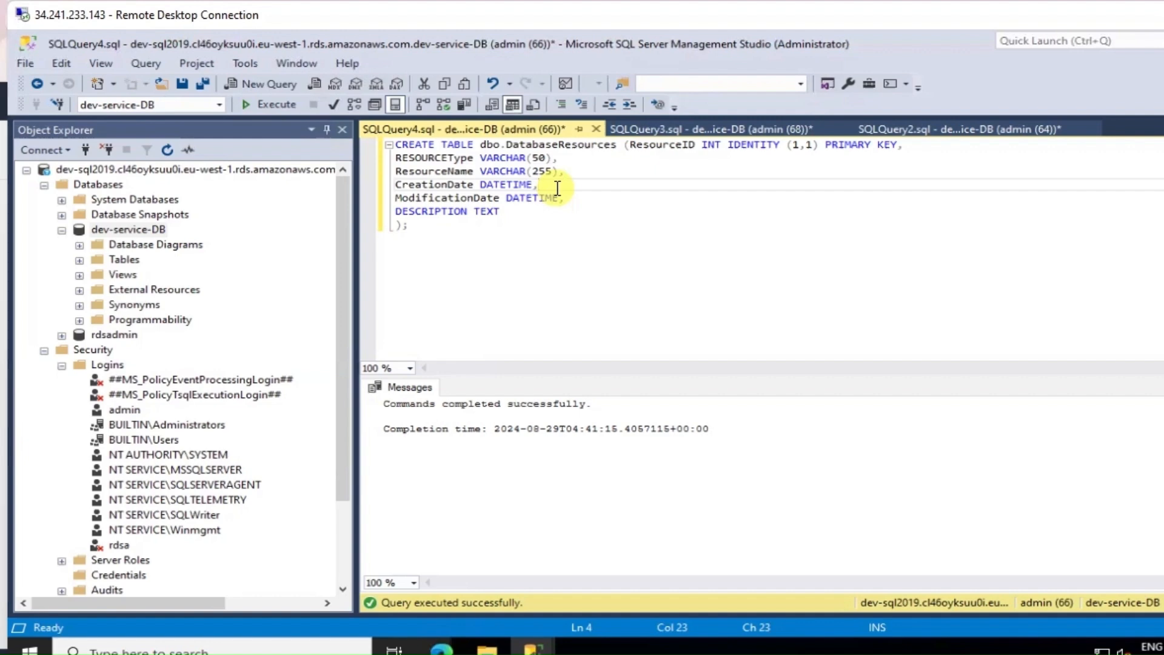
click(97, 184)
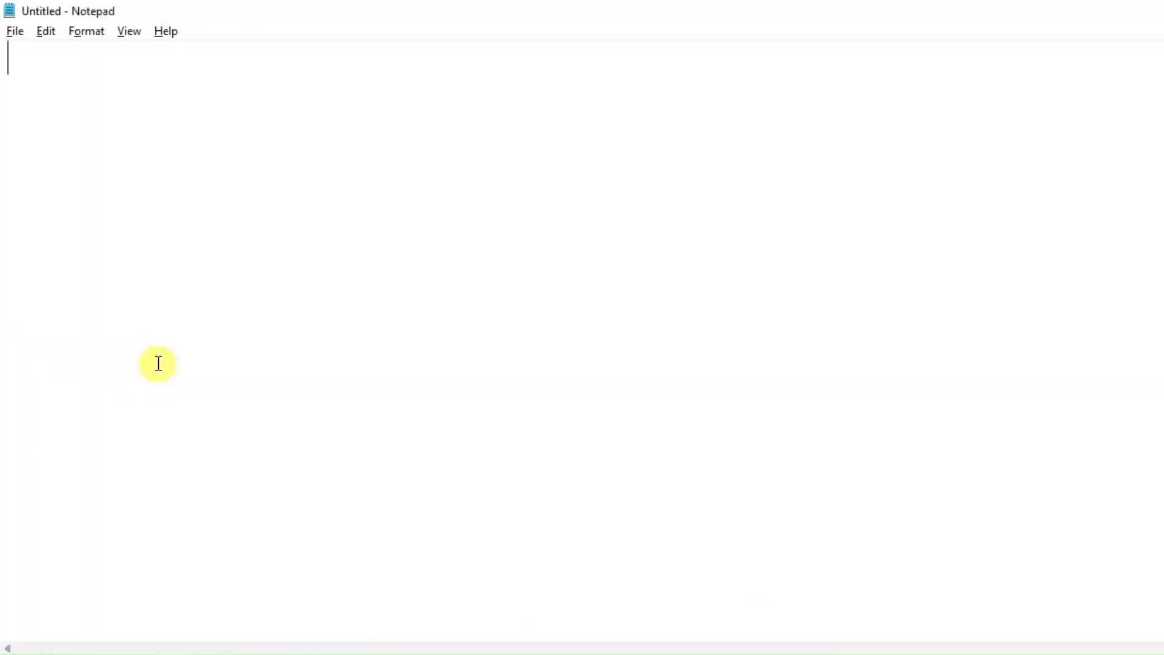
- Switch to Notepad and write the heading "SQL TOPIC" in a blank note
text(SQL)
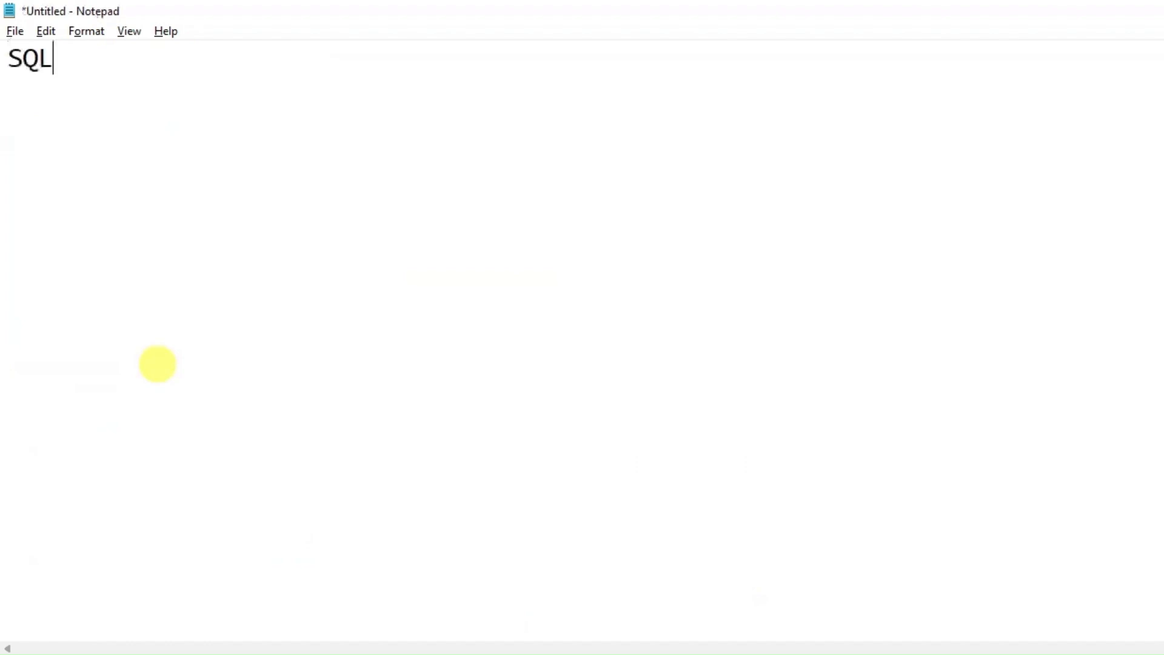
text( TOPIC)
key(Return)
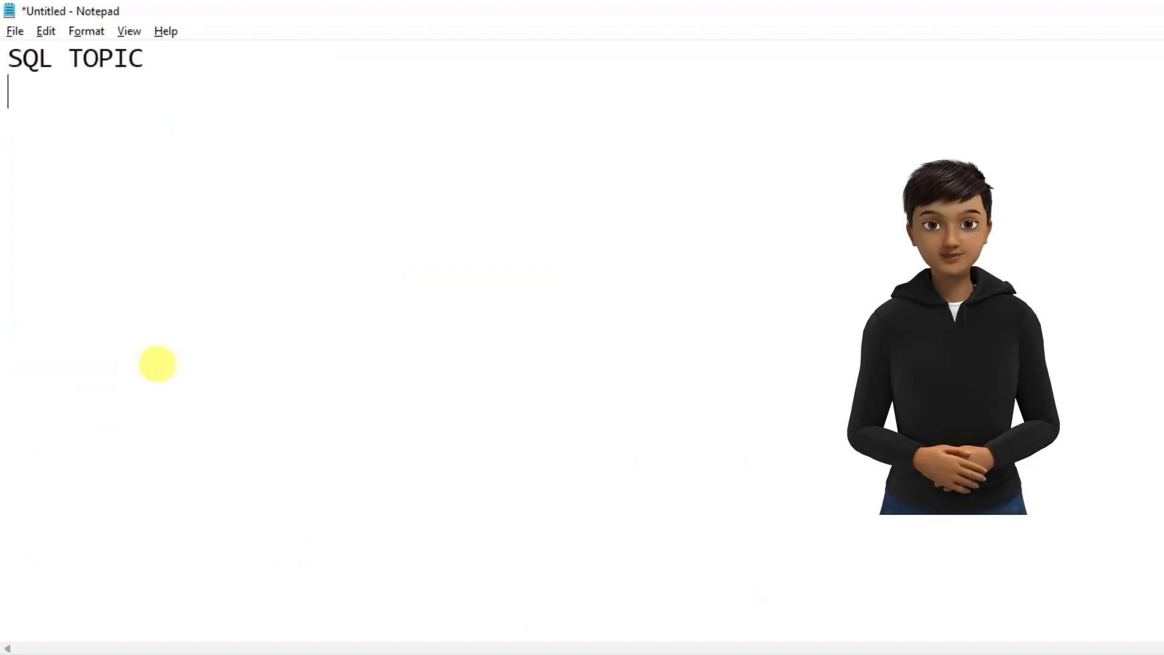
- Add the line "Conencting SQL db" below the SQL TOPIC heading
text(Conenciton)
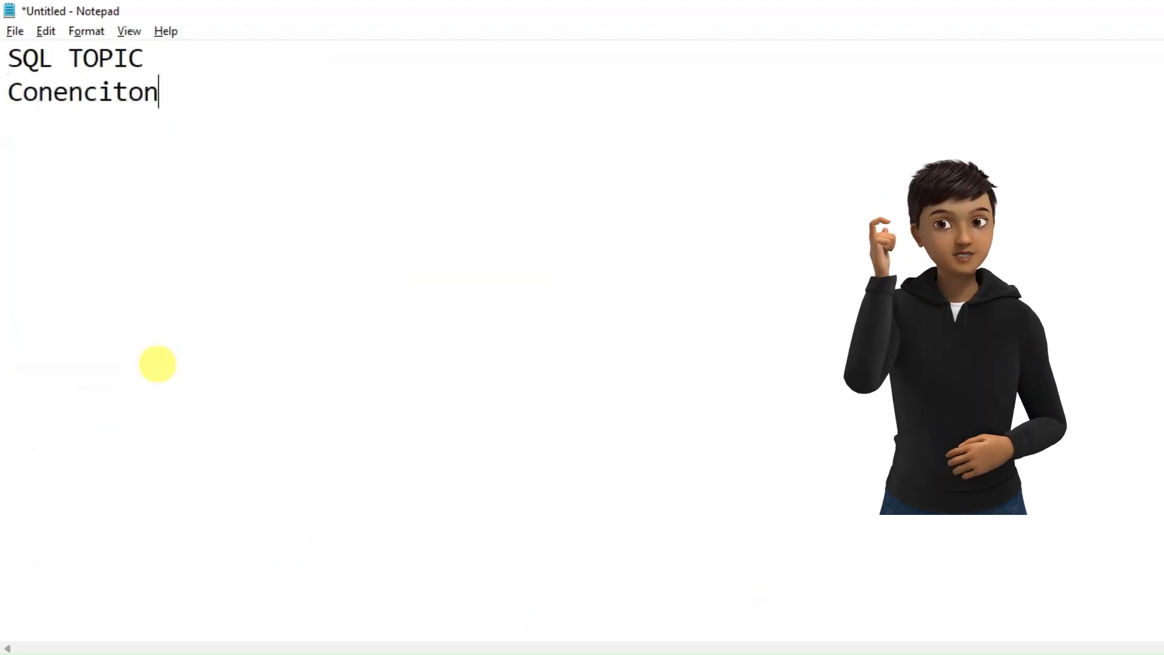
key(BackSpace)
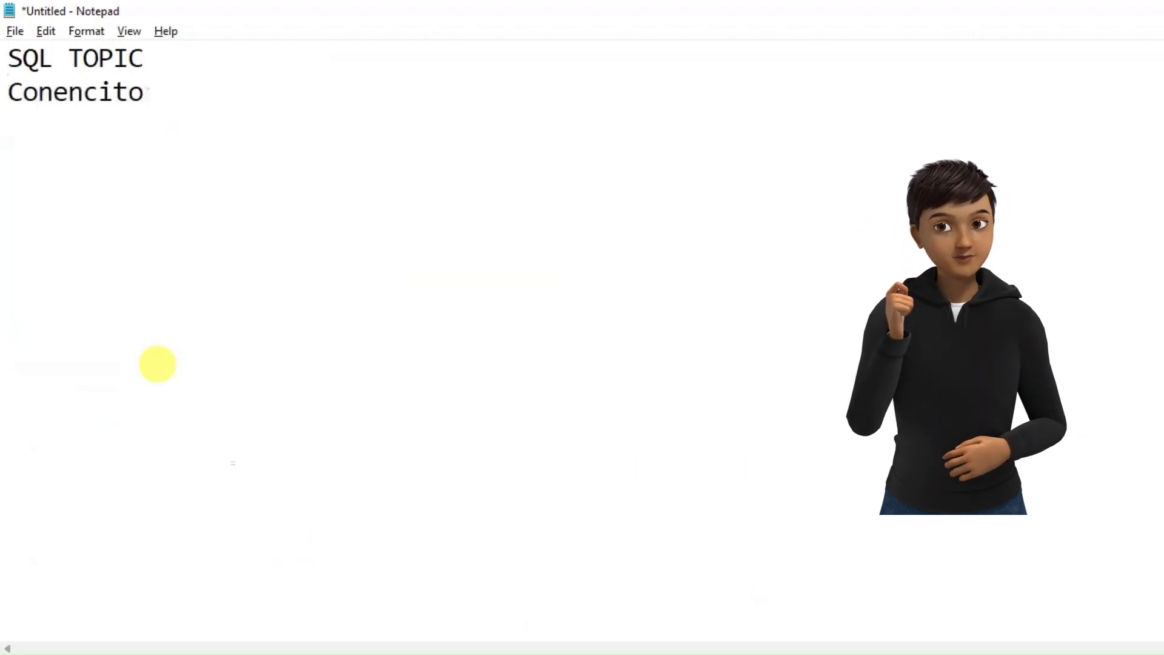
key(BackSpace)
text(i)
key(BackSpace)
key(BackSpace)
key(BackSpace)
text(t)
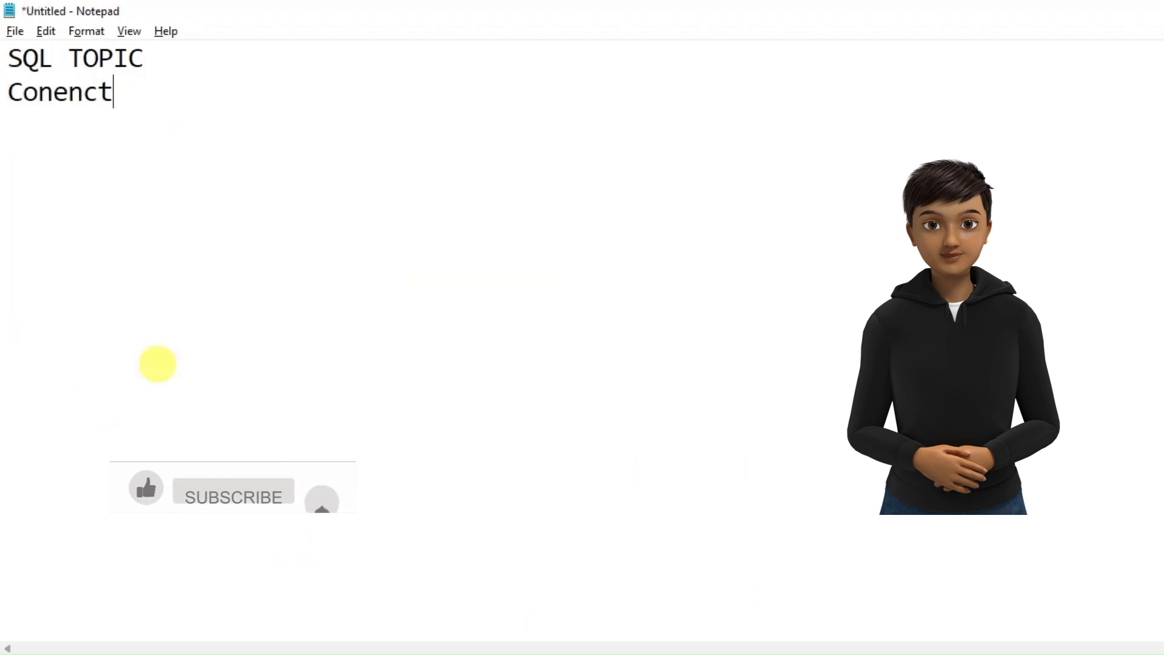
text(ing SQL db)
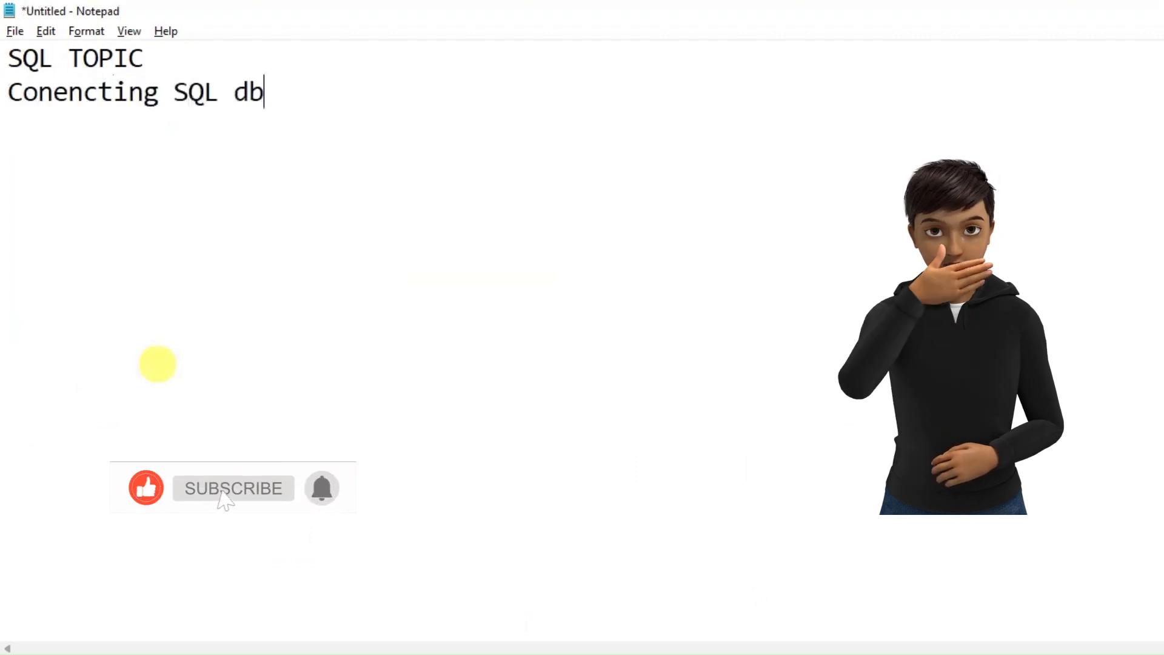
key(Return)
- Add "create db and" as the next line of the topic list
text(create)
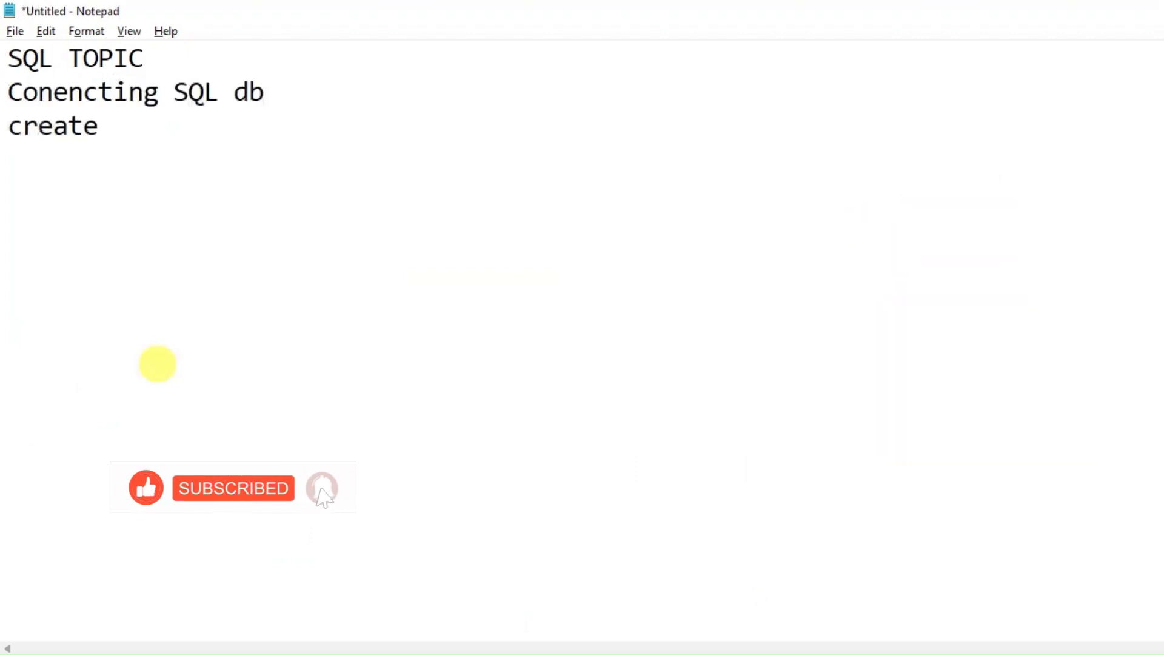
text( db and  s)
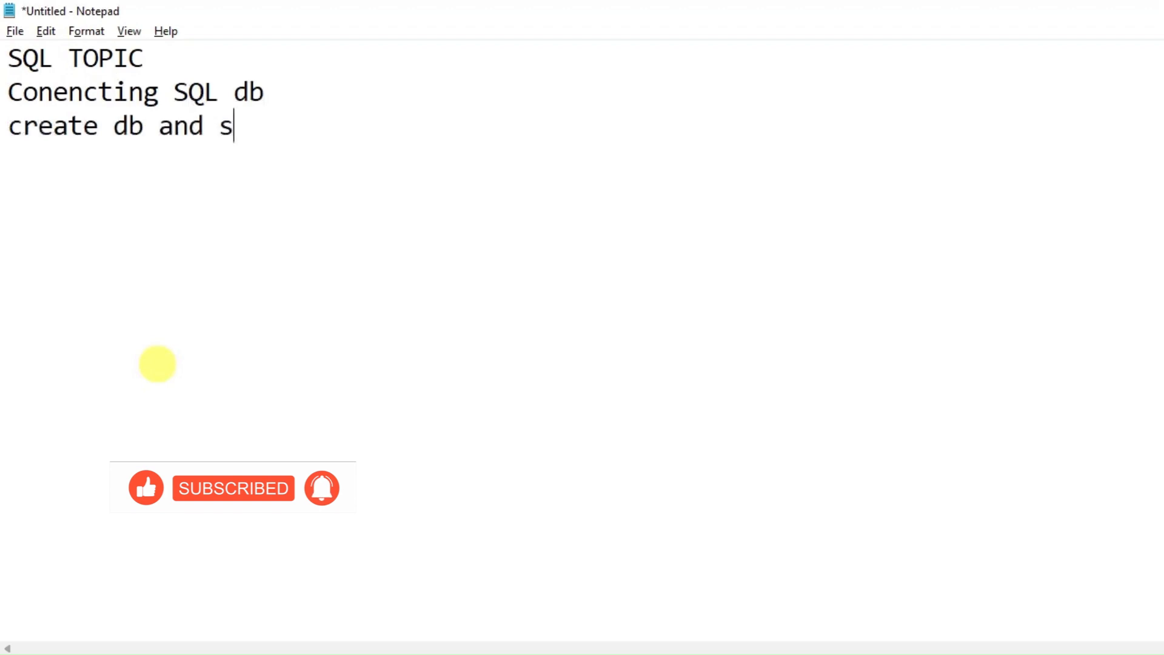
key(BackSpace)
key(Return)
- Add "simple queries" on its own line below "create db and"
text(simple q)
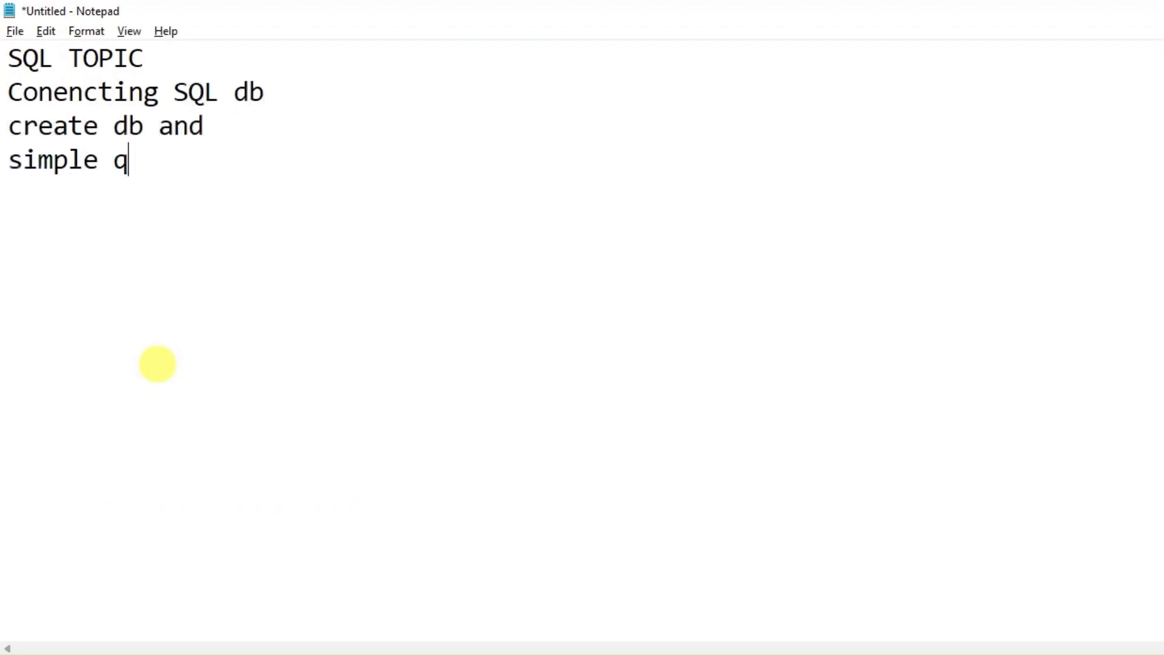
text(uieri)
key(BackSpace)
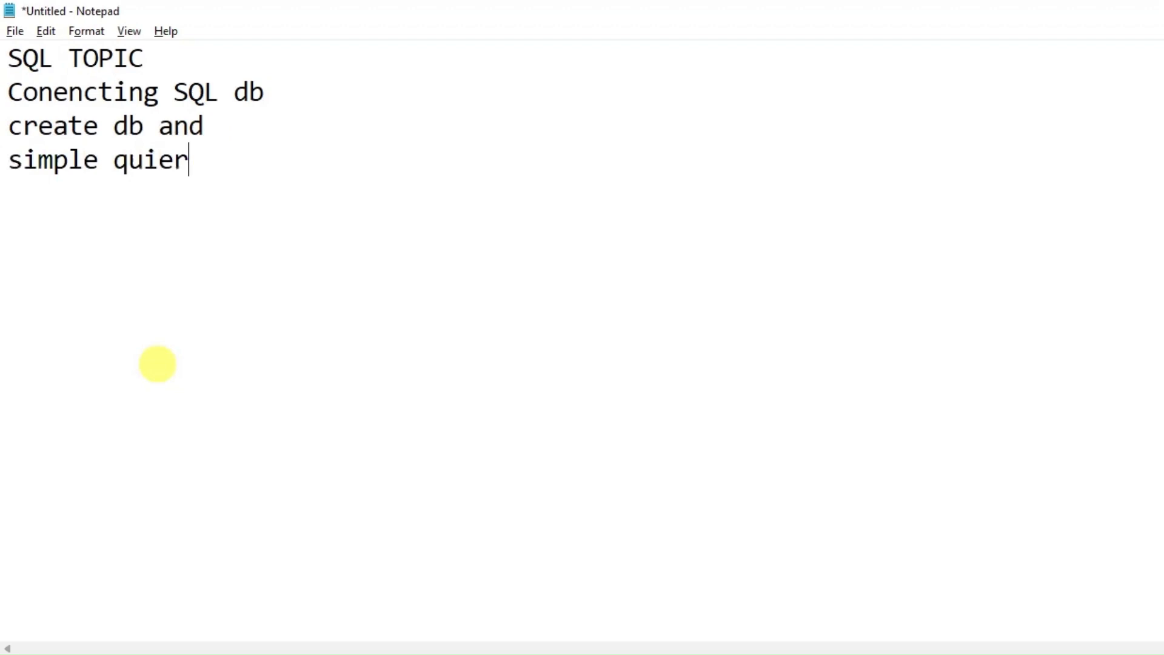
key(BackSpace)
key(BackSpace)
key(BackSpace)
text(u)
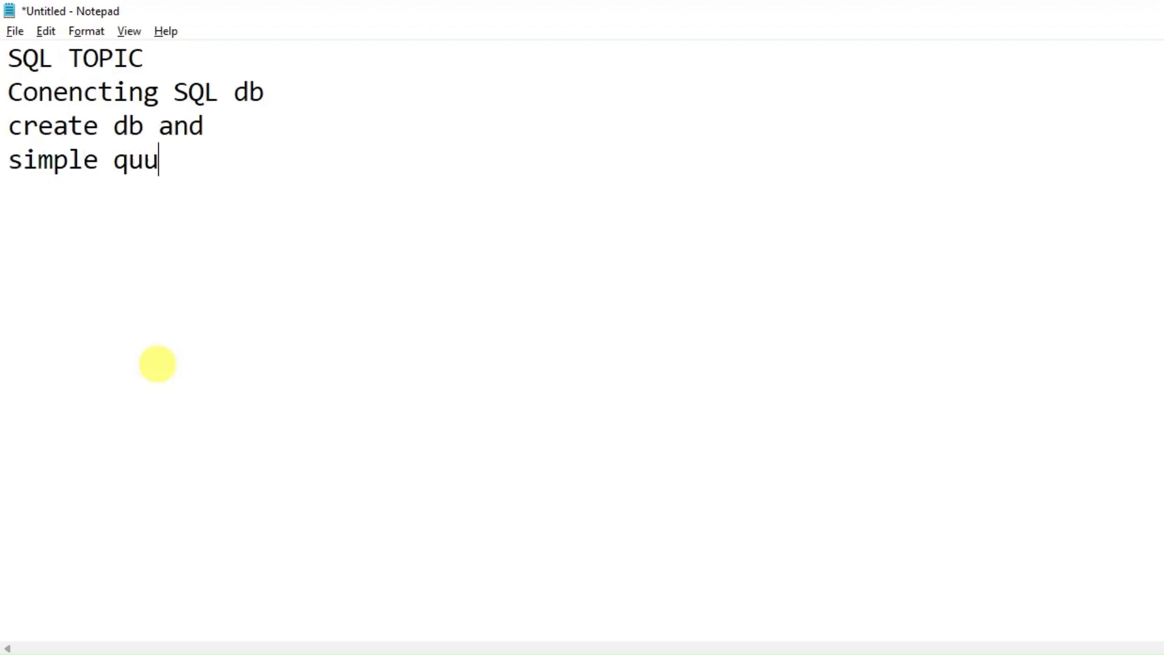
text(r)
key(BackSpace)
key(BackSpace)
text(eries)
key(Return)
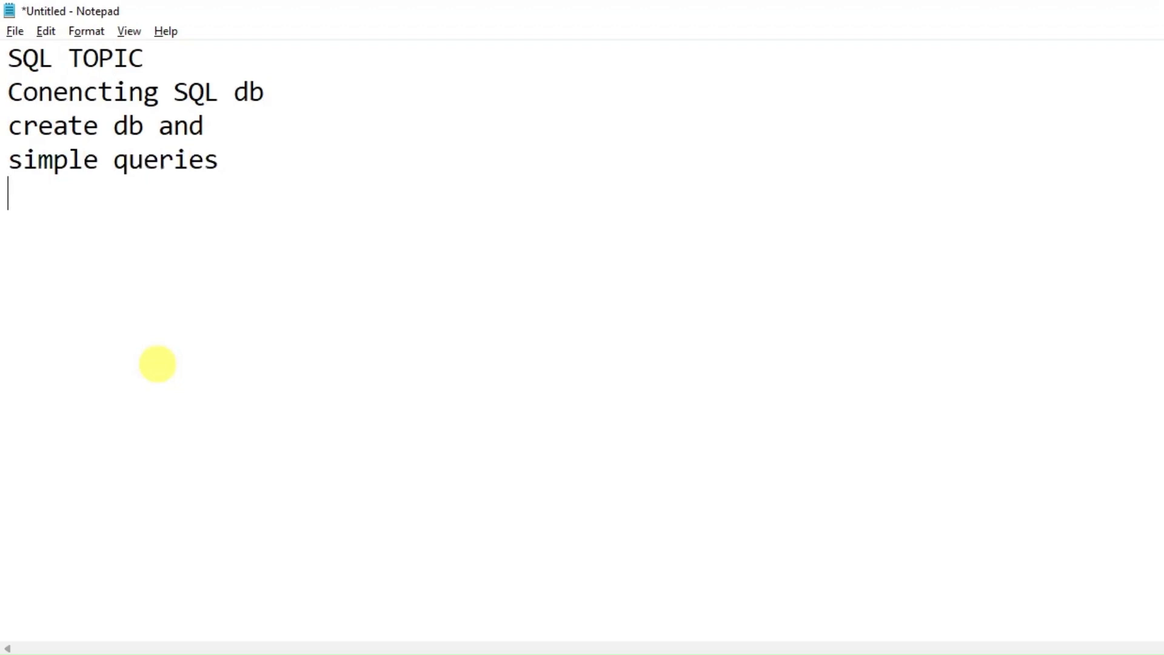
- List RDS, SSMS and CHOCO on separate lines below "simple queries"
text(RDS)
key(Return)
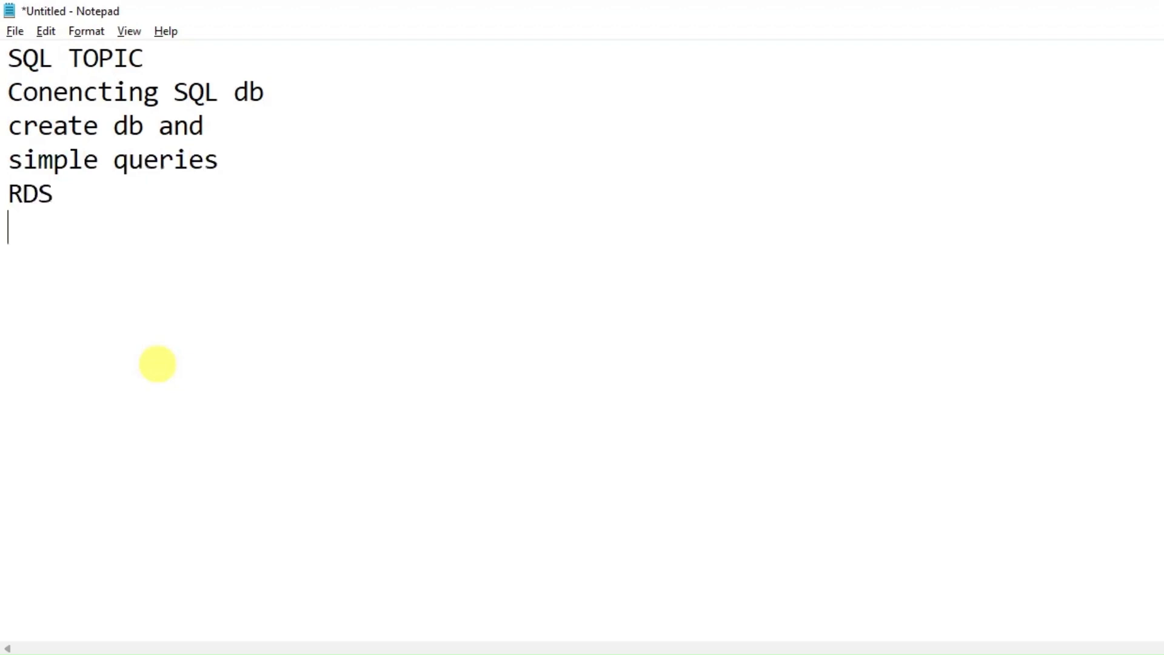
text(SSMS)
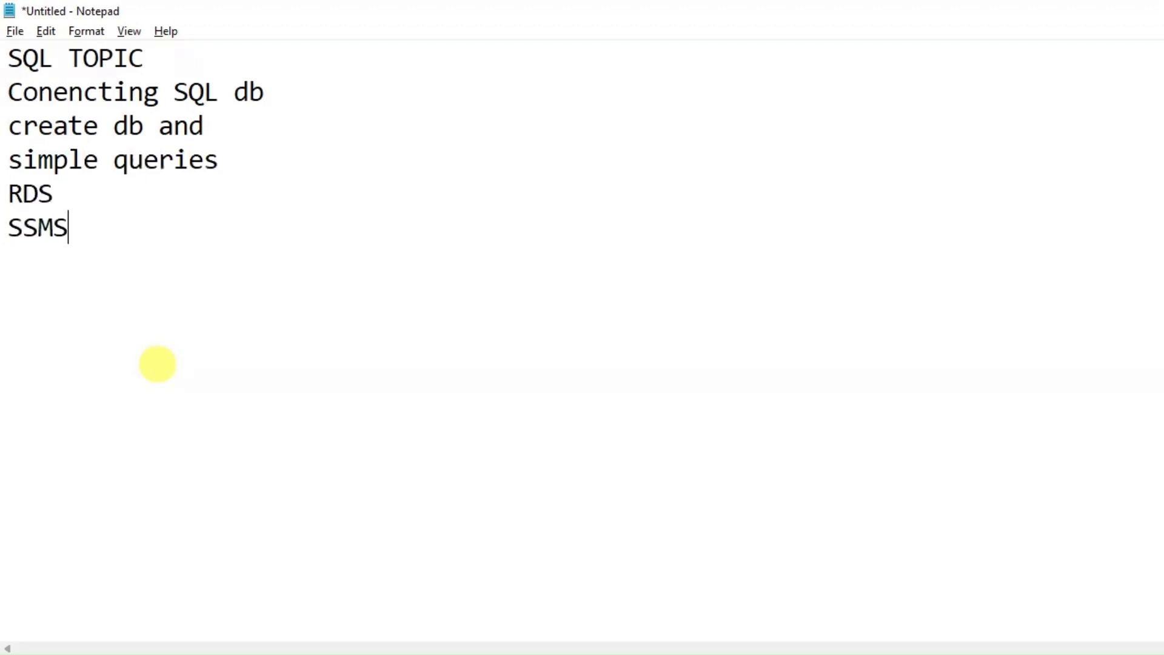
key(Return)
text(CHOO)
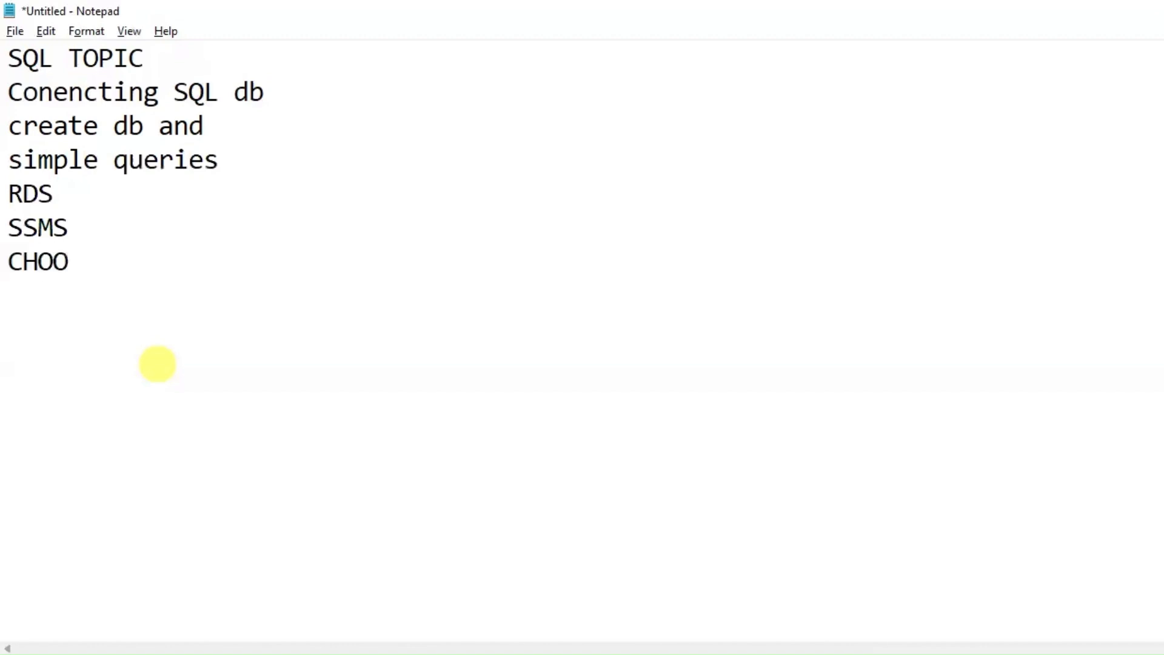
key(BackSpace)
text(CO)
key(Return)
- Add the lines "DB endpoint", "creden" and "Established", and close the list with a dashed separator line
text(DB endpo)
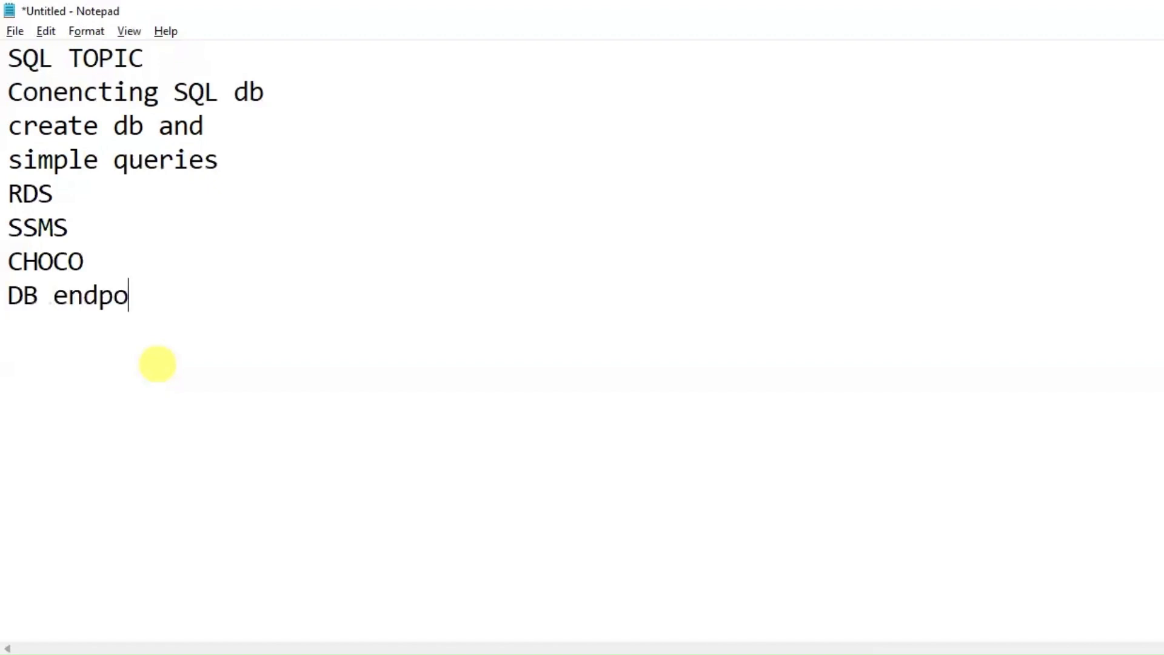
text(int)
key(Return)
text(creden)
key(Return)
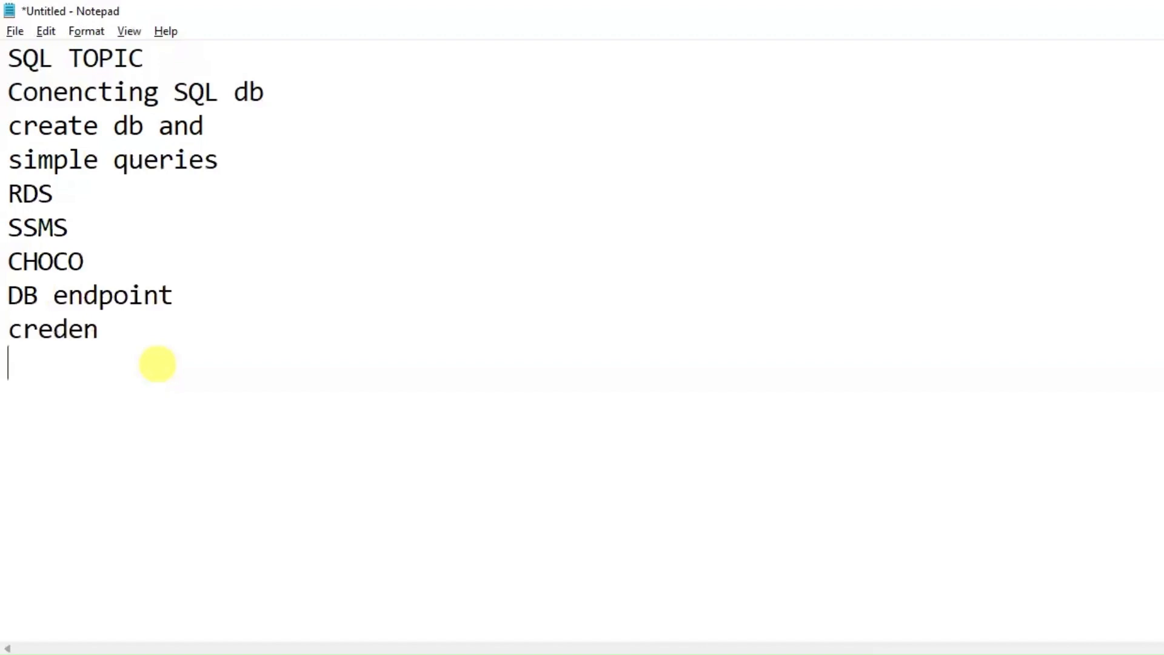
text(Esta)
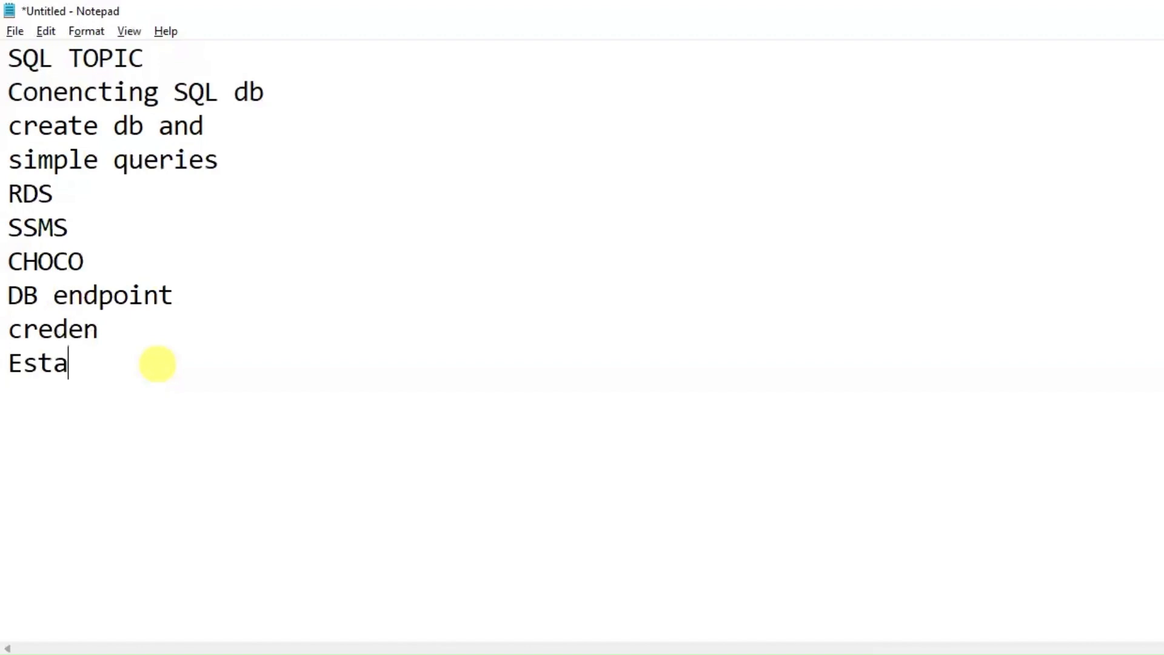
text(blished)
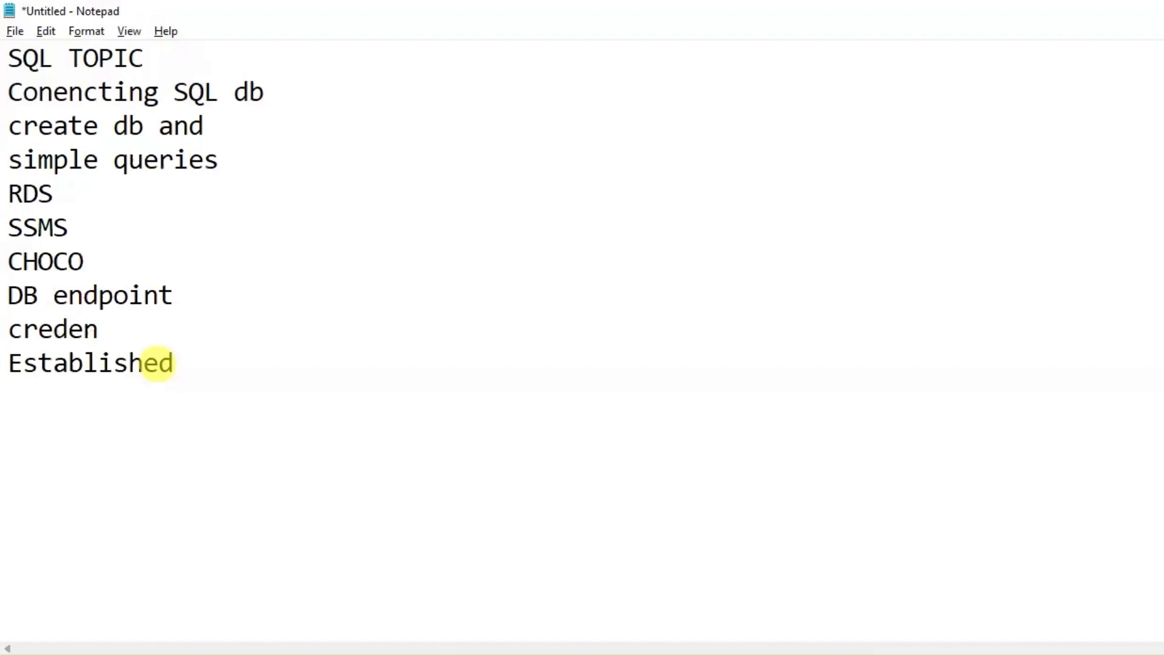
key(Return)
text(--------------------------)
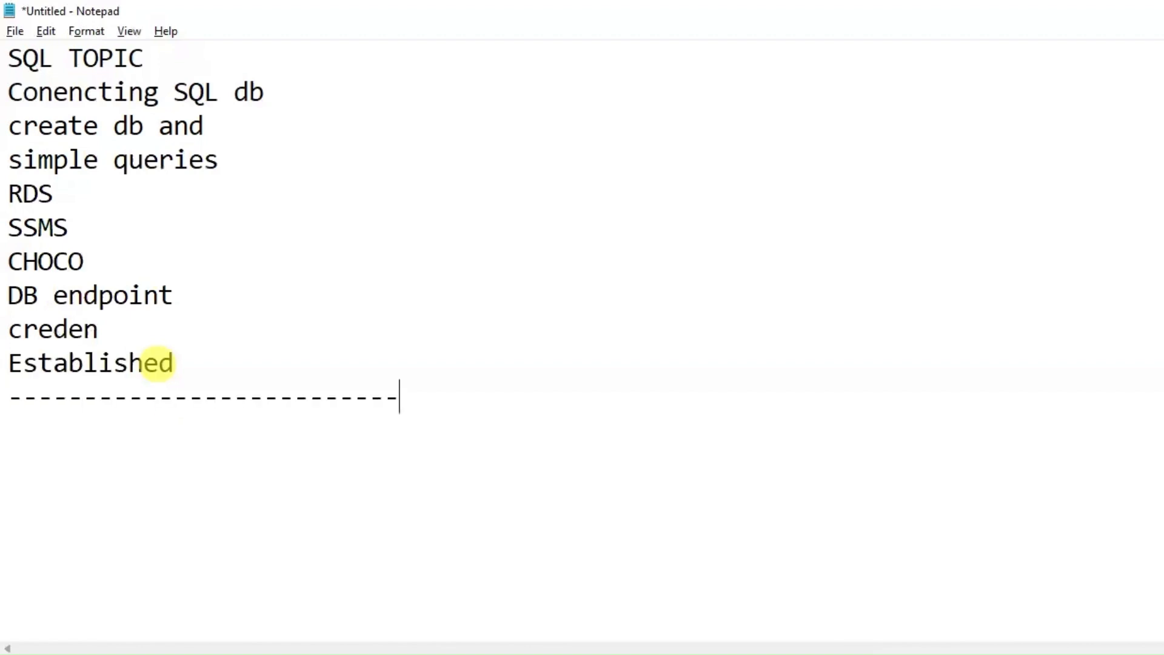